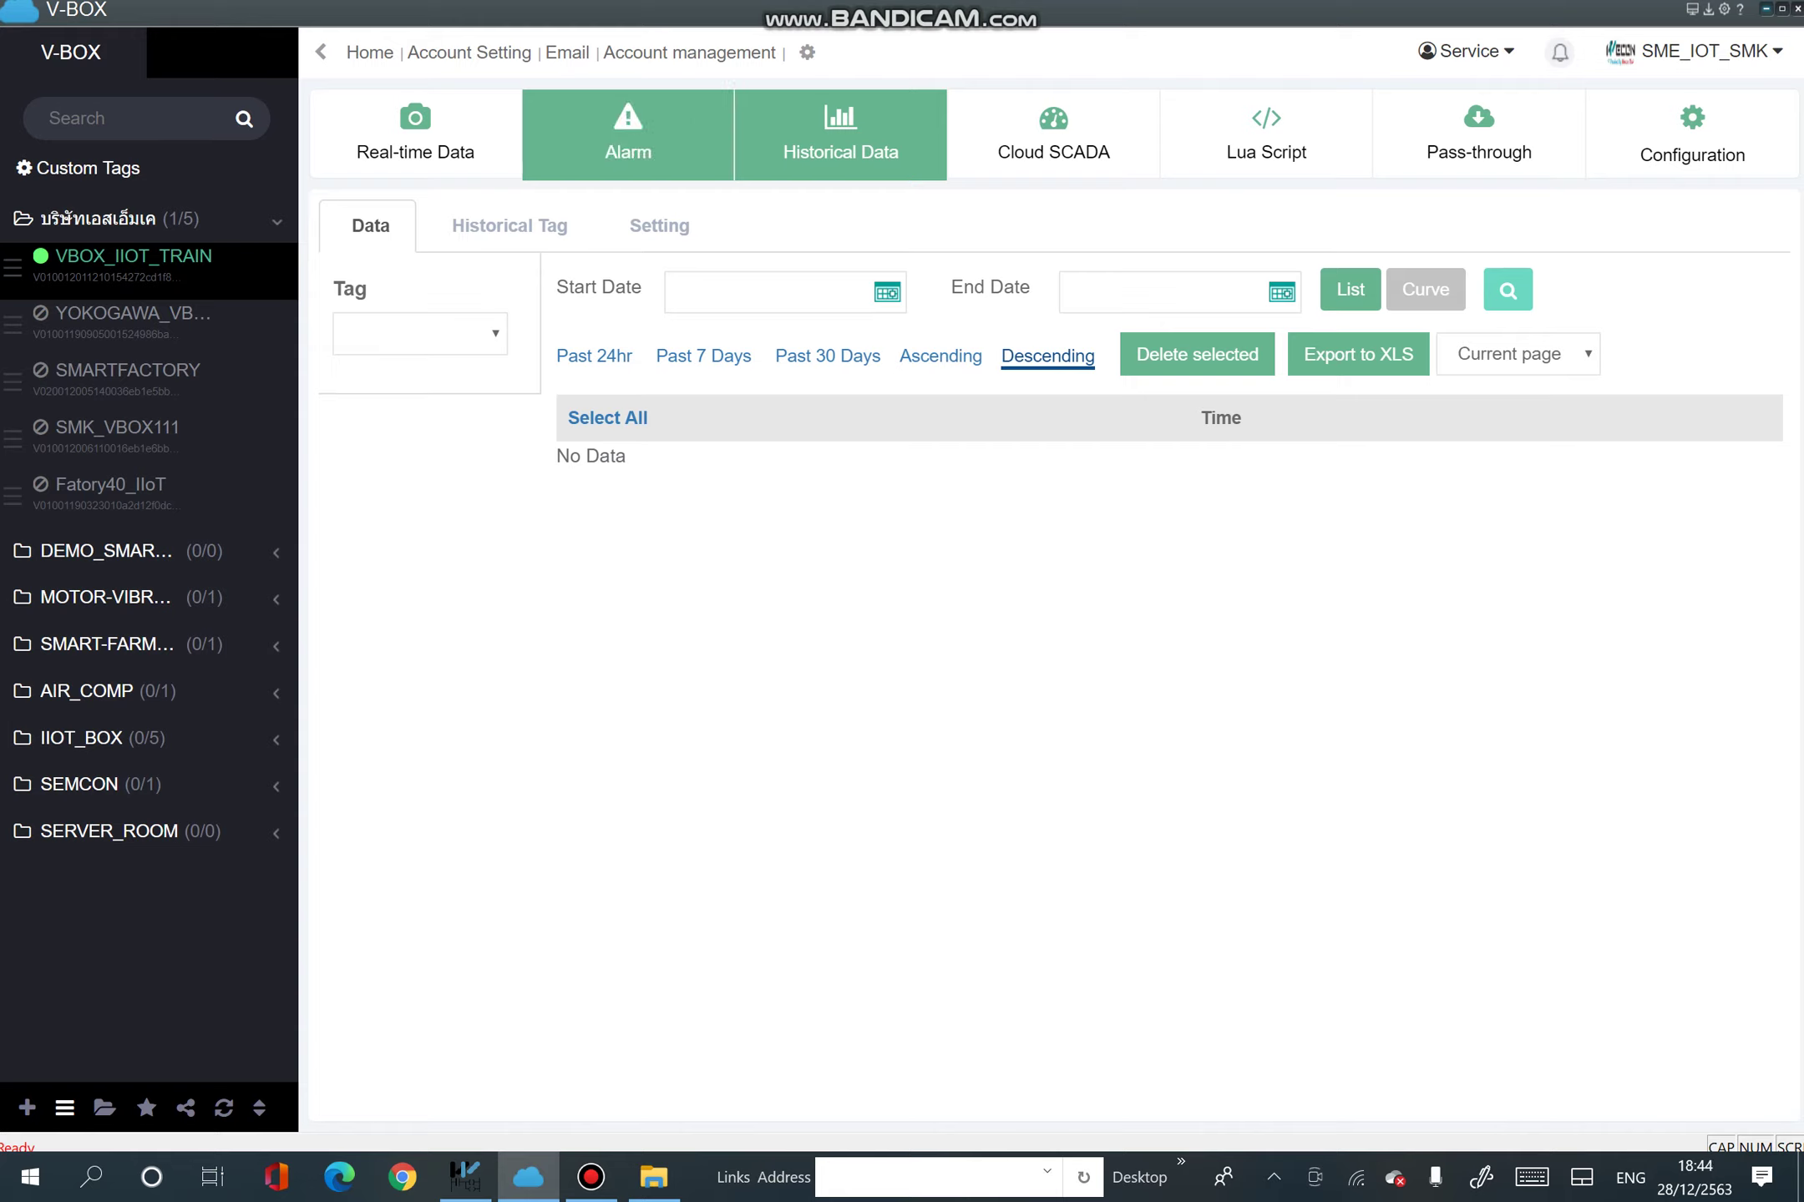
# Open the historical tag list in the historical data of the VBOX_IIOT_TRAIN device.
pyautogui.click(628, 134)
pyautogui.click(840, 135)
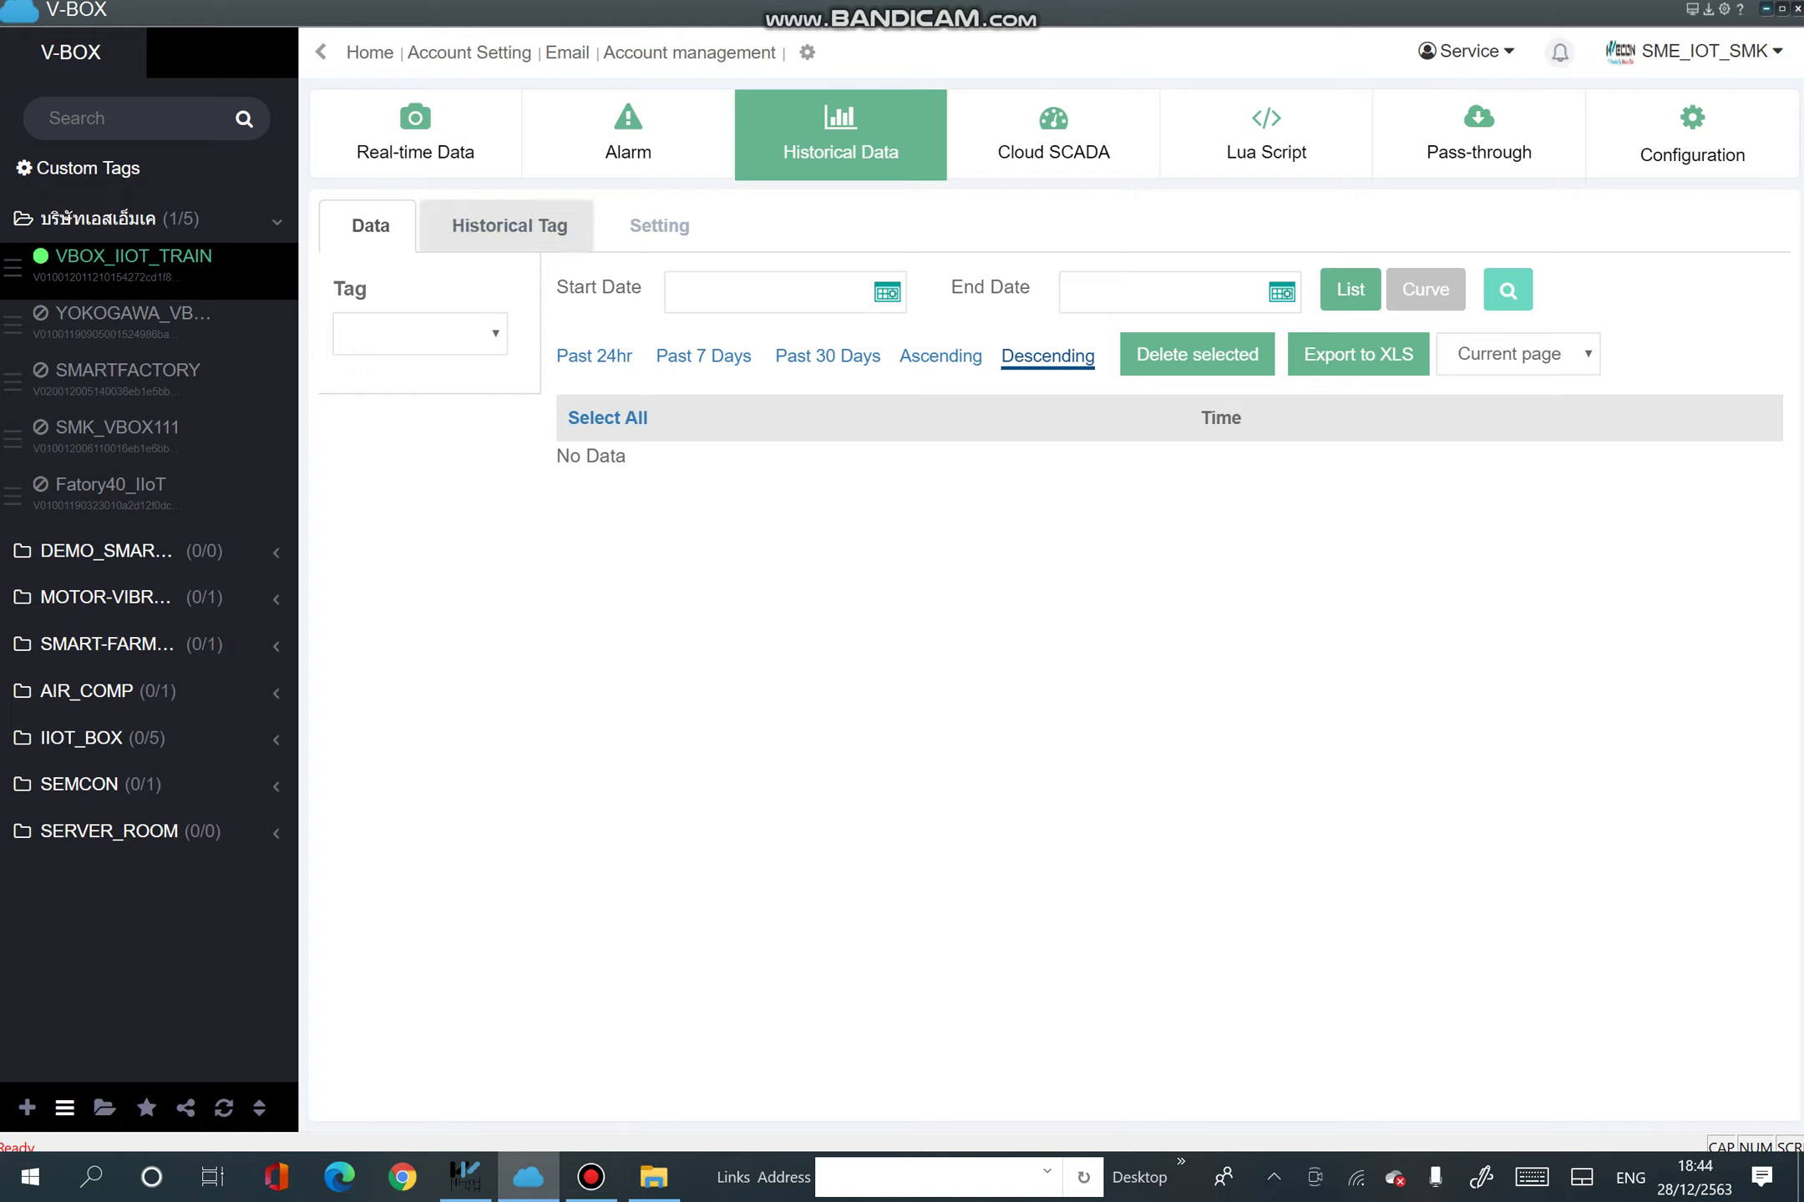
pyautogui.click(659, 225)
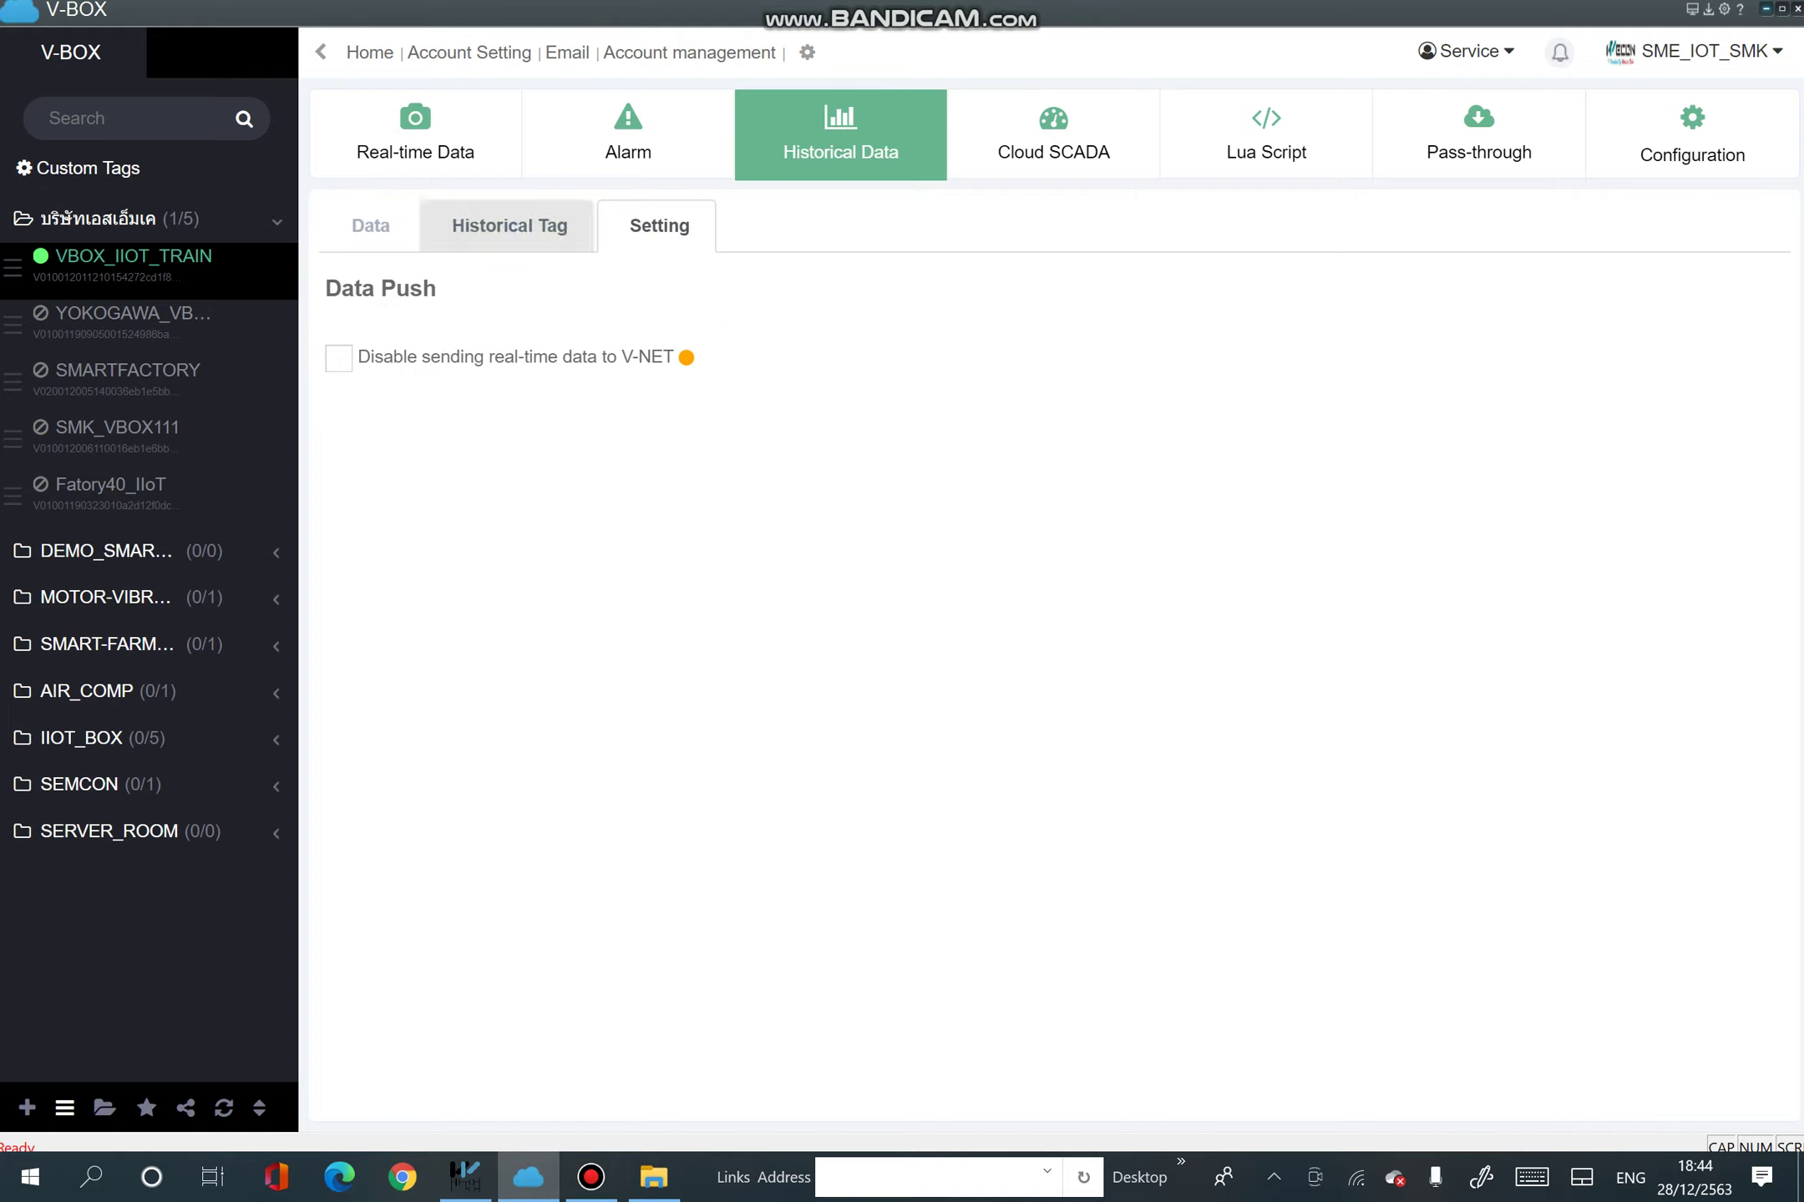
pyautogui.click(510, 225)
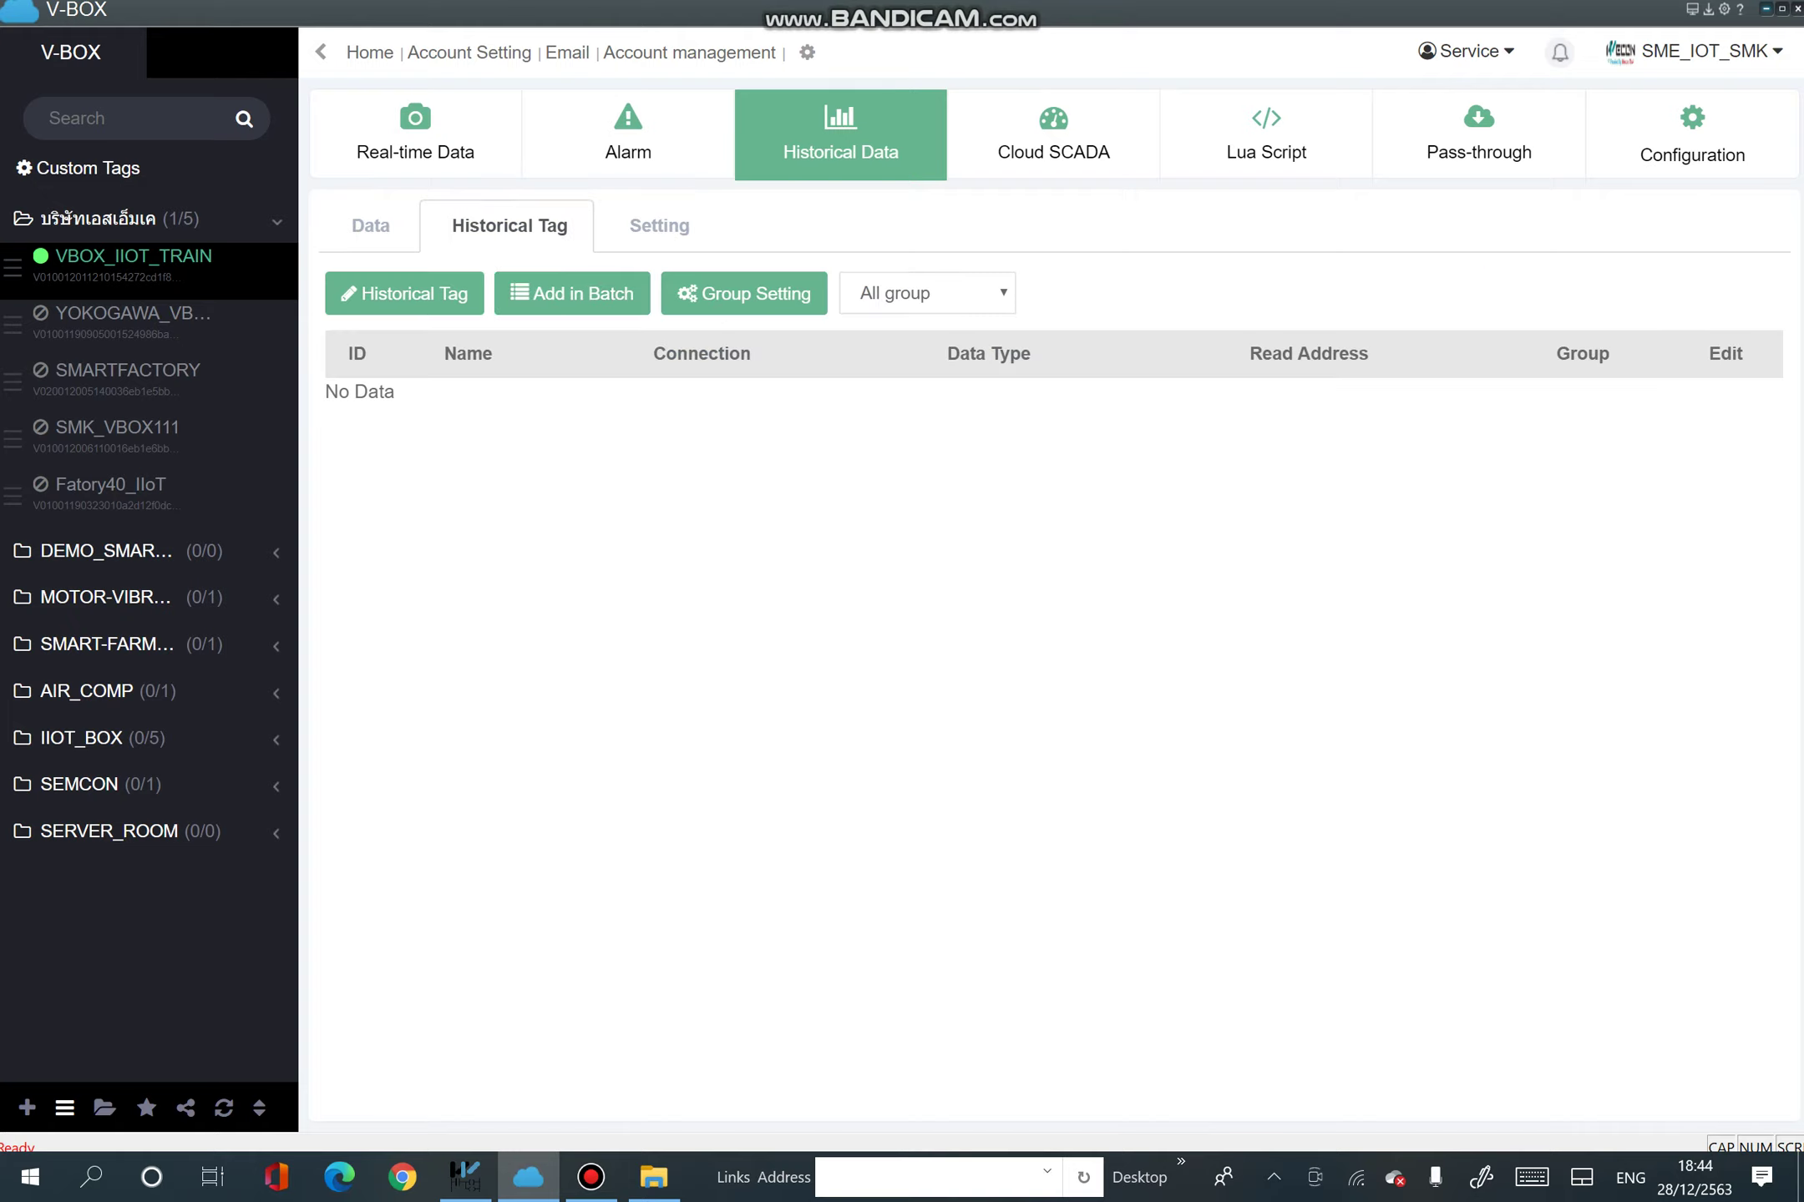
# Start a new historical data group named MOTOR1 with a 1-second cycle.
pyautogui.click(743, 293)
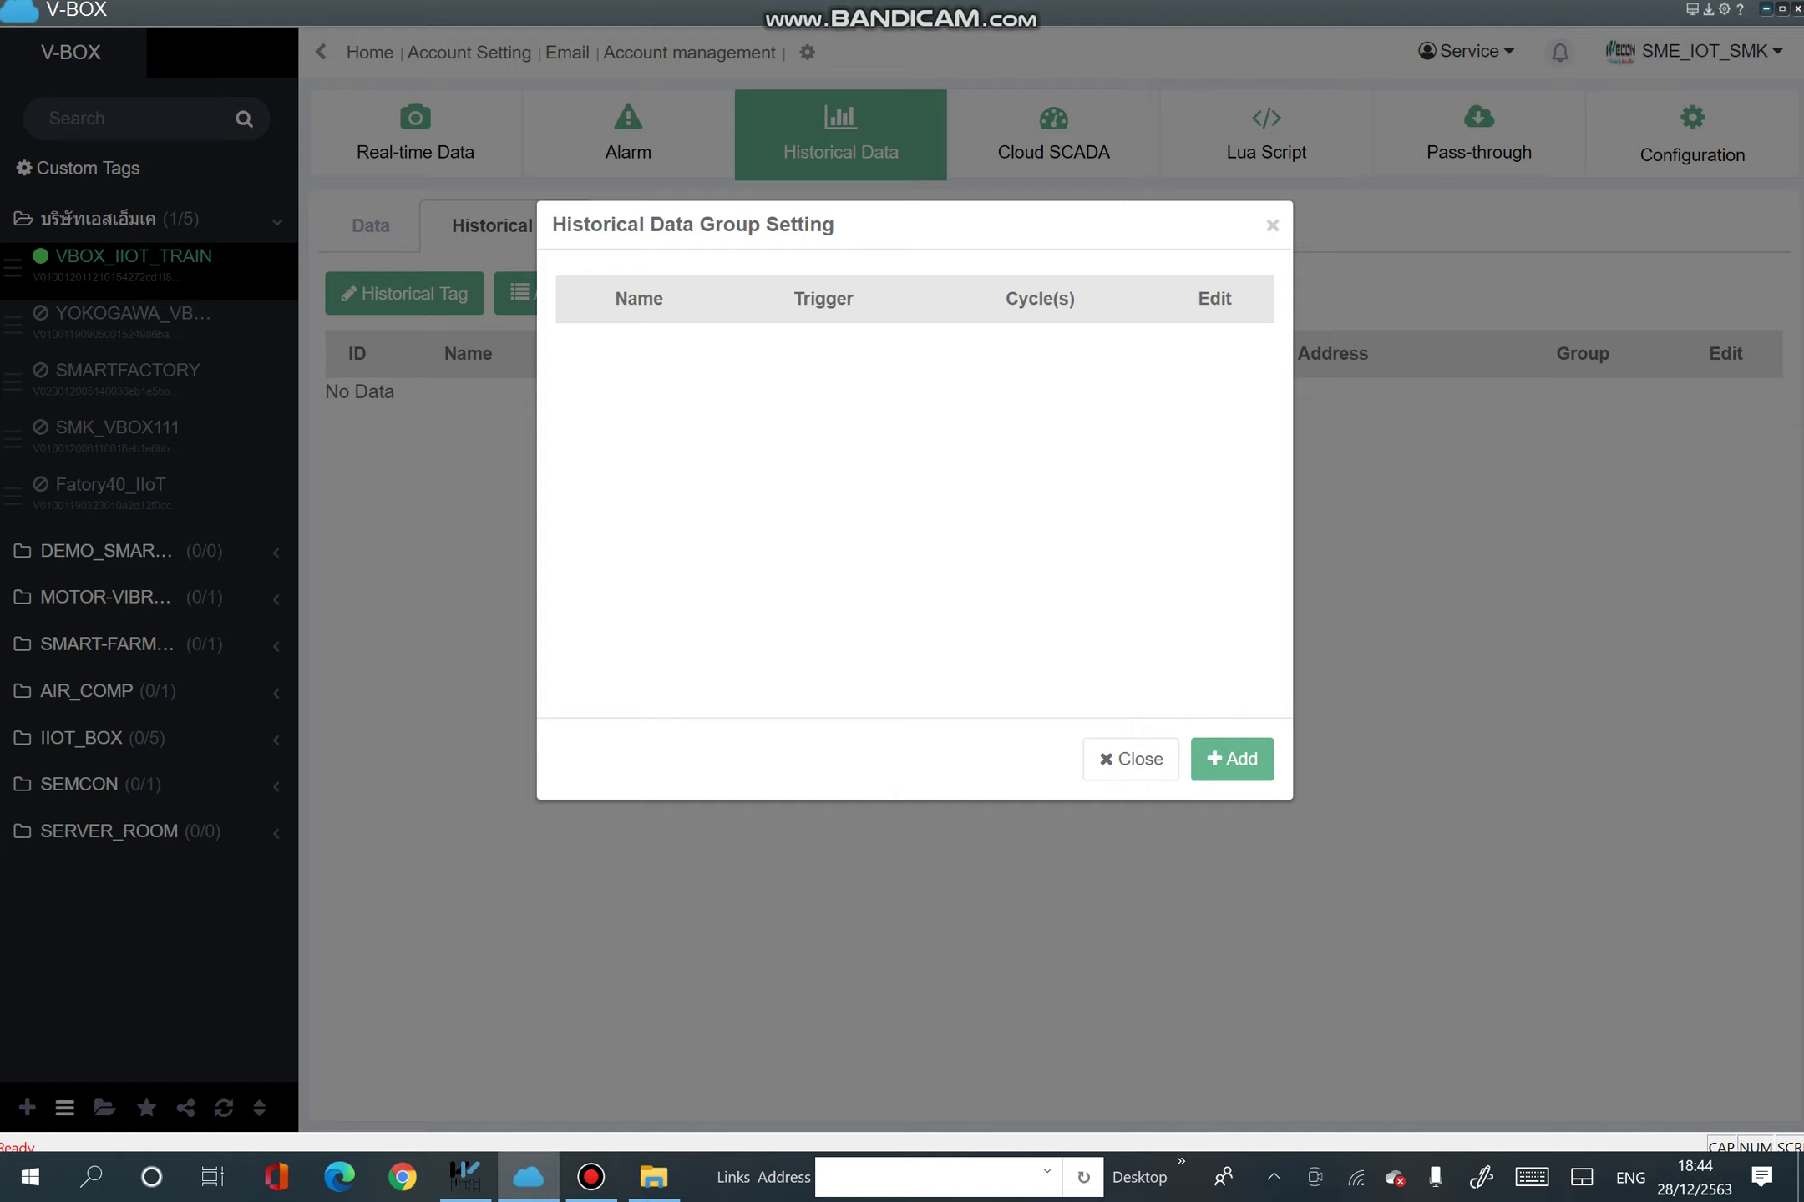
pyautogui.click(1231, 758)
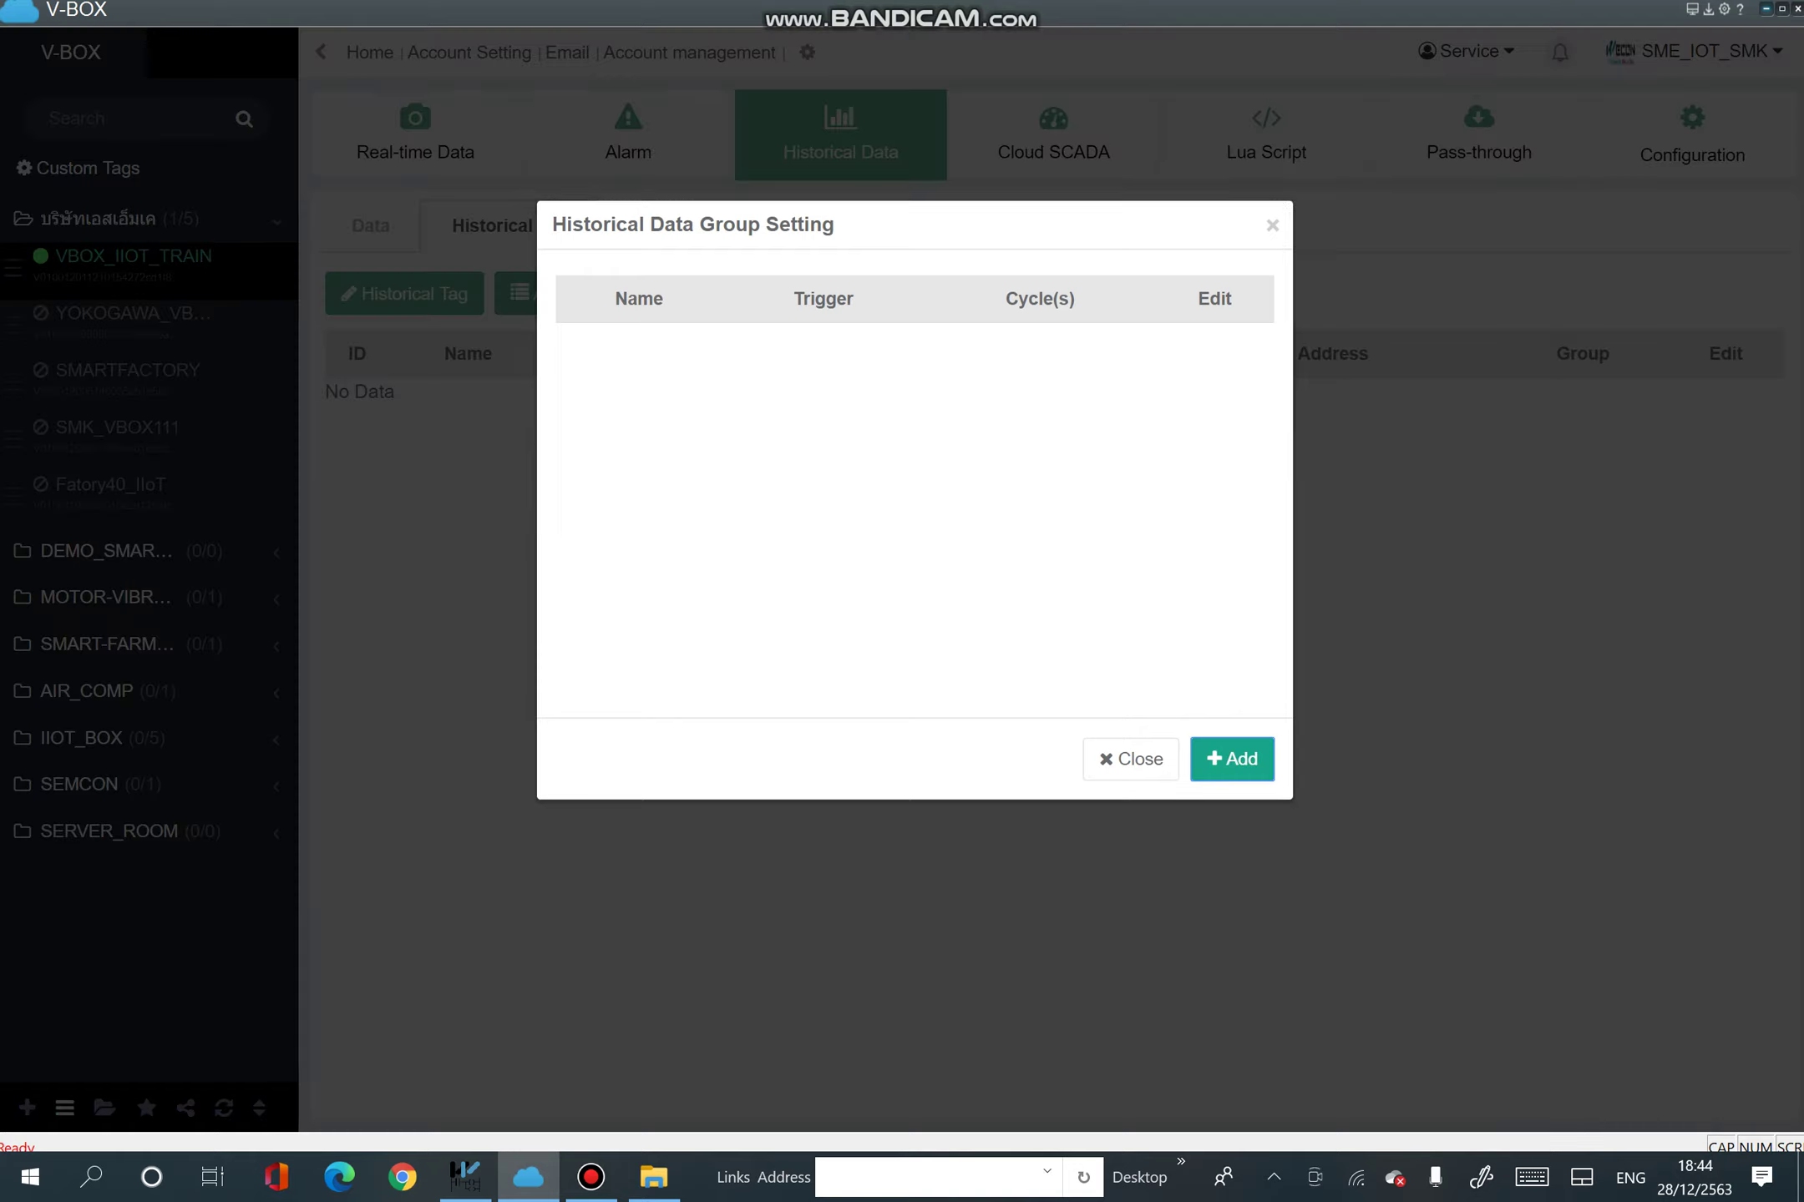
pyautogui.write('MO')
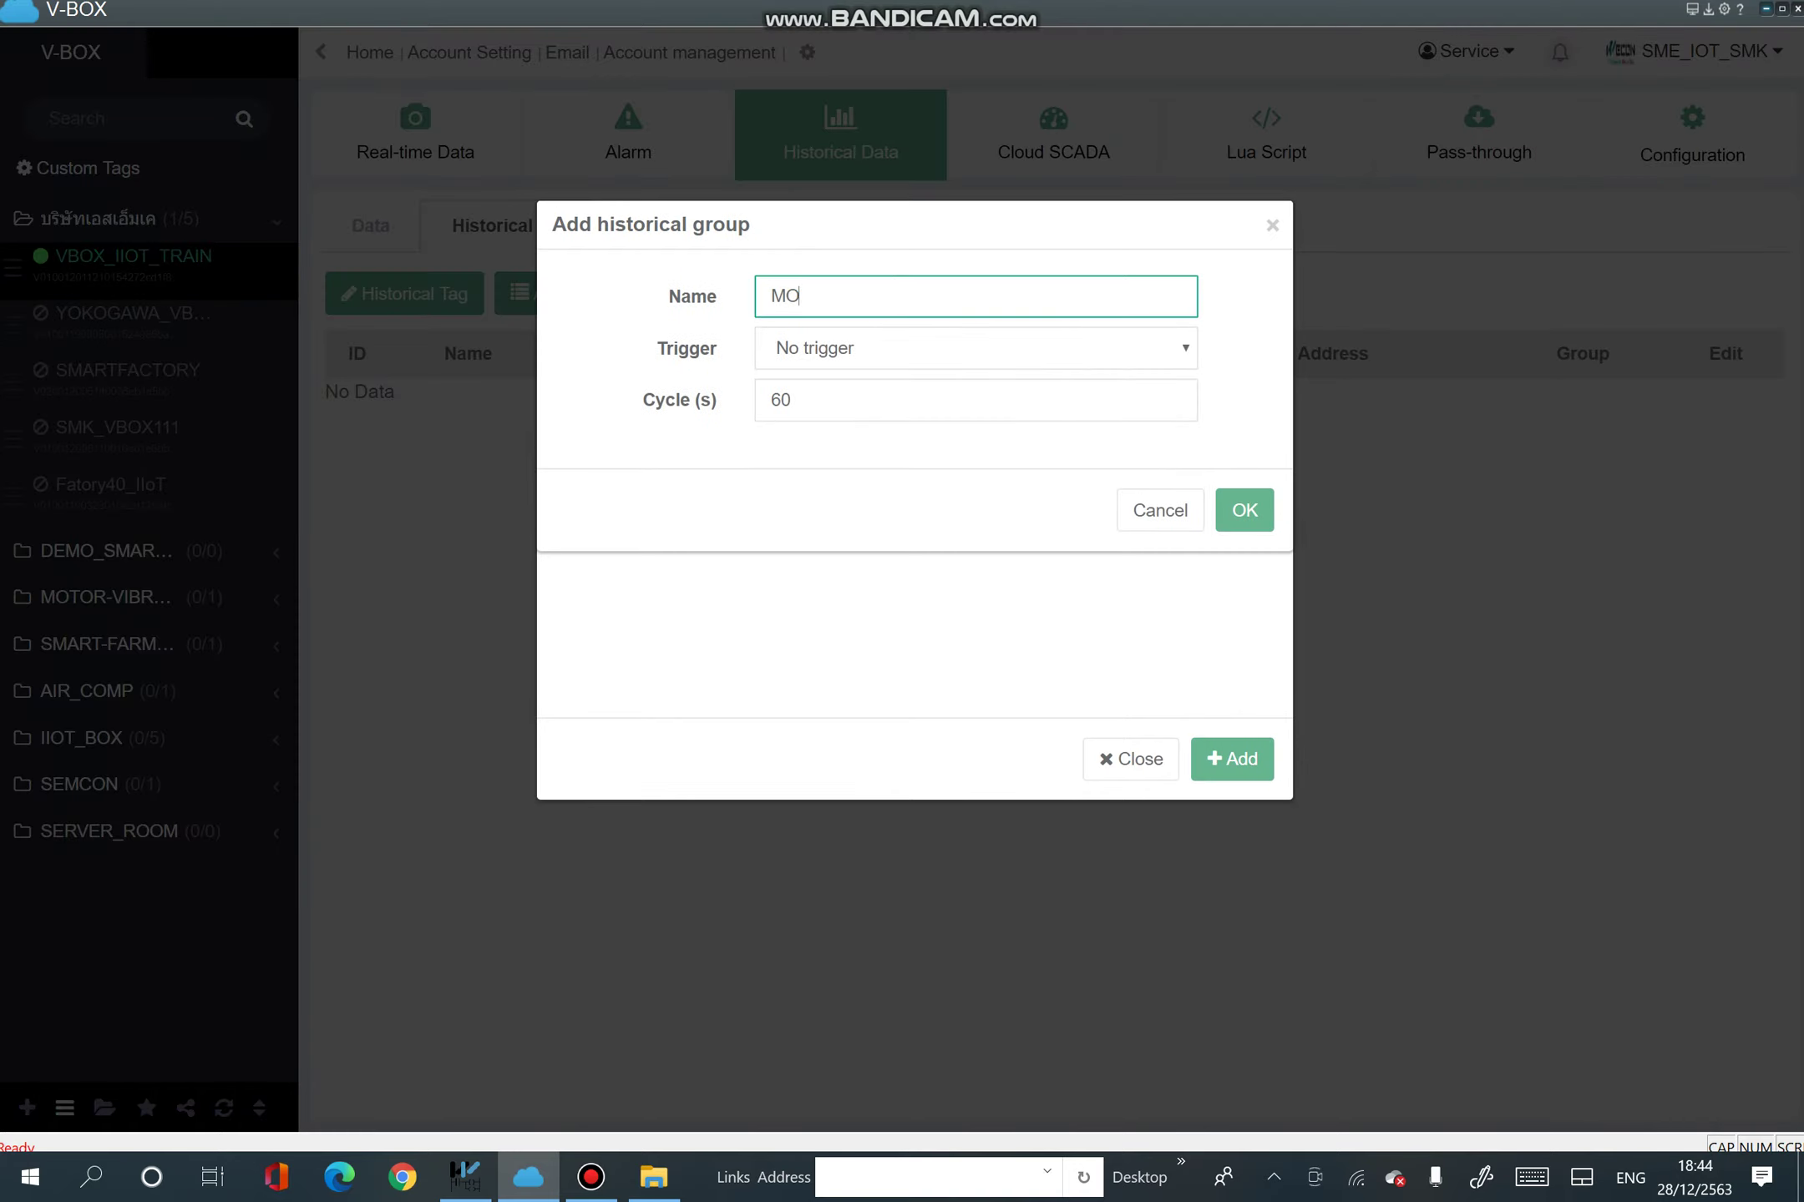
pyautogui.write('TOR1')
pyautogui.doubleClick(782, 400)
pyautogui.write('1')
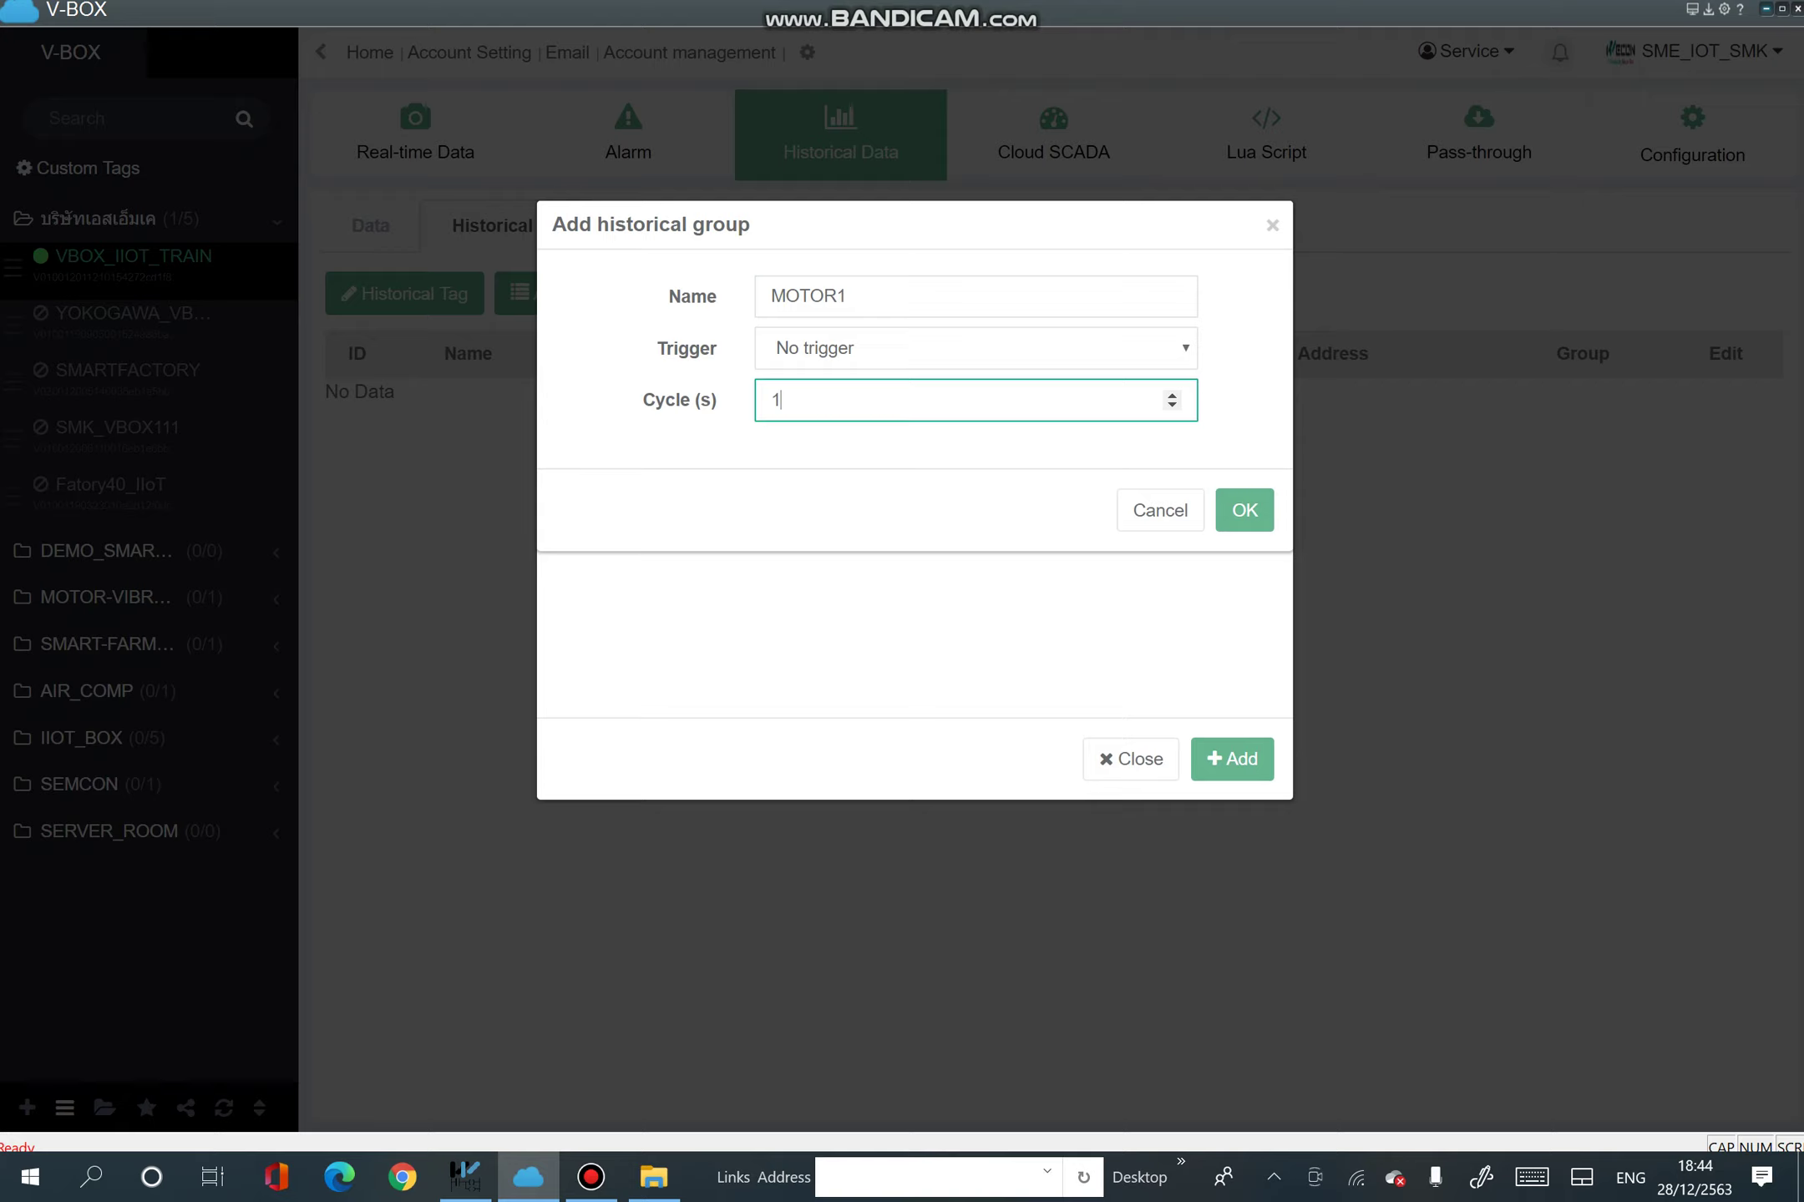
pyautogui.doubleClick(777, 400)
# Set the MOTOR1 group to Trigger to record by cycle, using the 2-COM1 connection for the trigger.
pyautogui.click(975, 348)
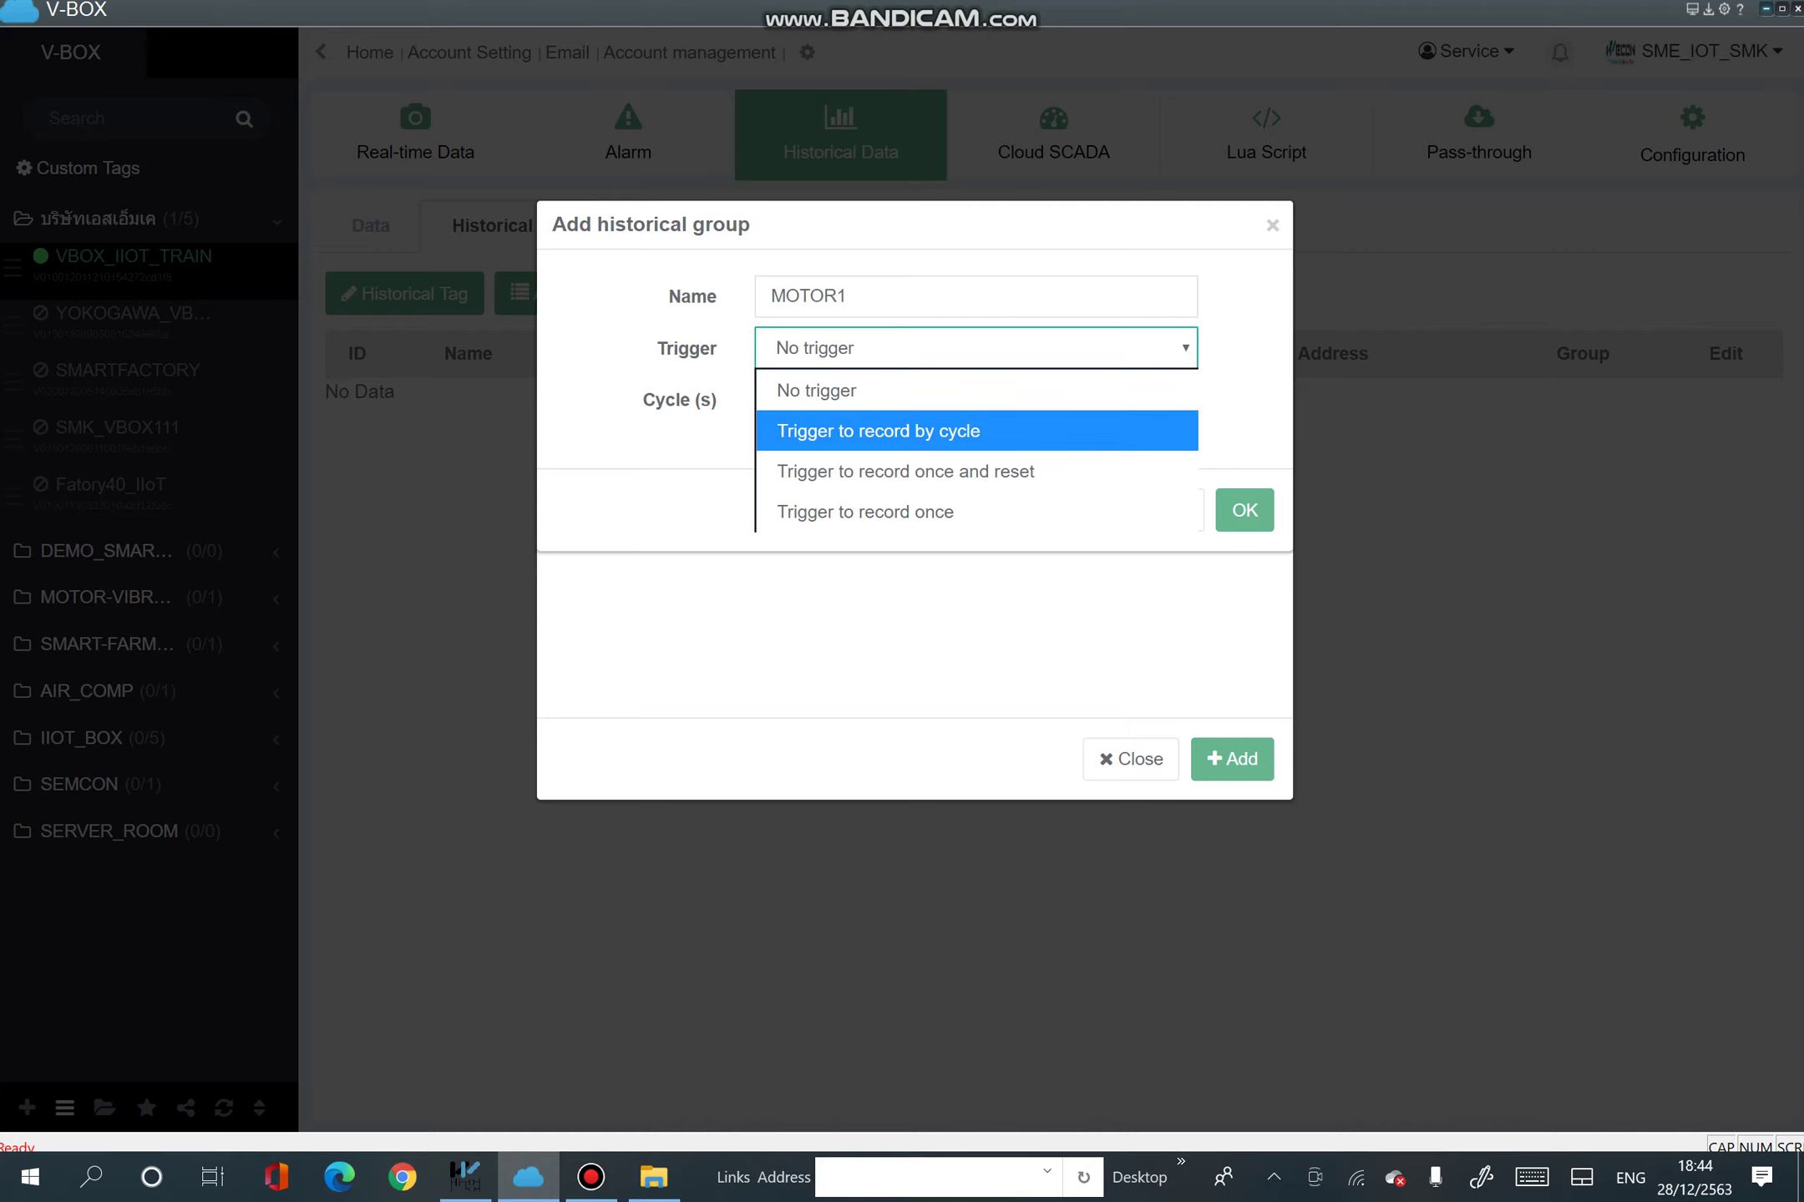
pyautogui.press('Return')
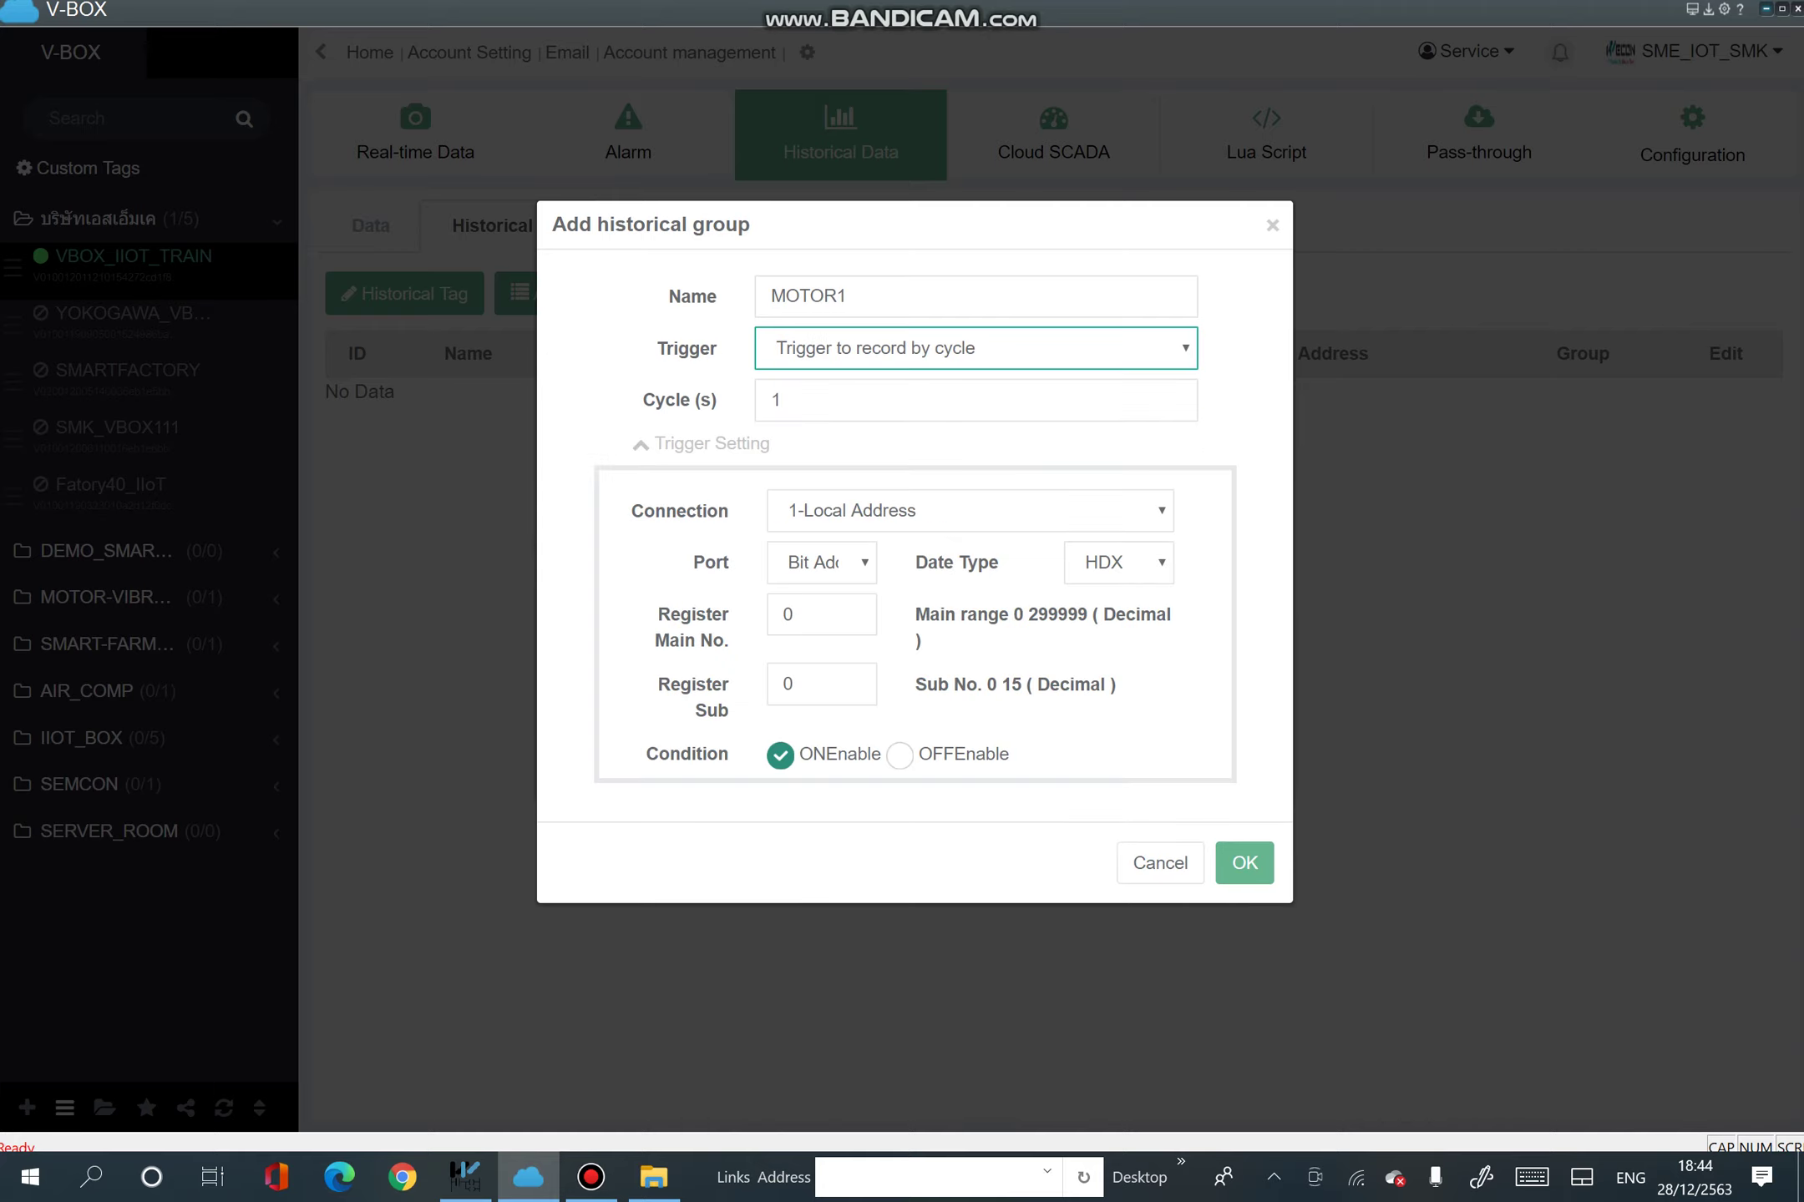
pyautogui.click(971, 511)
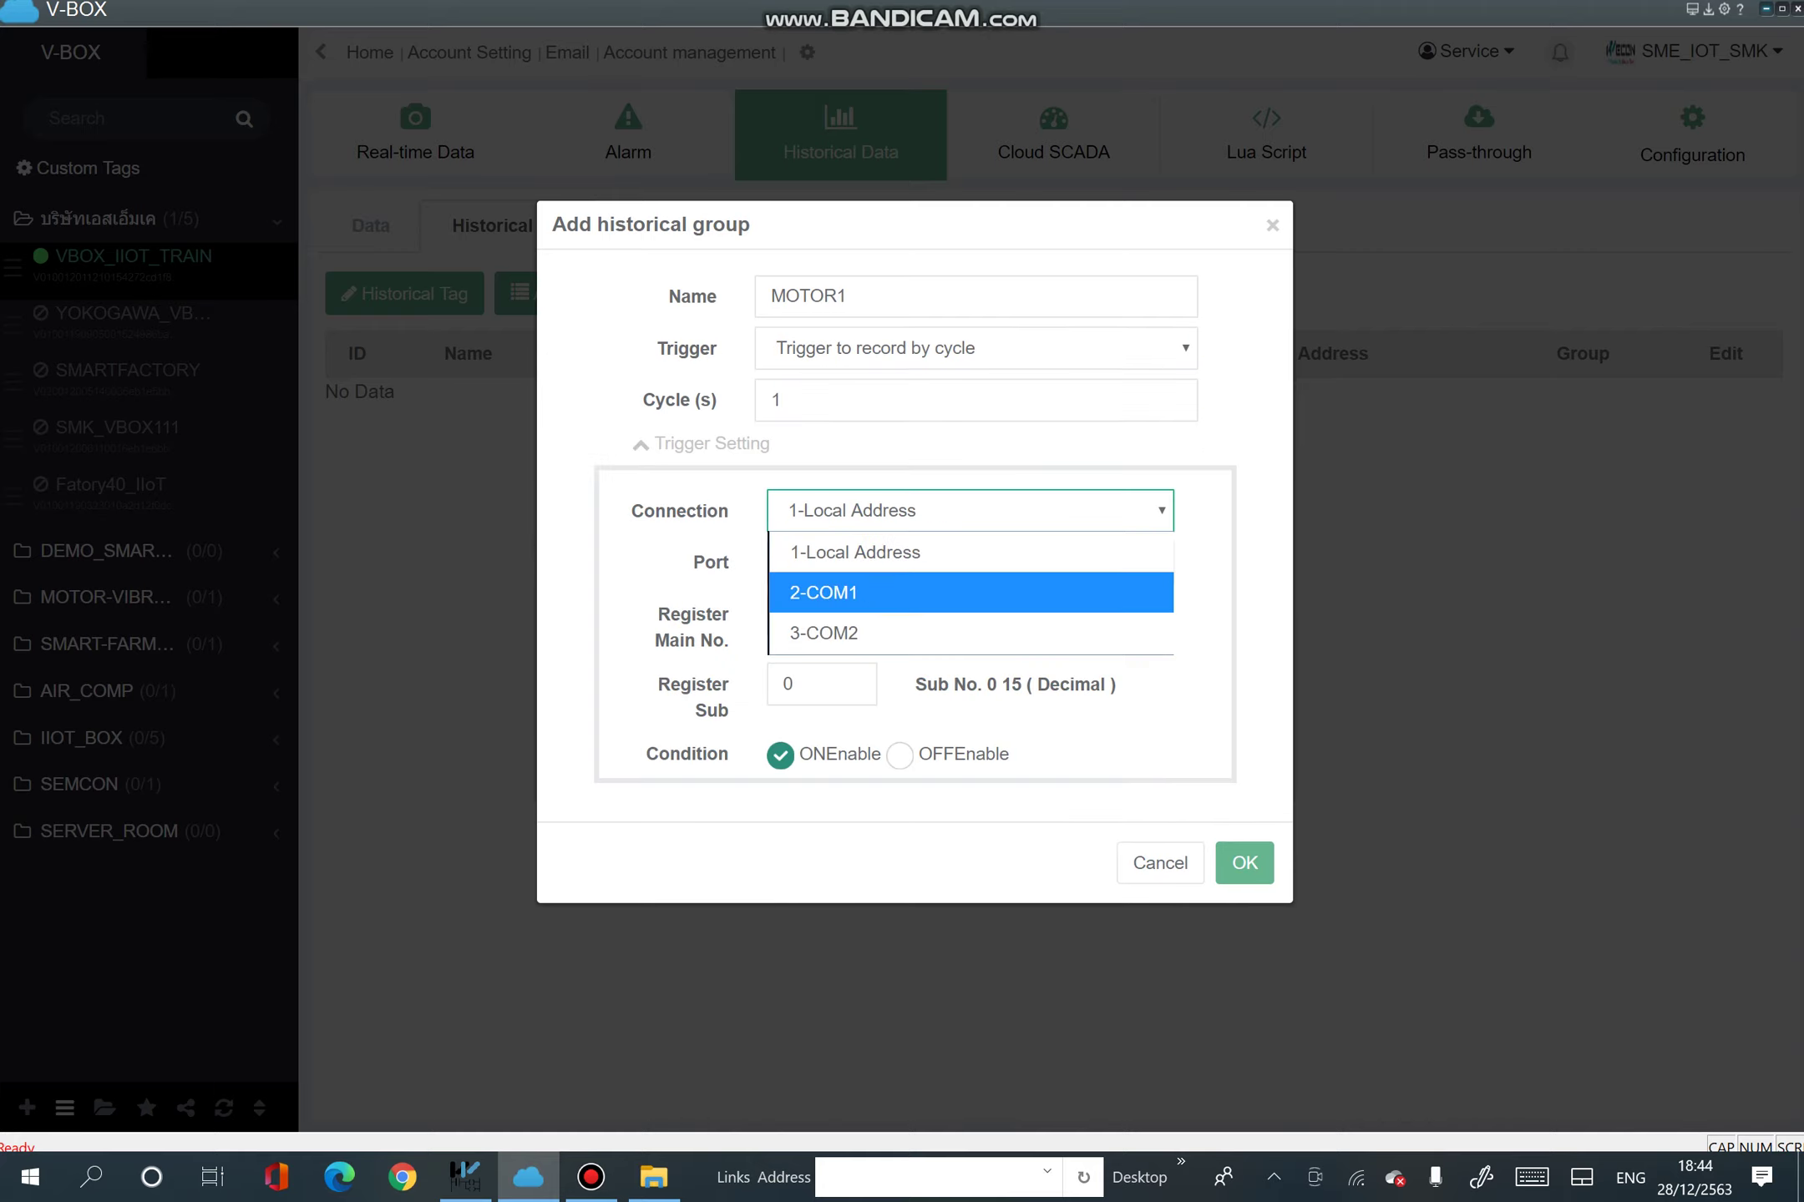
pyautogui.click(844, 593)
pyautogui.click(822, 563)
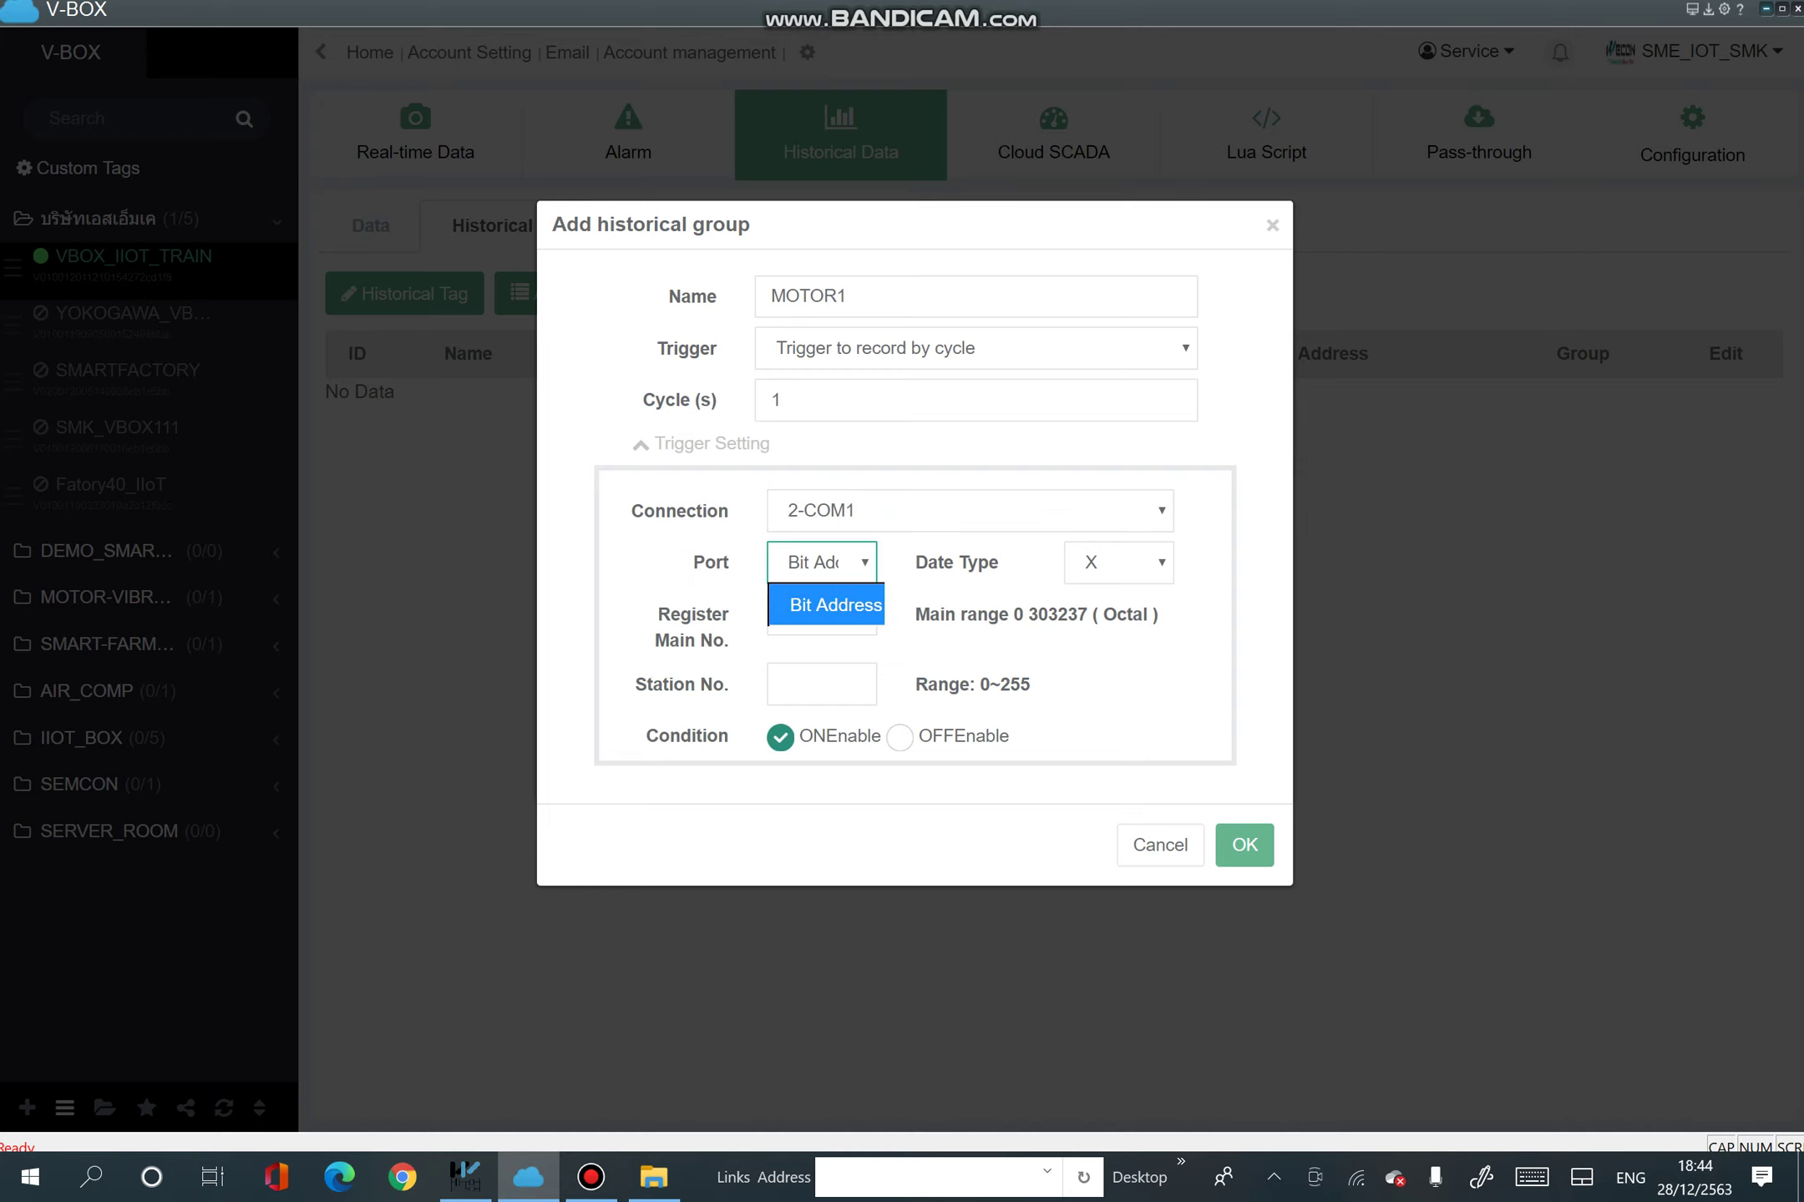
# Switch to the PLC ladder editor, check which output address drives MOTOR1, and return to V-BOX.
pyautogui.click(465, 1177)
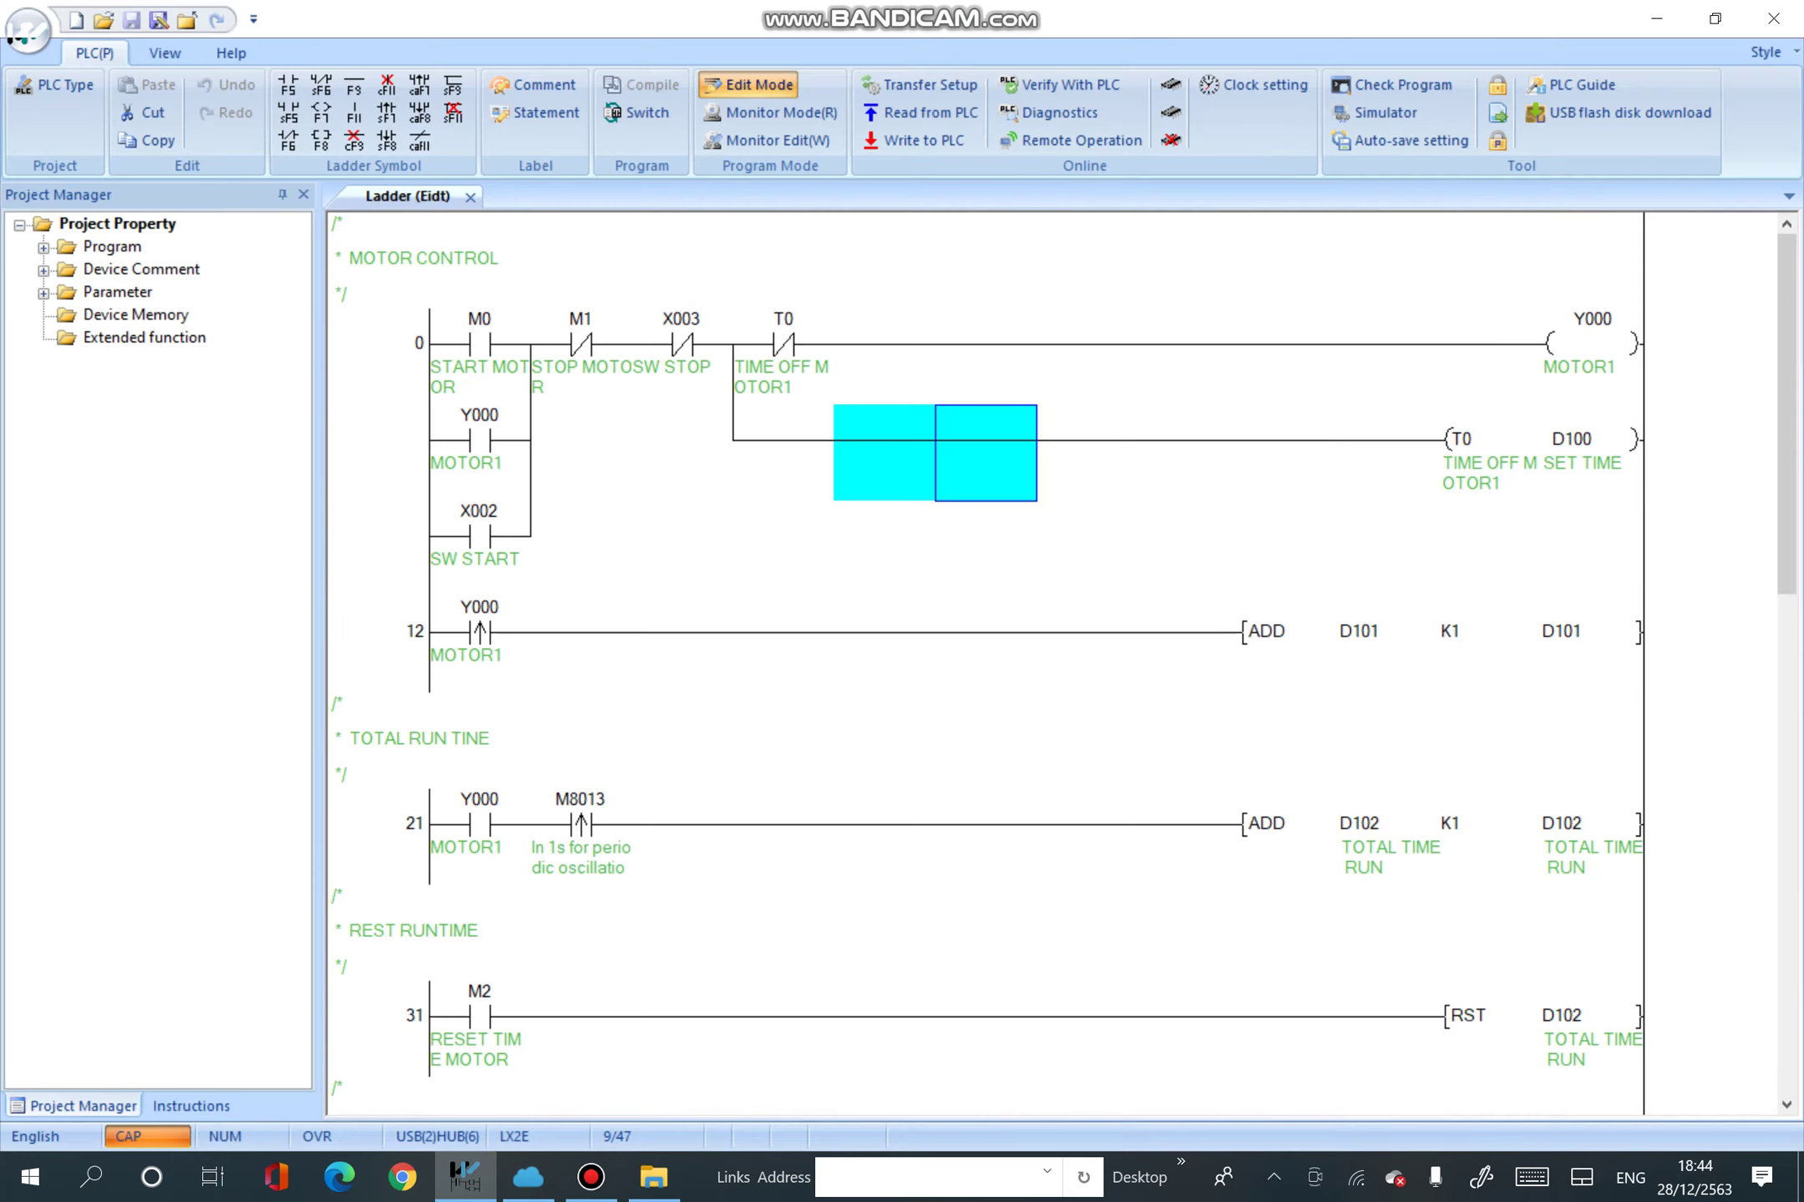
pyautogui.click(1593, 358)
pyautogui.click(1657, 18)
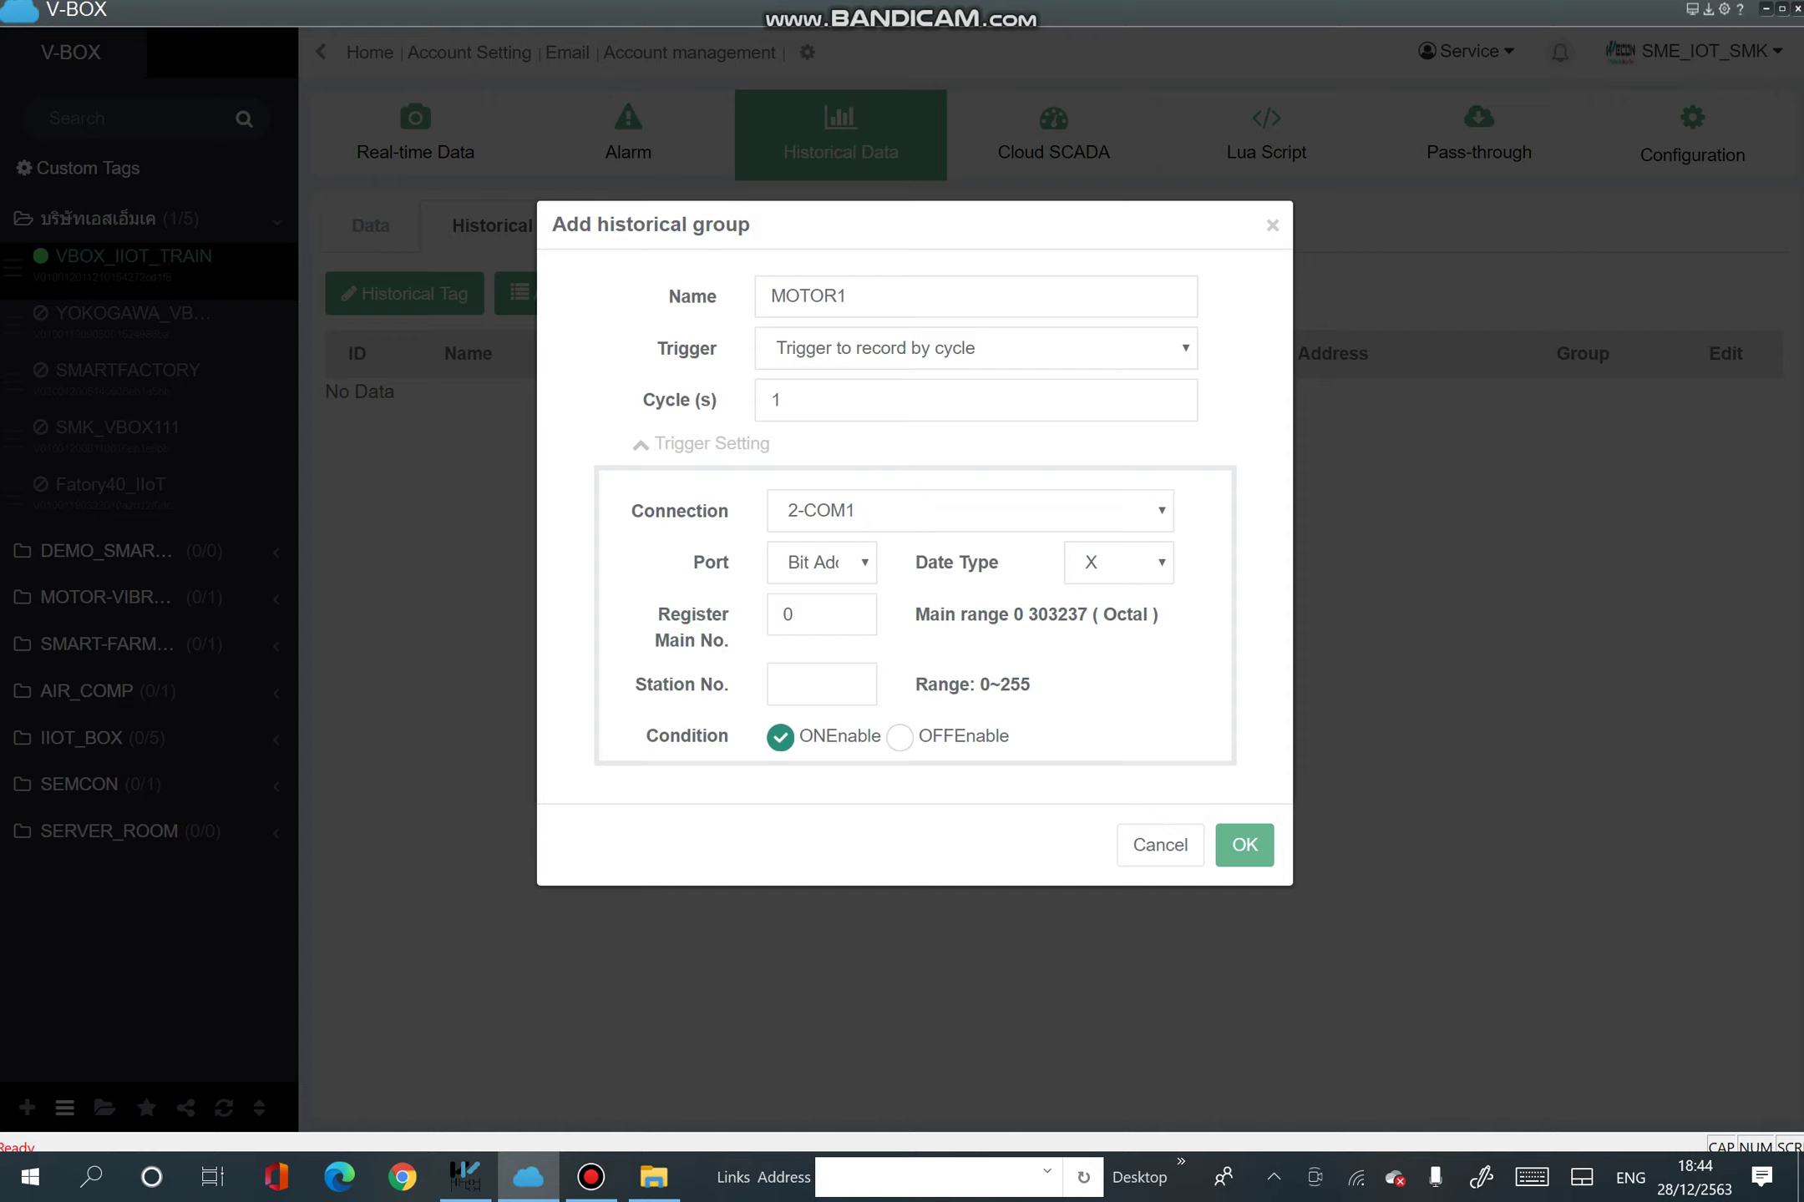
# Set the trigger's date type to Y, save the MOTOR1 group and close the group settings.
pyautogui.click(1118, 563)
pyautogui.click(1115, 644)
pyautogui.doubleClick(777, 400)
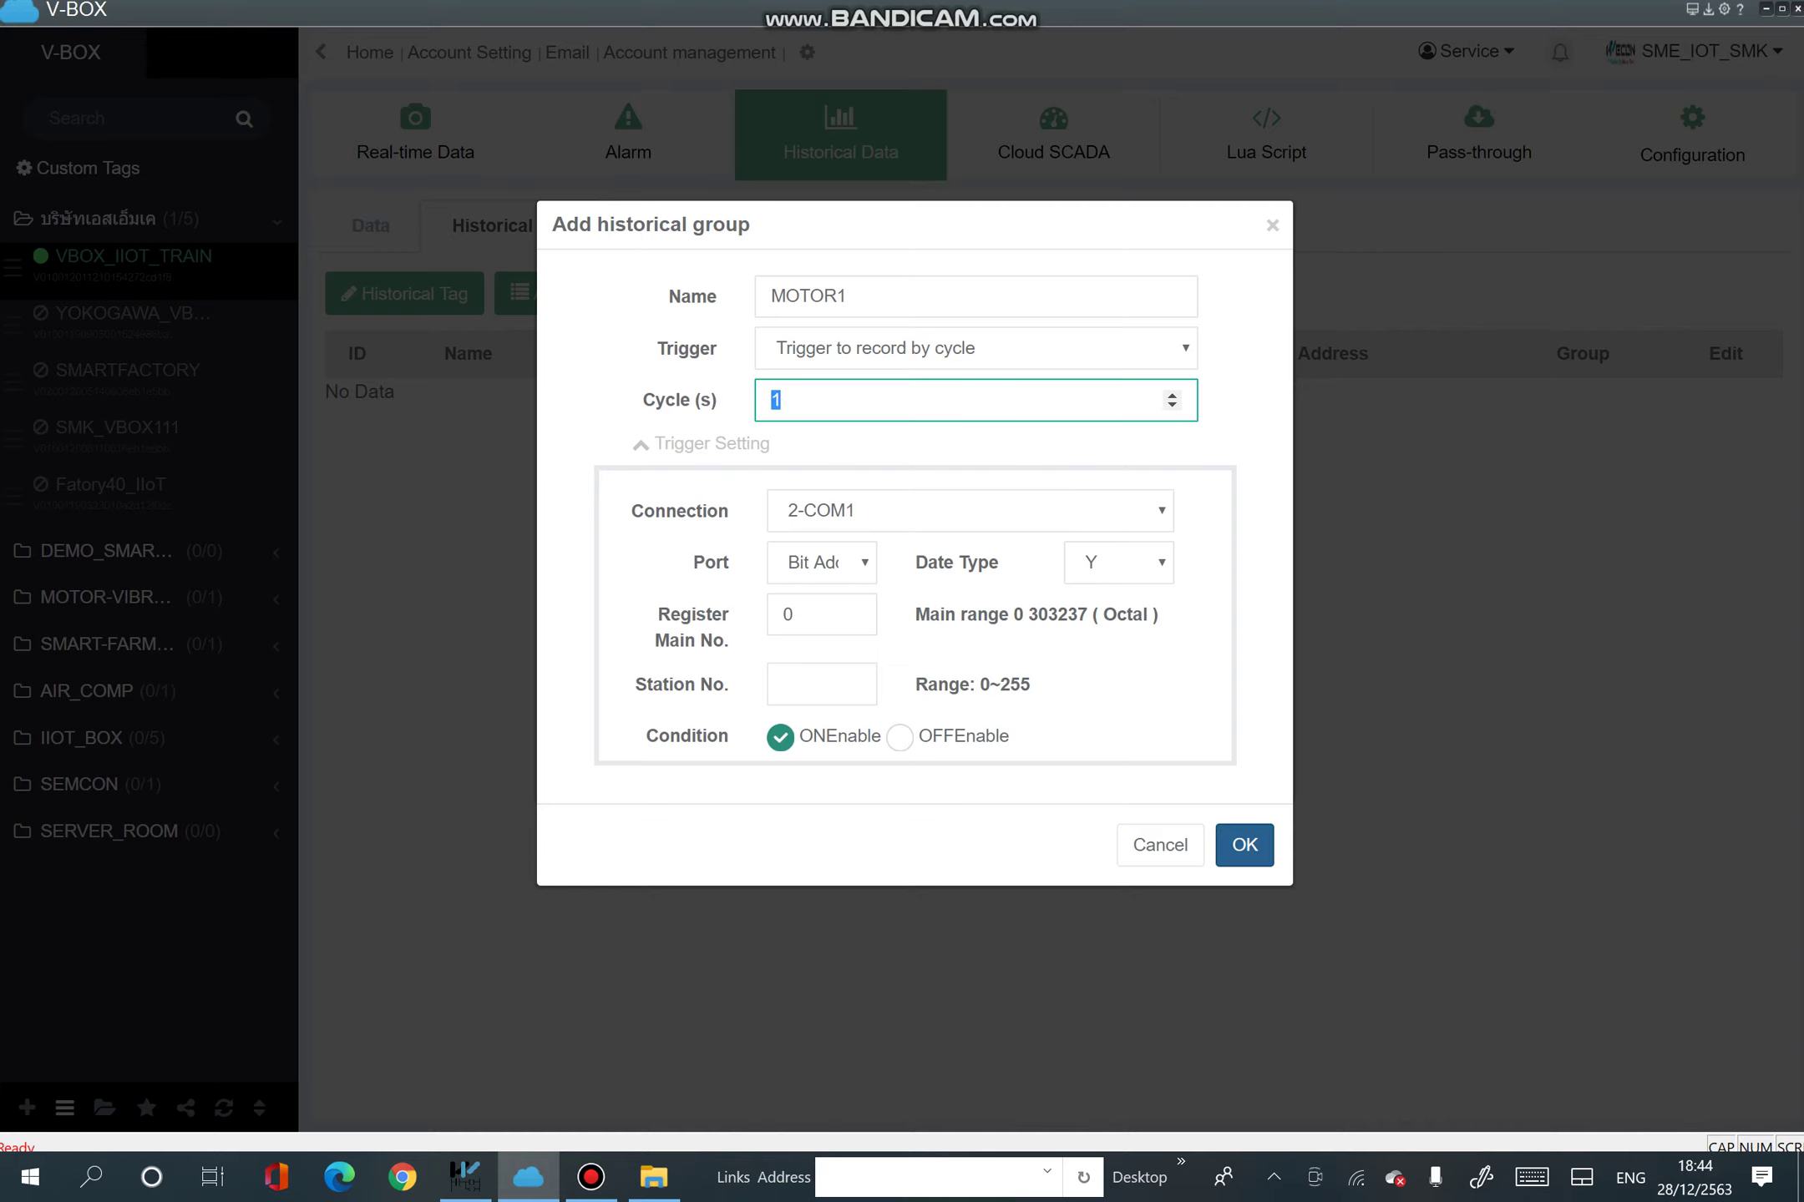
pyautogui.click(1244, 845)
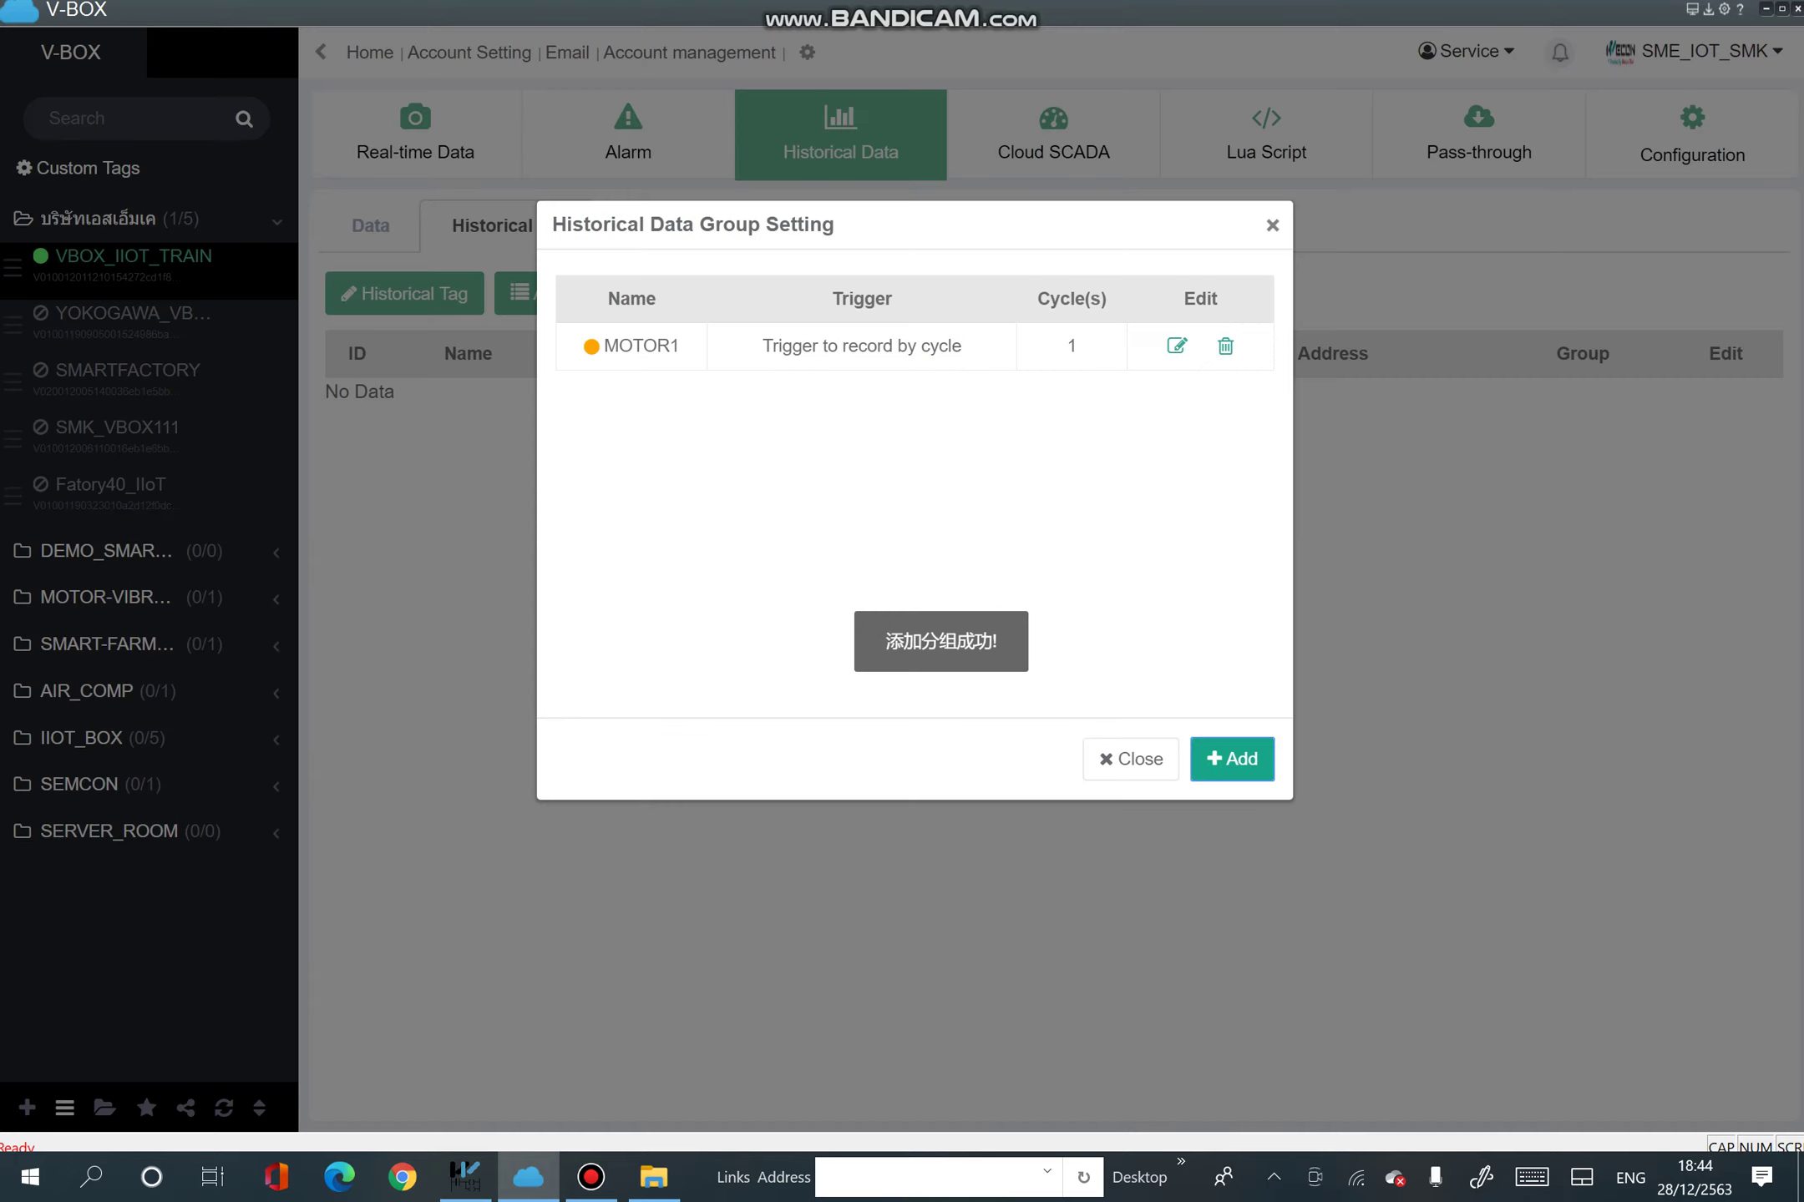
pyautogui.click(1271, 224)
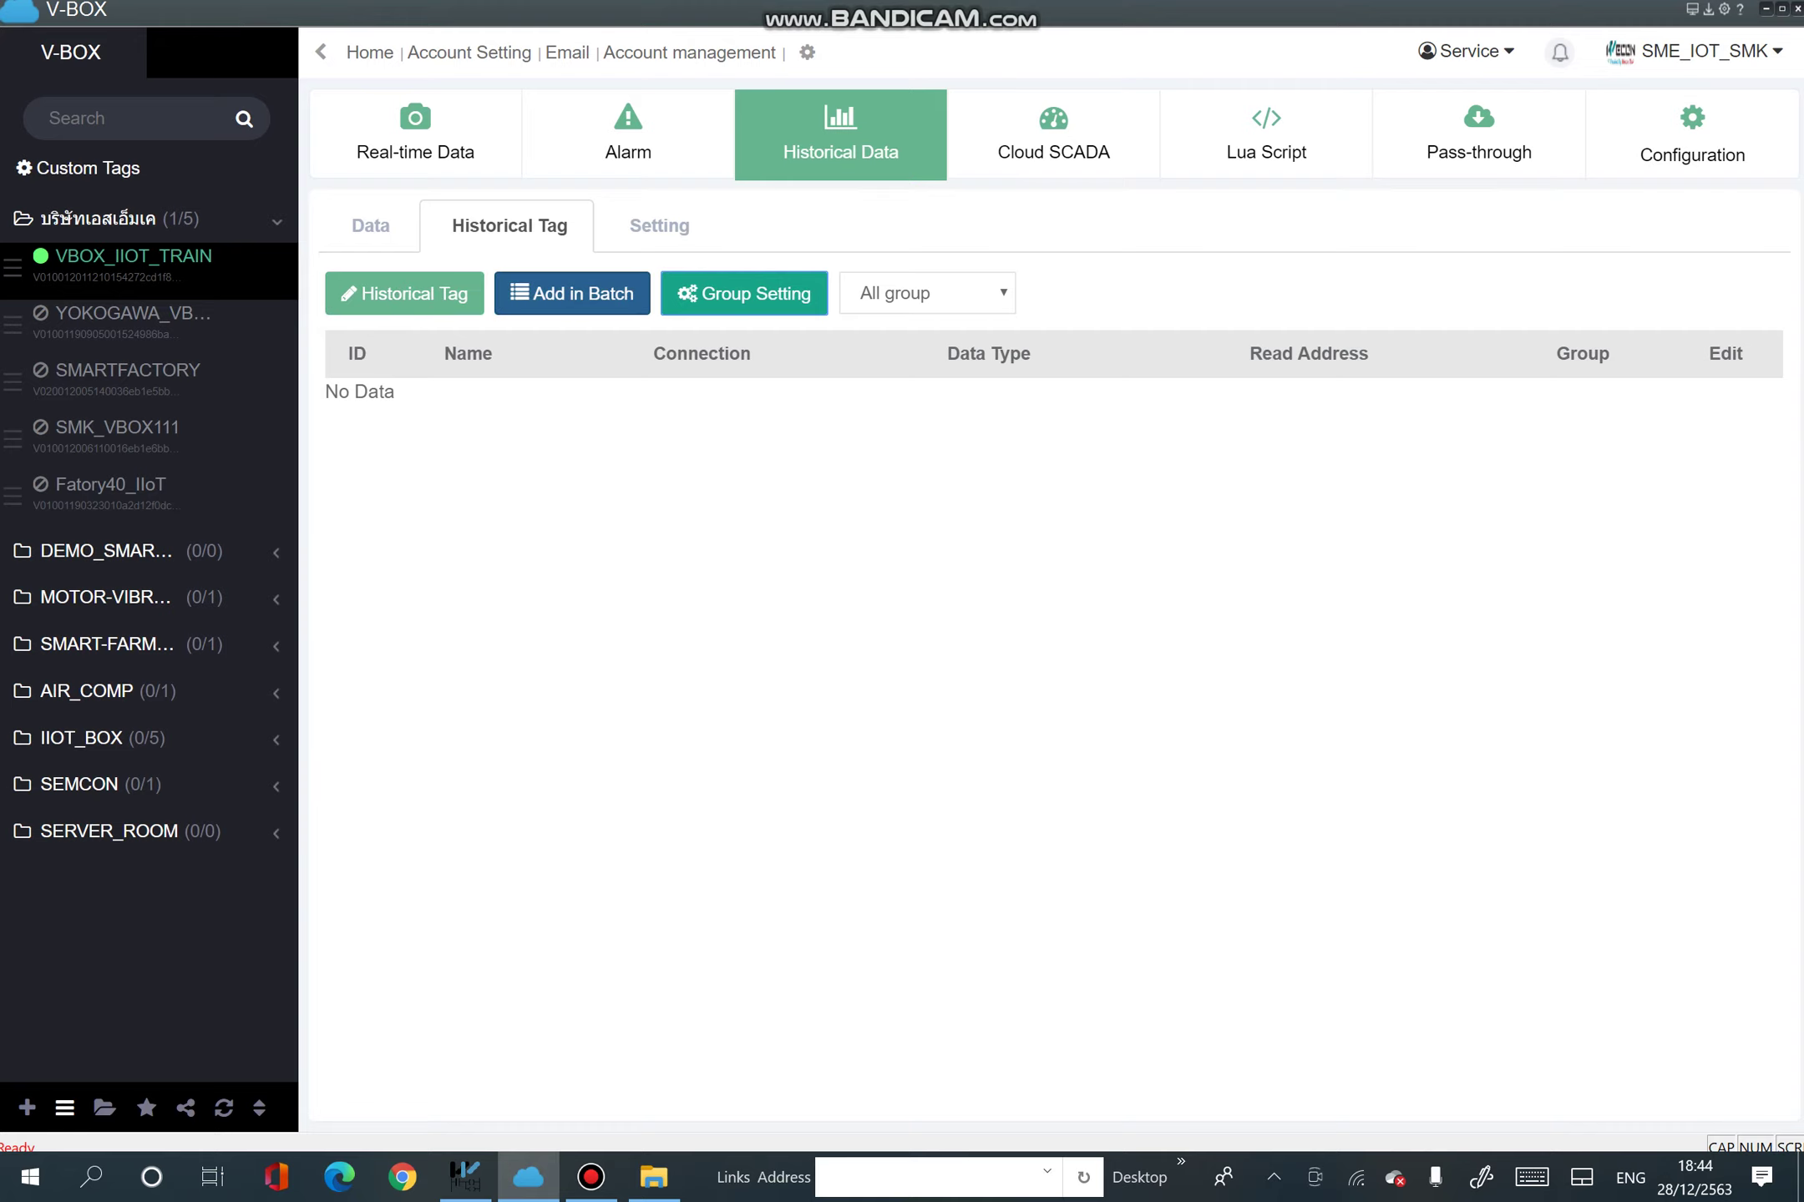
# Start adding historical tags in batch to the MOTOR1 group, with D100 as the name.
pyautogui.click(572, 293)
pyautogui.click(980, 296)
pyautogui.write('D')
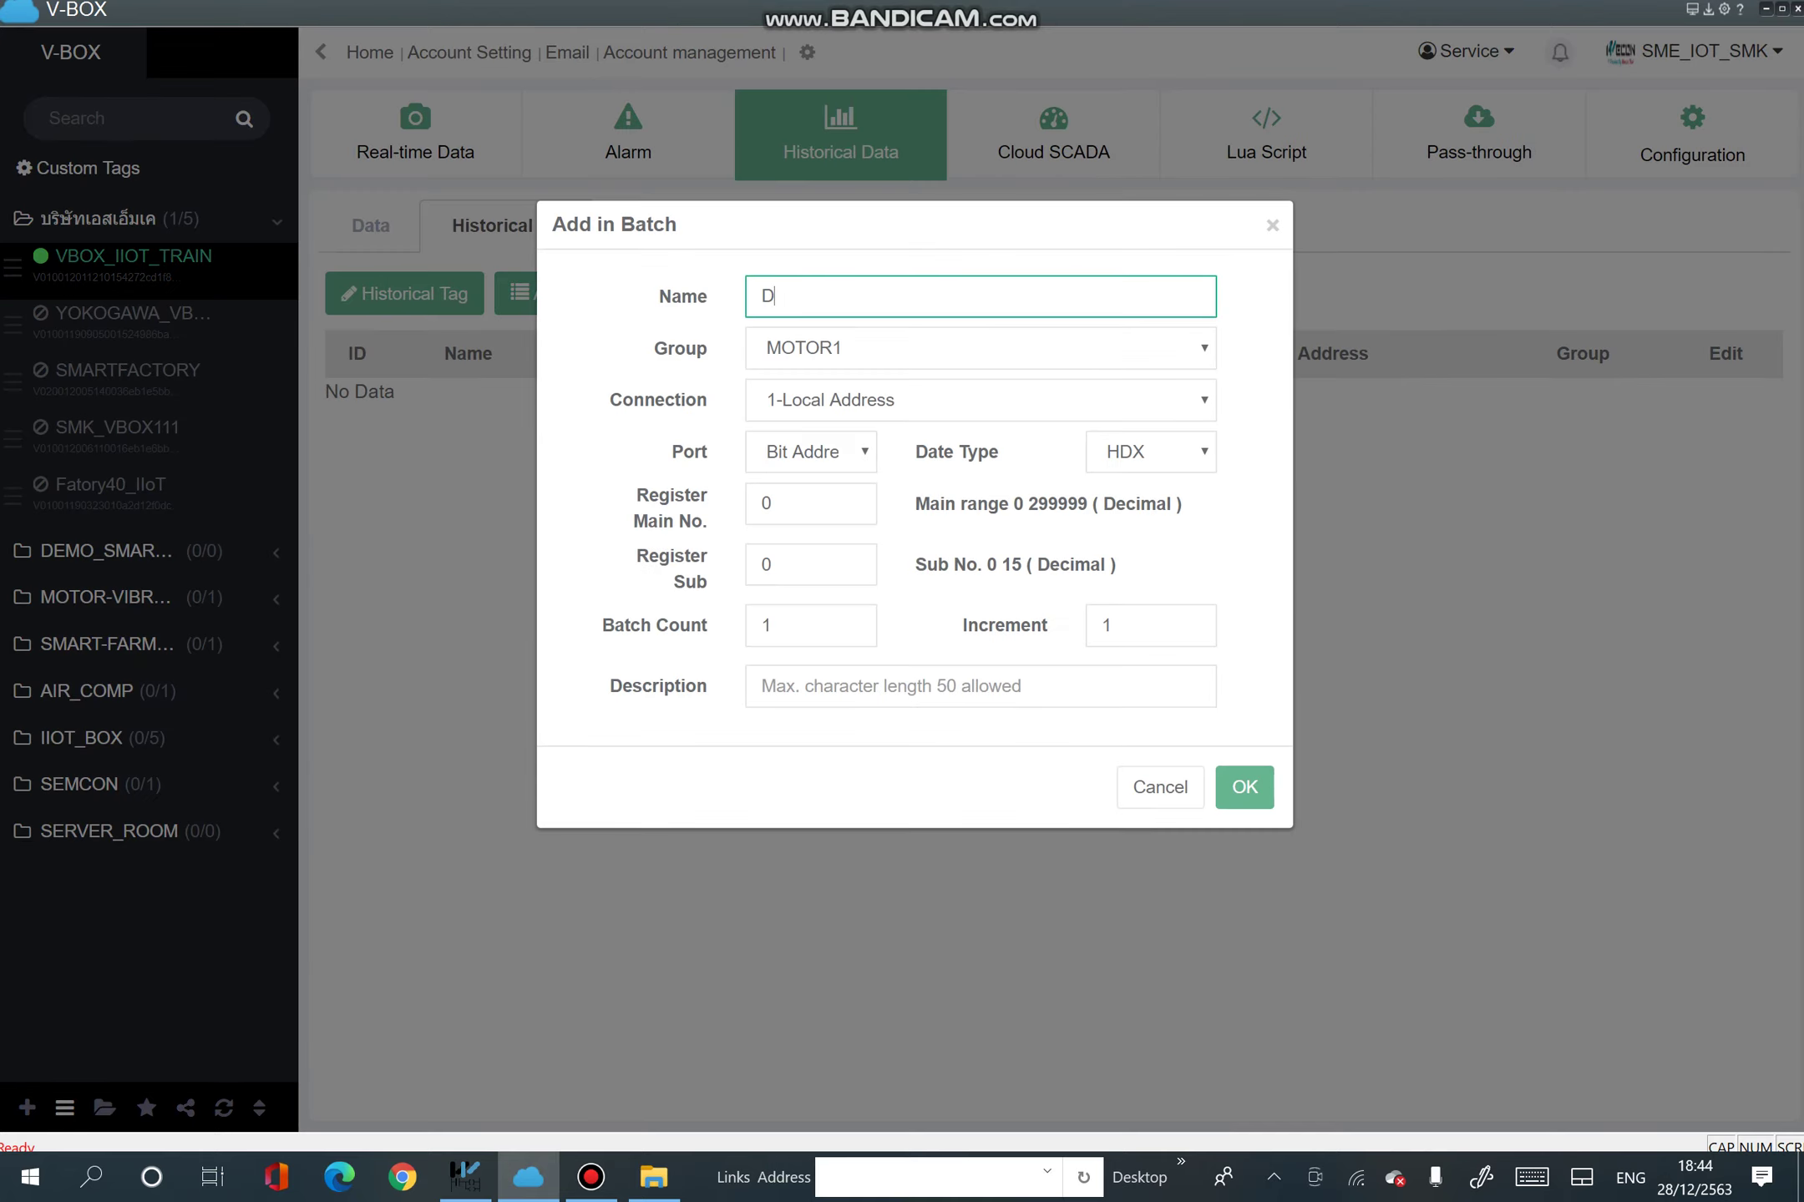
pyautogui.write('STS')
pyautogui.press('BackSpace')
pyautogui.press('BackSpace')
pyautogui.press('BackSpace')
pyautogui.write('100')
# Switch to the PLC ladder editor, examine the T0 timer contact and its coil with D100, and return to V-BOX.
pyautogui.click(465, 1177)
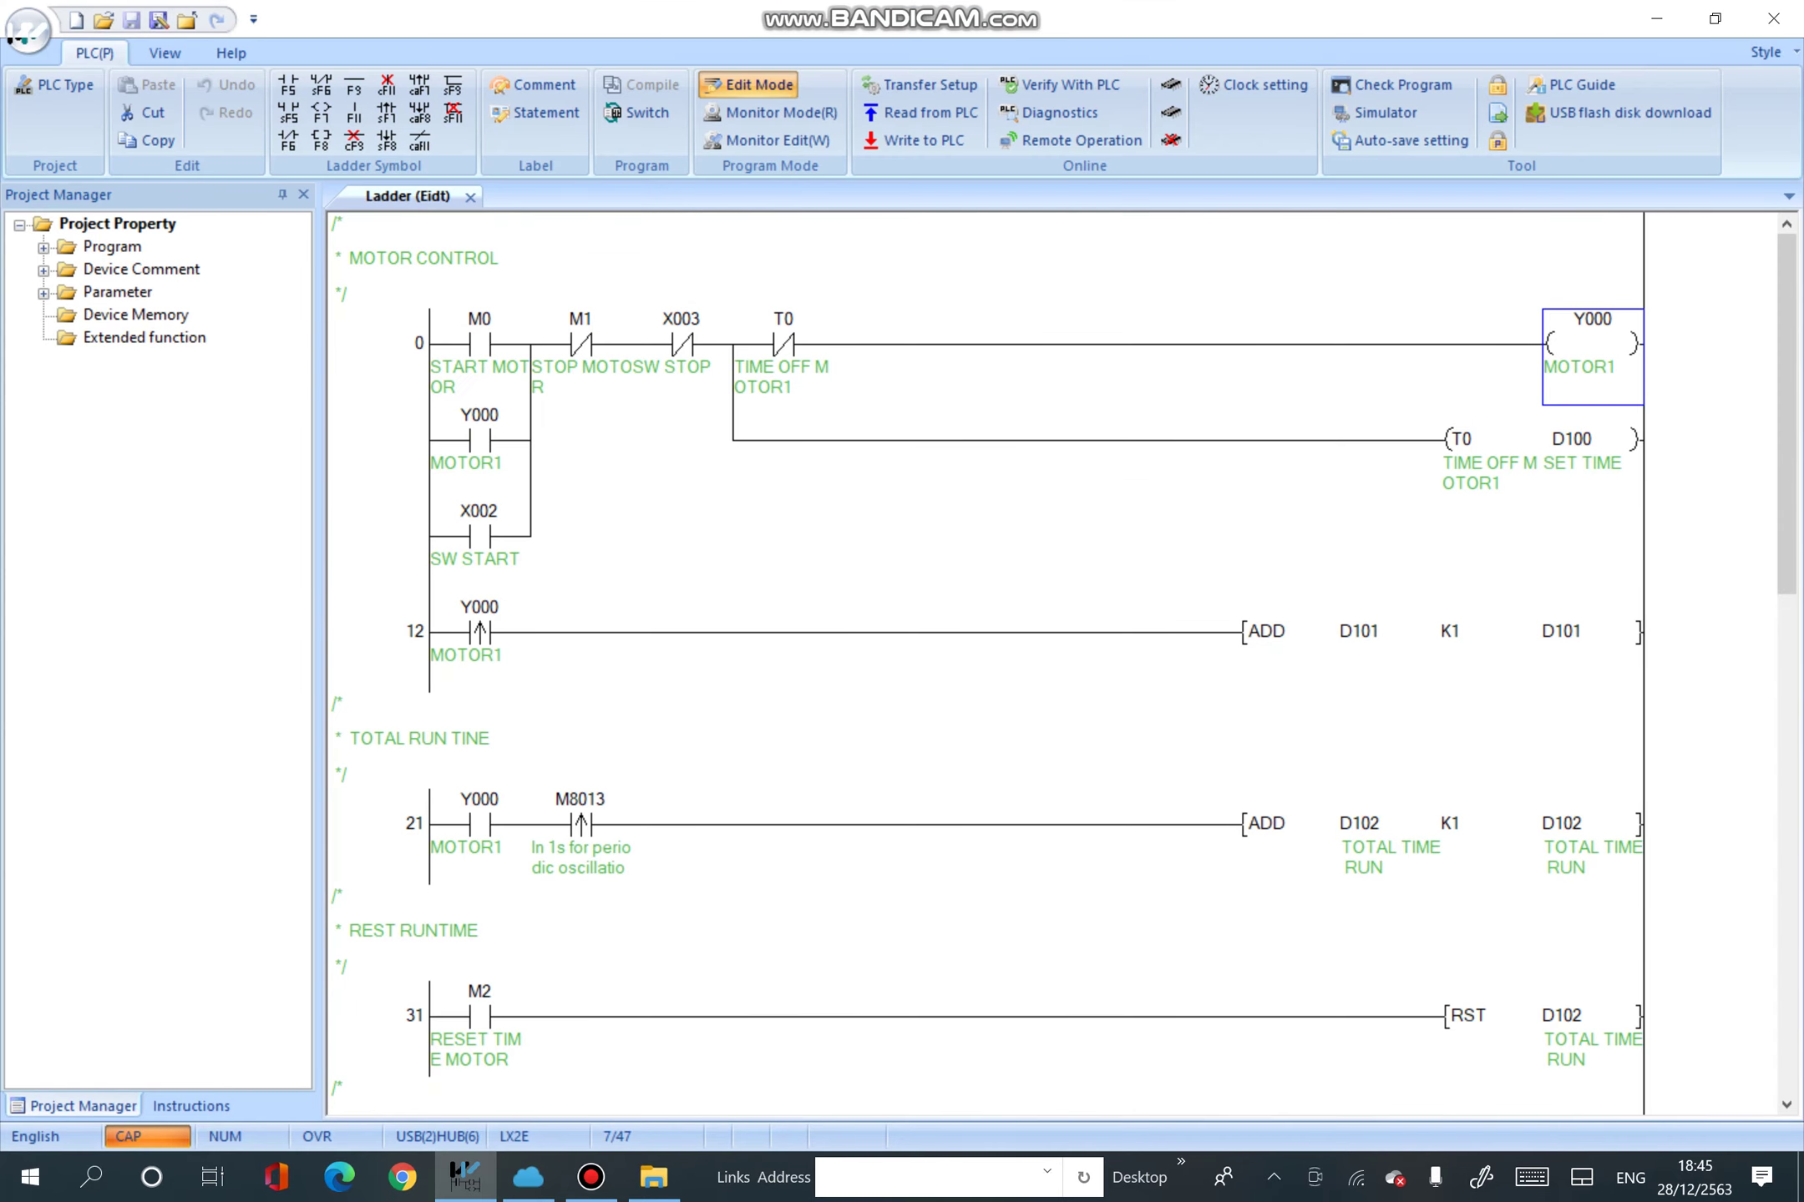
pyautogui.click(1553, 451)
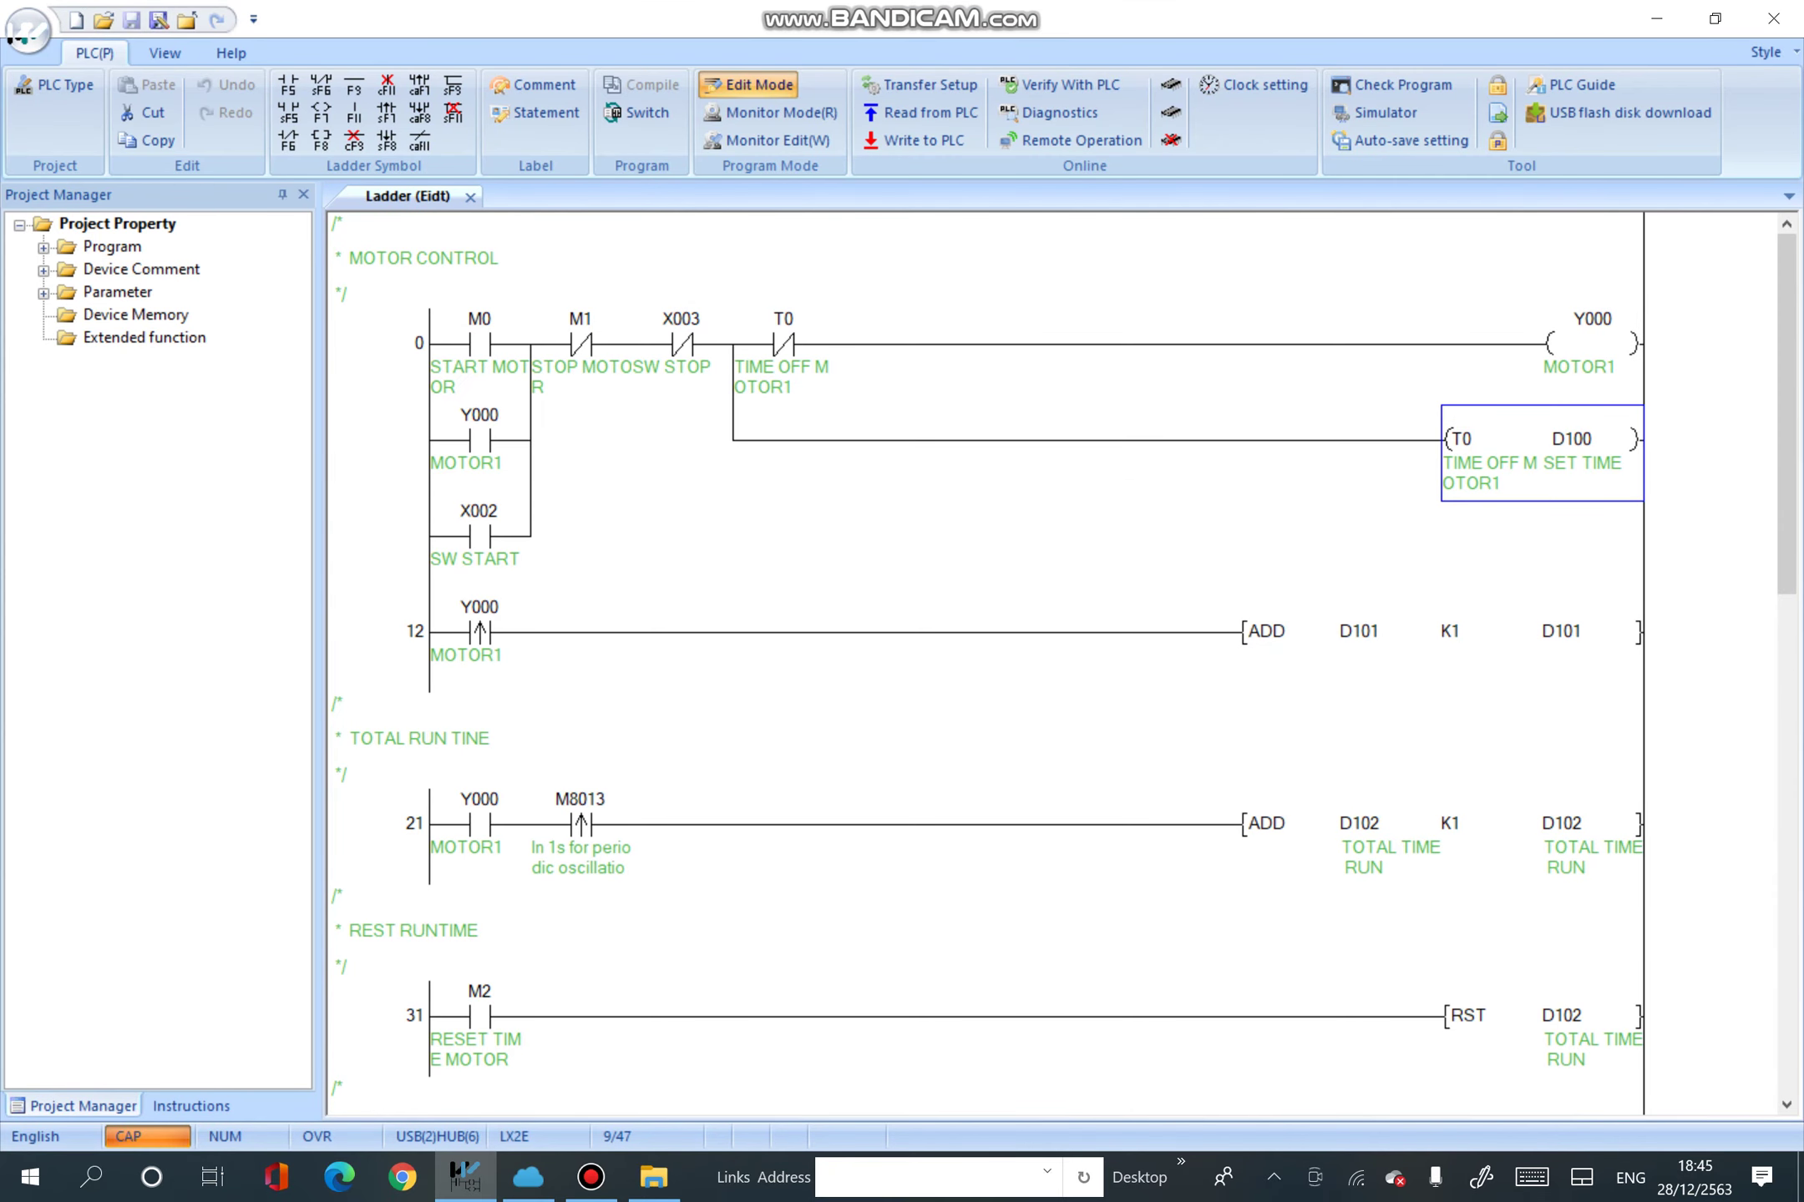
pyautogui.click(783, 357)
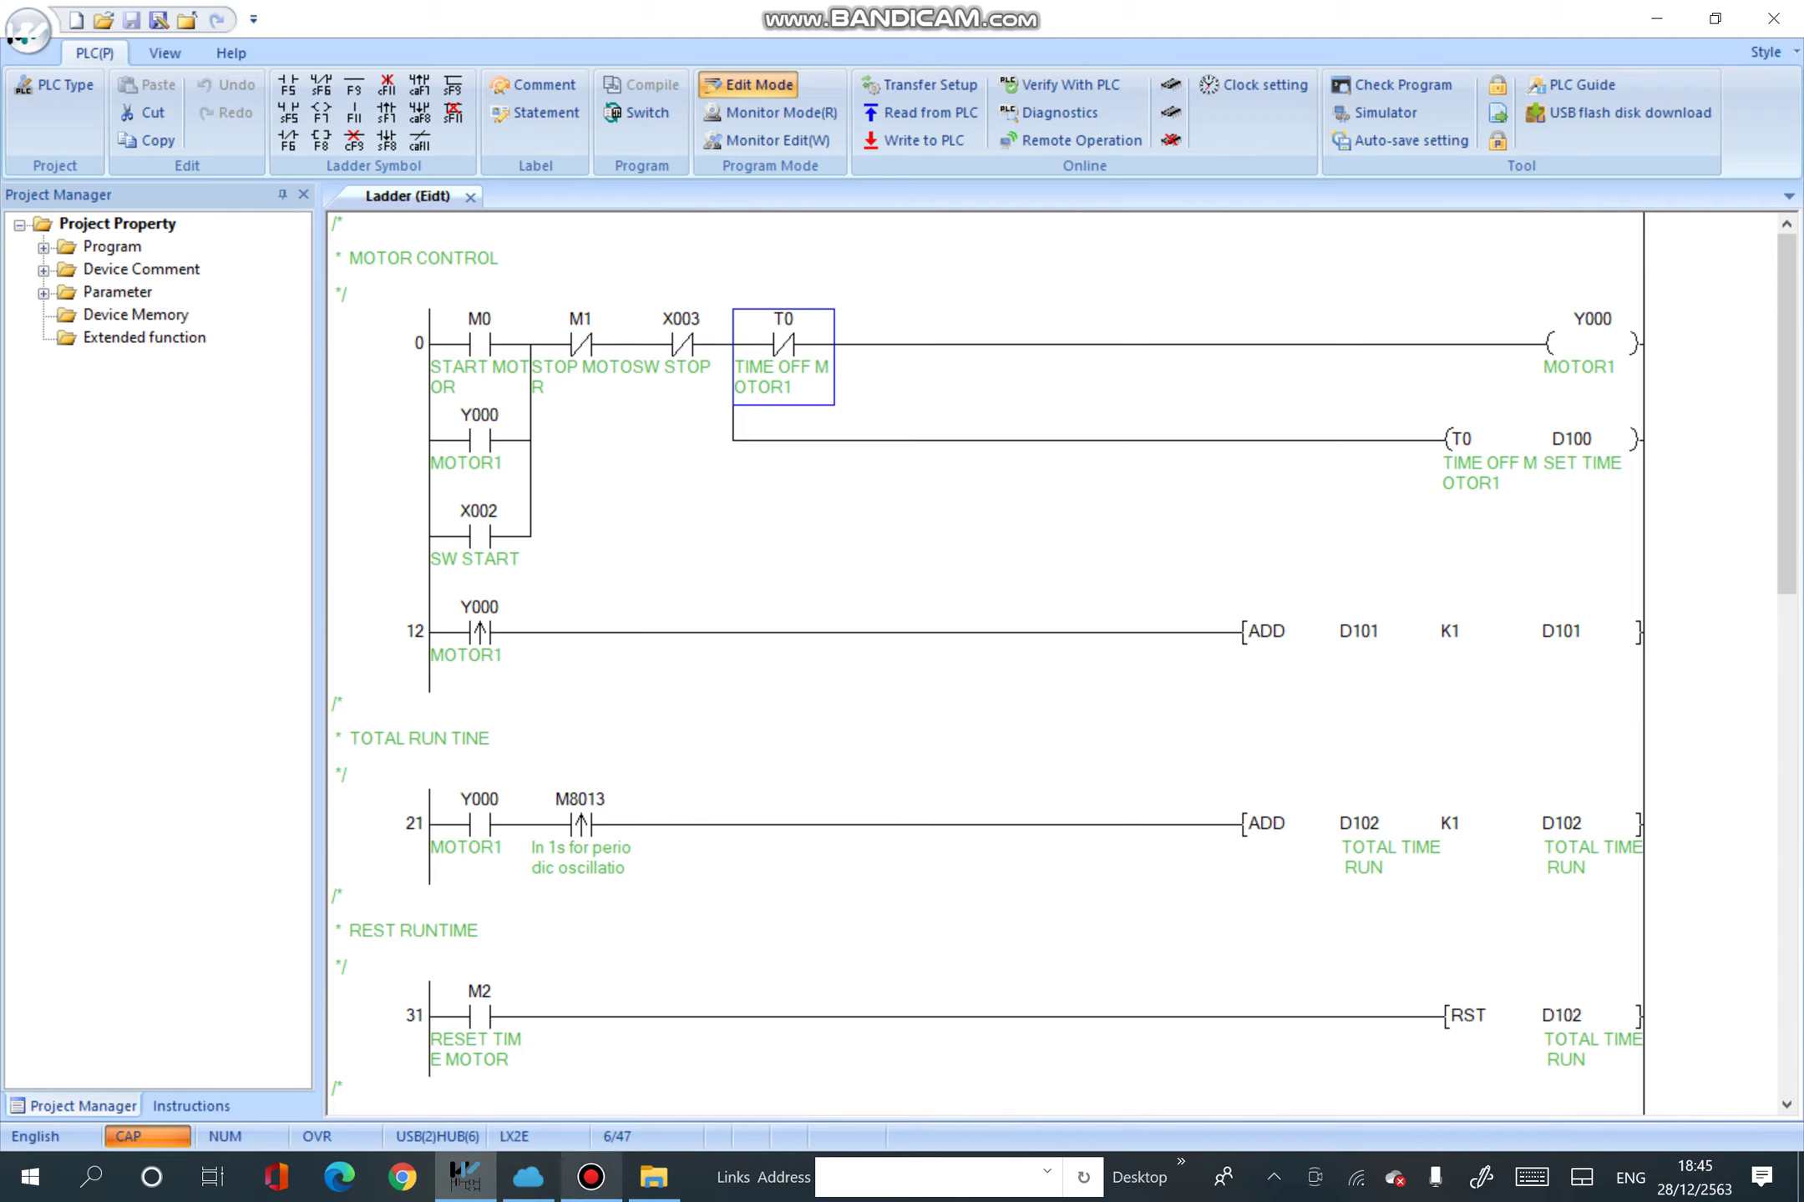
pyautogui.click(528, 1178)
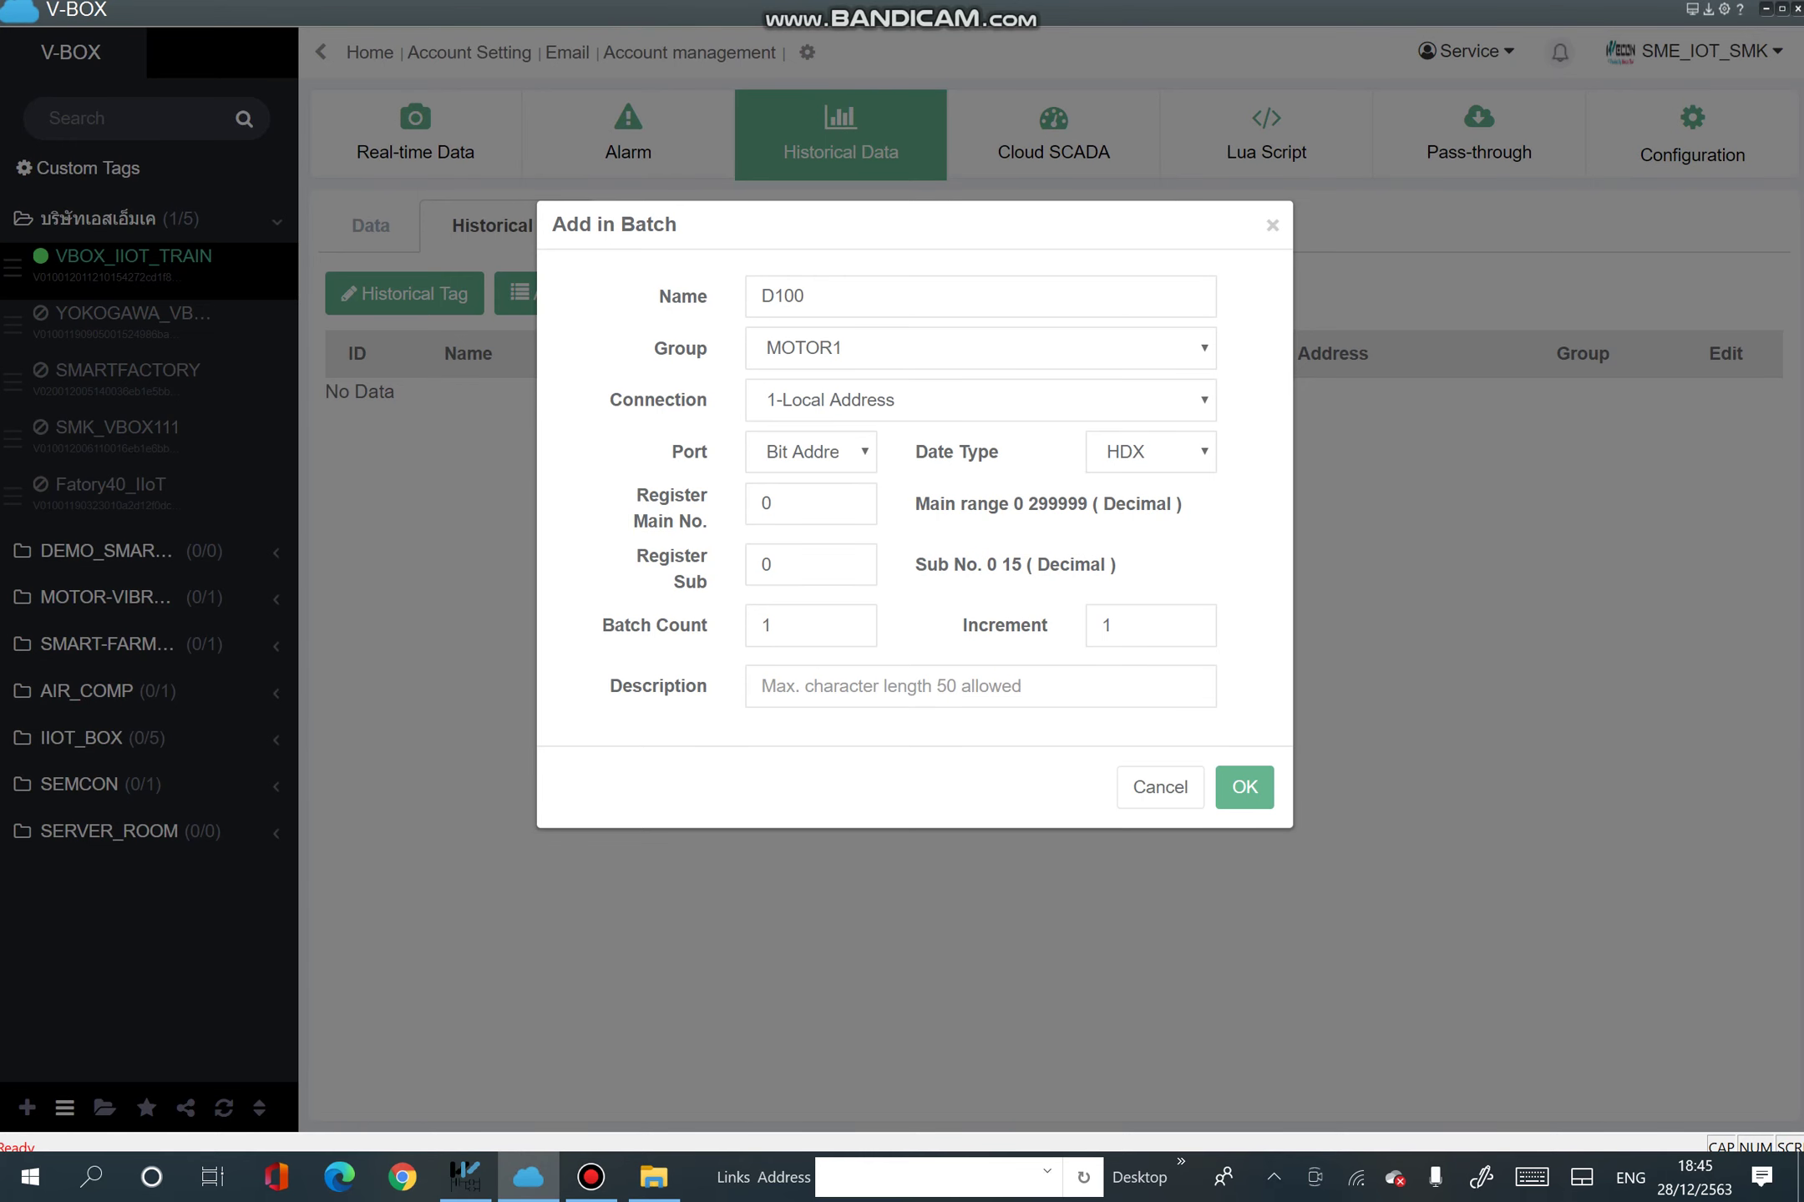
# Change the batch name to D102 and set its connection to 2-COM1 and its port to Word.
pyautogui.click(808, 297)
pyautogui.press('BackSpace')
pyautogui.write('2')
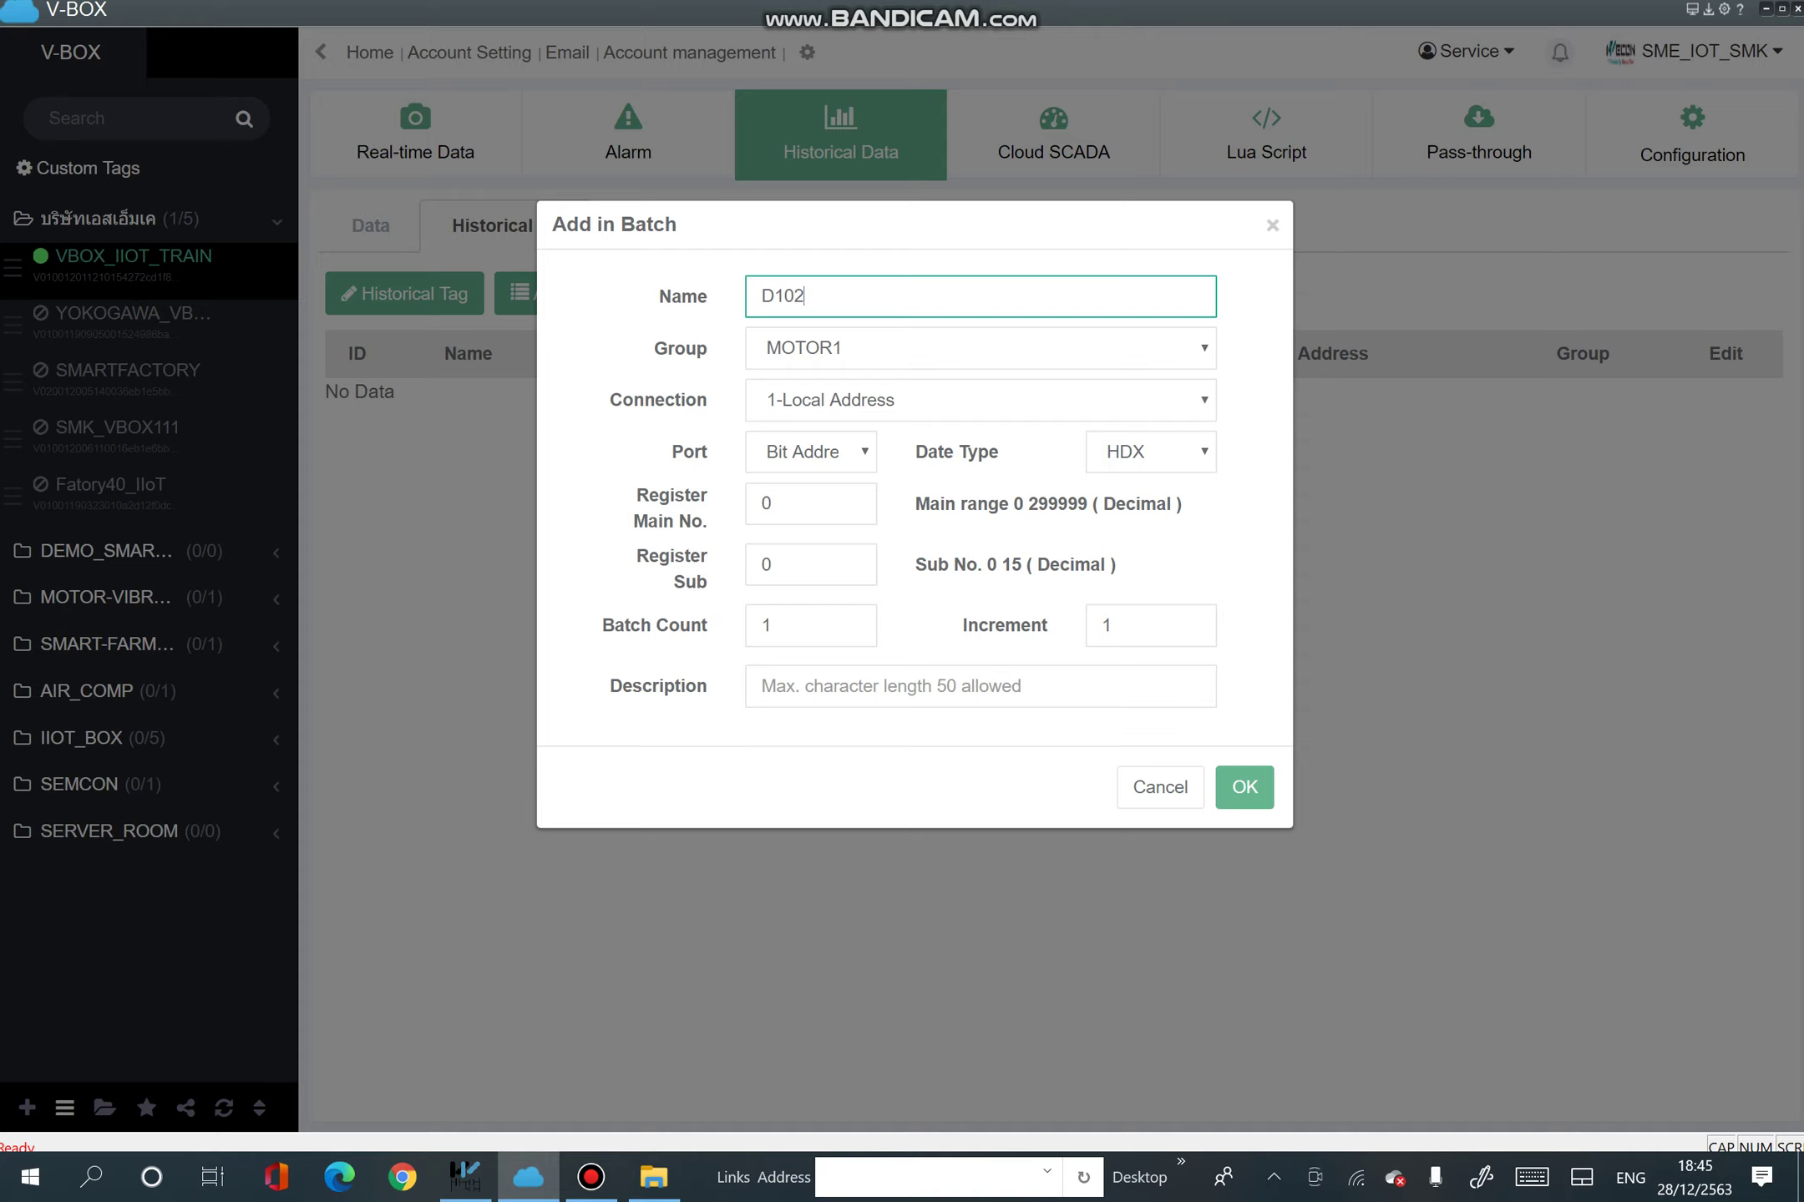
pyautogui.click(981, 400)
pyautogui.click(805, 483)
pyautogui.click(809, 452)
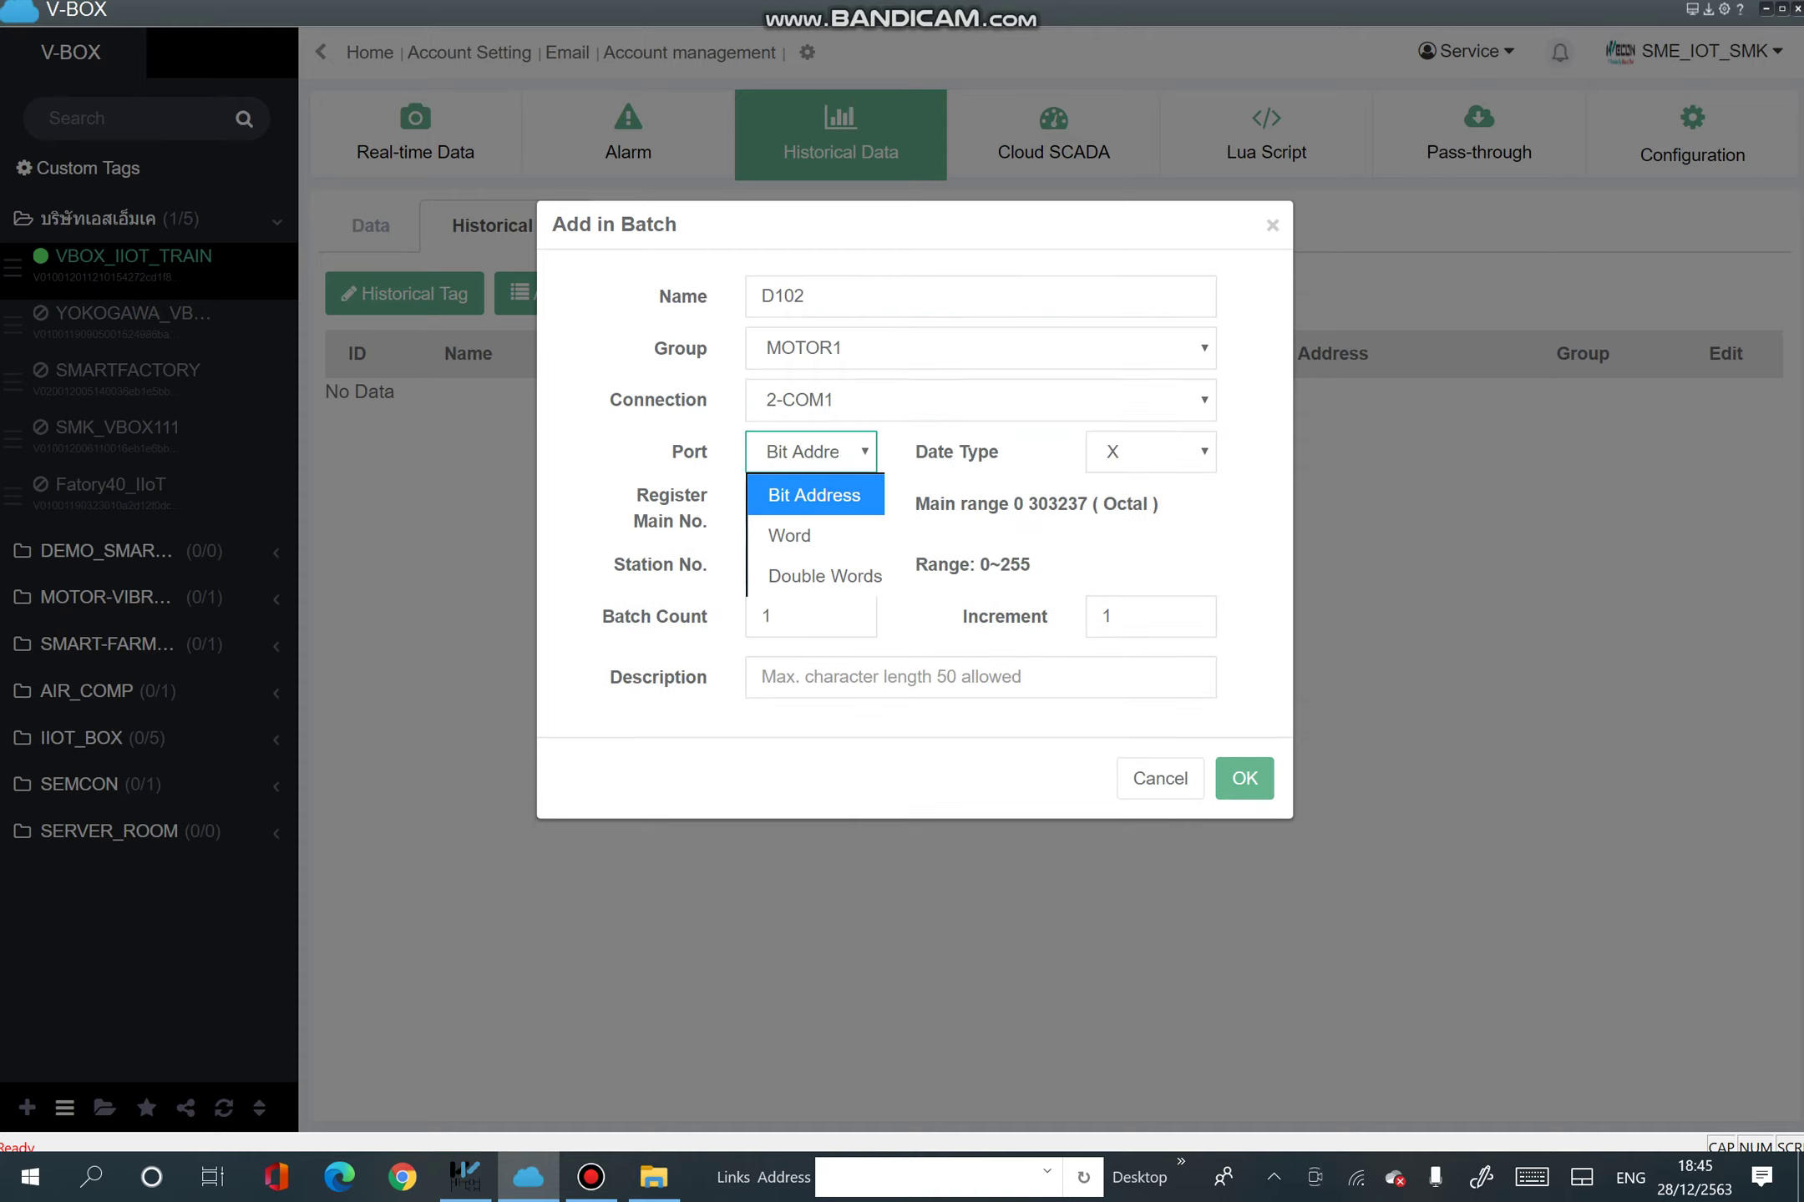
pyautogui.click(816, 535)
# Set the batch's date type to D and its register main number to 102.
pyautogui.click(1151, 452)
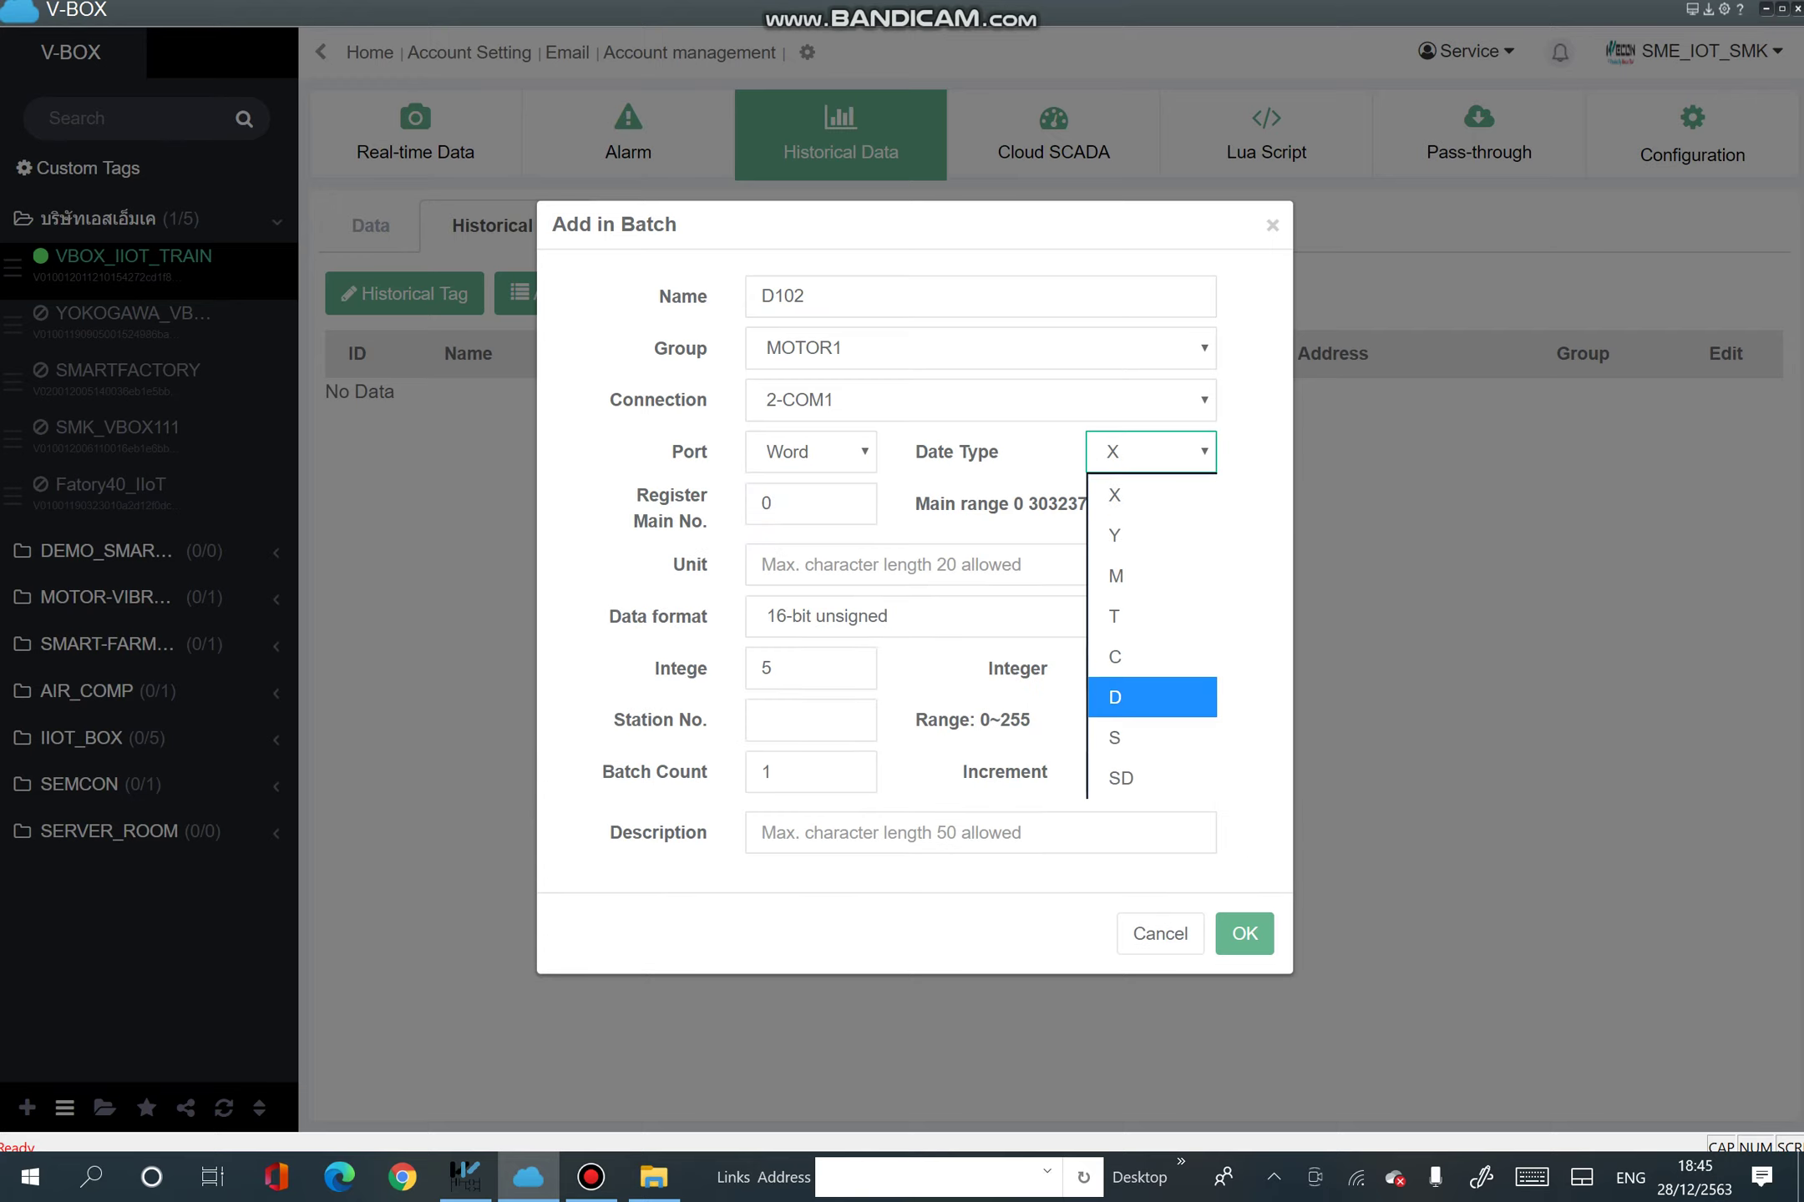
pyautogui.click(1148, 697)
pyautogui.press('Tab')
pyautogui.write('101')
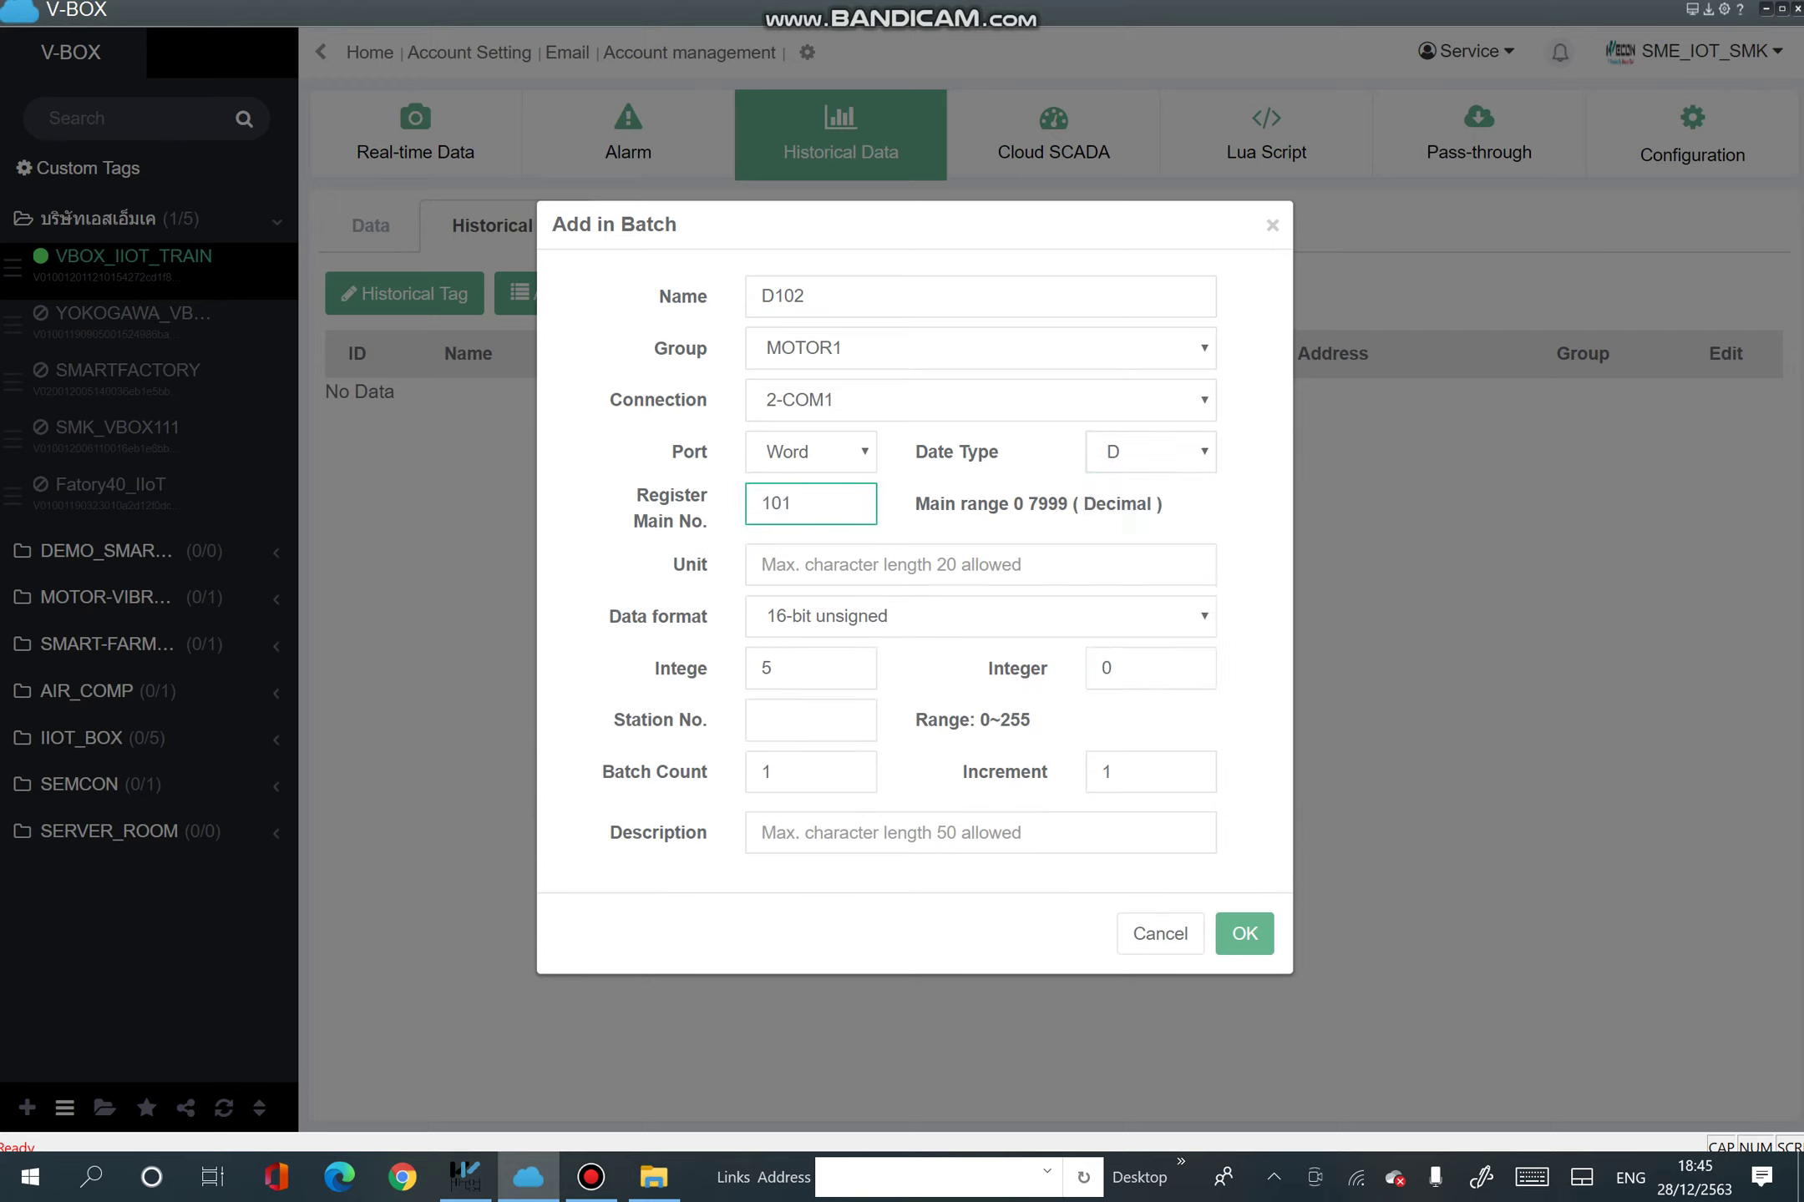
pyautogui.press('BackSpace')
pyautogui.write('2')
# Rename the batch RUN TIME, set the unit to SEC and the batch count to 2, and create the tags.
pyautogui.moveTo(806, 296); pyautogui.dragTo(757, 296)
pyautogui.write('RU')
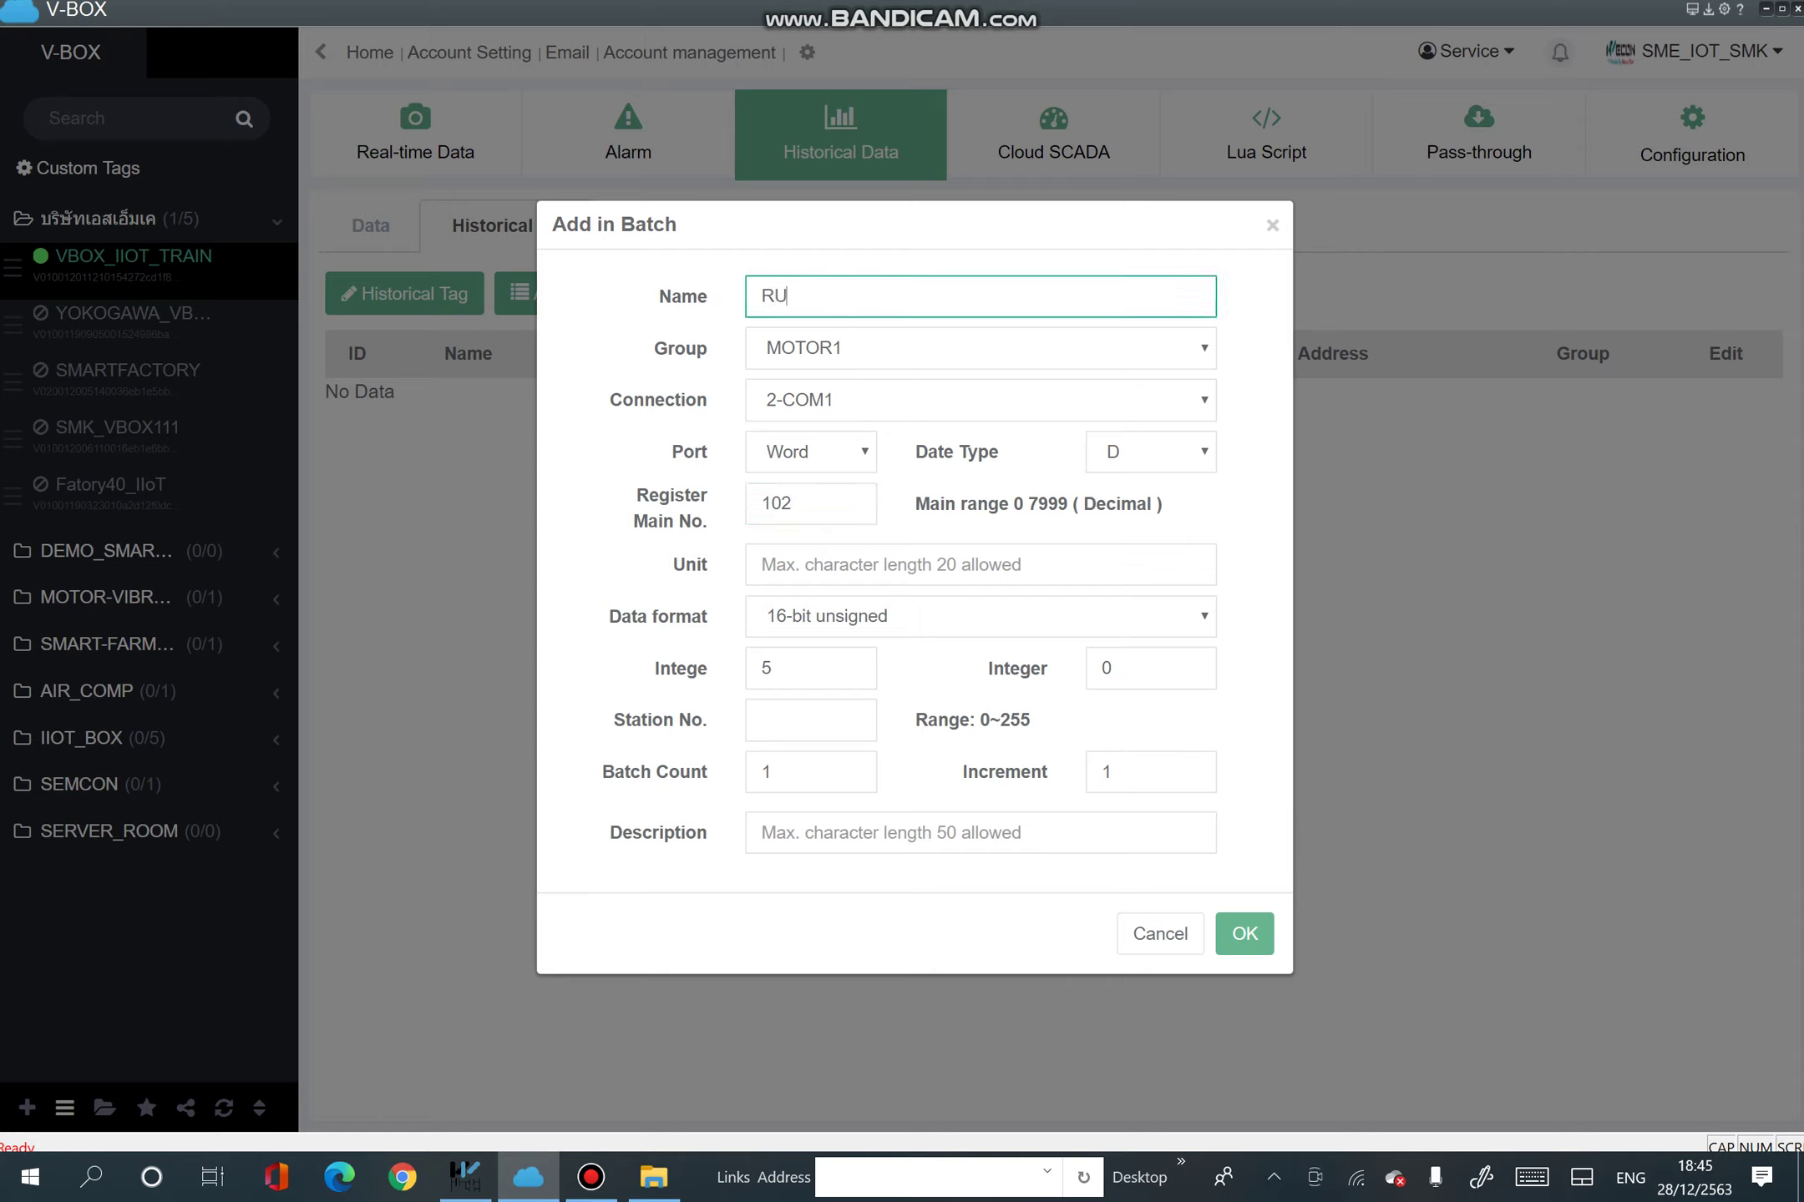
pyautogui.write('N TIME')
pyautogui.click(807, 565)
pyautogui.write('SEC')
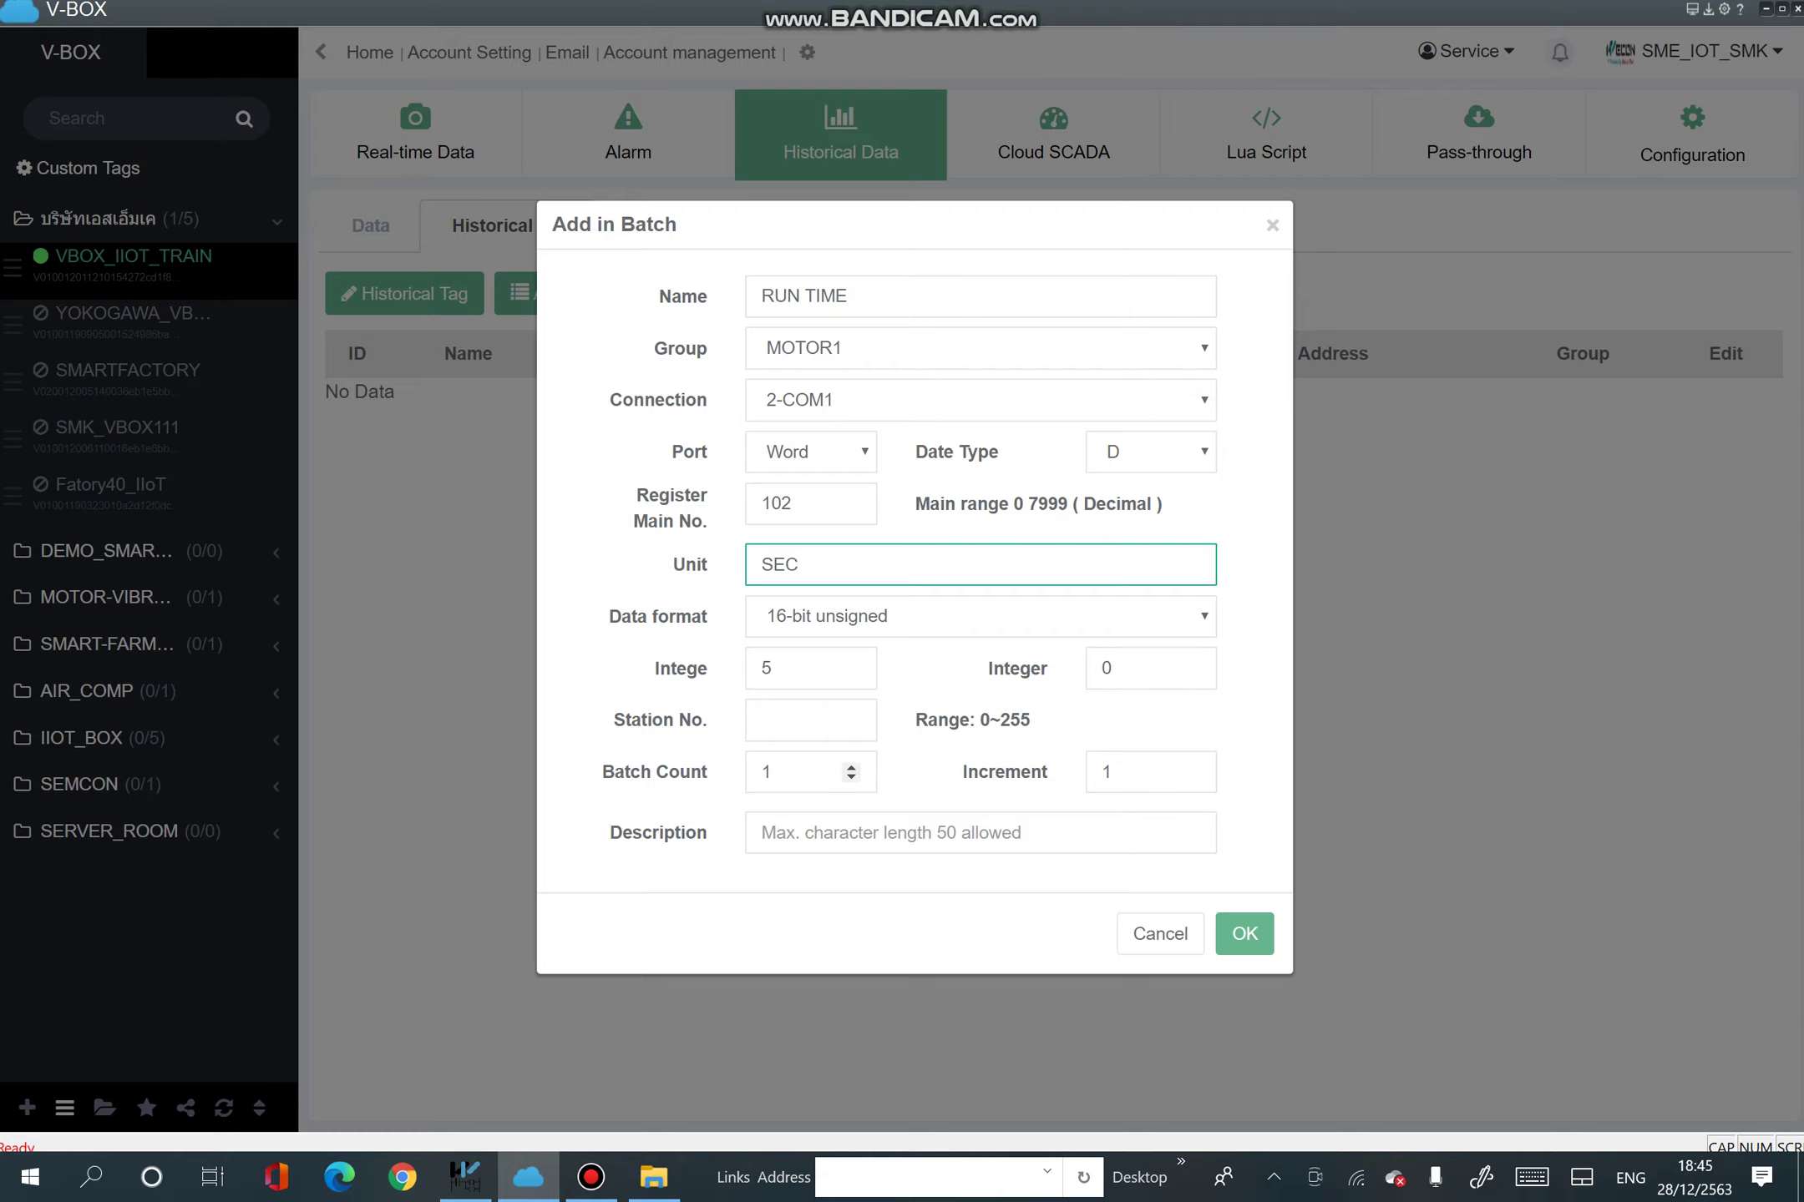
pyautogui.click(851, 765)
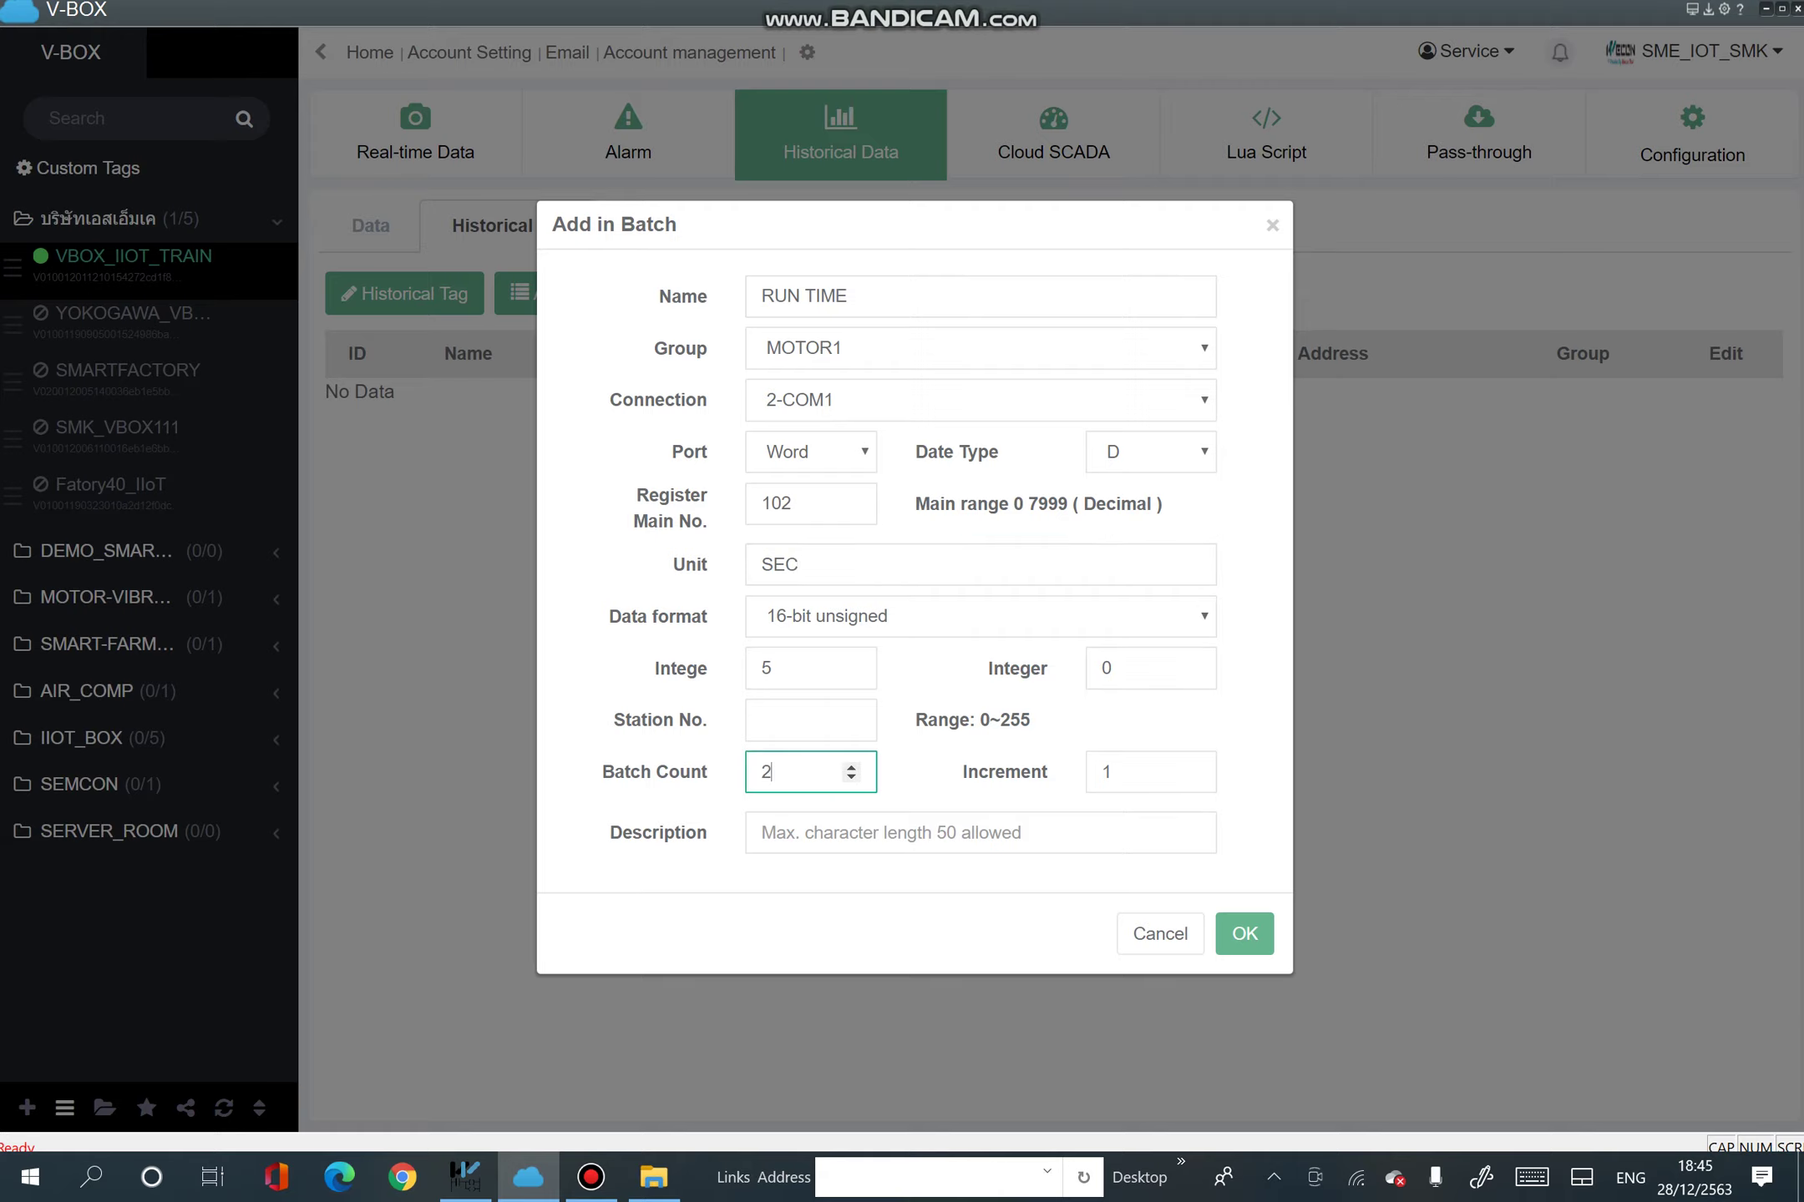
pyautogui.click(1244, 934)
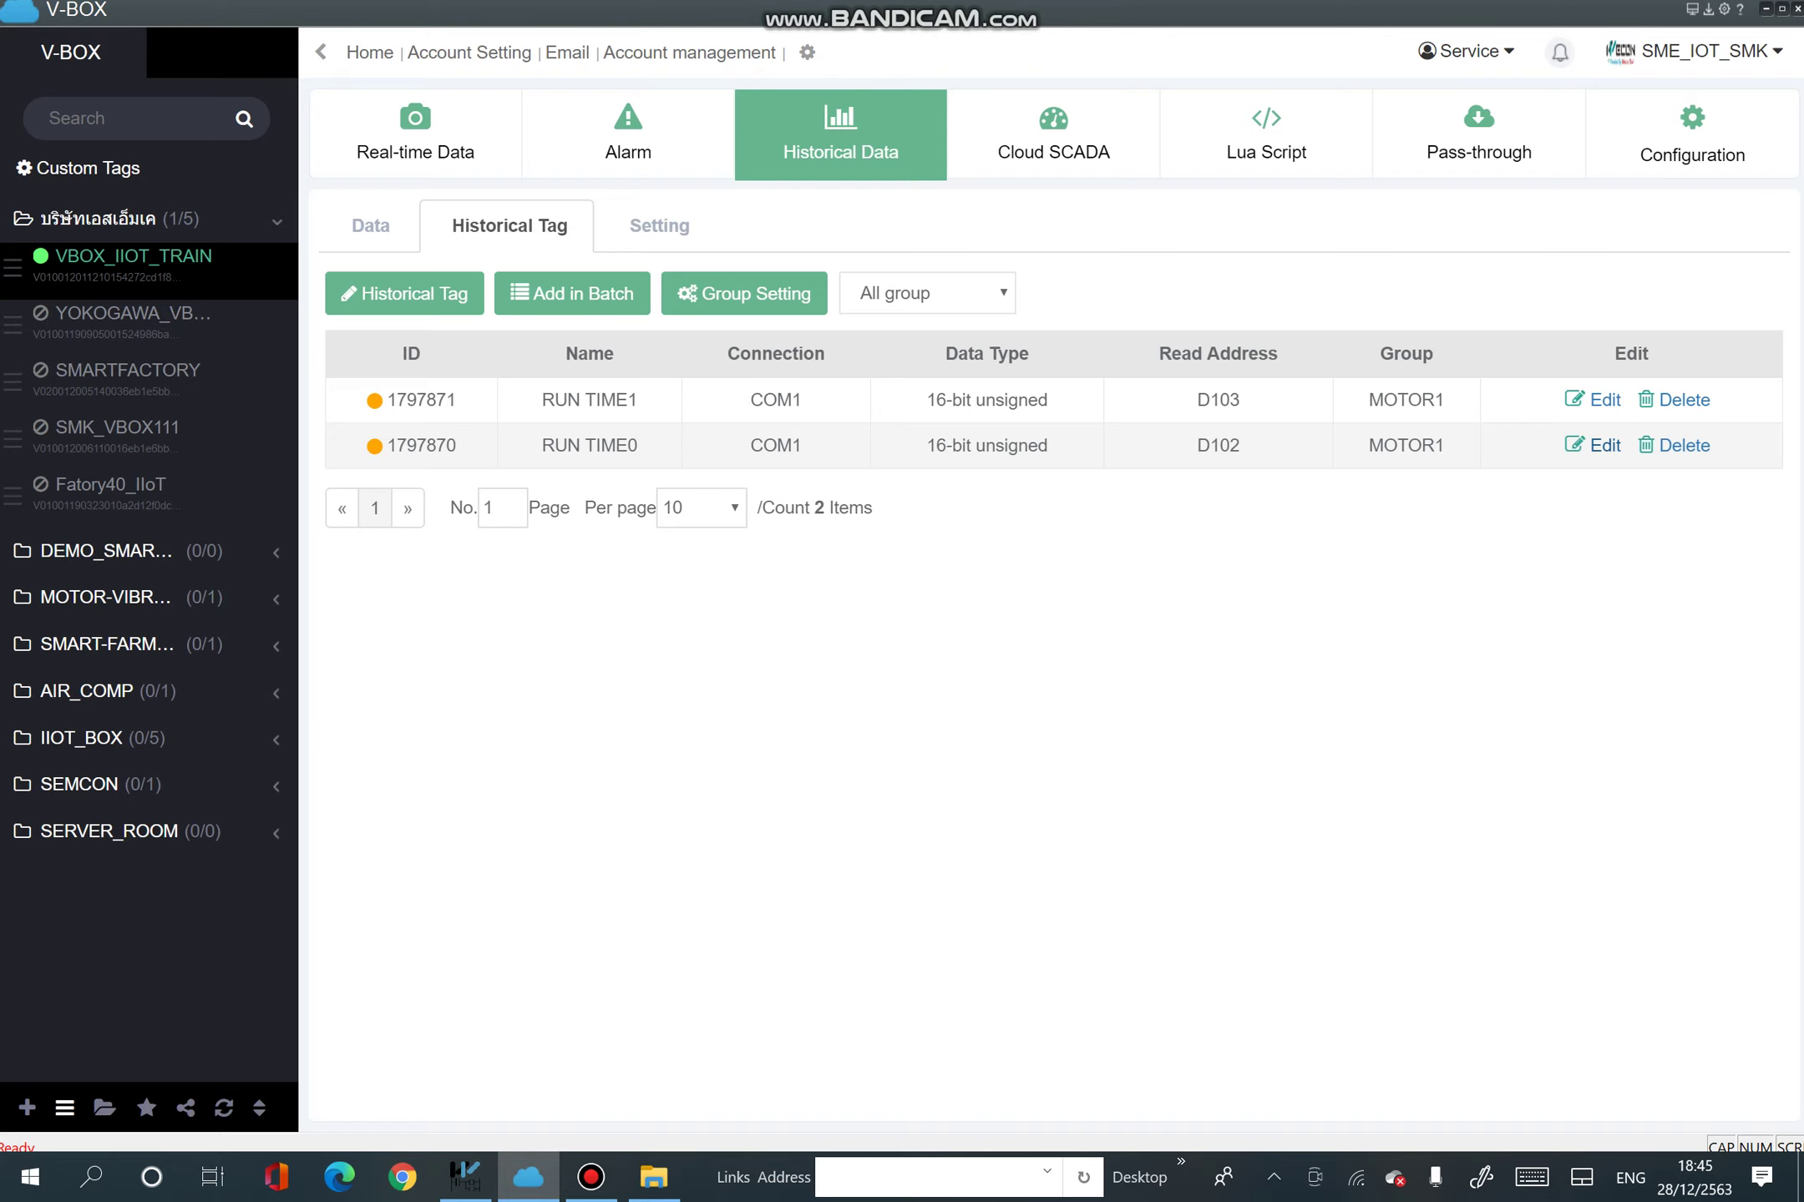
# Try to rename the D102 tag as RUN TIME1, and save it as RUN TIME instead.
pyautogui.click(1595, 445)
pyautogui.click(866, 297)
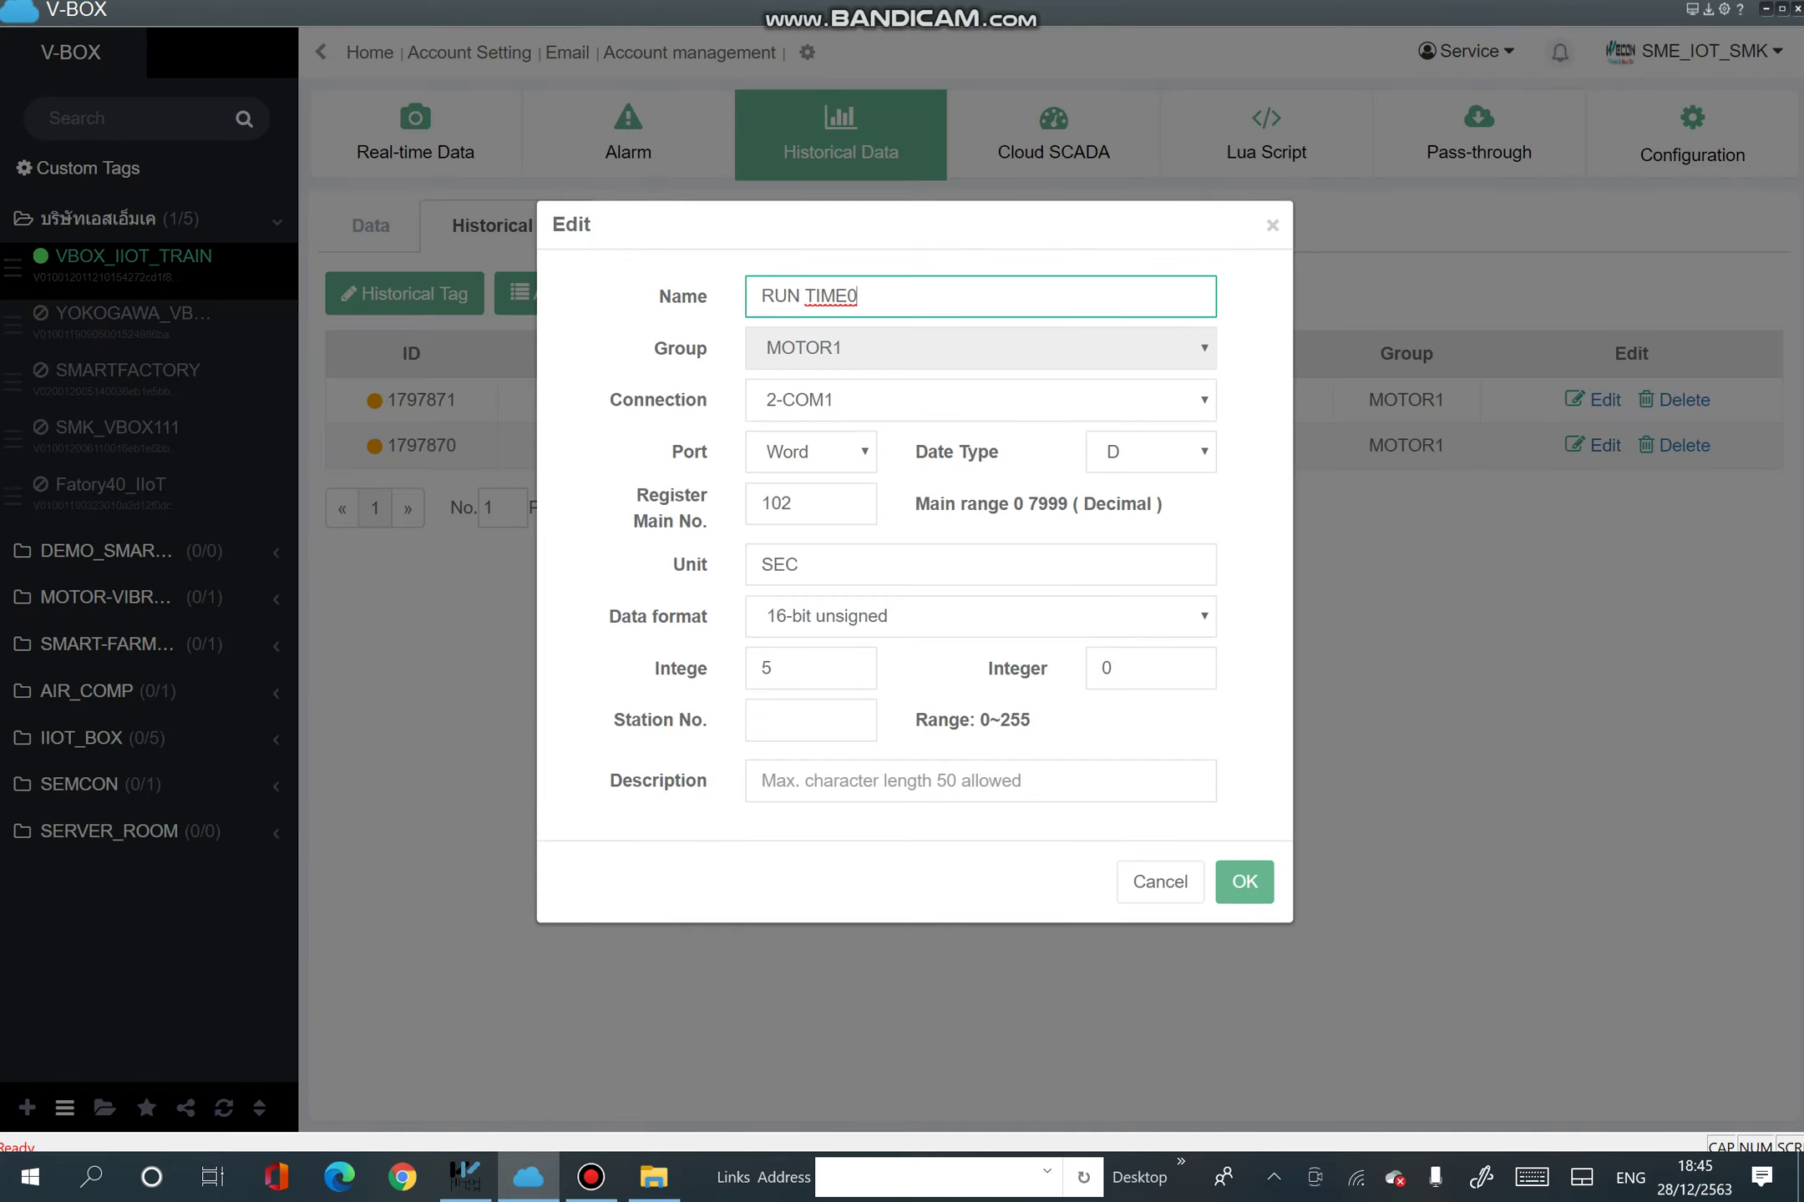
pyautogui.press('BackSpace')
pyautogui.write('1')
pyautogui.click(1244, 882)
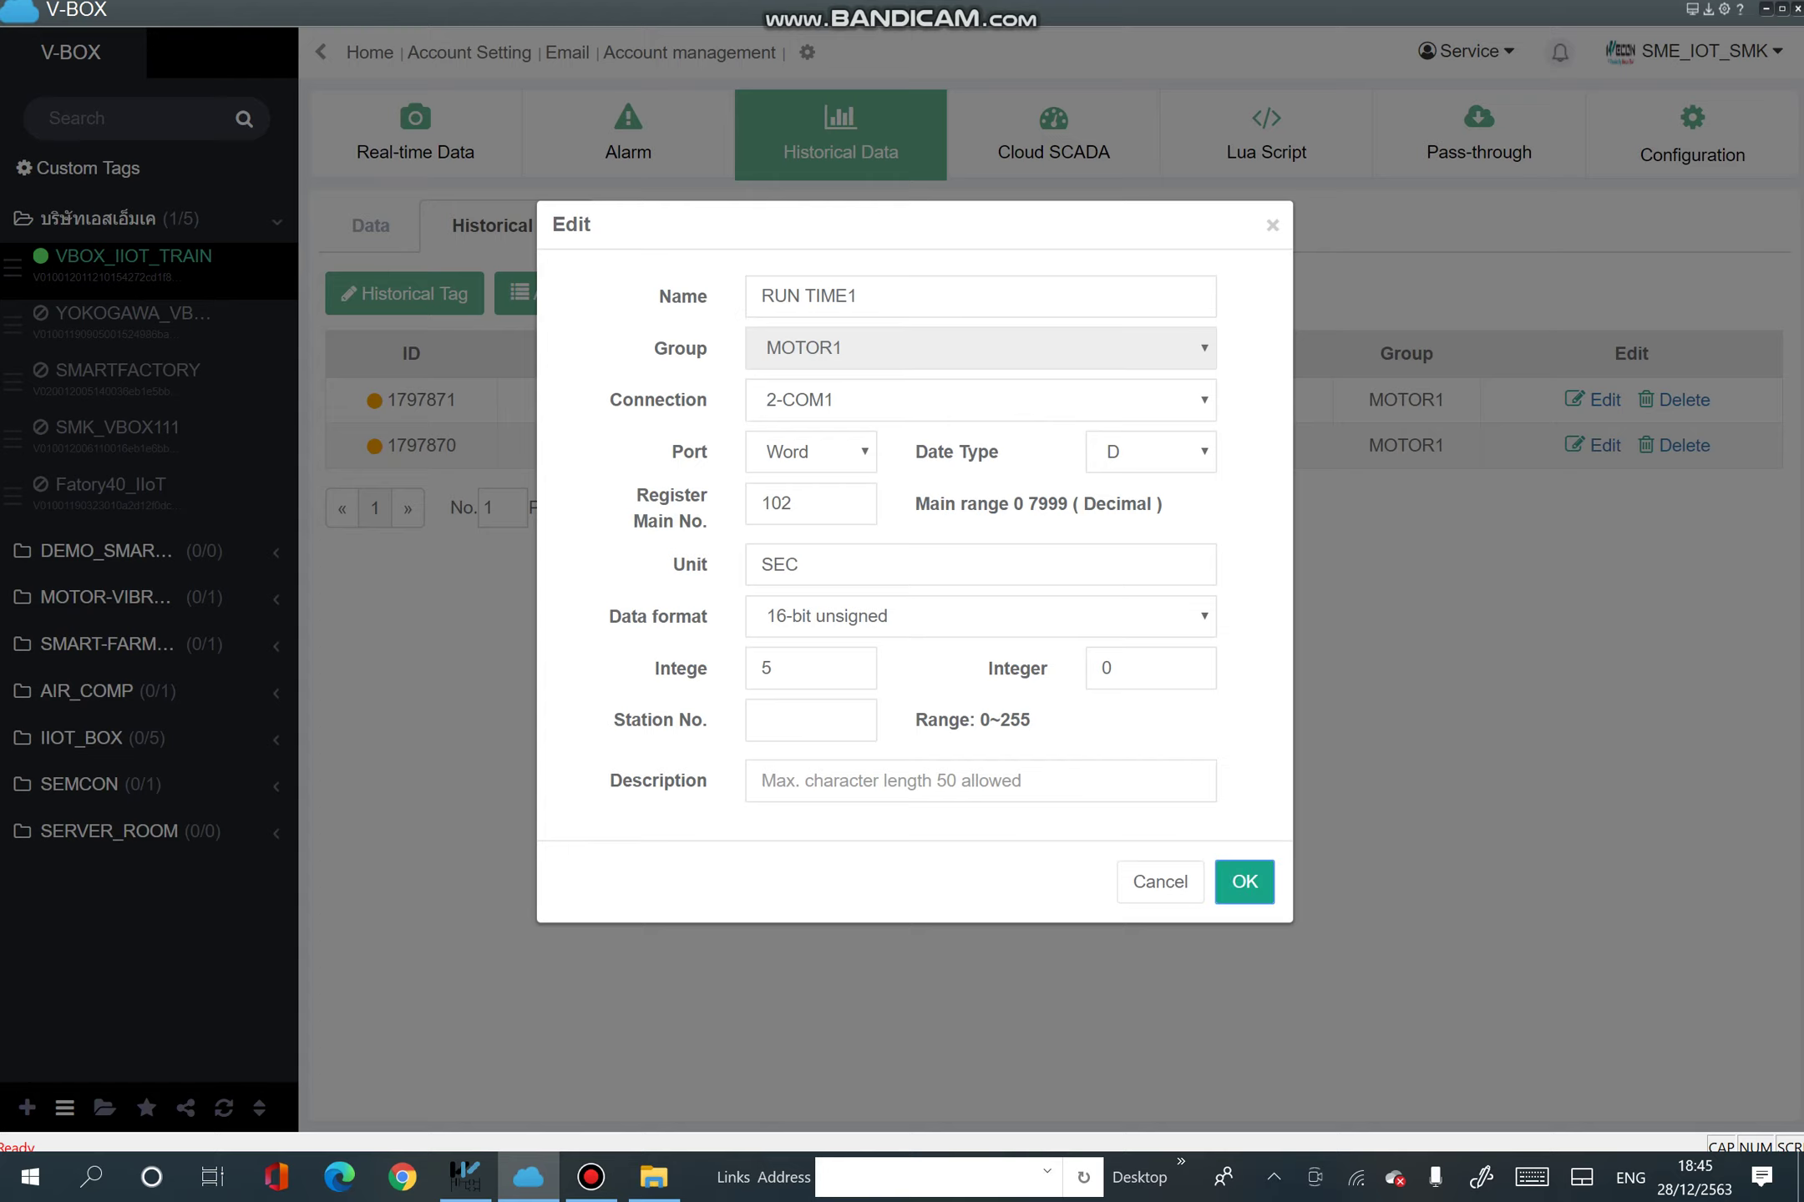
pyautogui.click(865, 297)
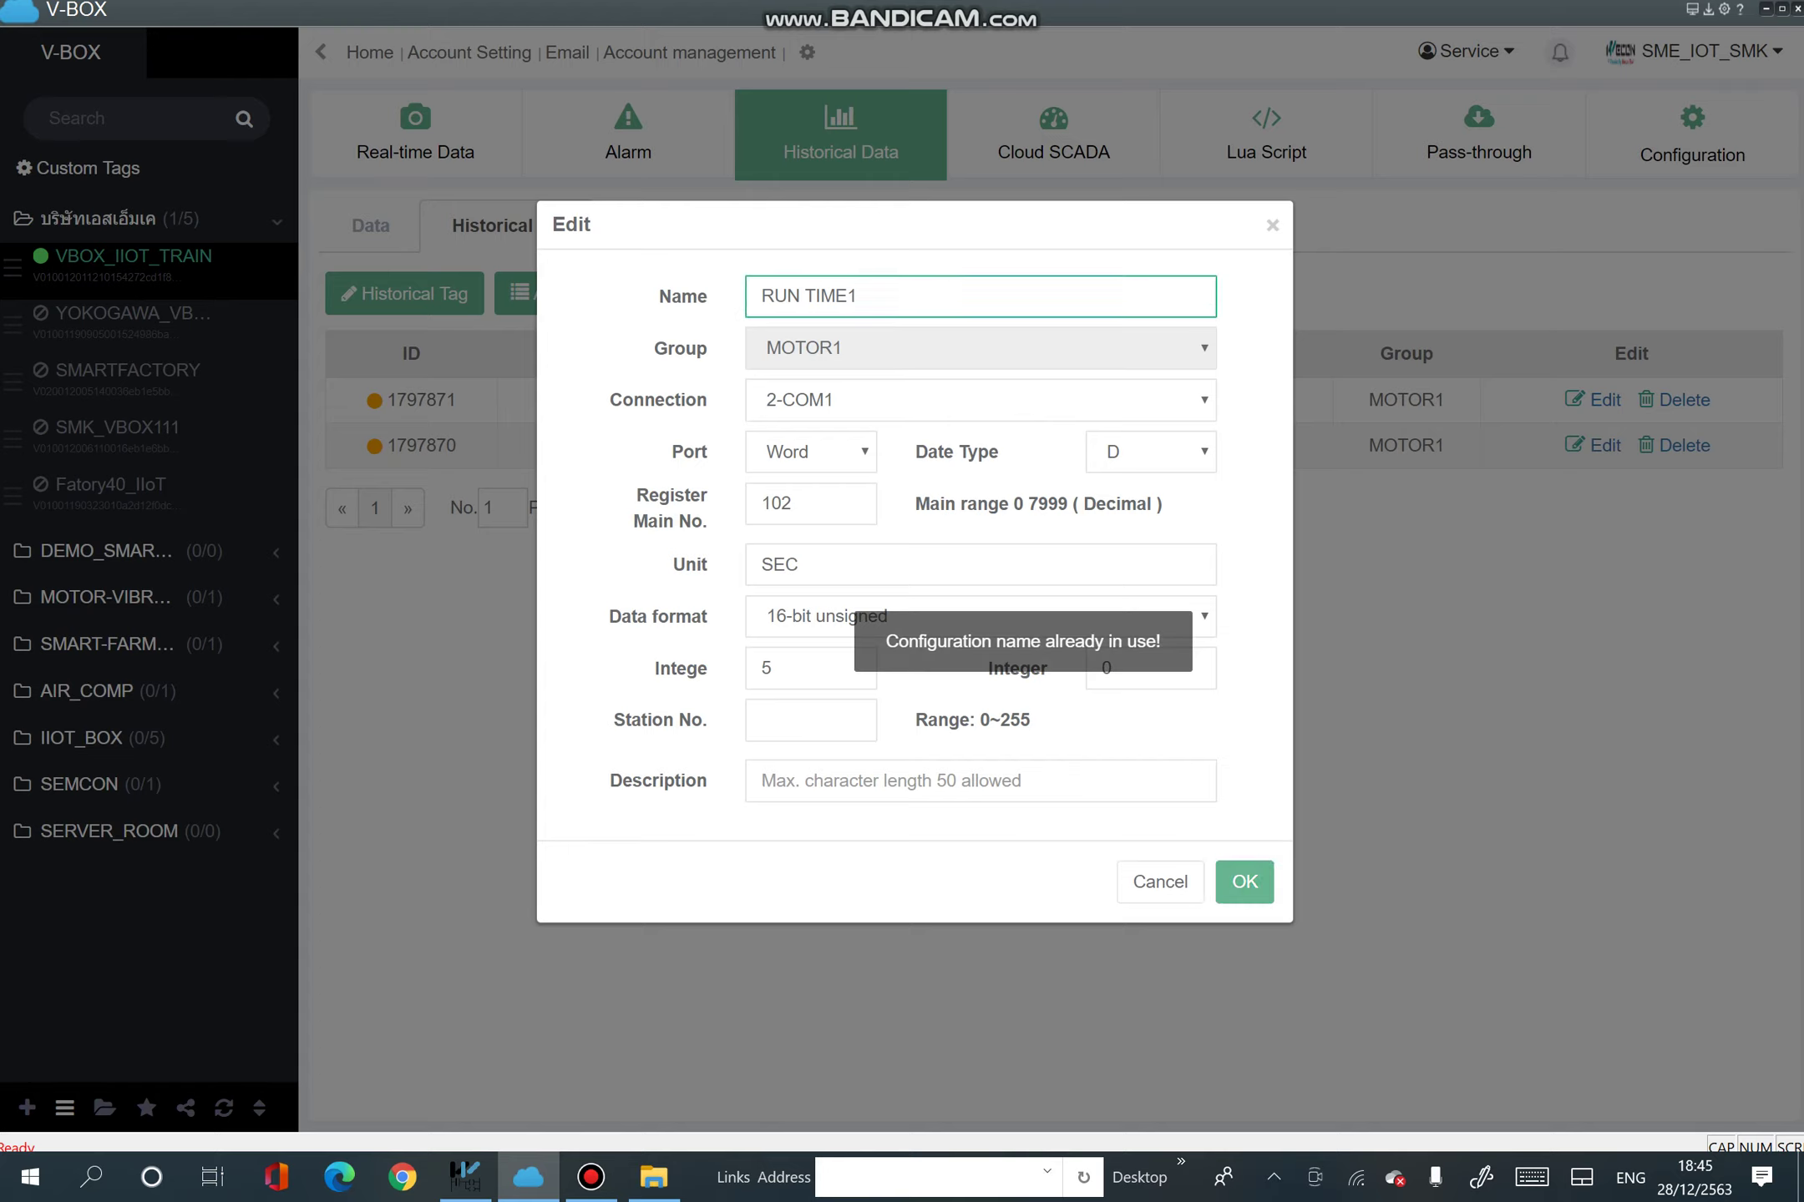
pyautogui.press('BackSpace')
pyautogui.click(1244, 882)
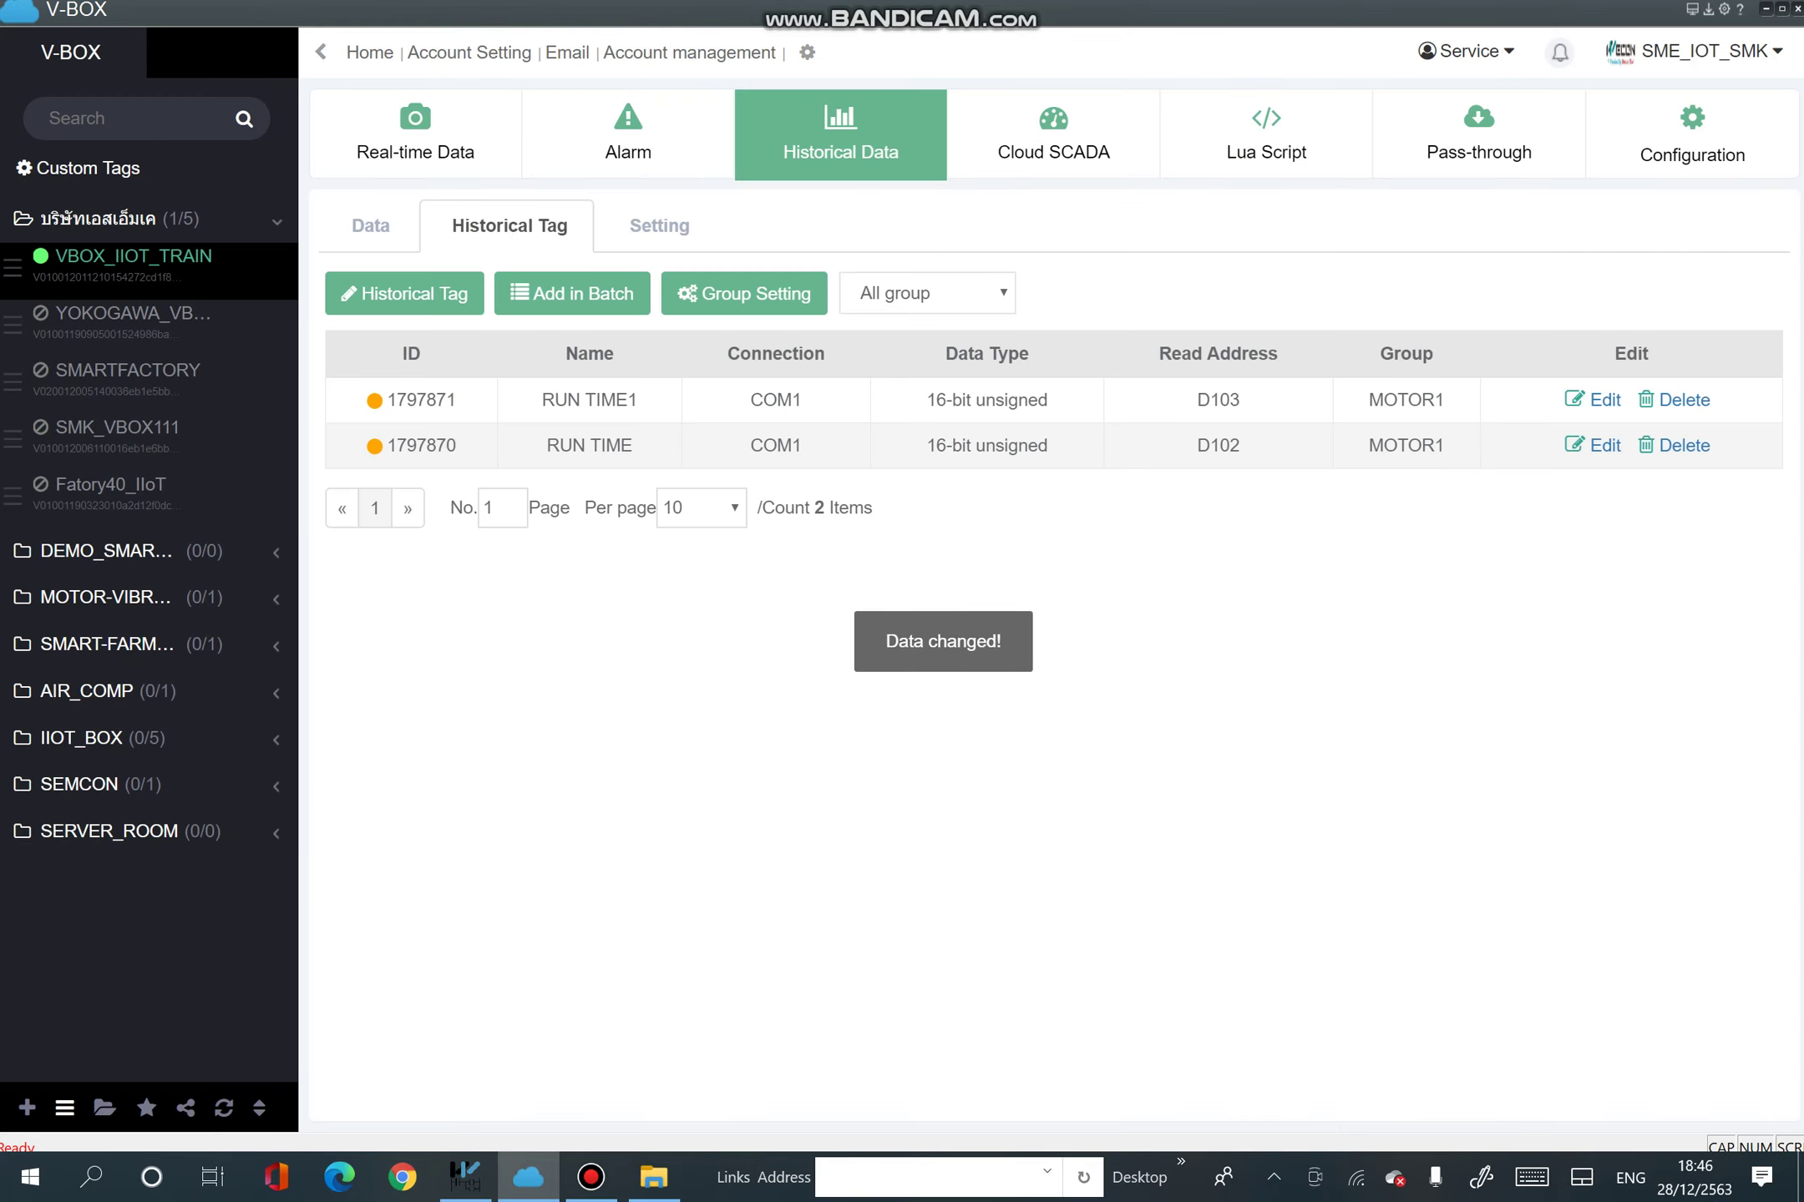
# Rename the D103 historical tag as PV TIME MOTOR1 and save it.
pyautogui.click(1594, 400)
pyautogui.moveTo(870, 297); pyautogui.dragTo(752, 296)
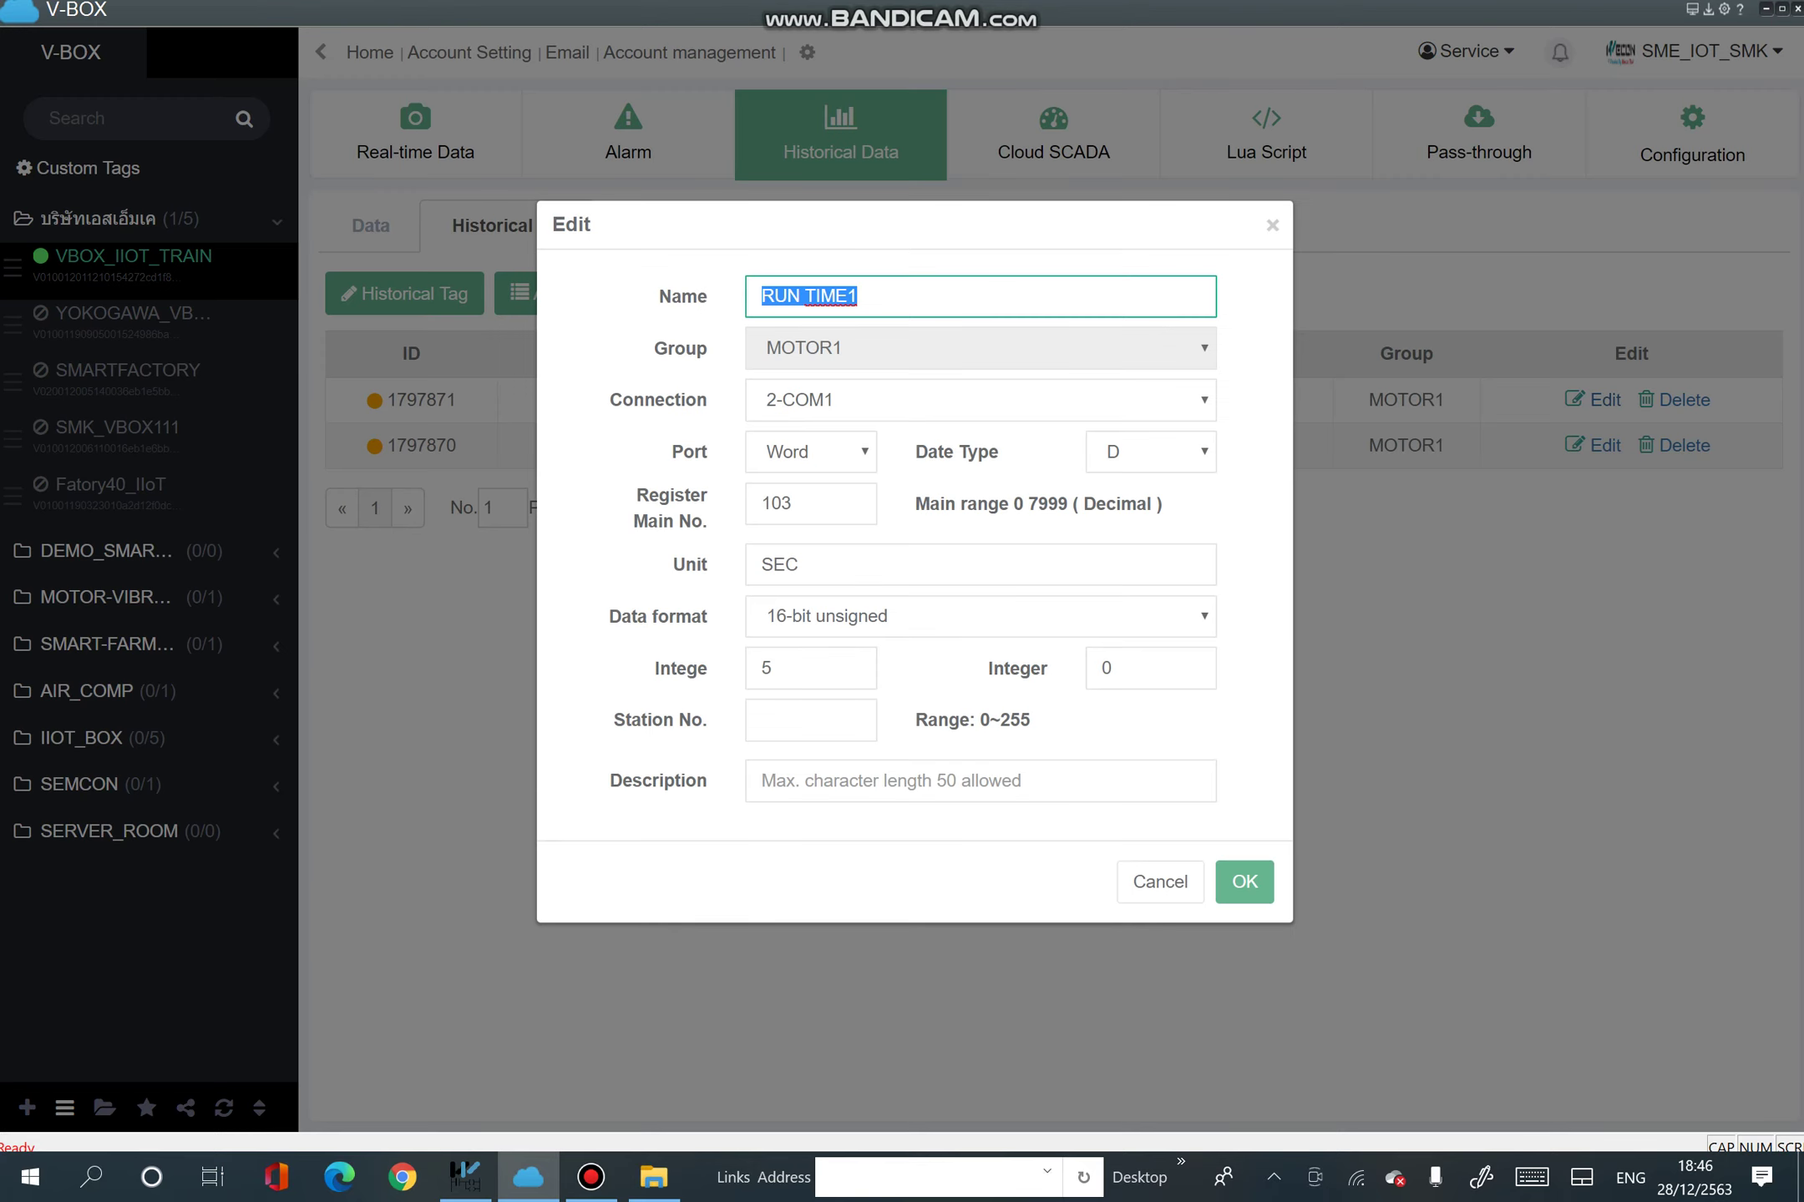
pyautogui.write('PV TIME MOTOR1')
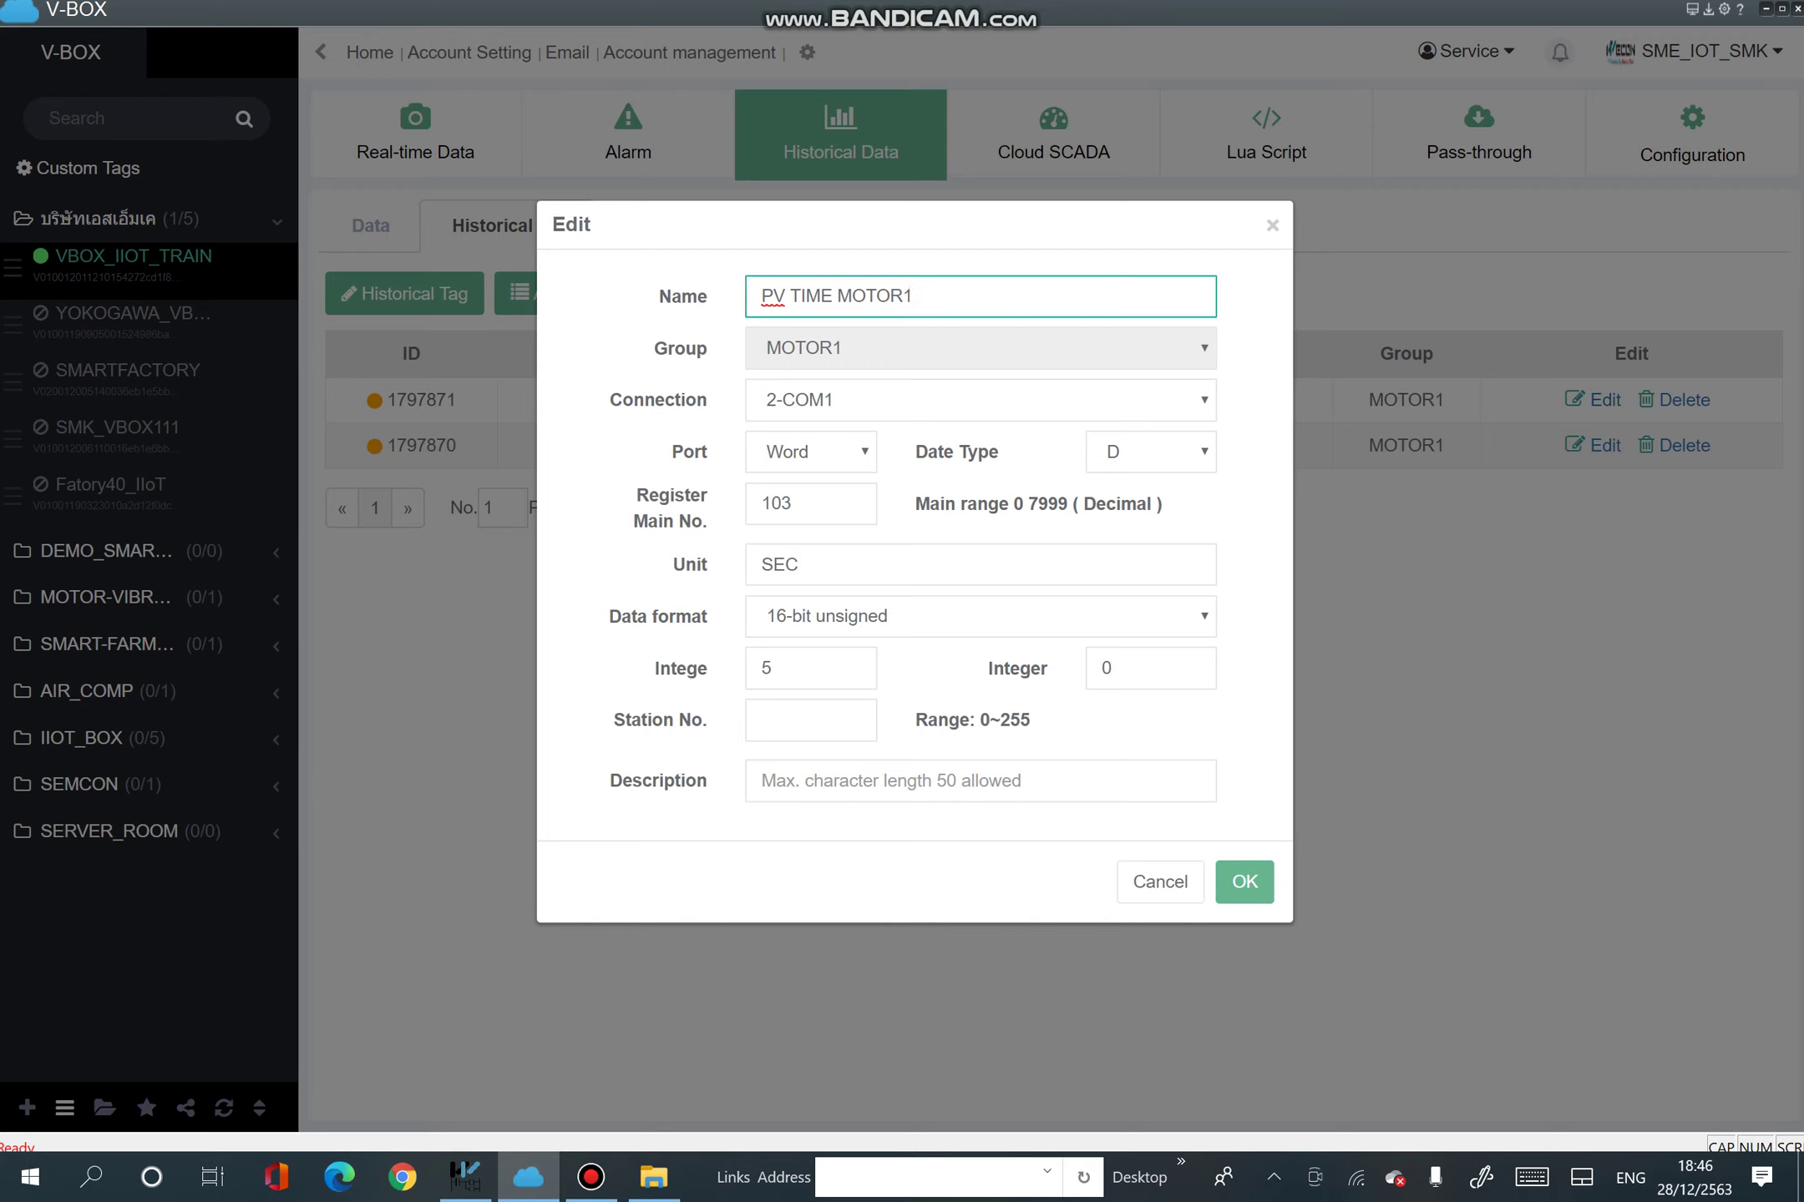
pyautogui.click(1244, 881)
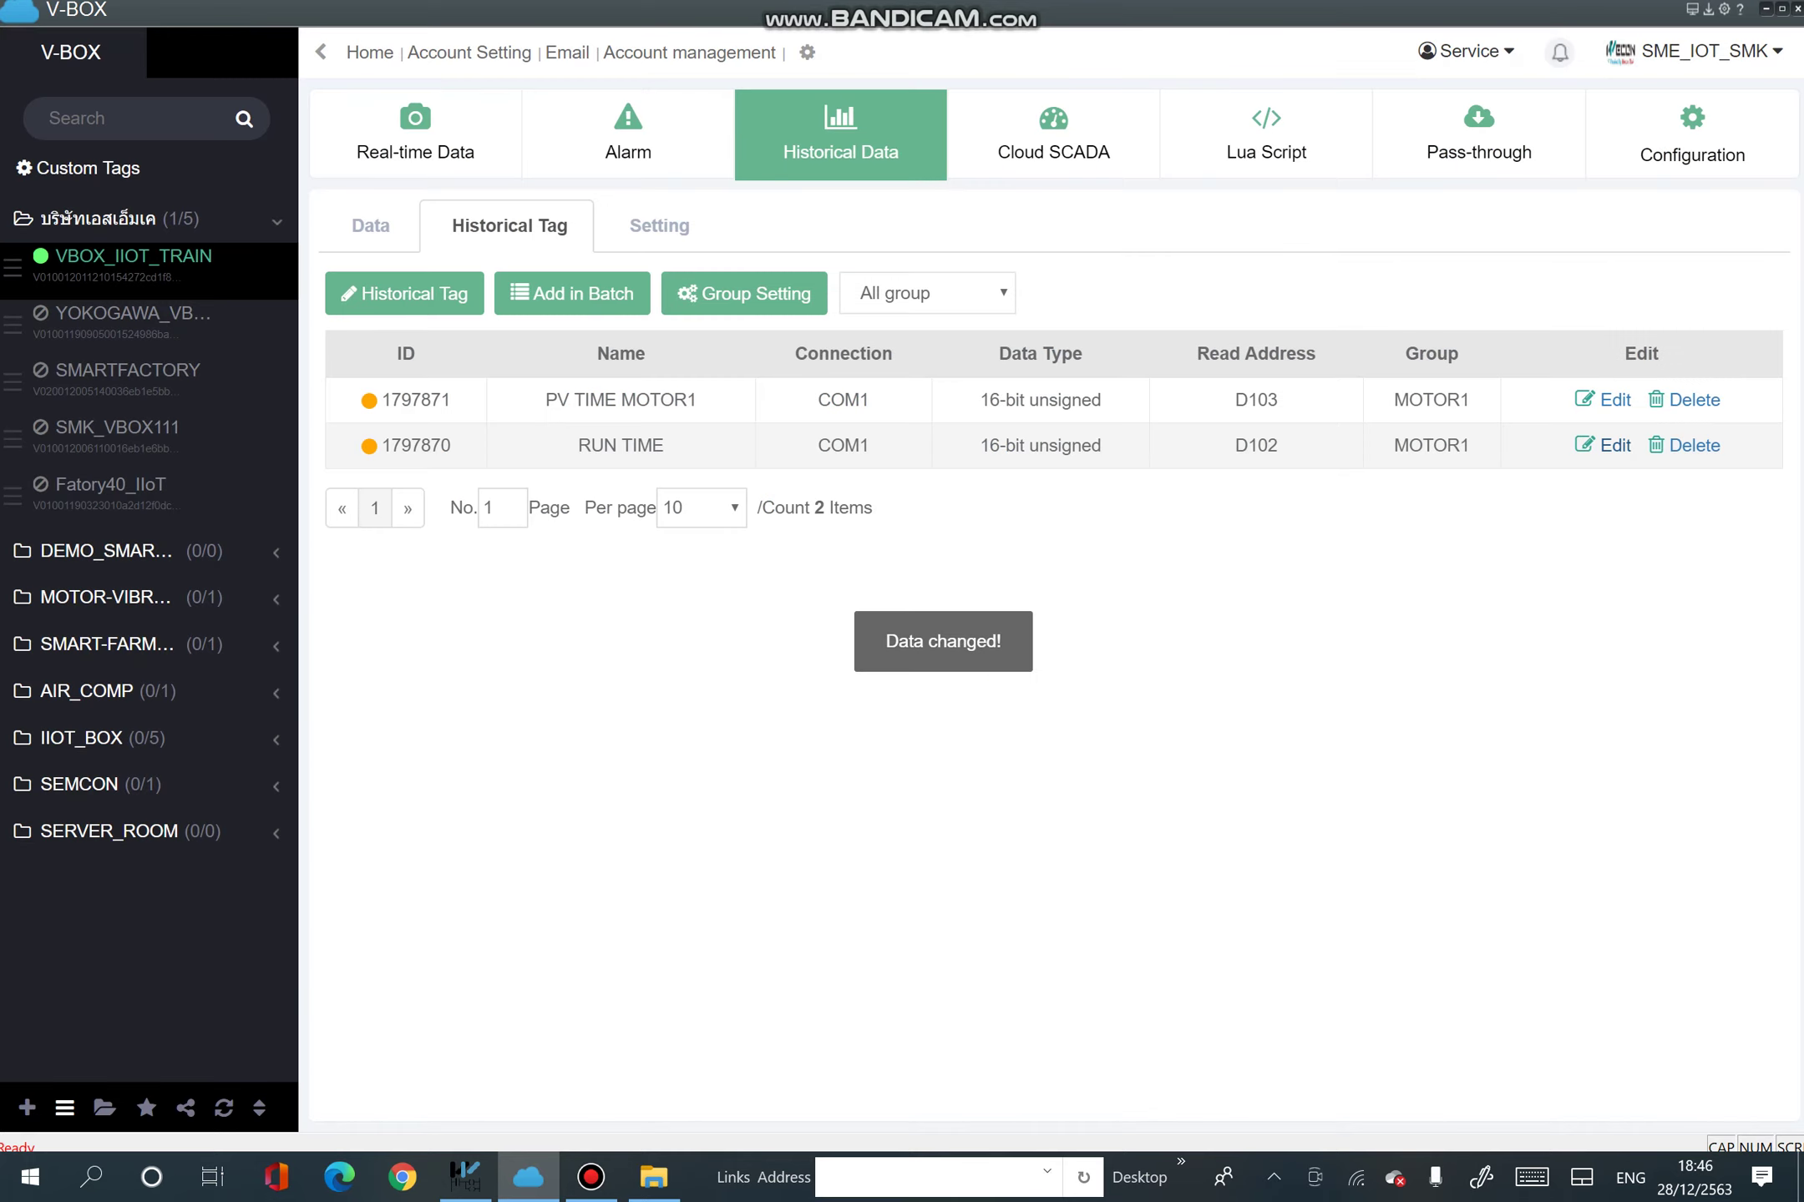
# Rename the D102 historical tag as RUN TIME MOTOR1 and save it.
pyautogui.click(1614, 446)
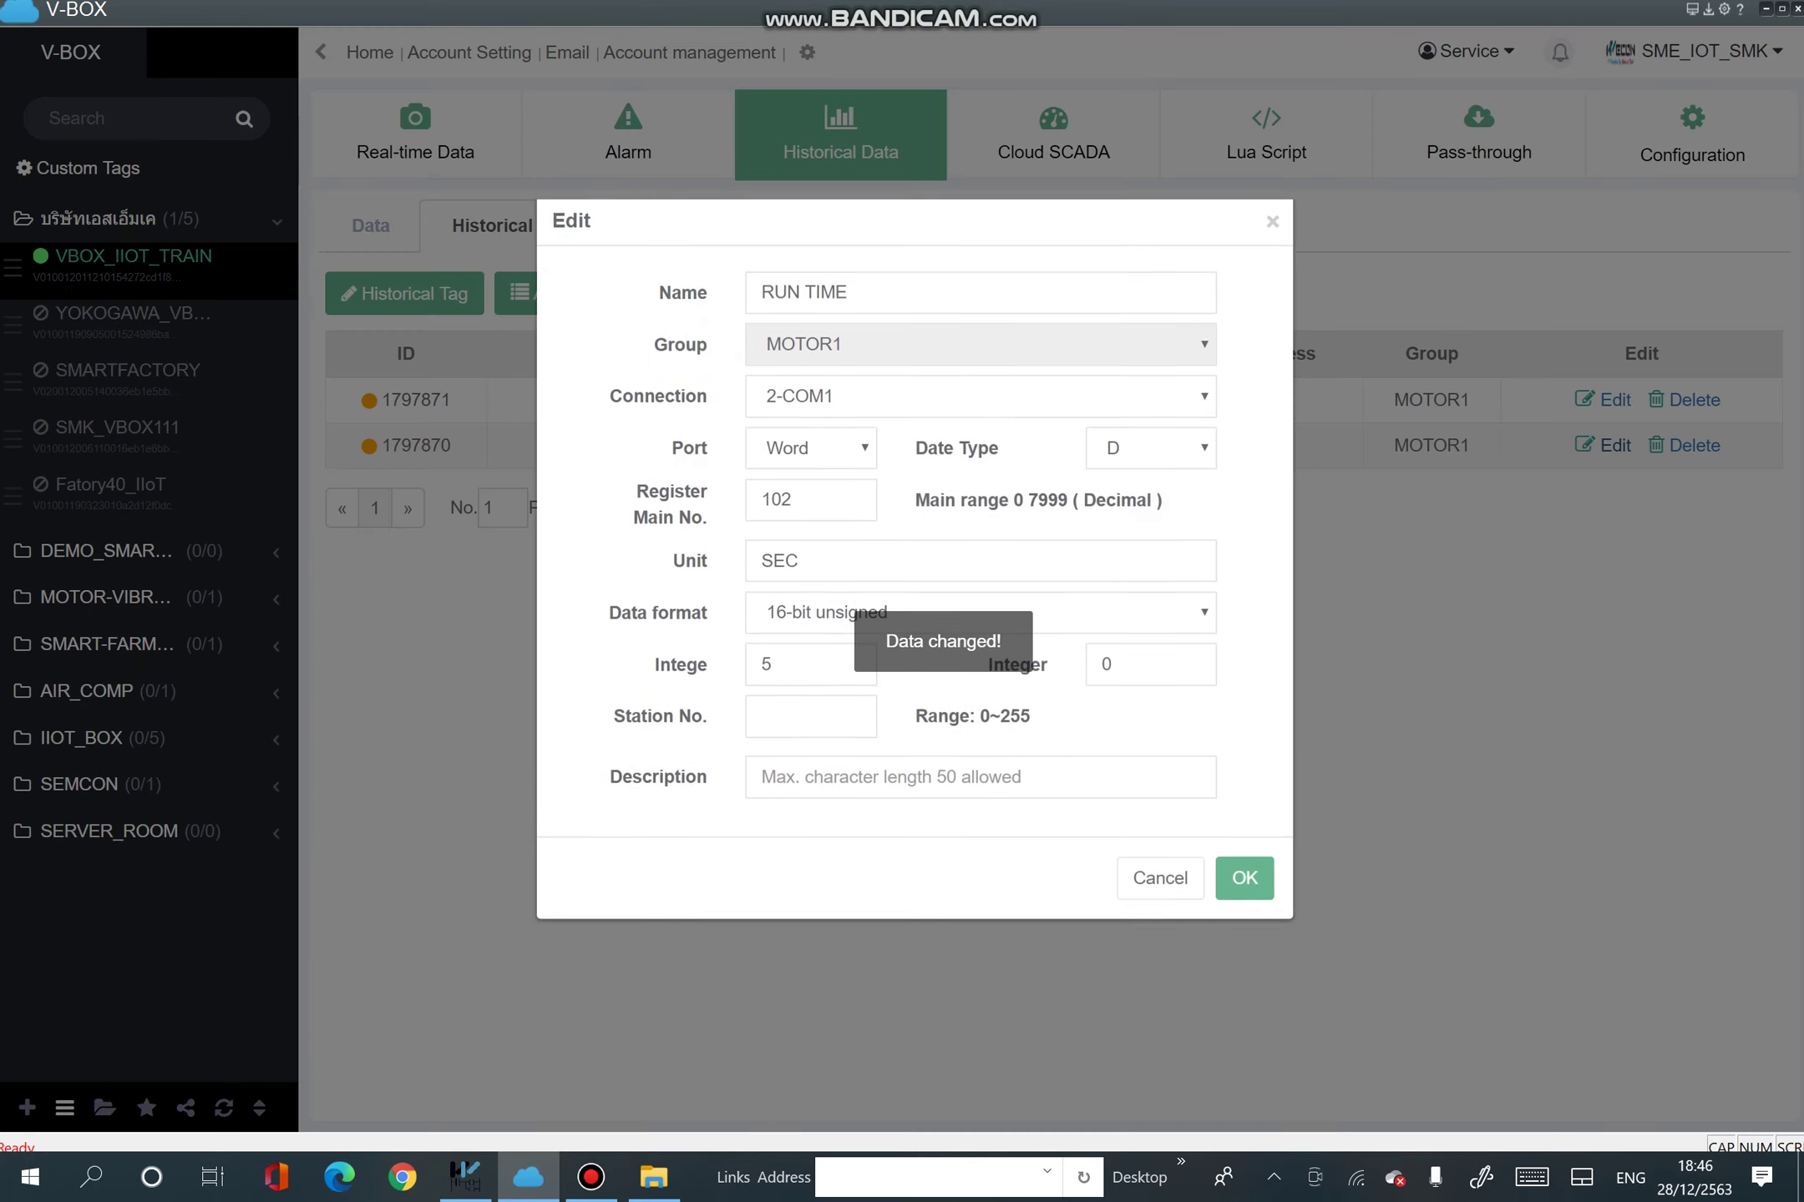
pyautogui.click(877, 297)
pyautogui.write('MOTOR')
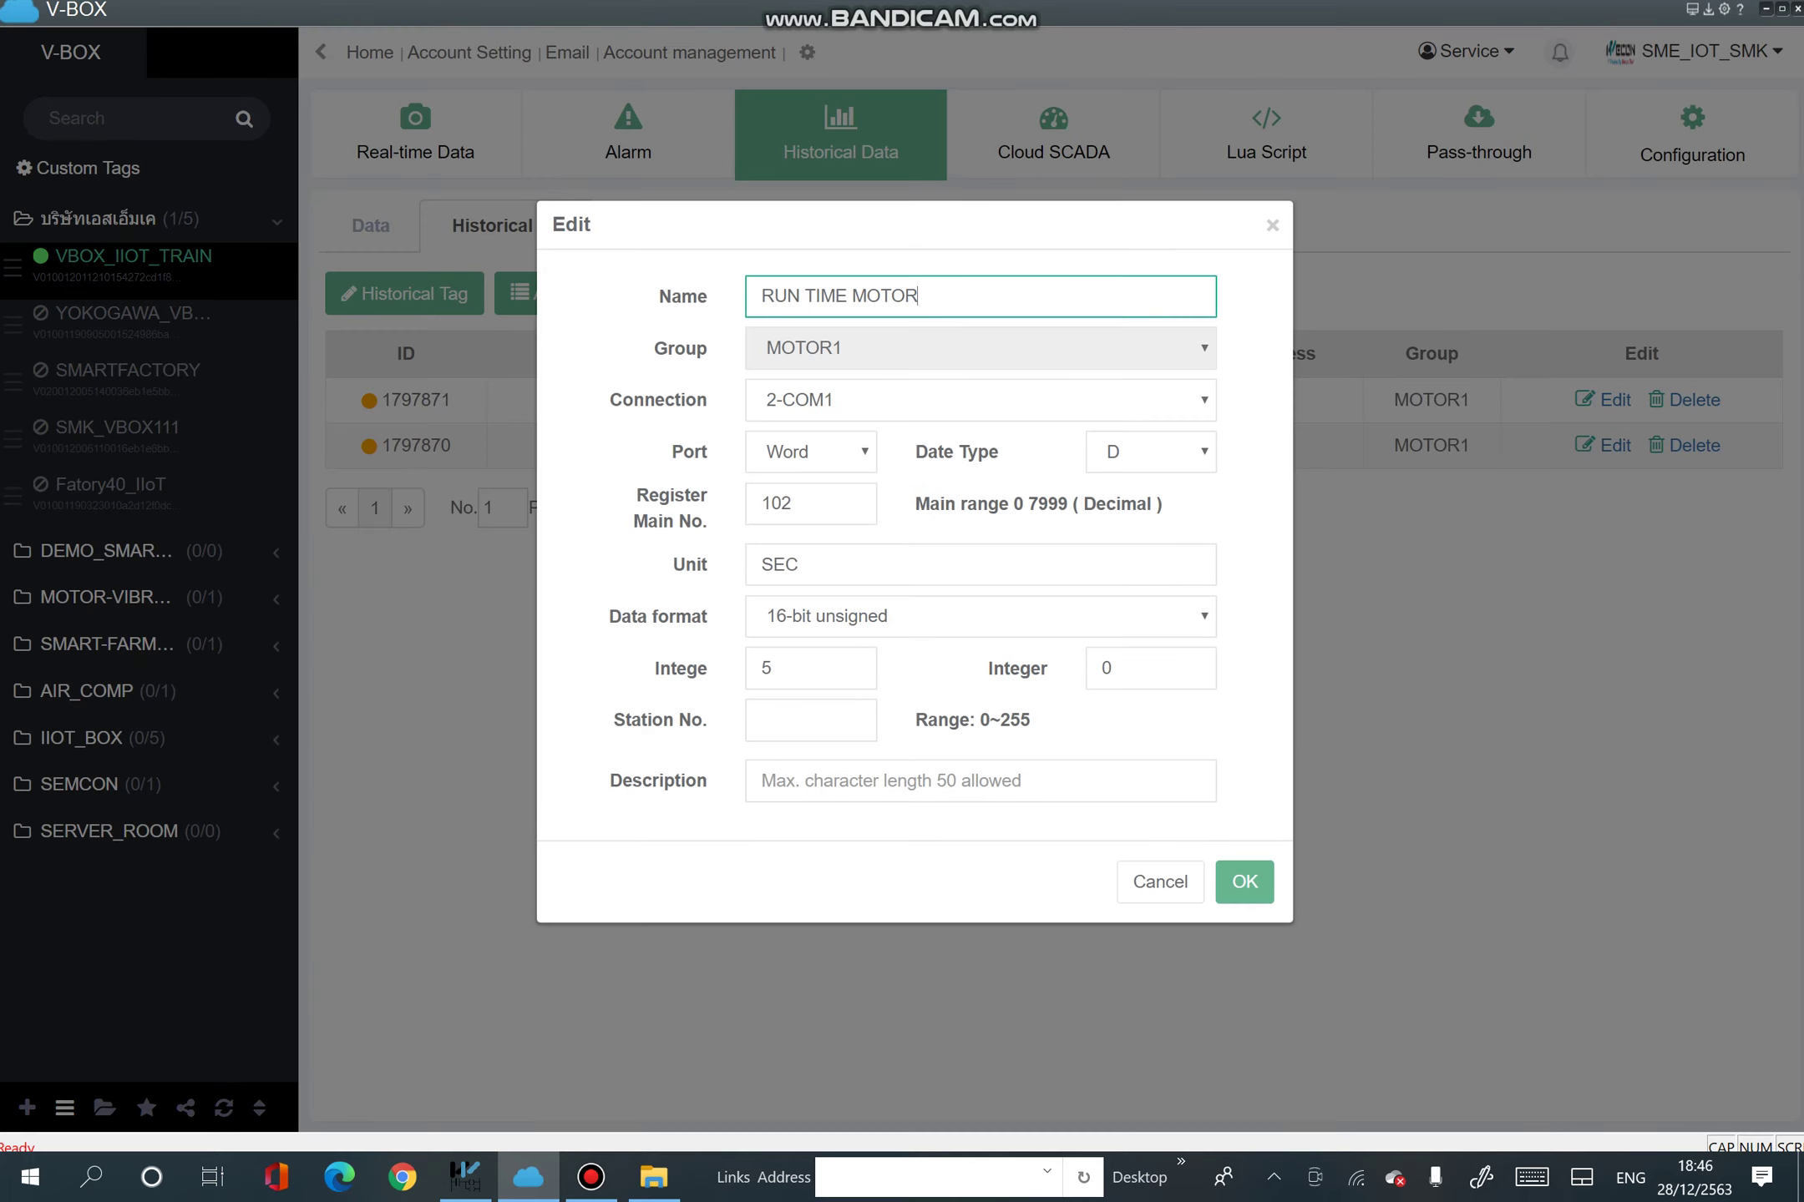
pyautogui.write('1')
pyautogui.click(1244, 882)
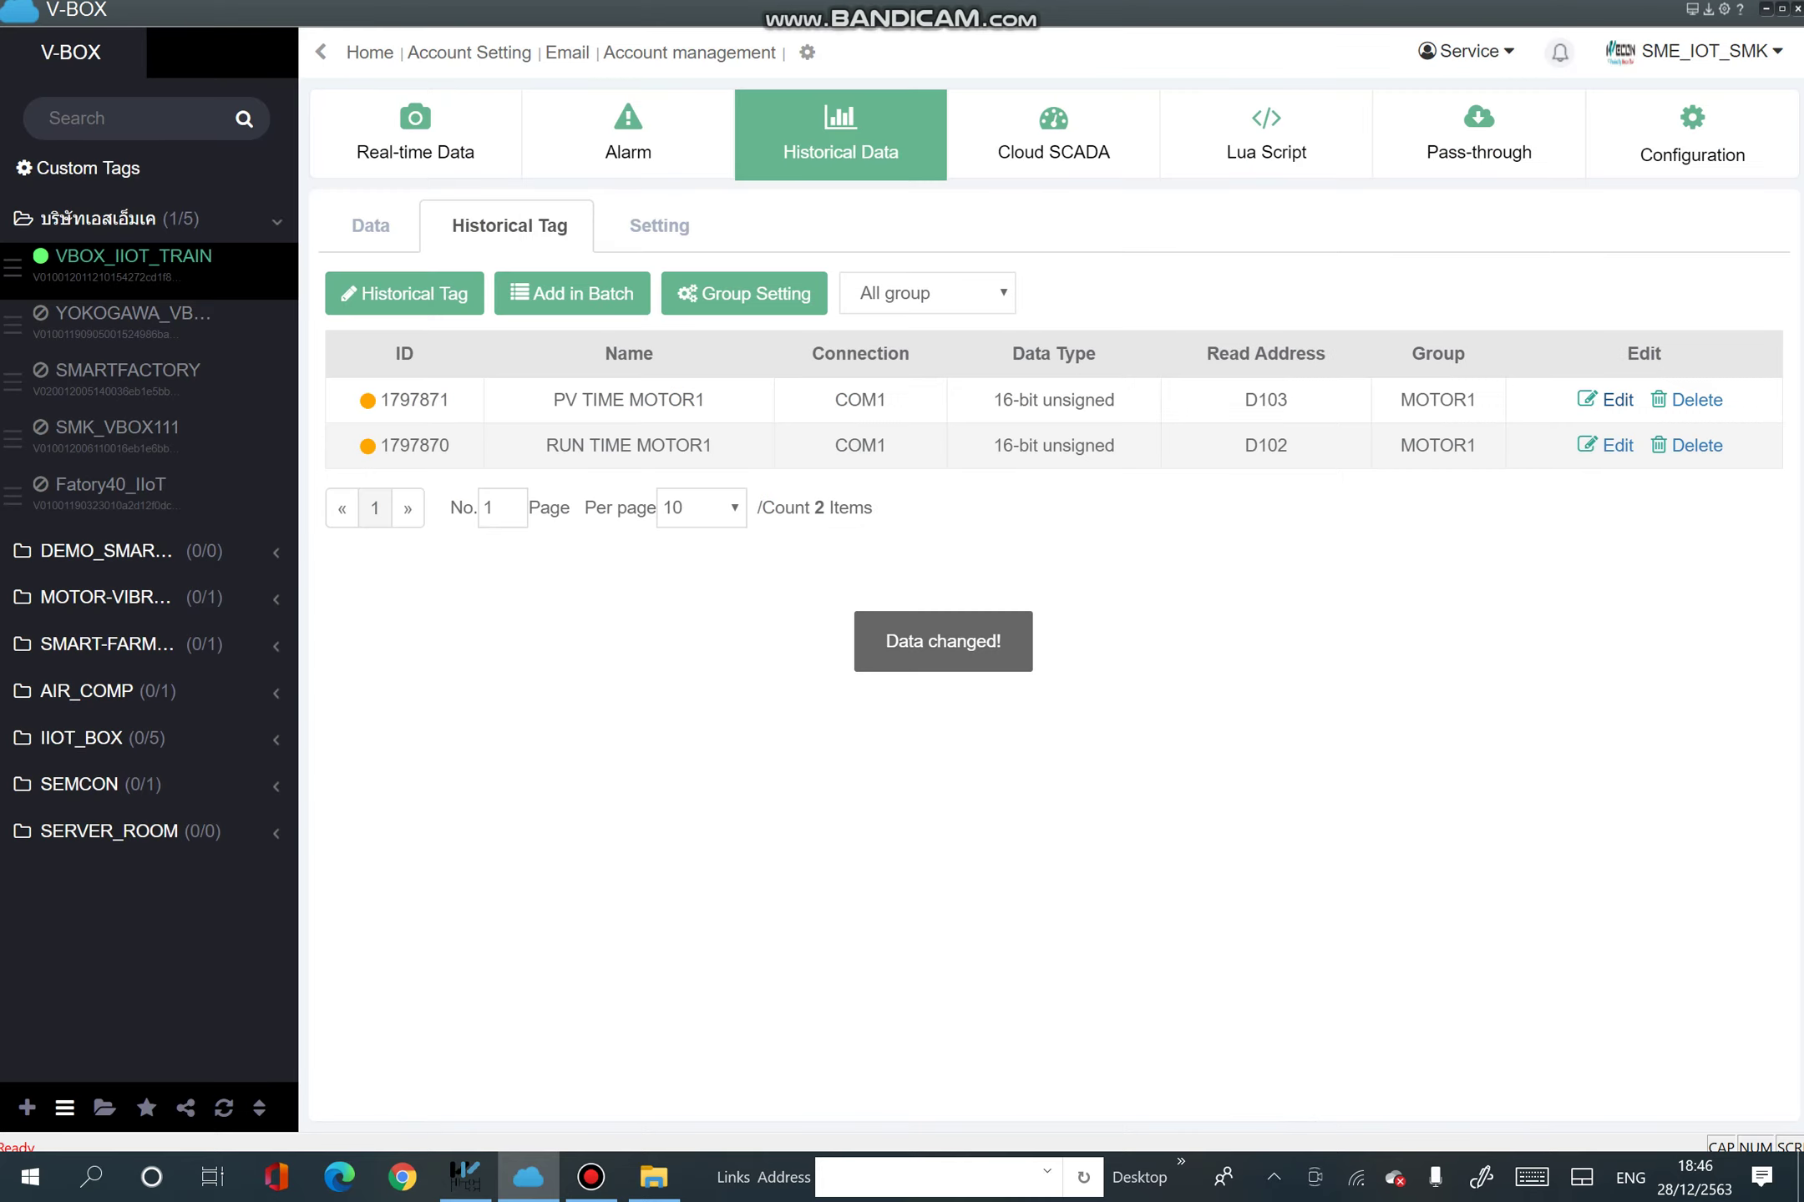
# Set the PV TIME MOTOR1 tag's date type to T and its register main number to 0, and save it.
pyautogui.click(1617, 400)
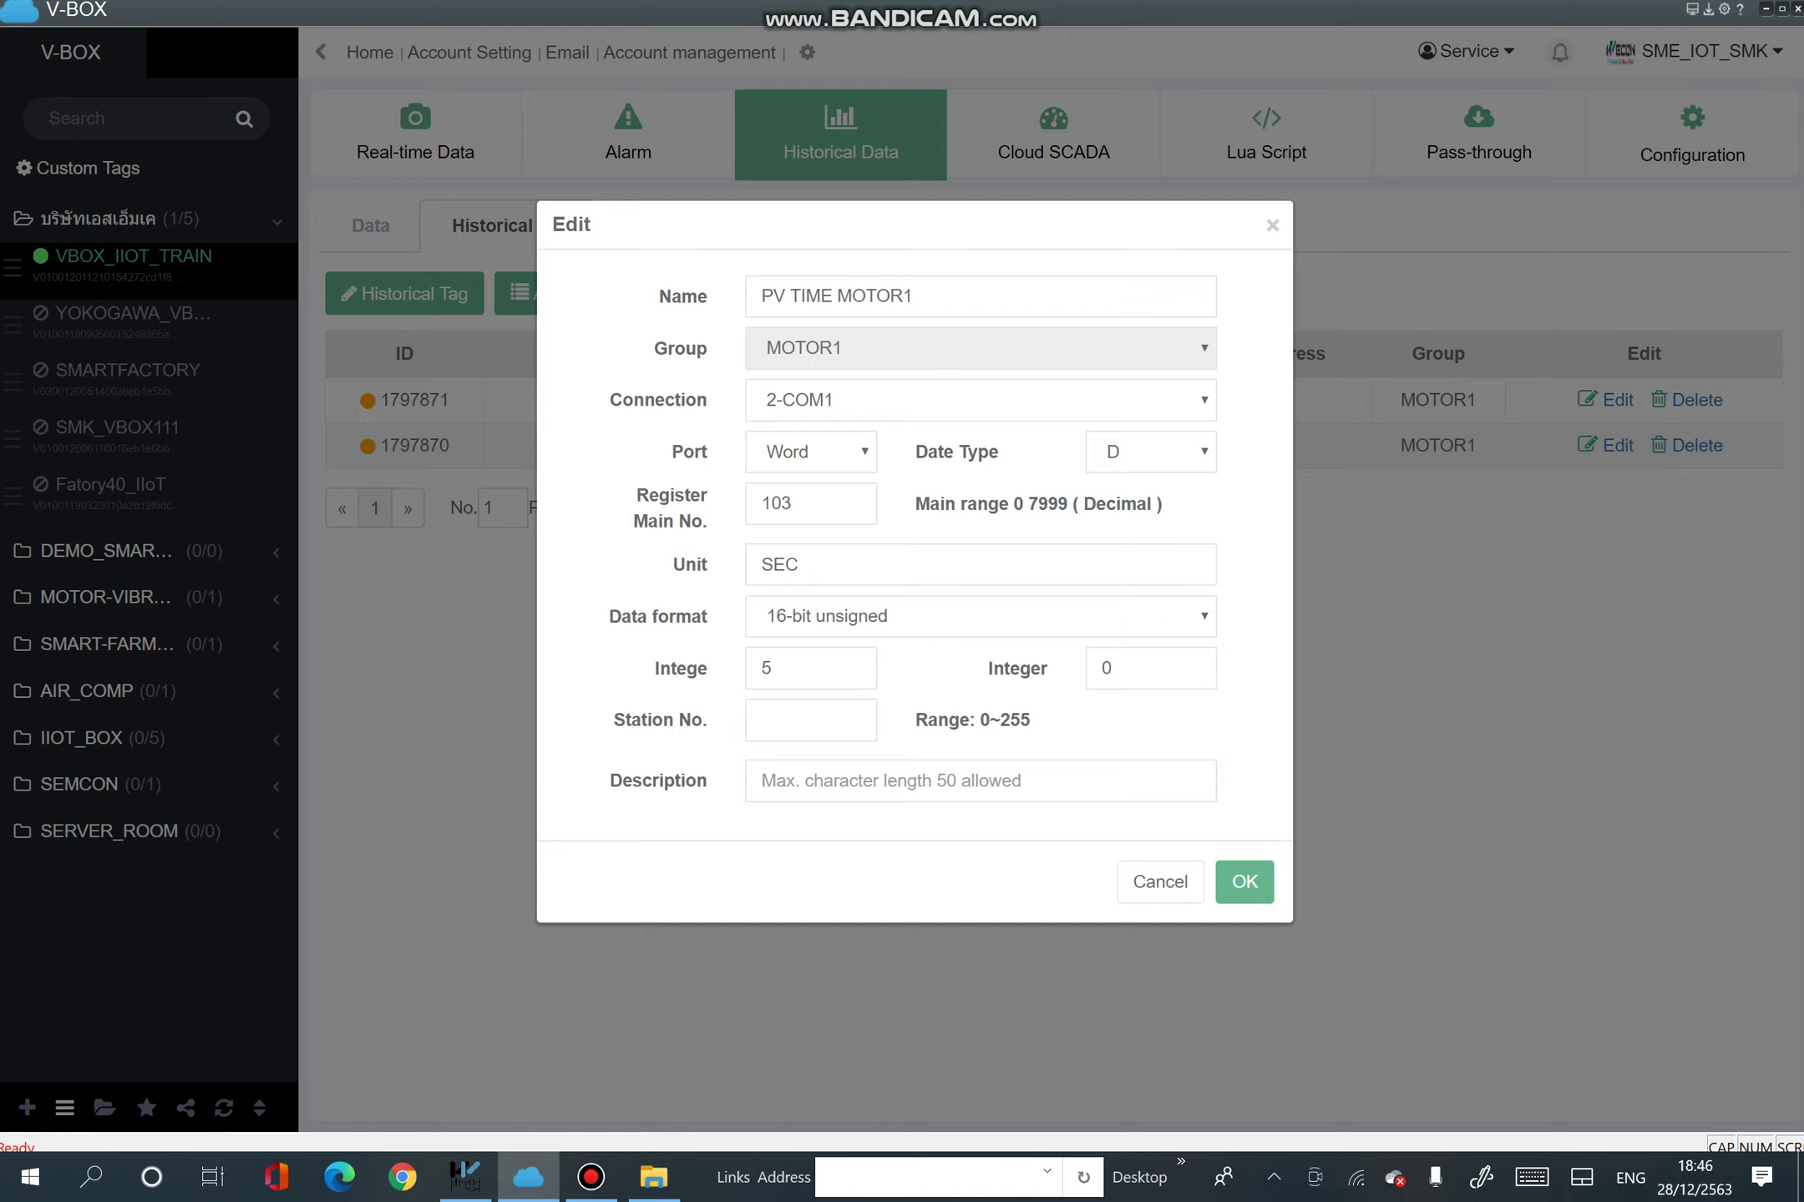
pyautogui.click(1151, 450)
pyautogui.click(1127, 616)
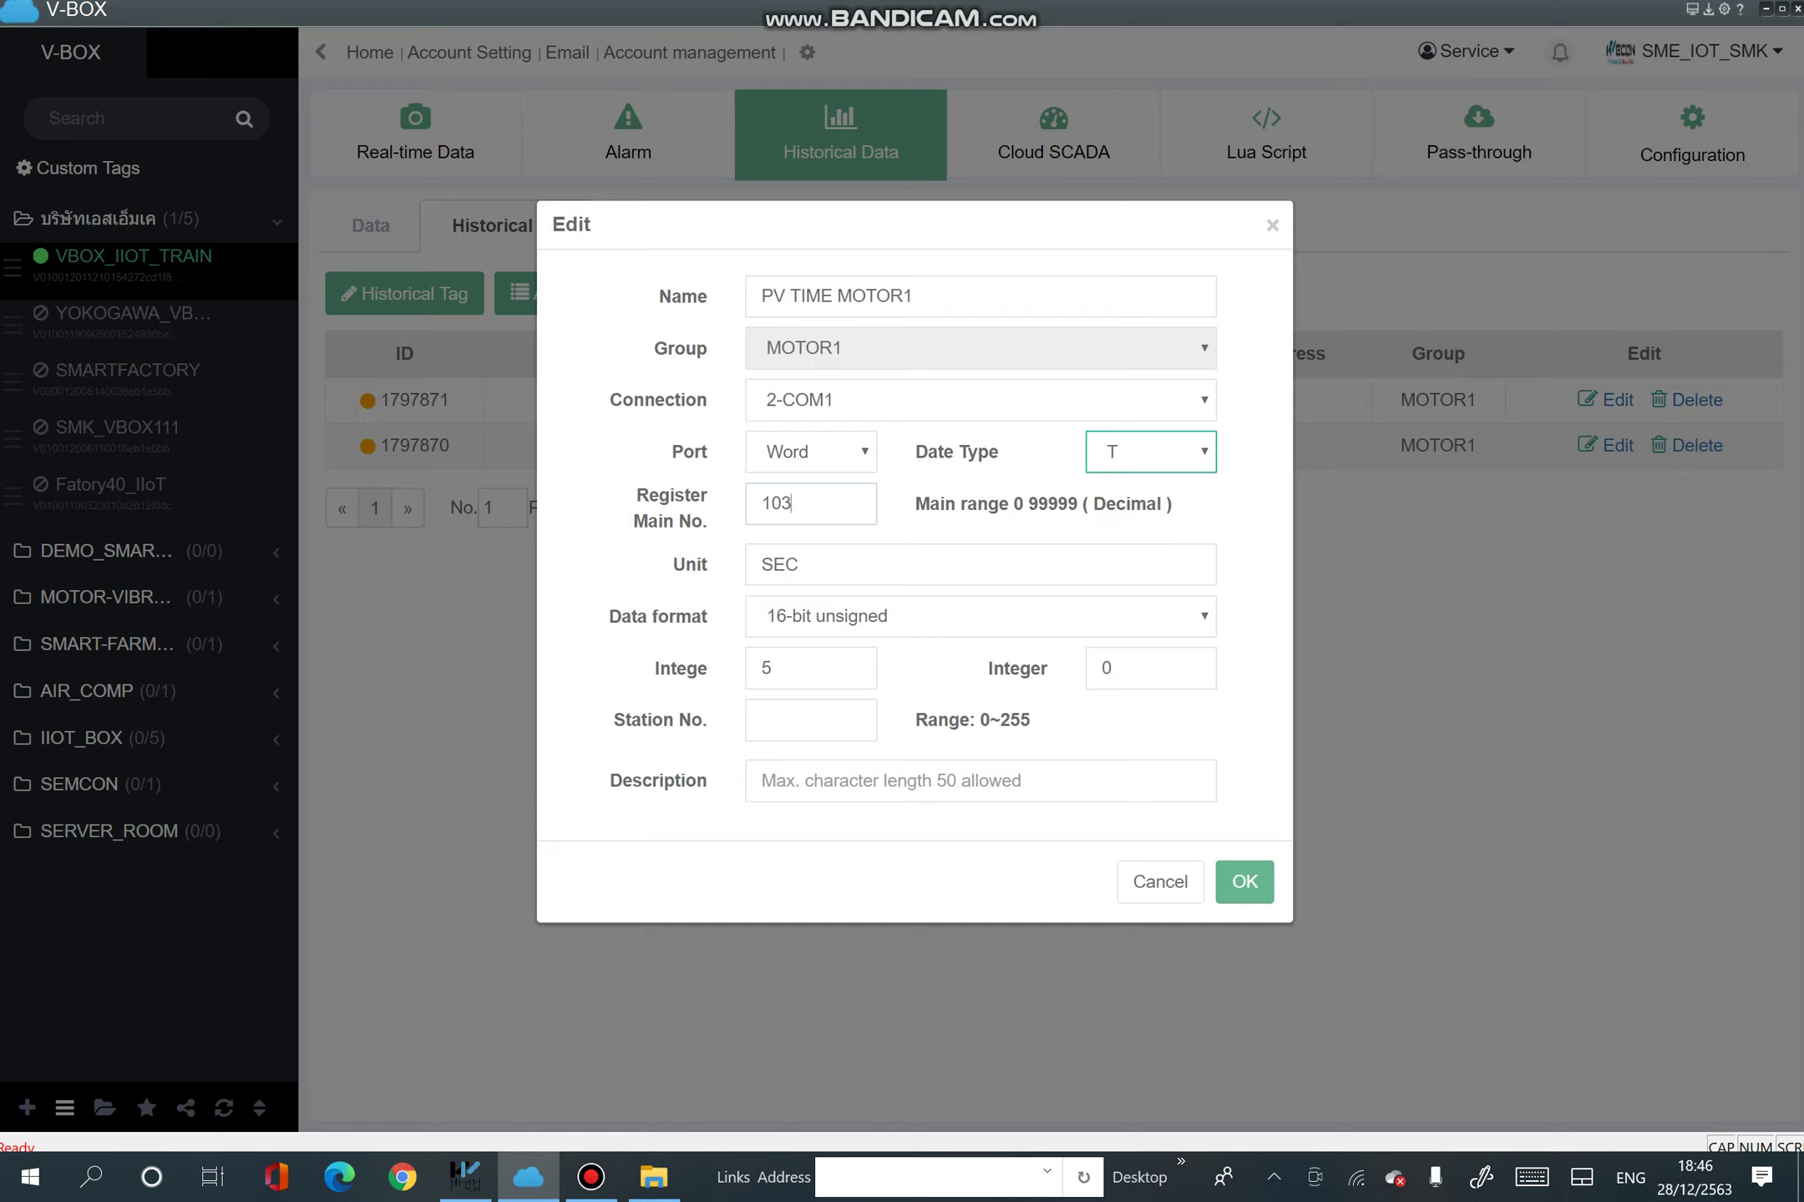
pyautogui.doubleClick(777, 503)
pyautogui.write('0')
pyautogui.click(1244, 881)
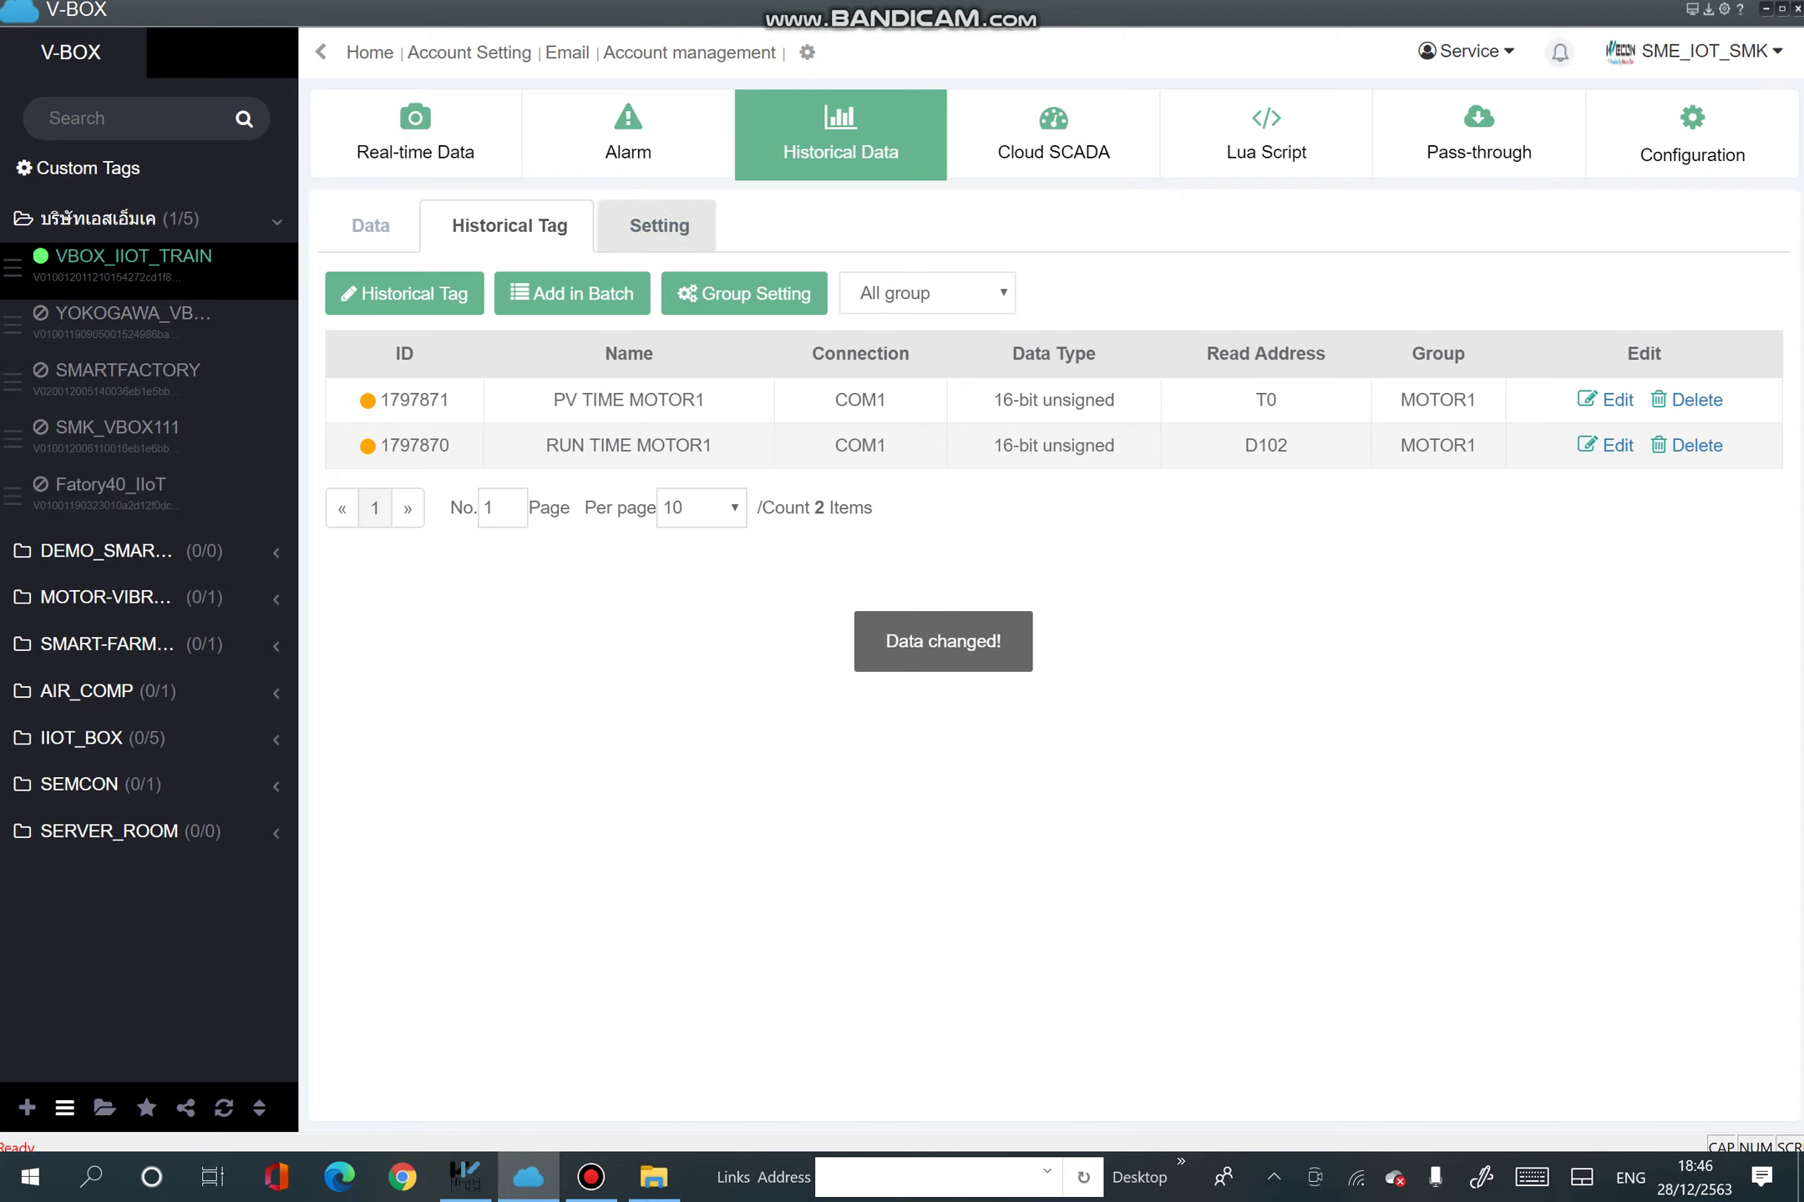
# Force-sync the VBOX_IIOT_TRAIN configuration to the device and accept the update.
pyautogui.click(1691, 134)
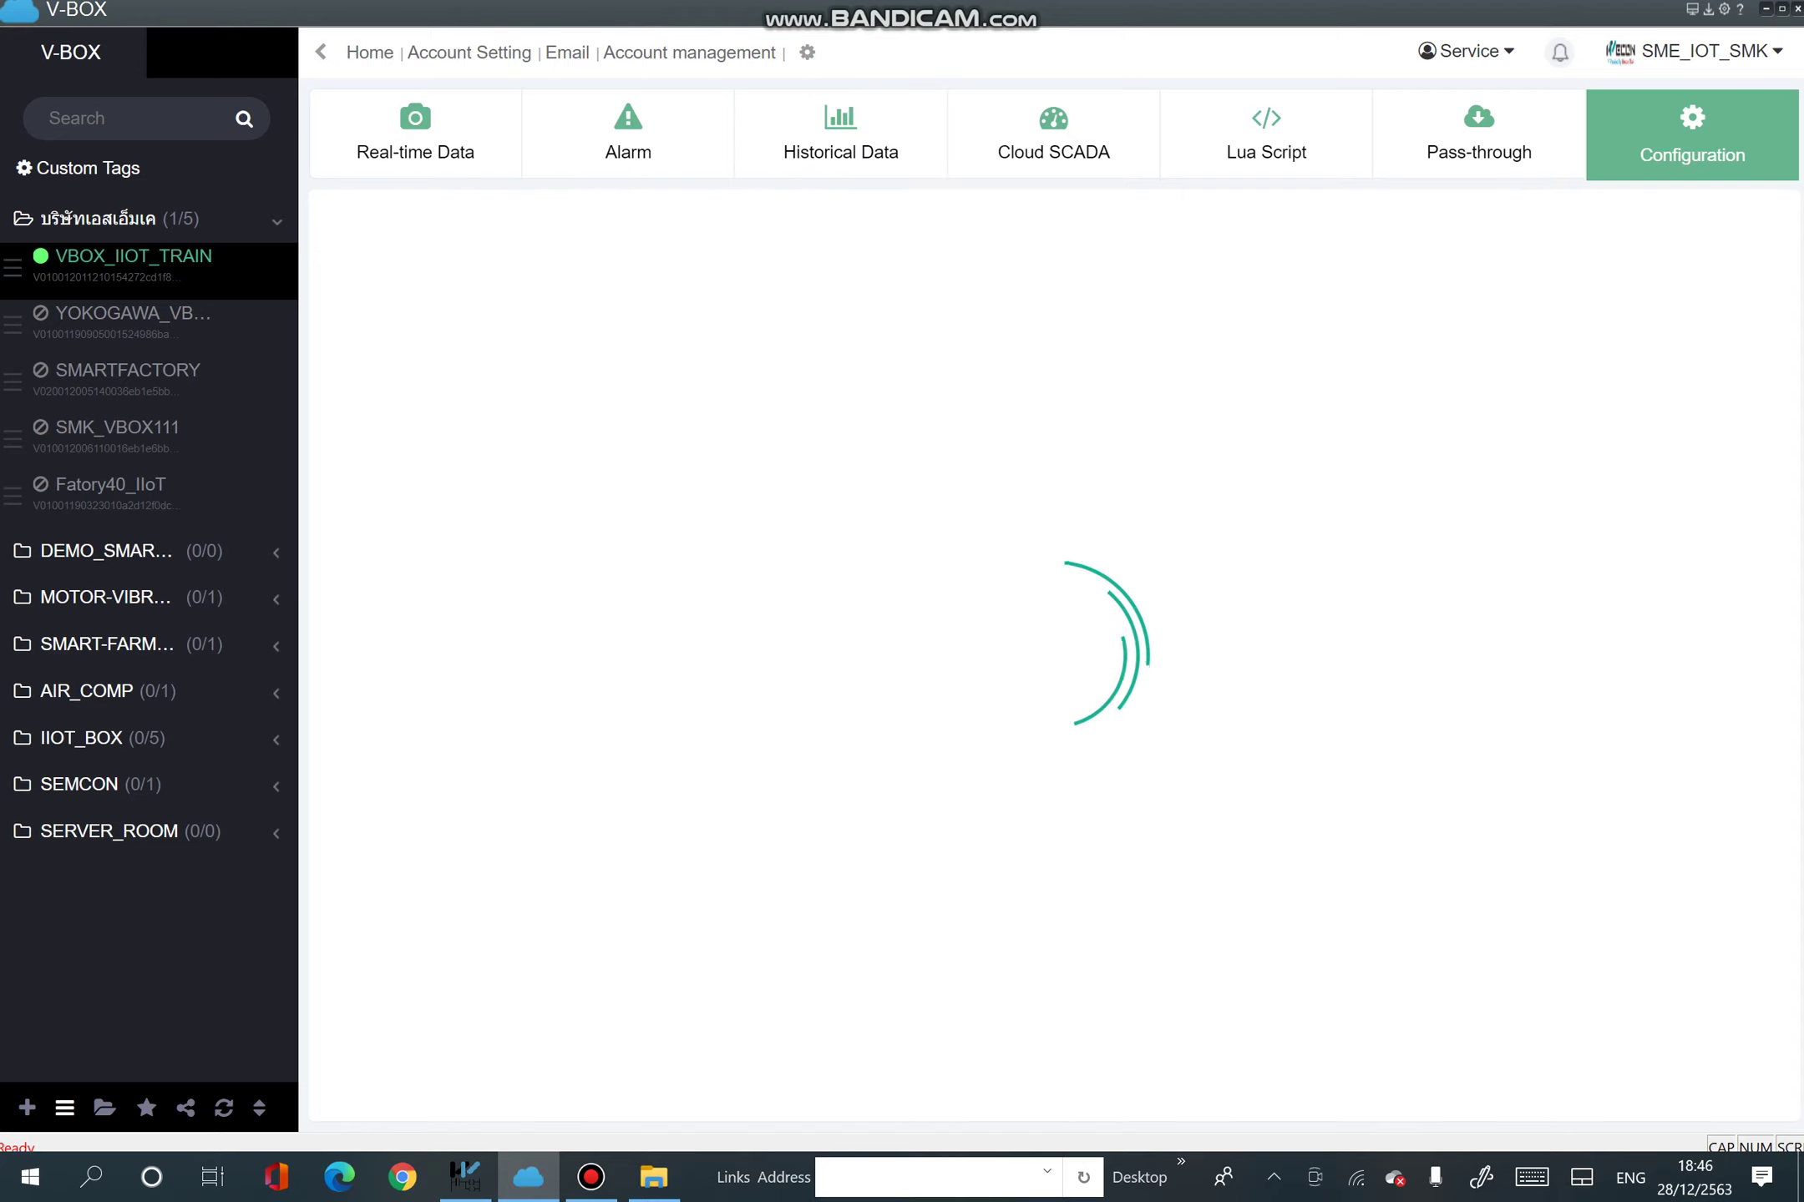
pyautogui.click(1200, 946)
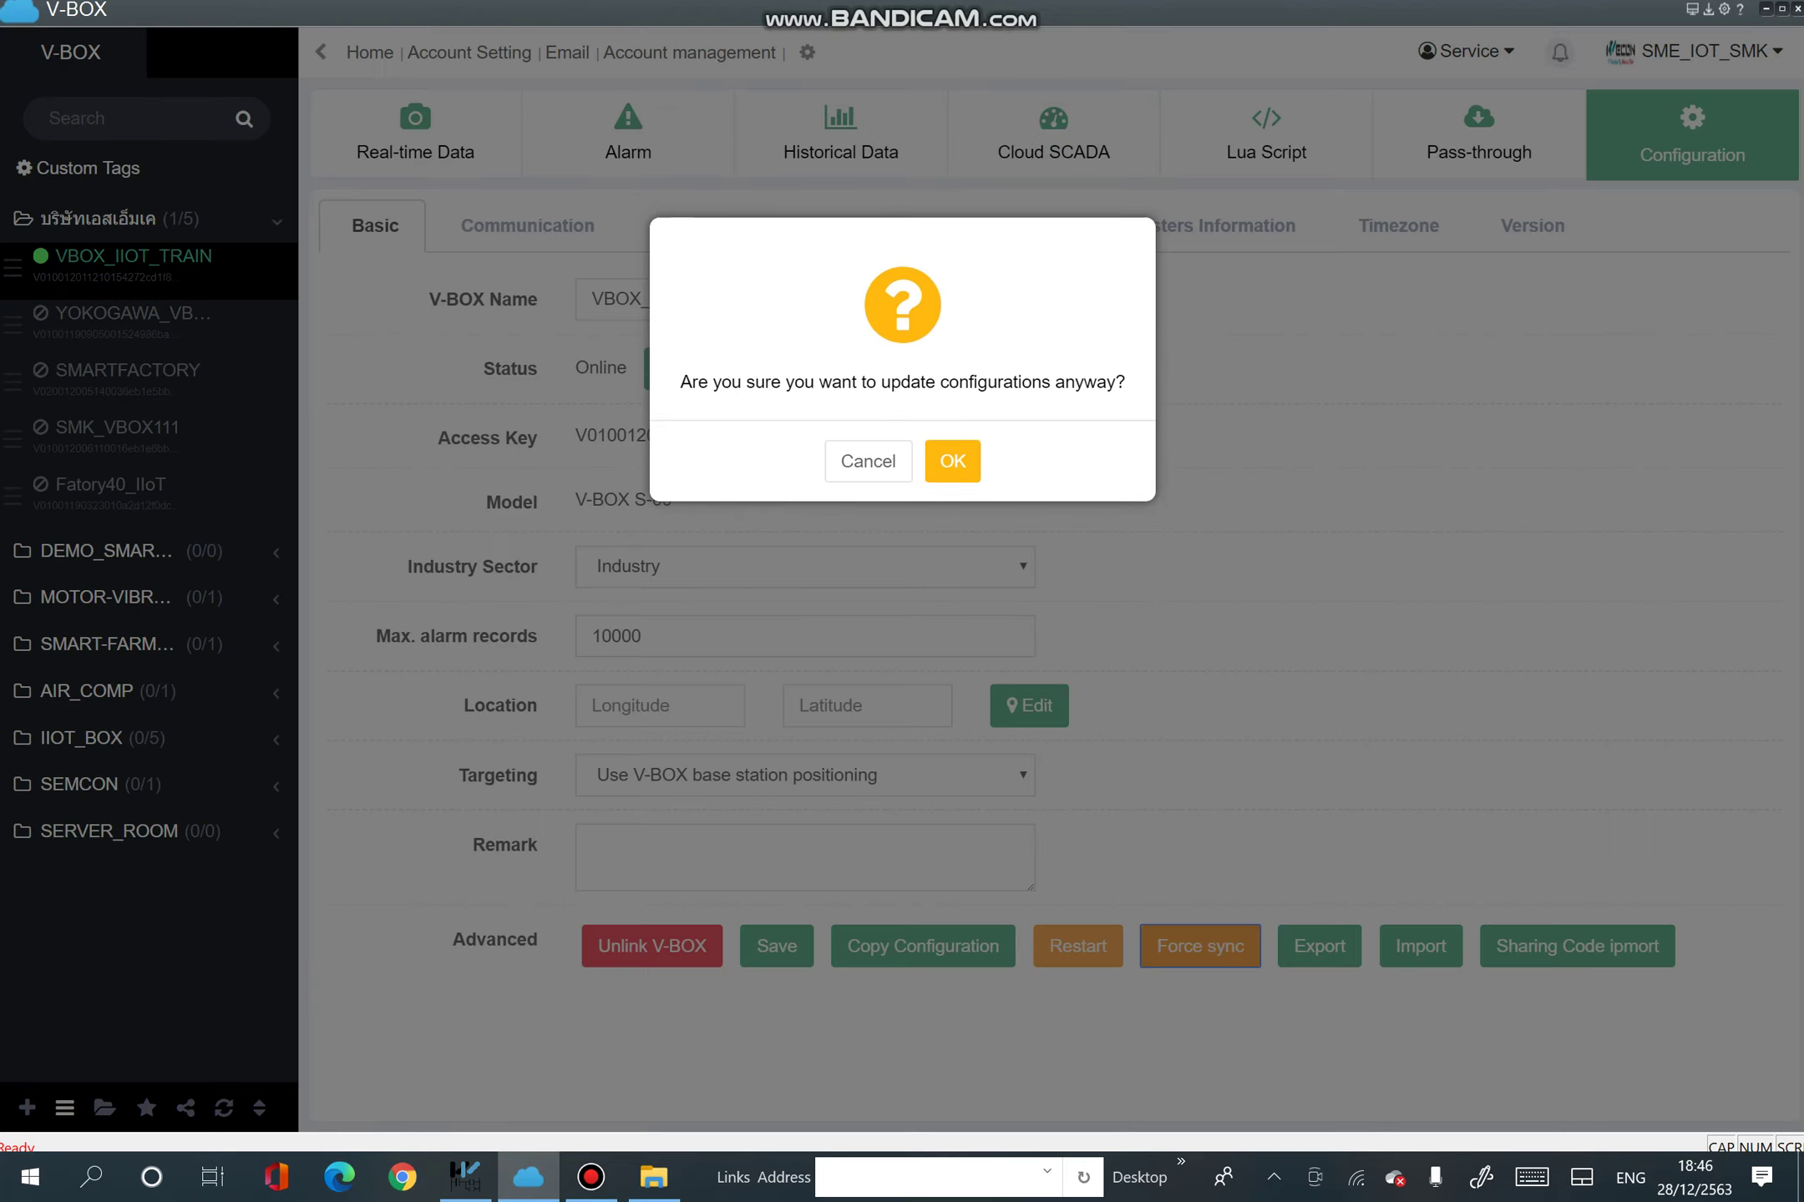
pyautogui.click(957, 351)
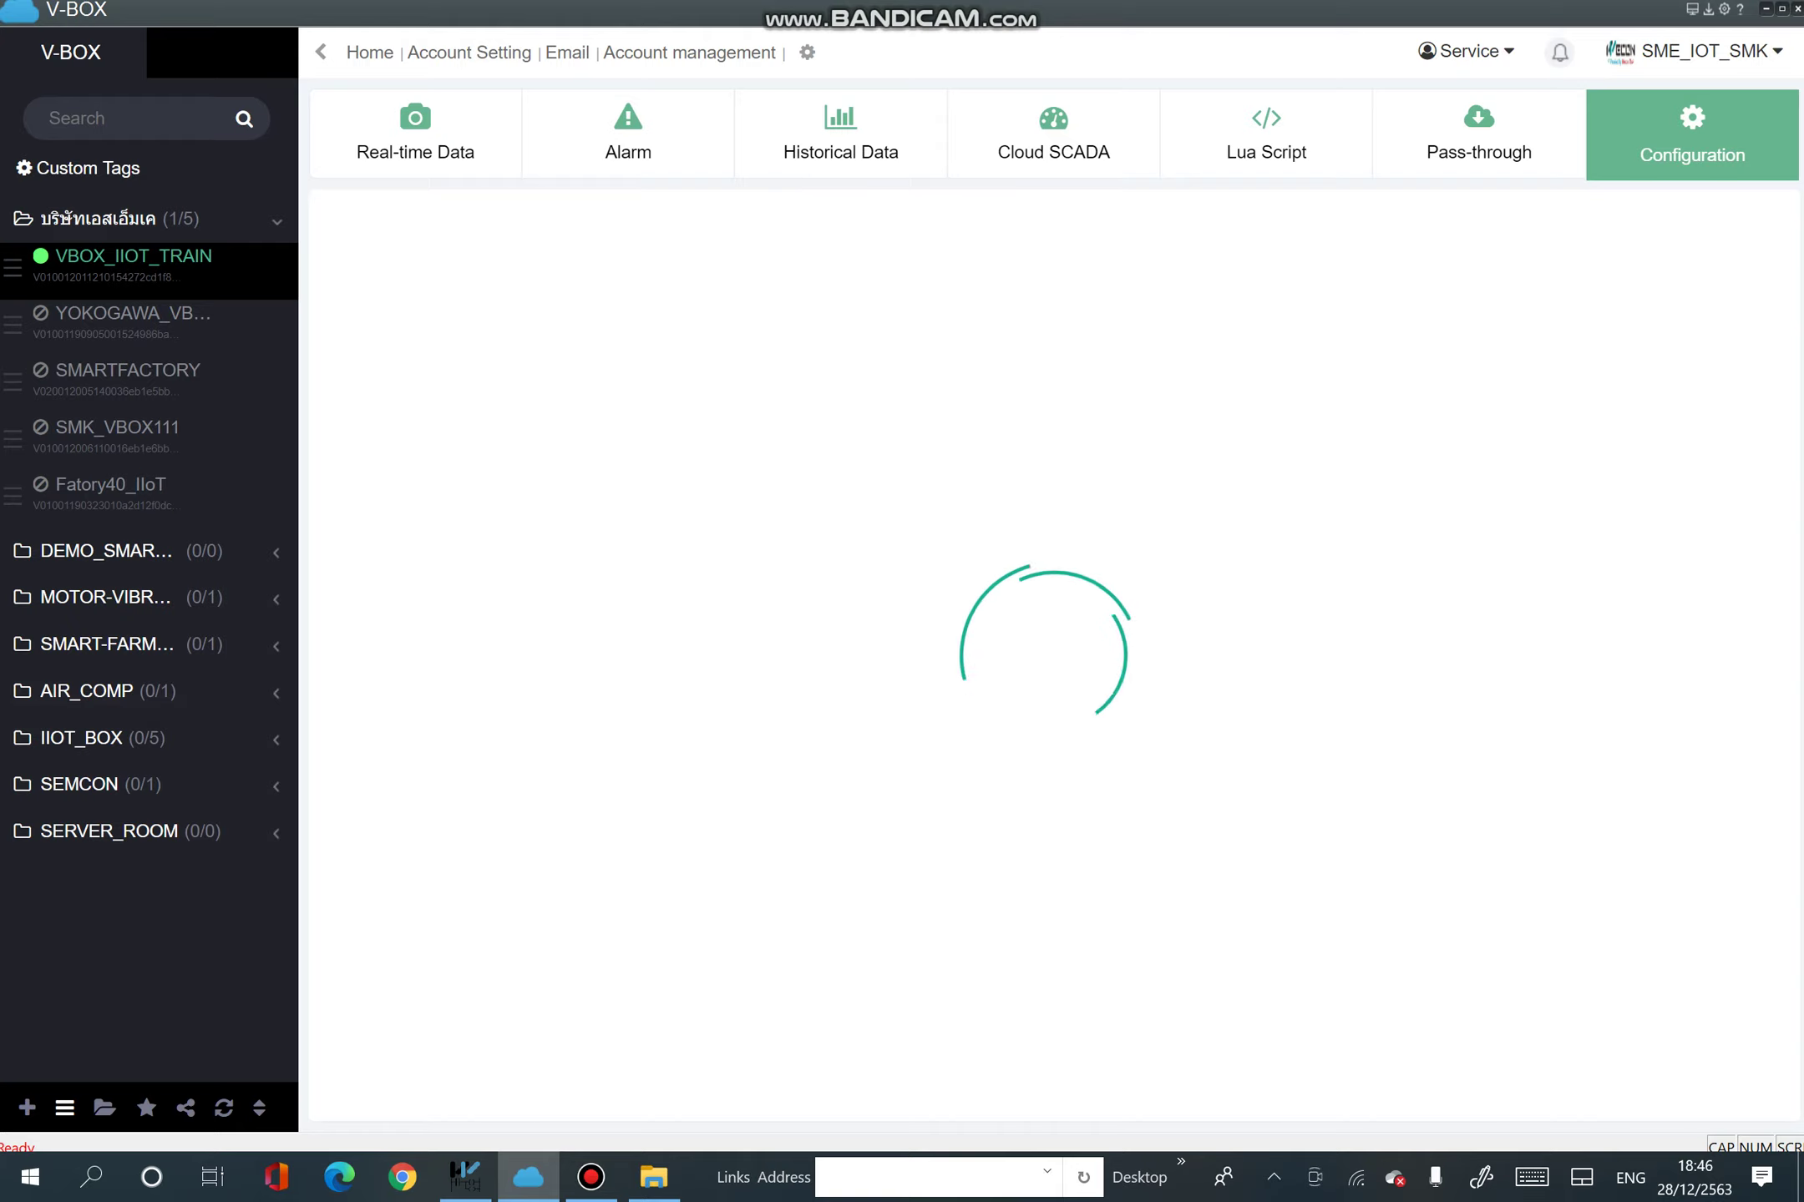
# Examine the real-time data and the MOTOR1 historical data with PV TIME MOTOR1 included, and open the CONTROL real-time group.
pyautogui.click(415, 135)
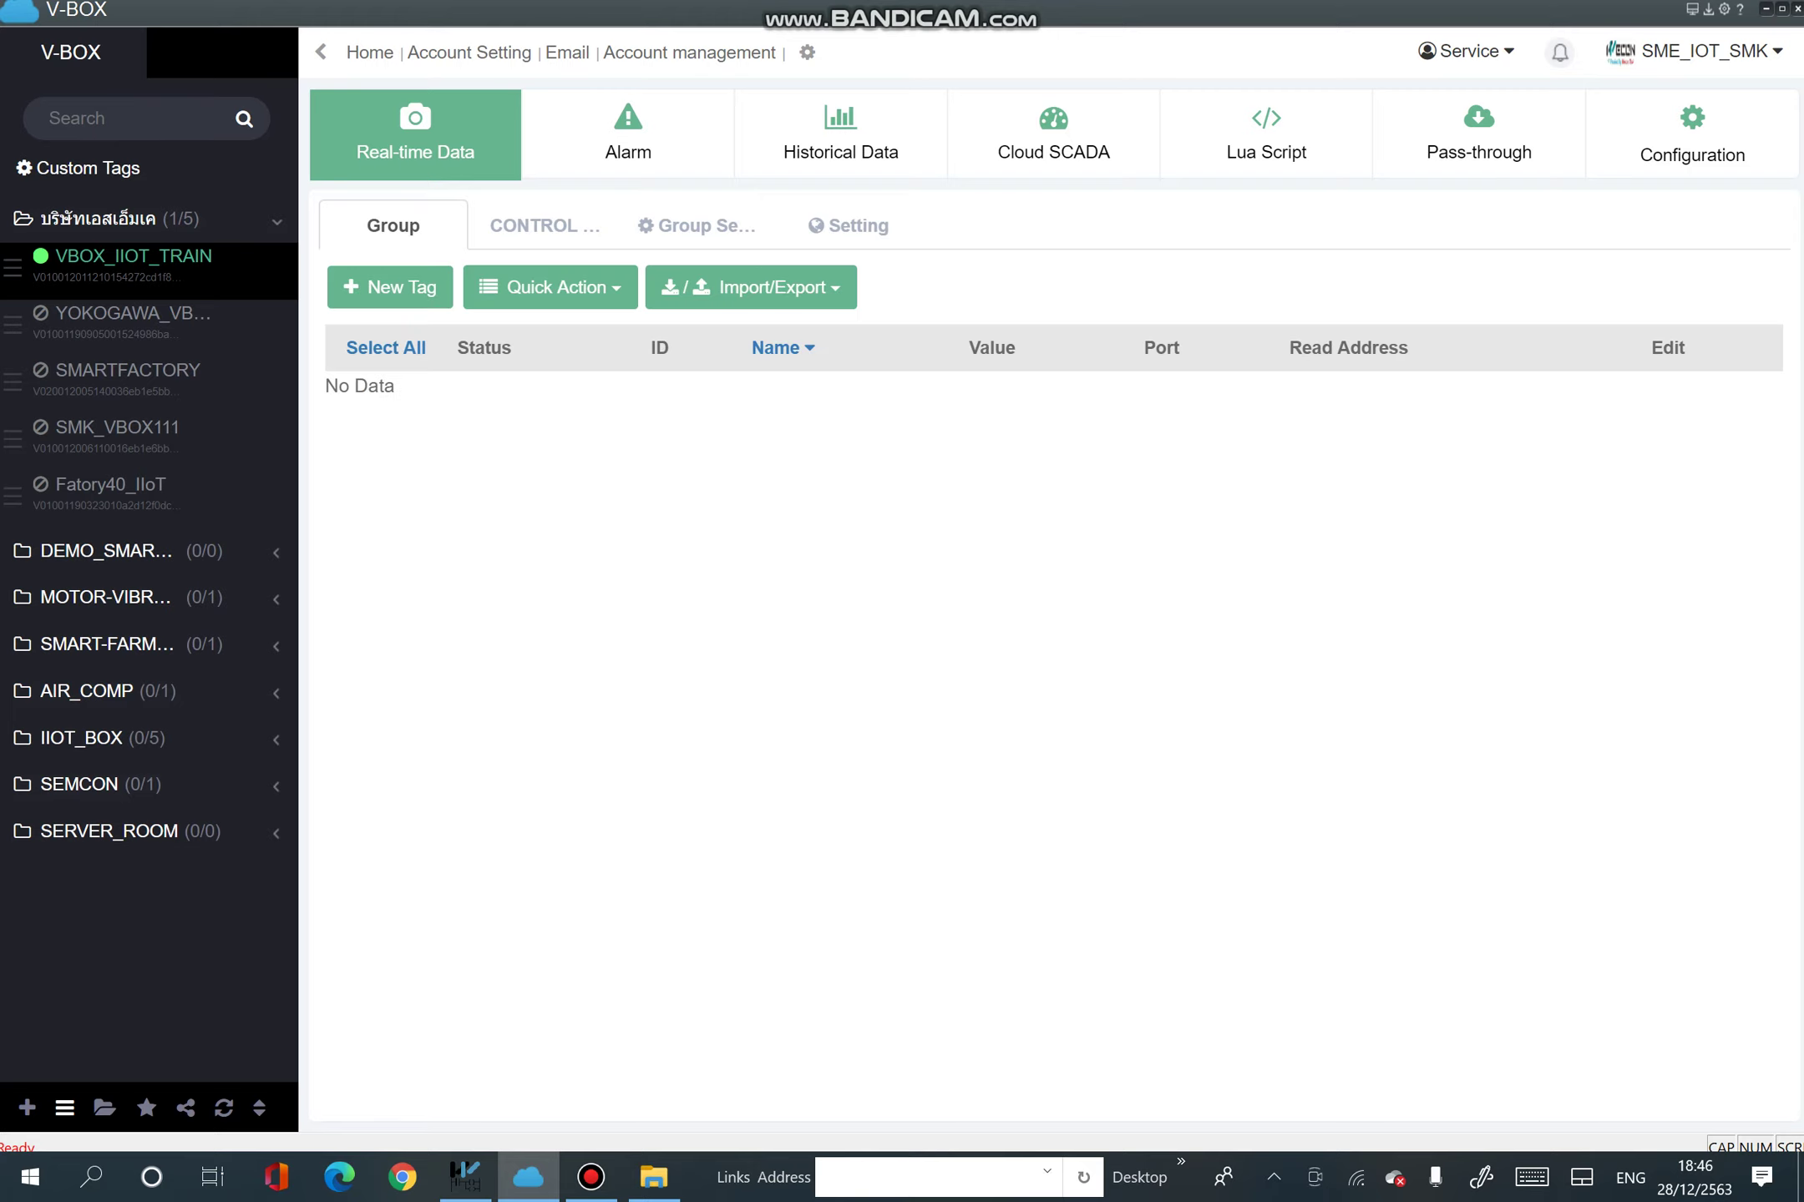
pyautogui.click(840, 135)
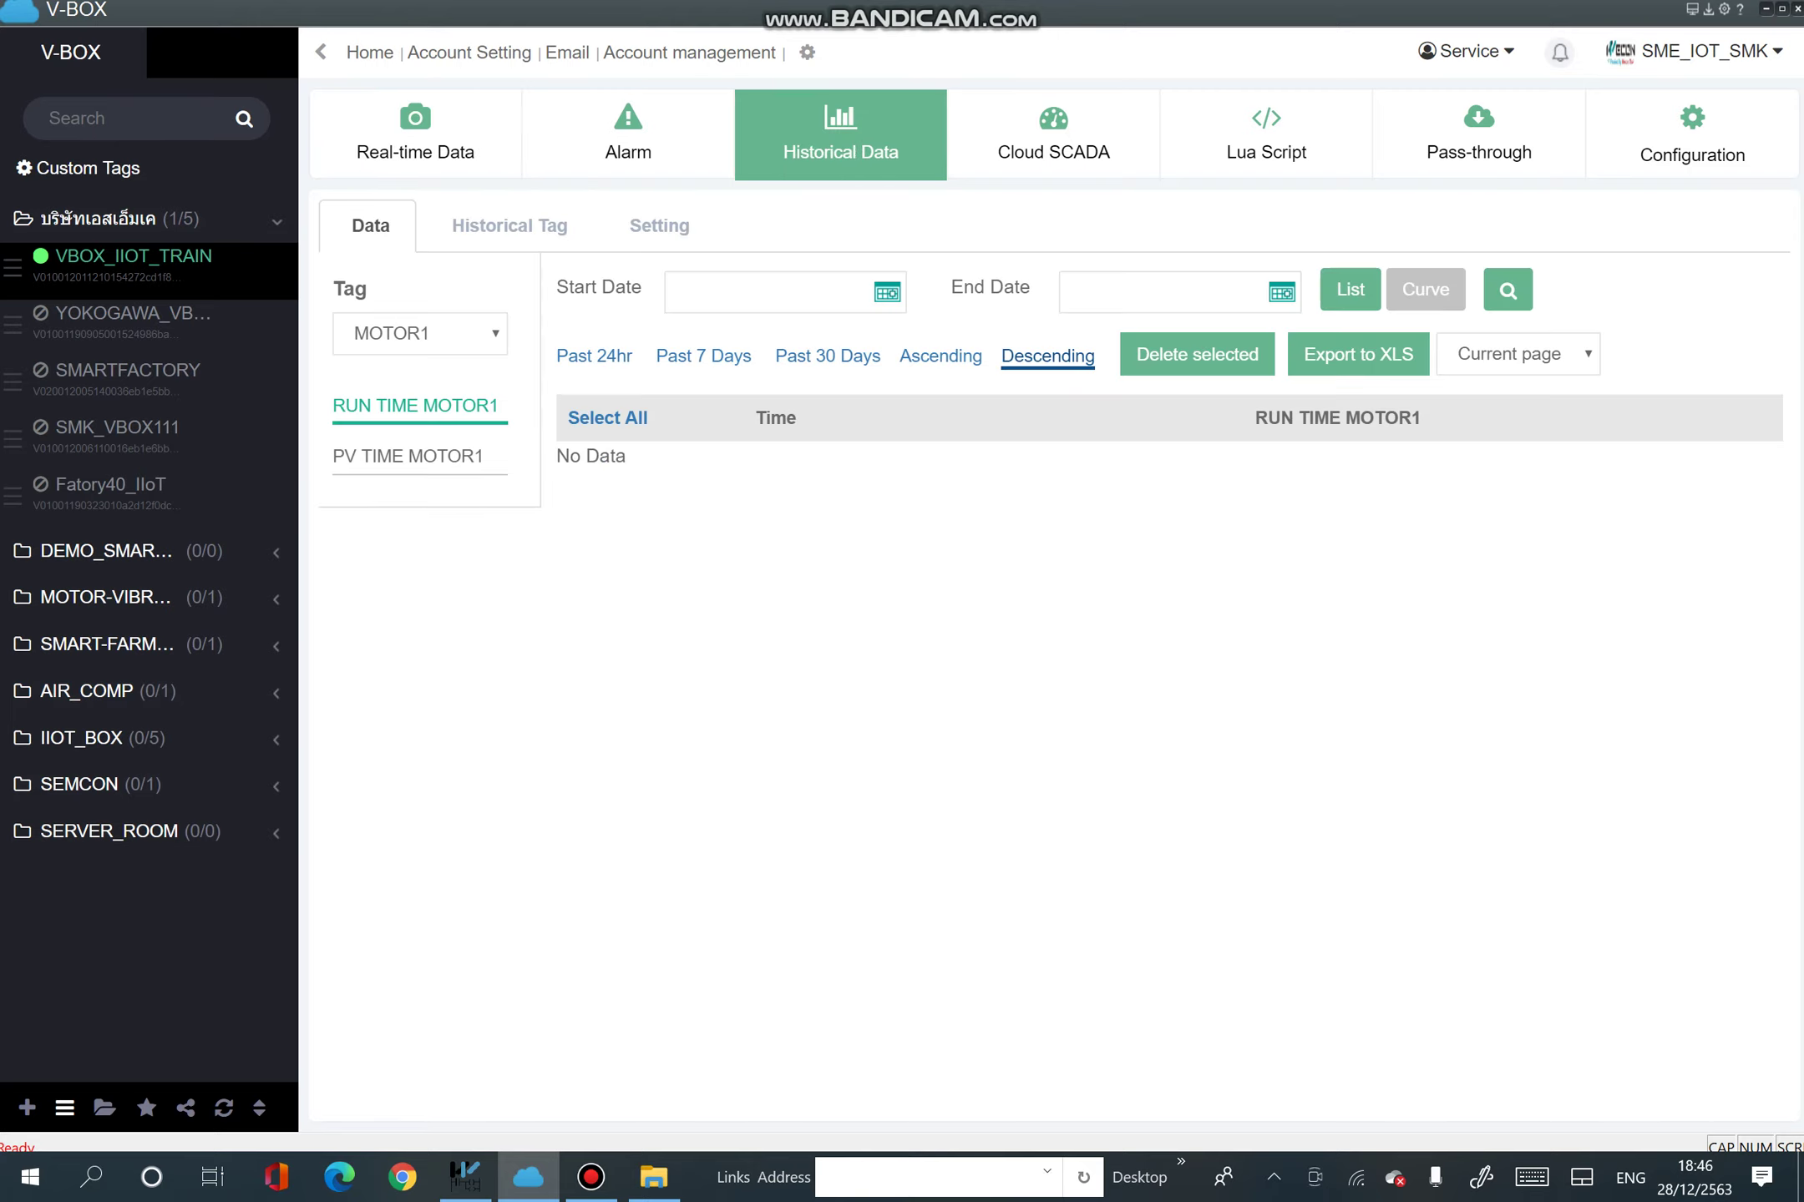
pyautogui.click(407, 456)
pyautogui.click(415, 134)
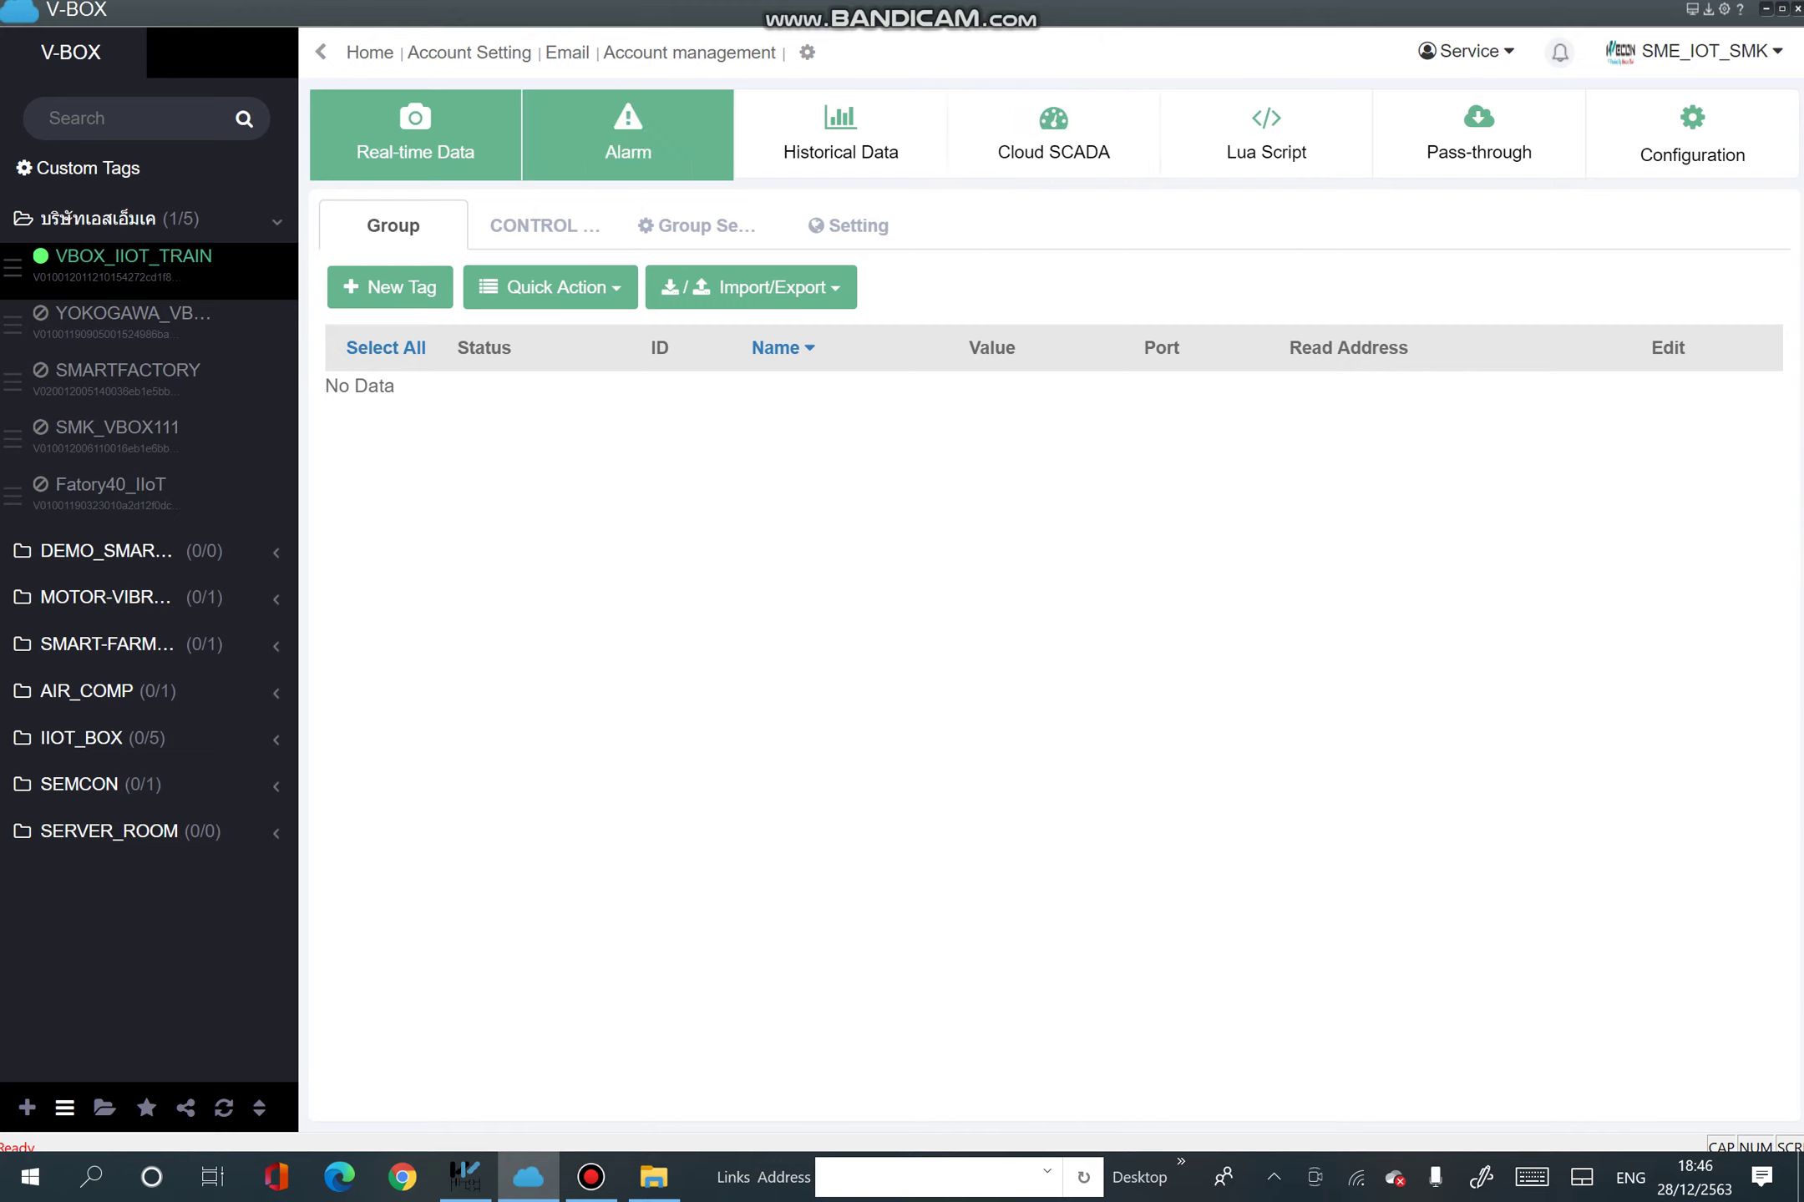
pyautogui.click(544, 225)
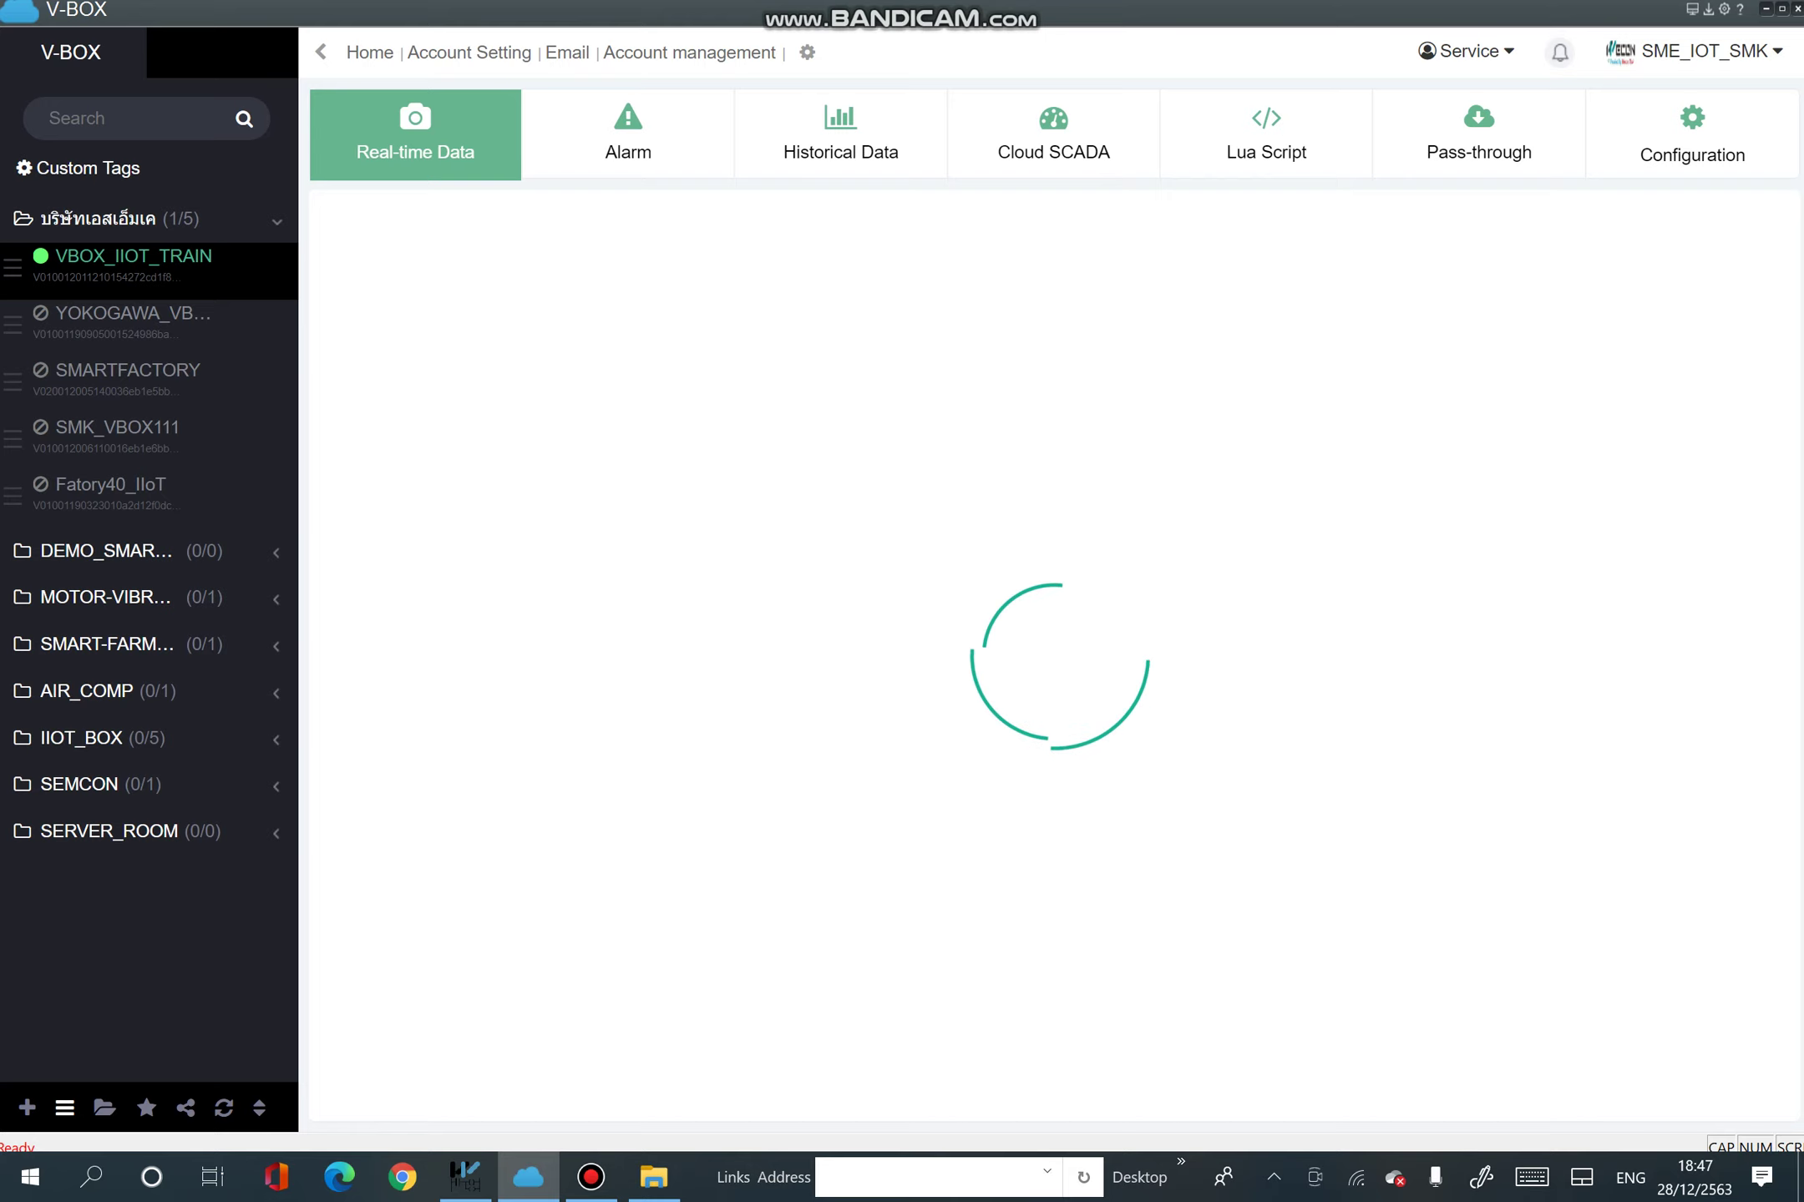
pyautogui.click(591, 1178)
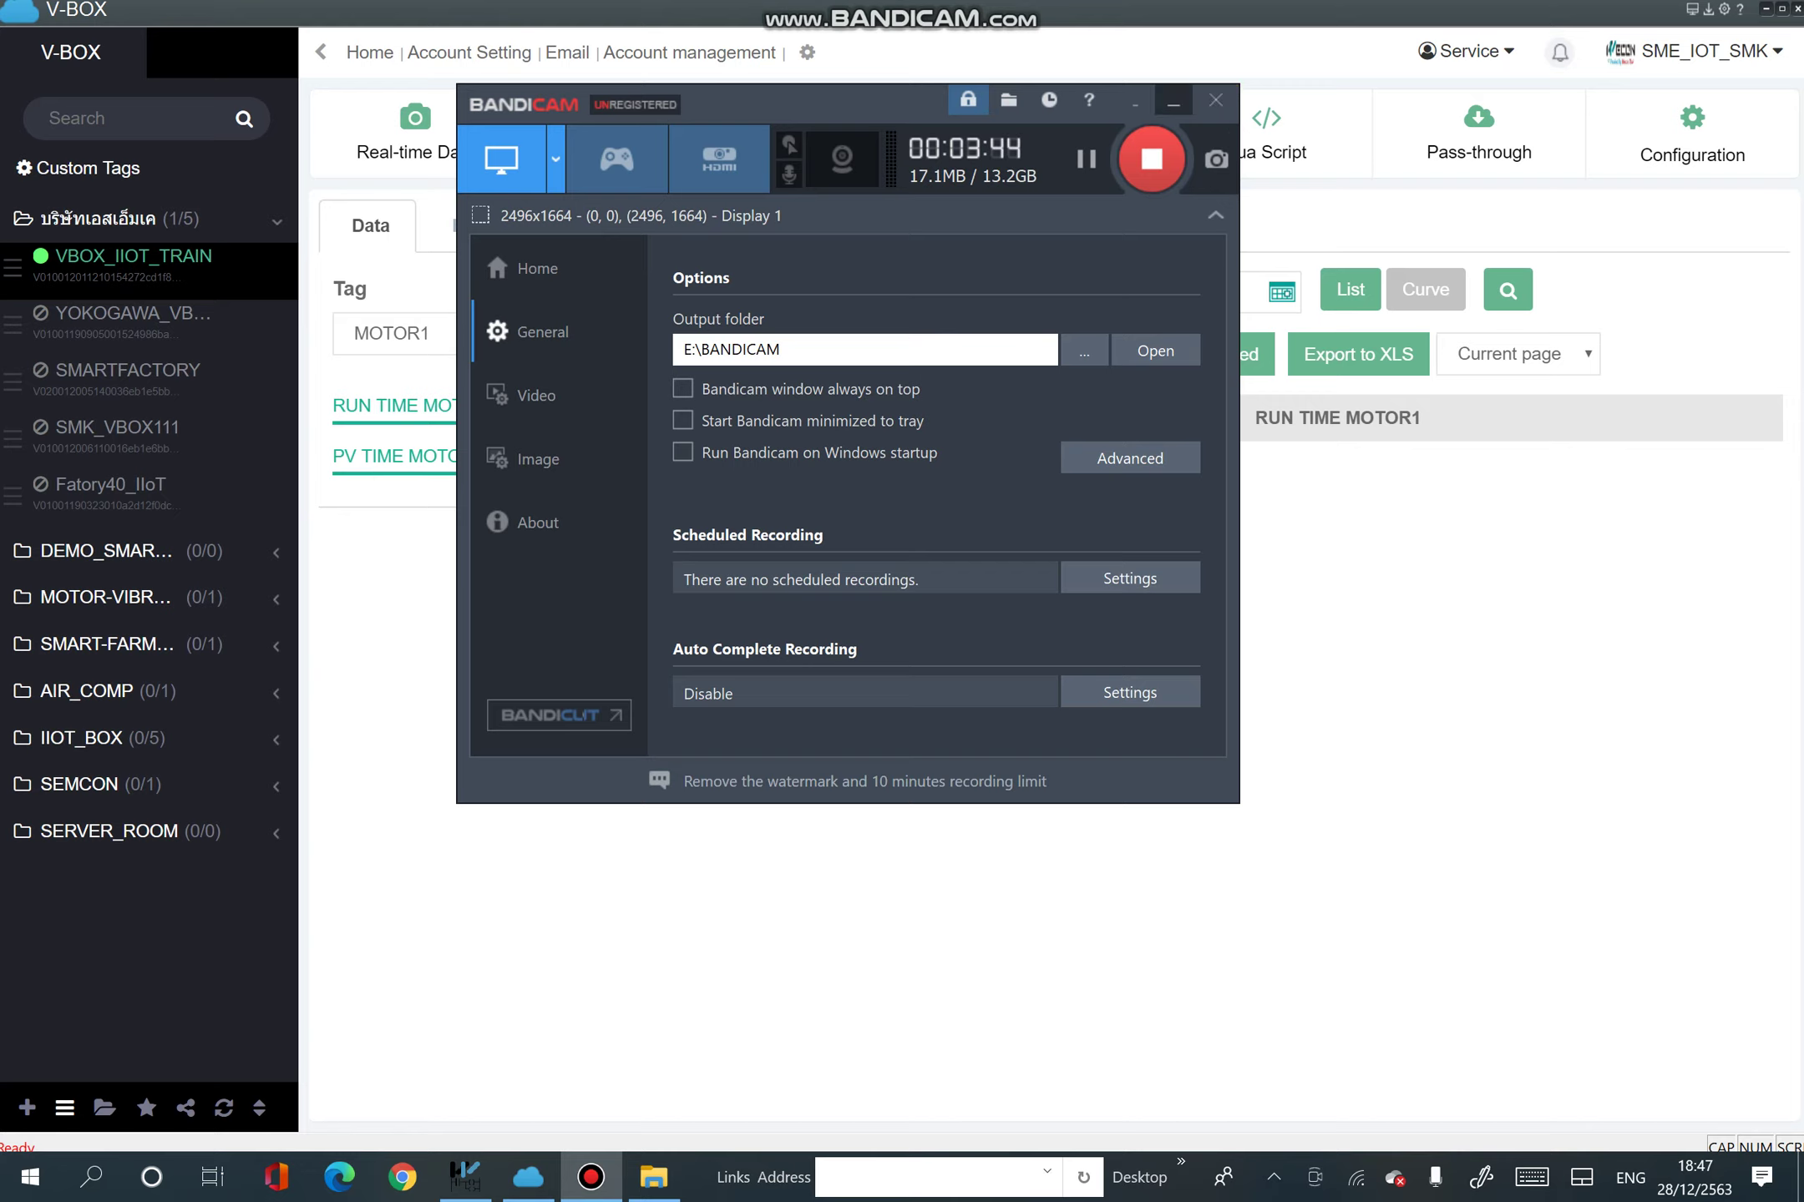
pyautogui.click(1173, 100)
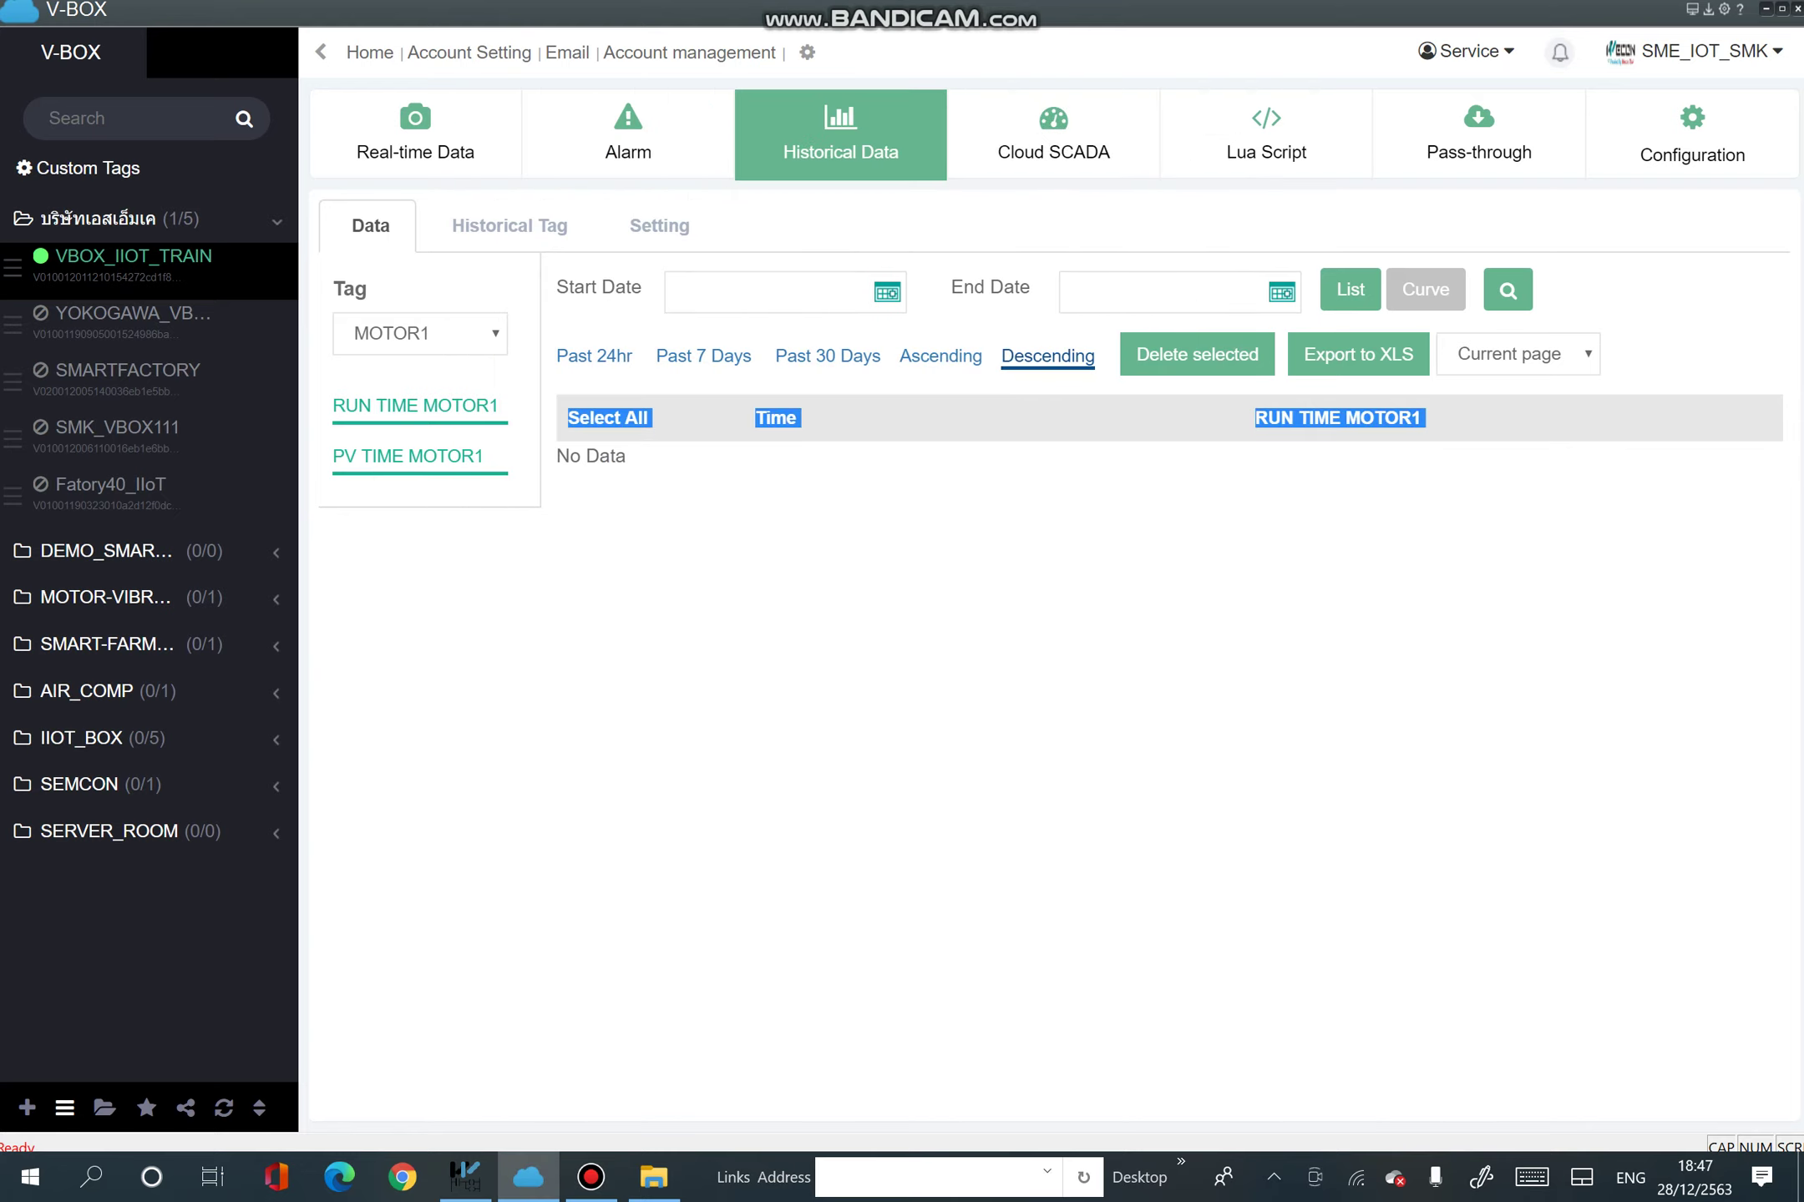
pyautogui.click(420, 334)
# Re-save the PV TIME MOTOR1 and RUN TIME MOTOR1 historical tags with their existing settings, and refresh the device list.
pyautogui.click(509, 226)
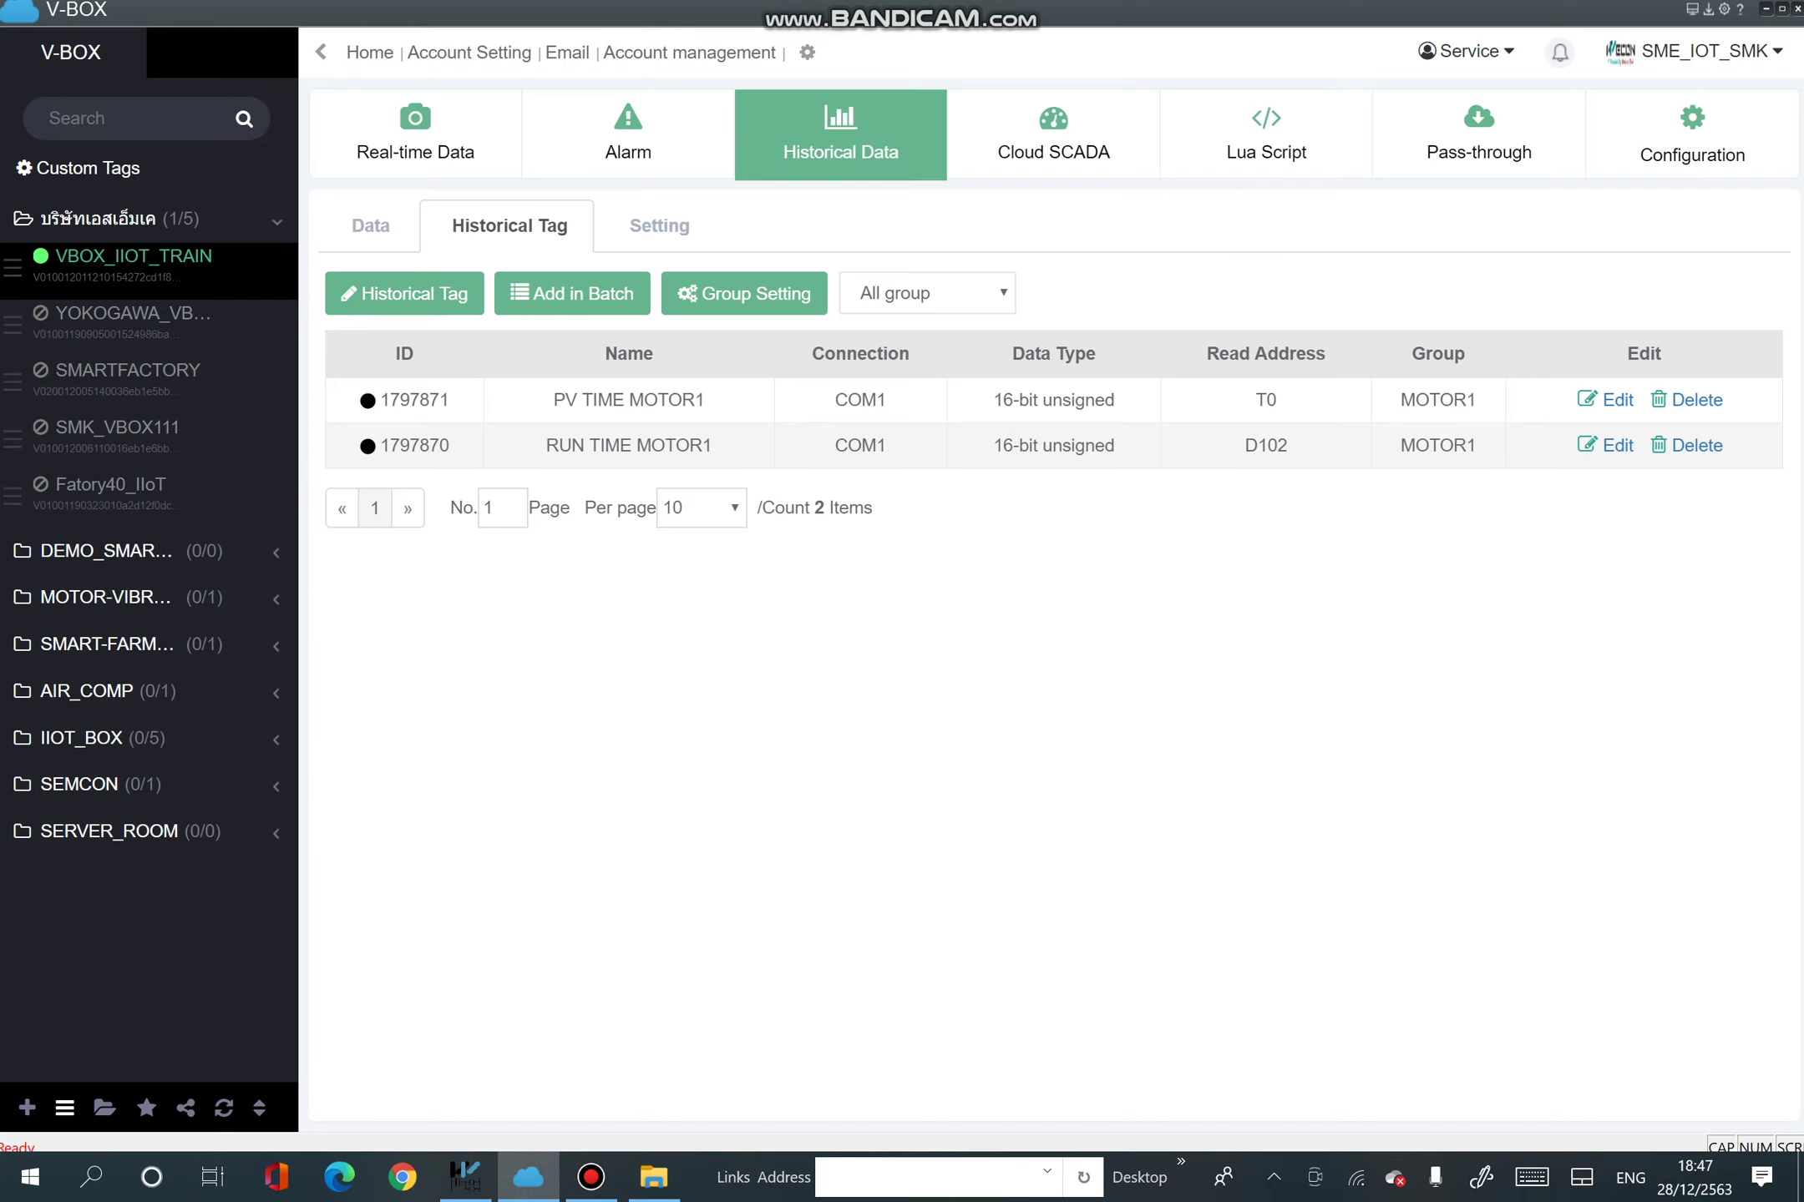
pyautogui.click(1616, 401)
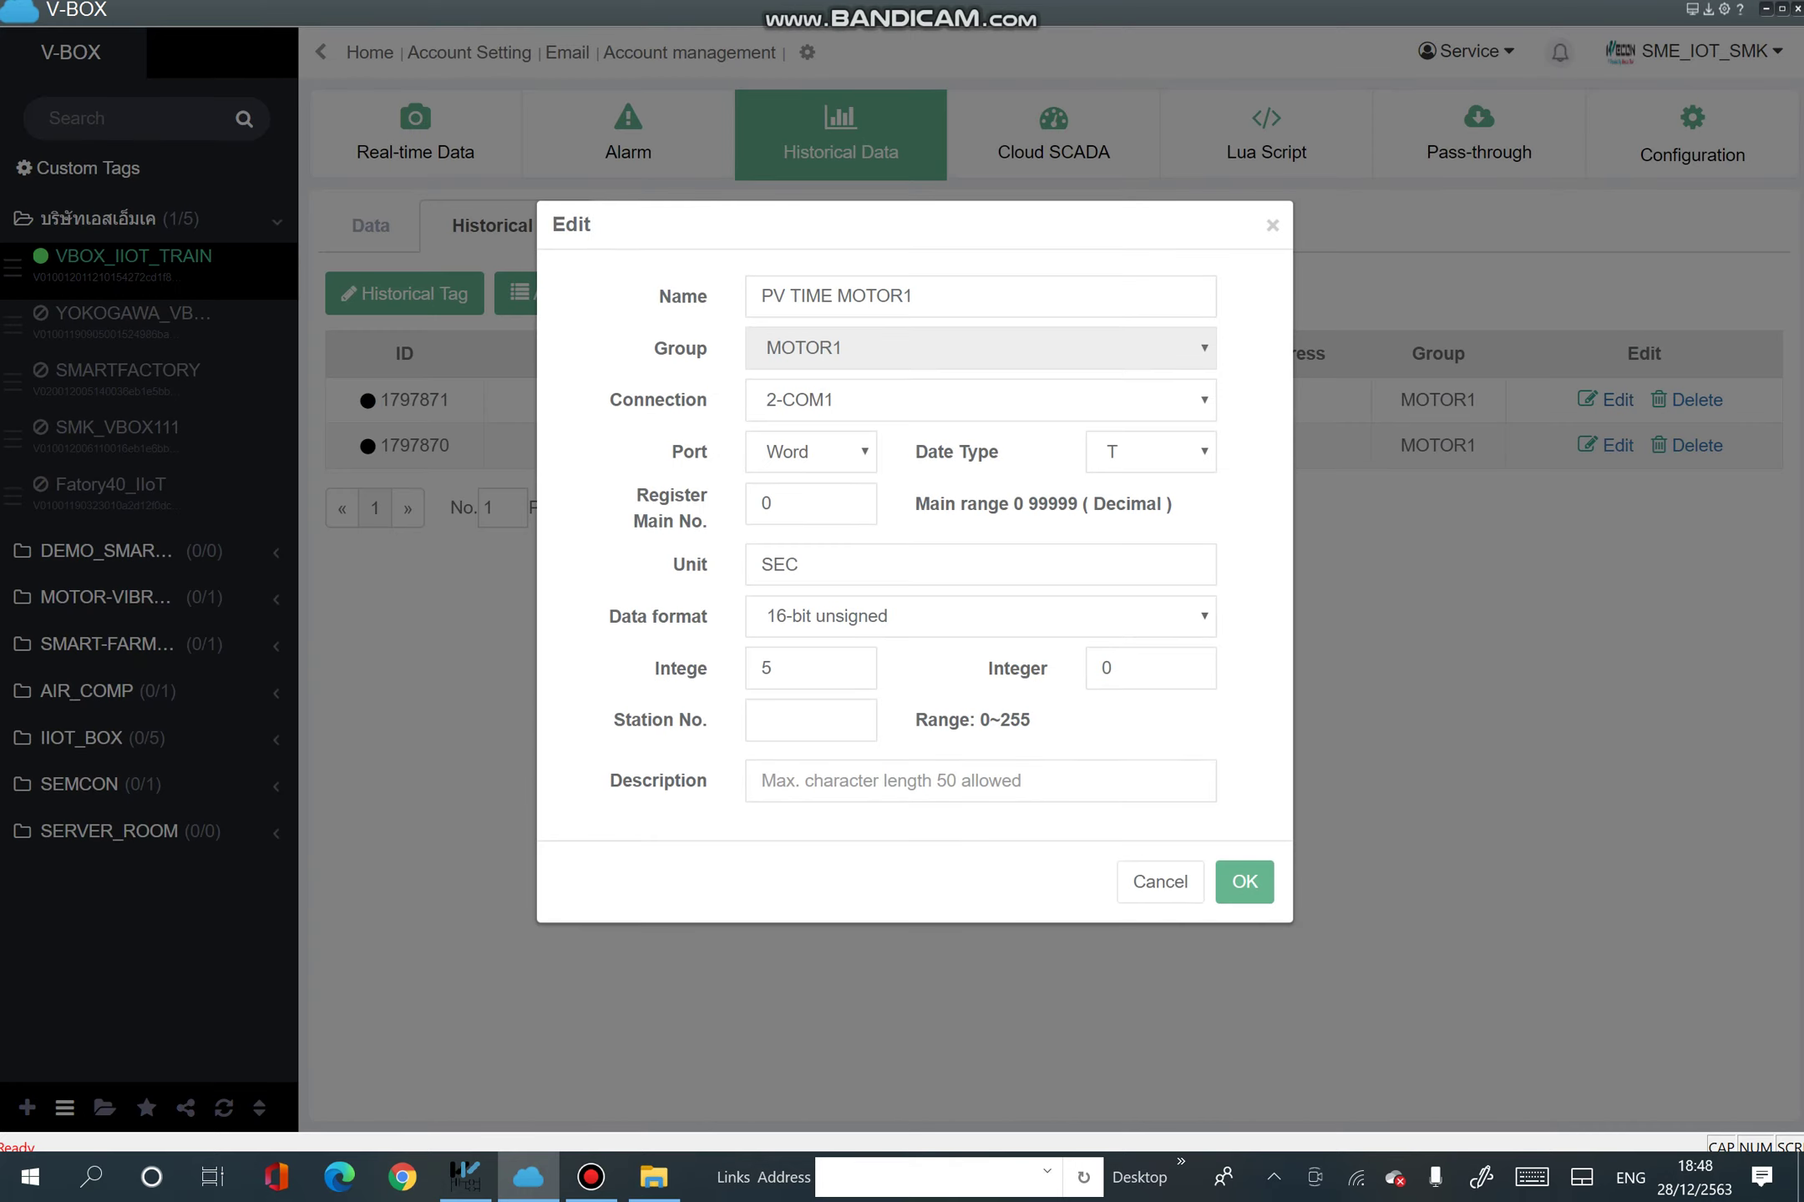
pyautogui.click(915, 297)
pyautogui.click(1244, 882)
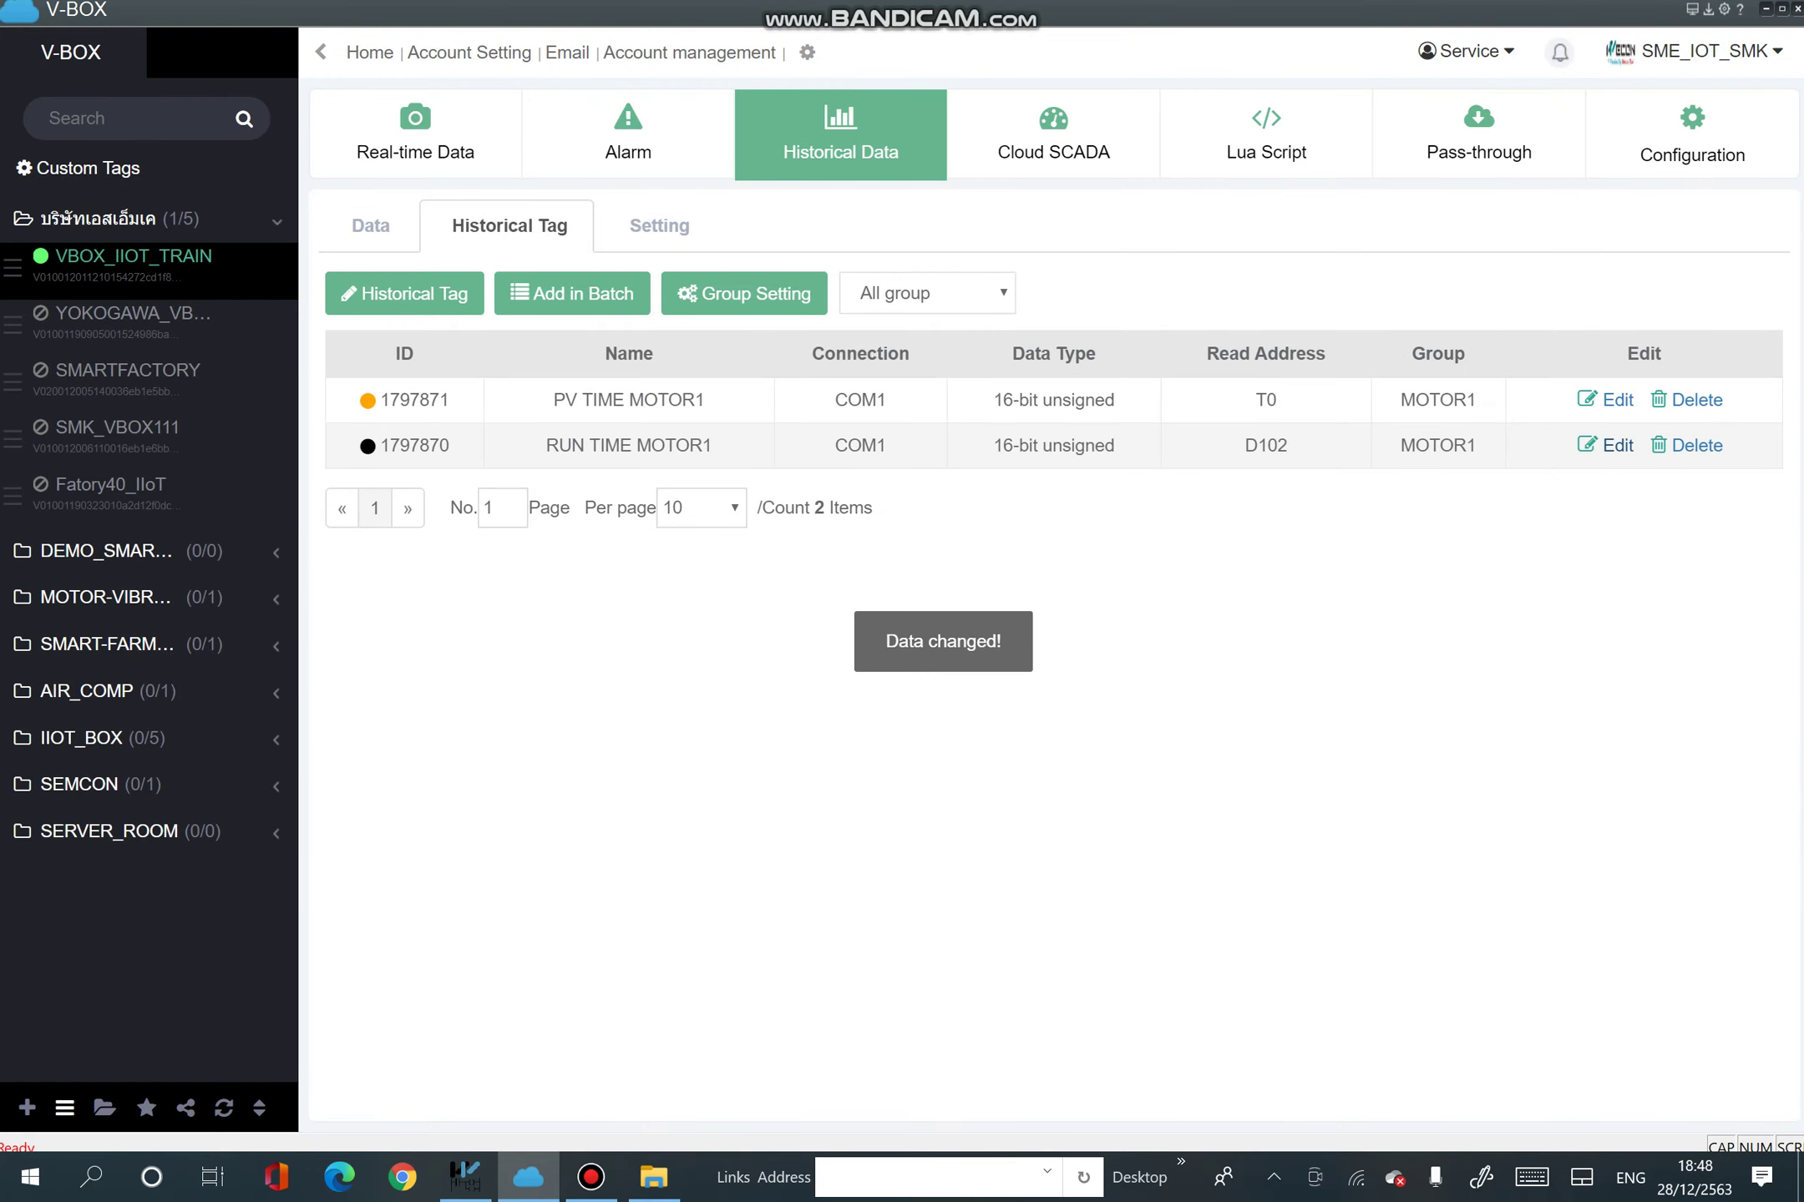
pyautogui.click(1607, 445)
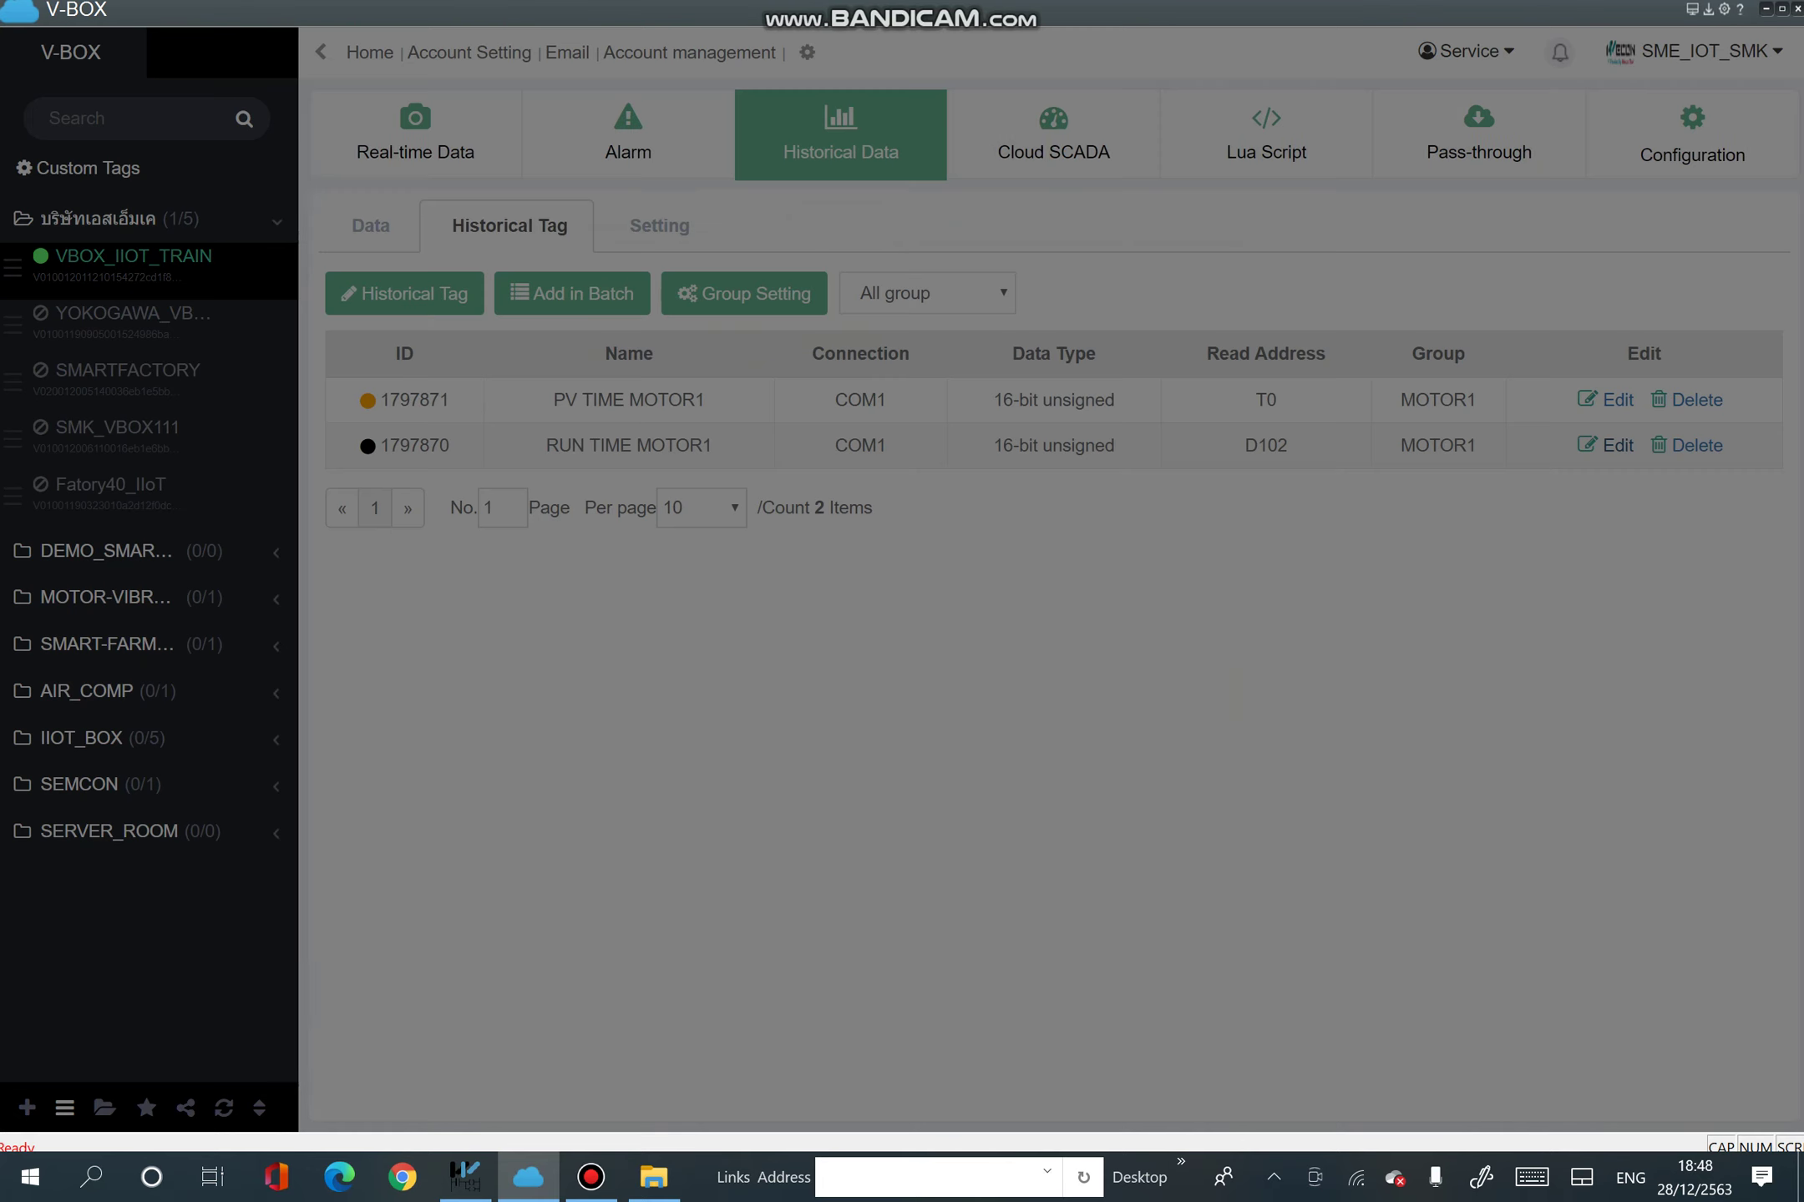
pyautogui.click(1244, 882)
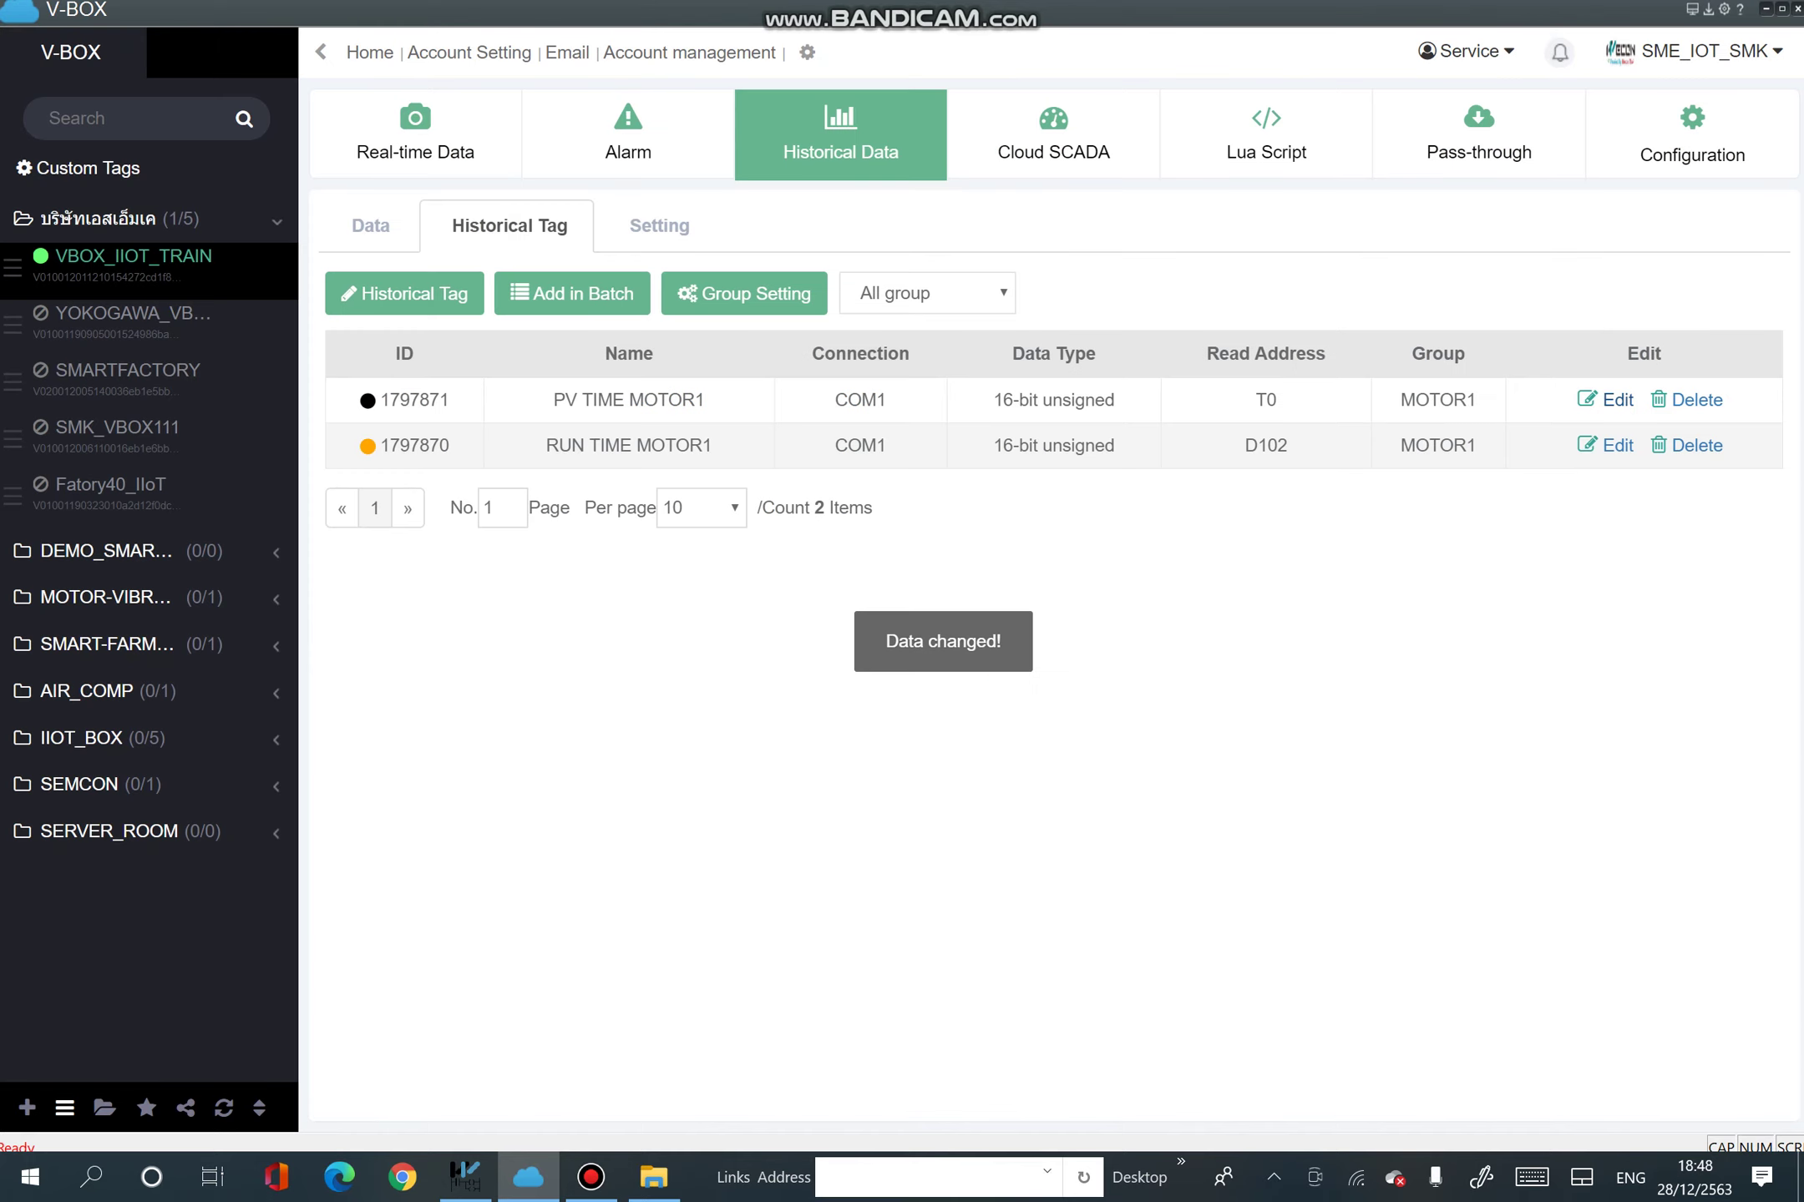
pyautogui.click(1608, 399)
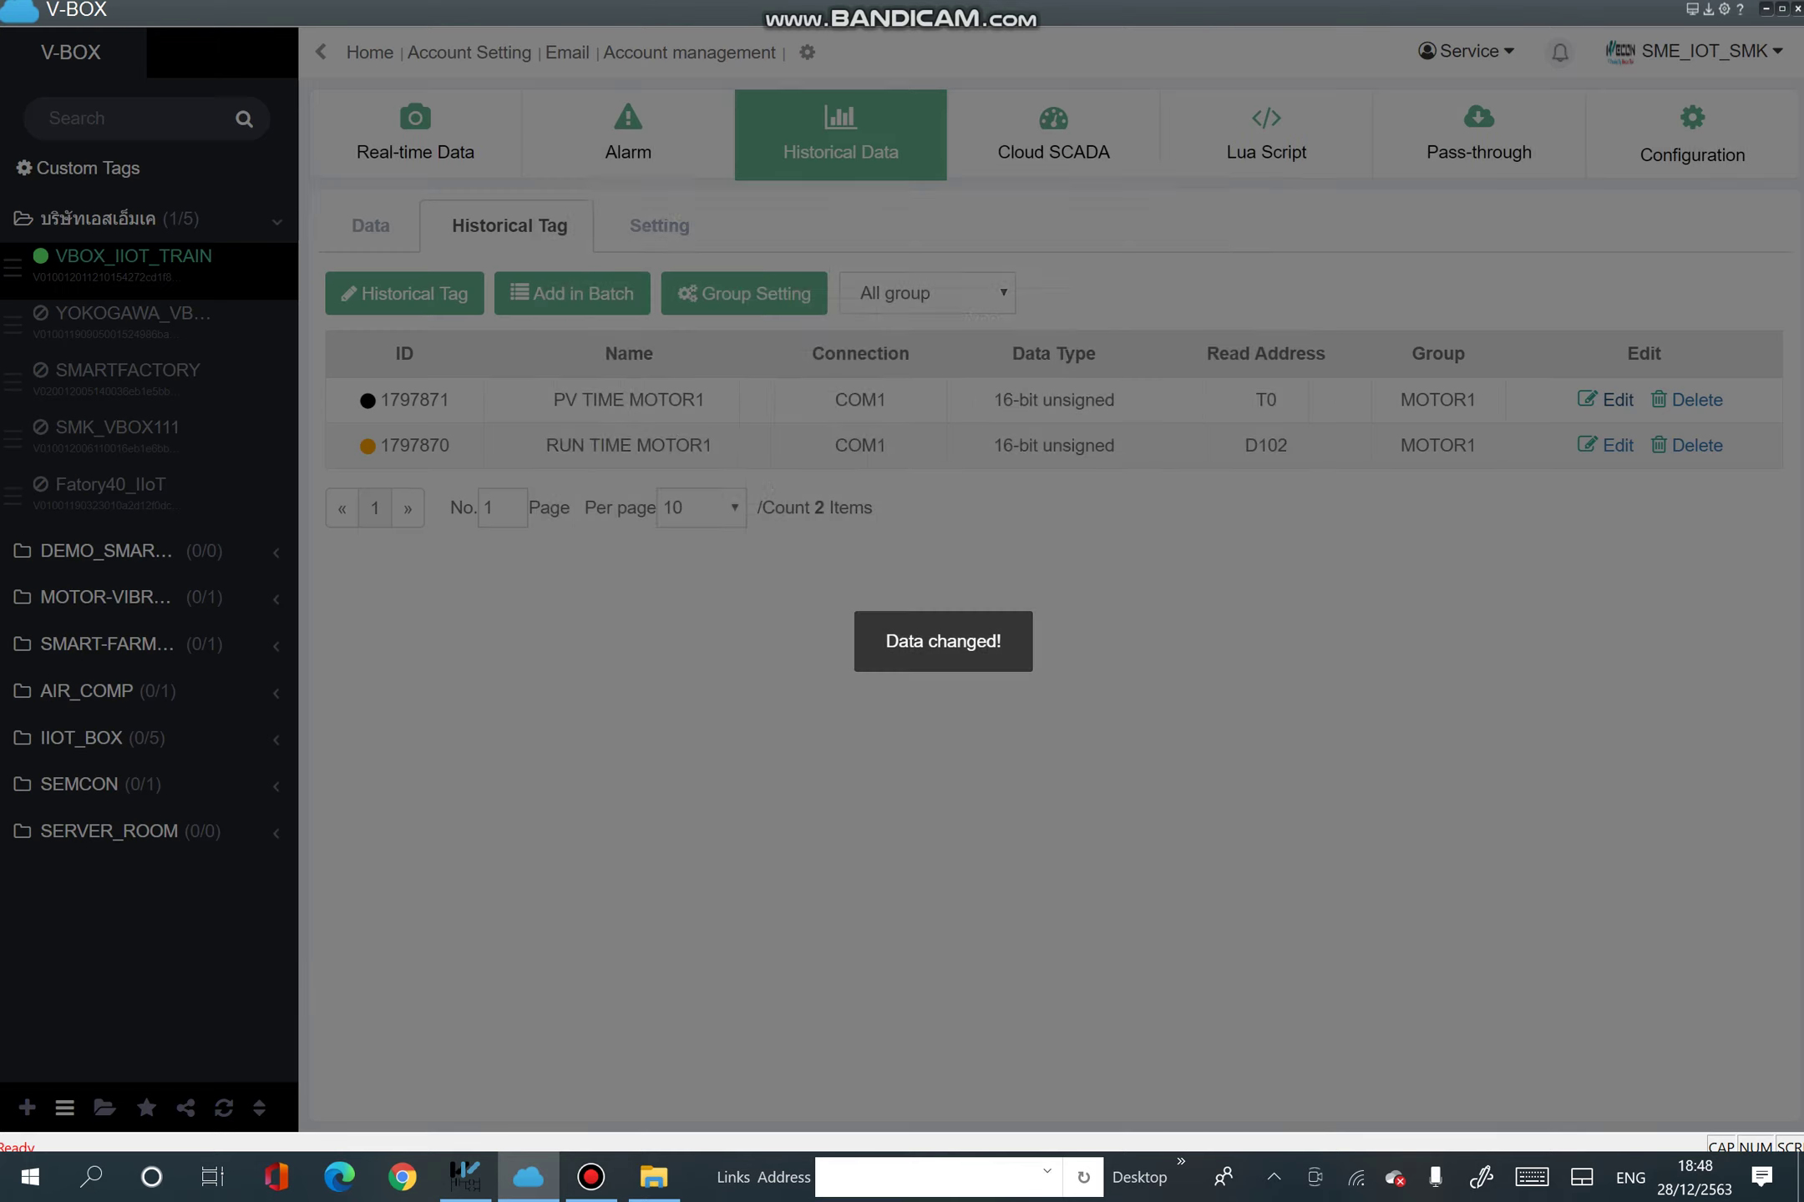
pyautogui.click(1244, 882)
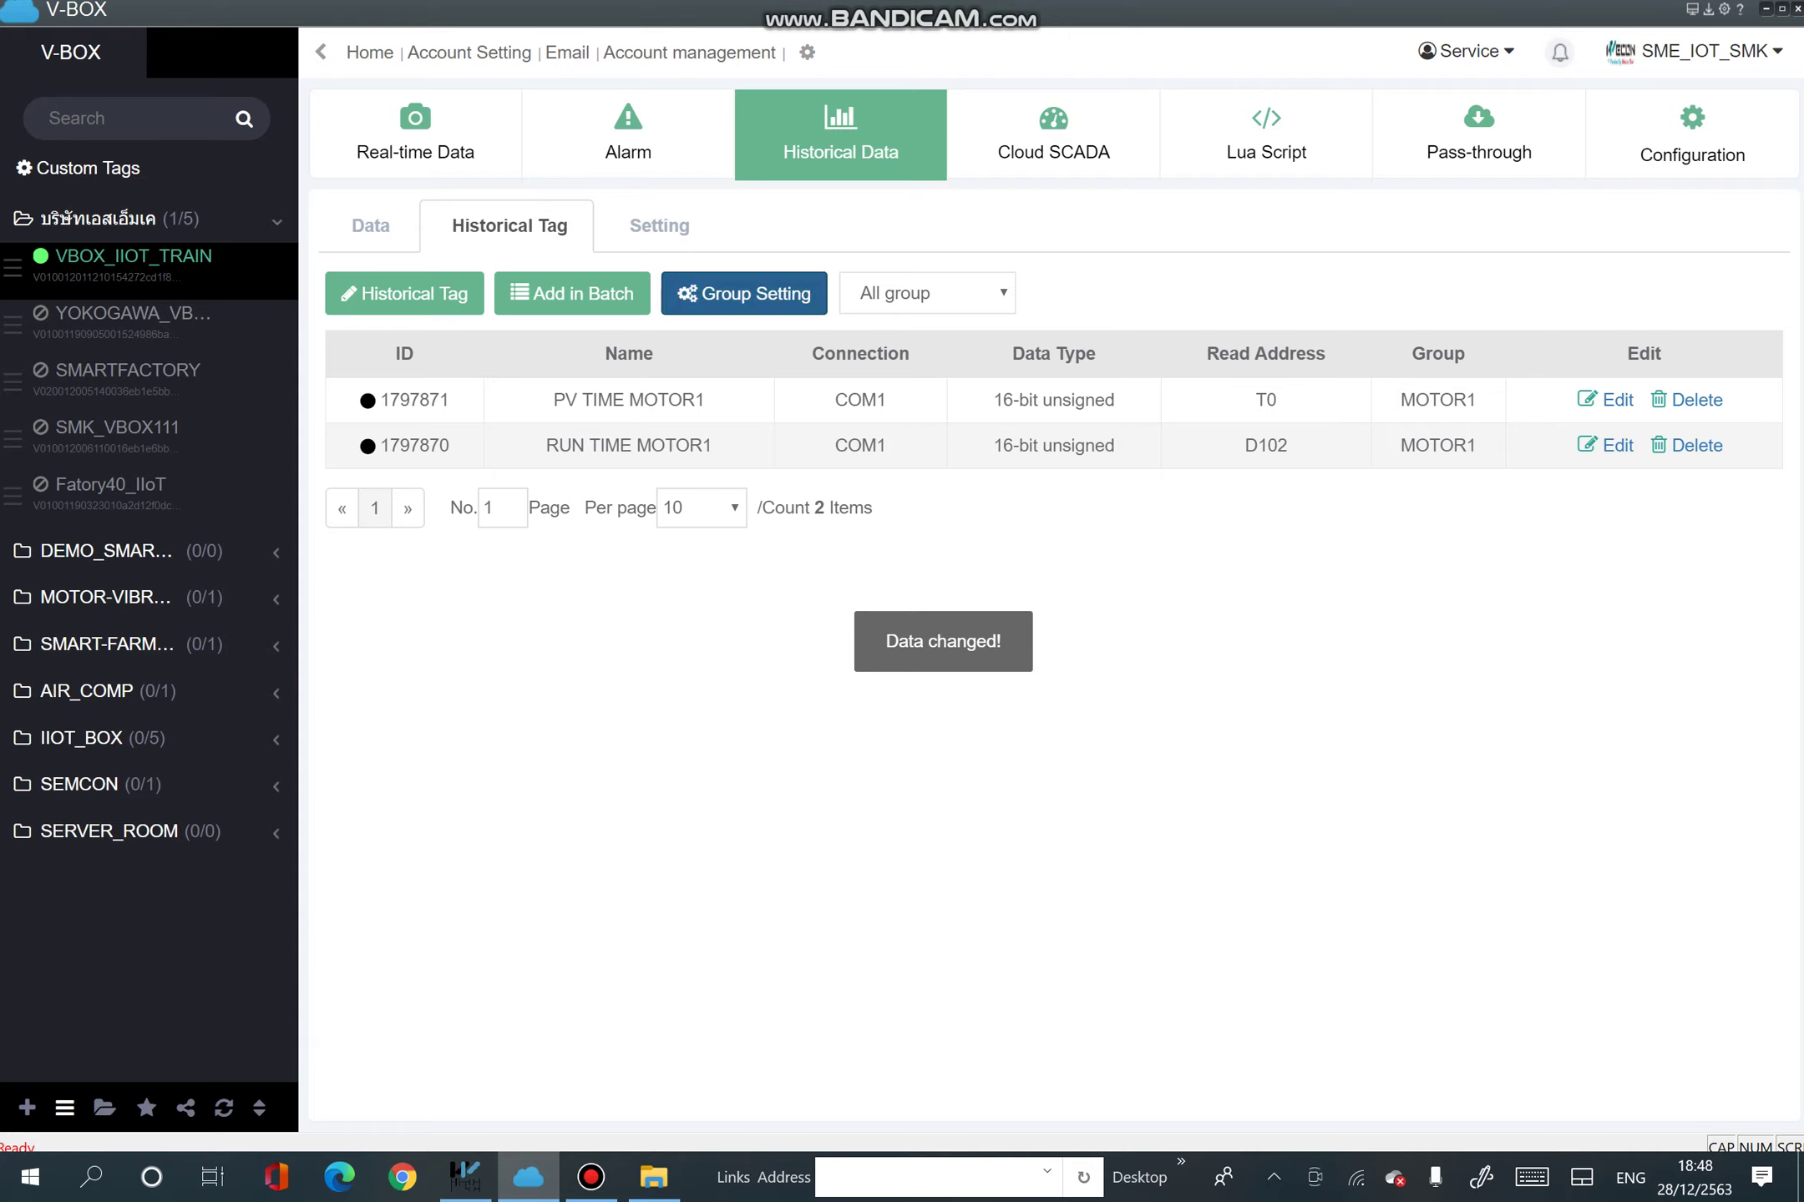
pyautogui.click(224, 1108)
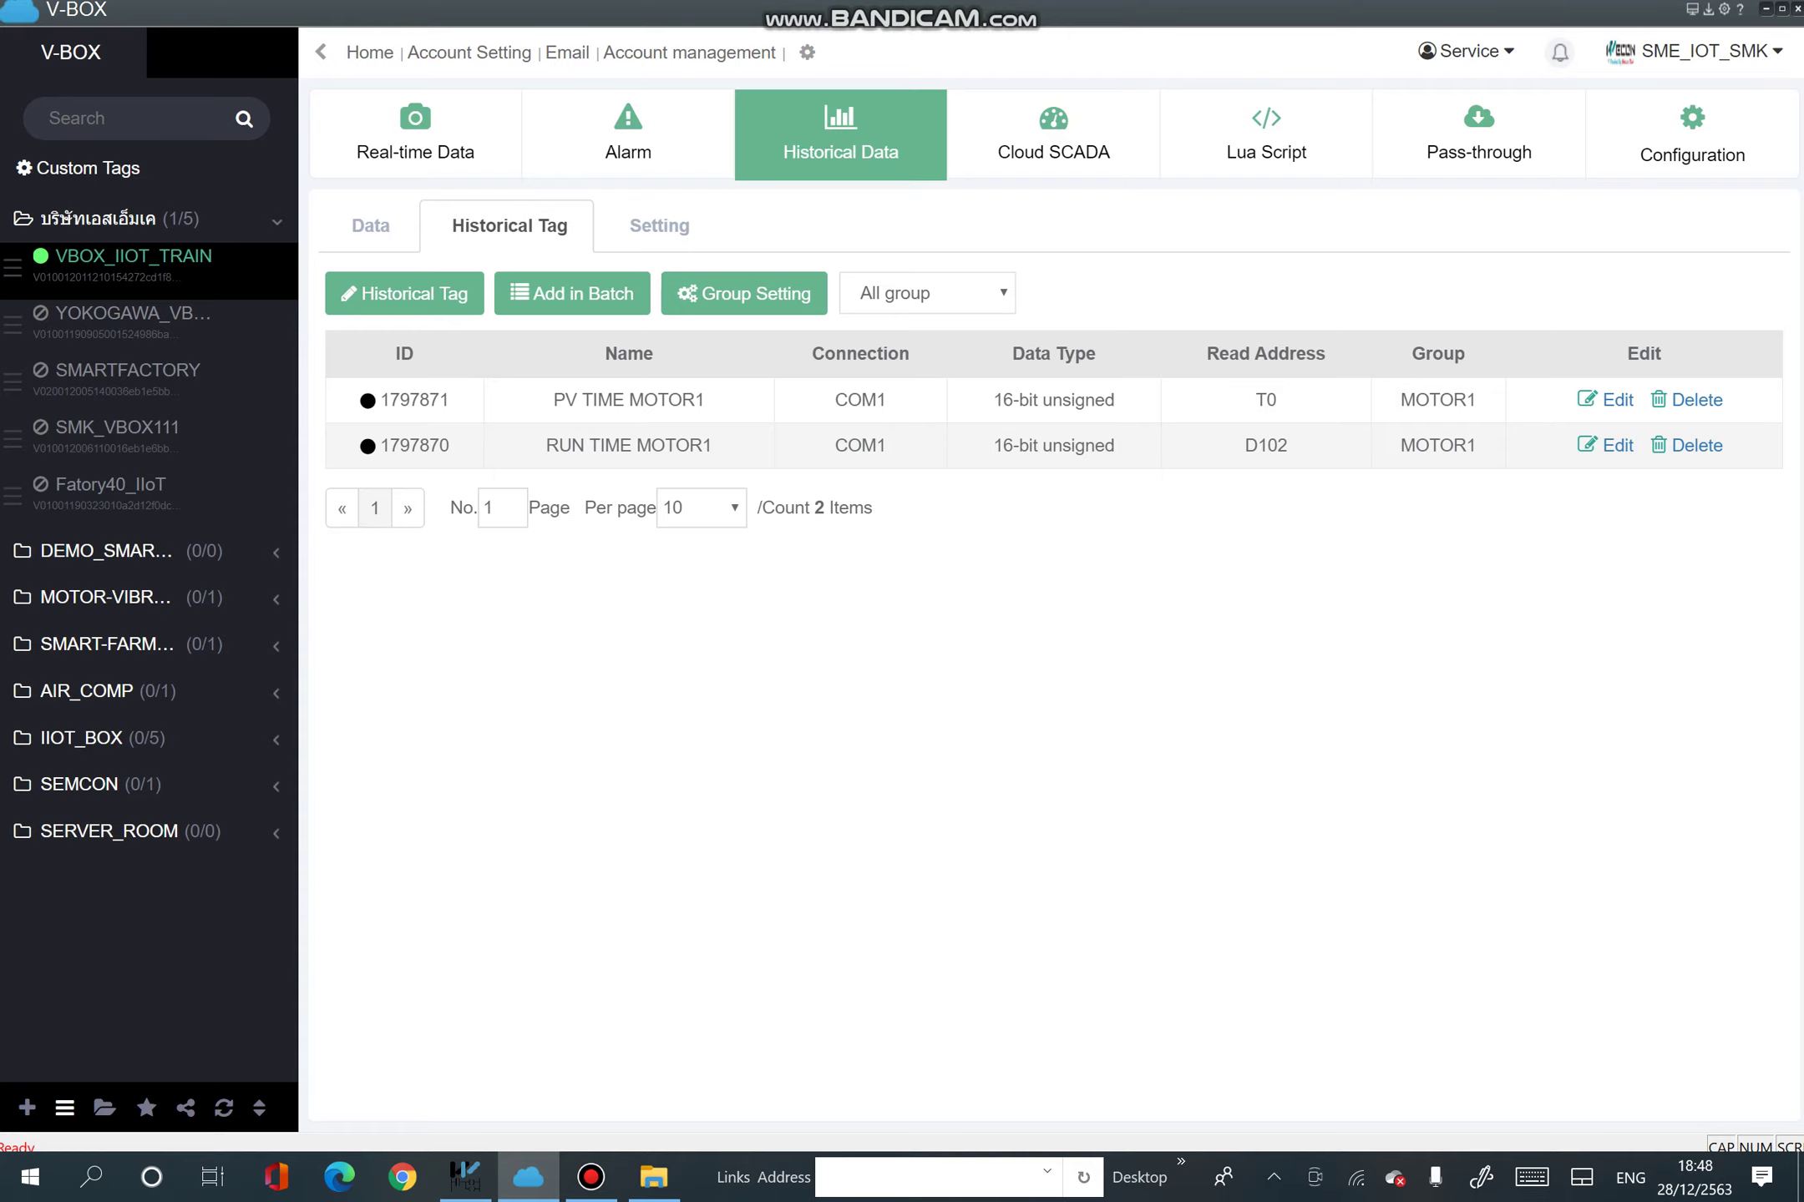
# Rename the D102 historical tag as RUN TIME, save it, and recheck its settings.
pyautogui.click(1612, 445)
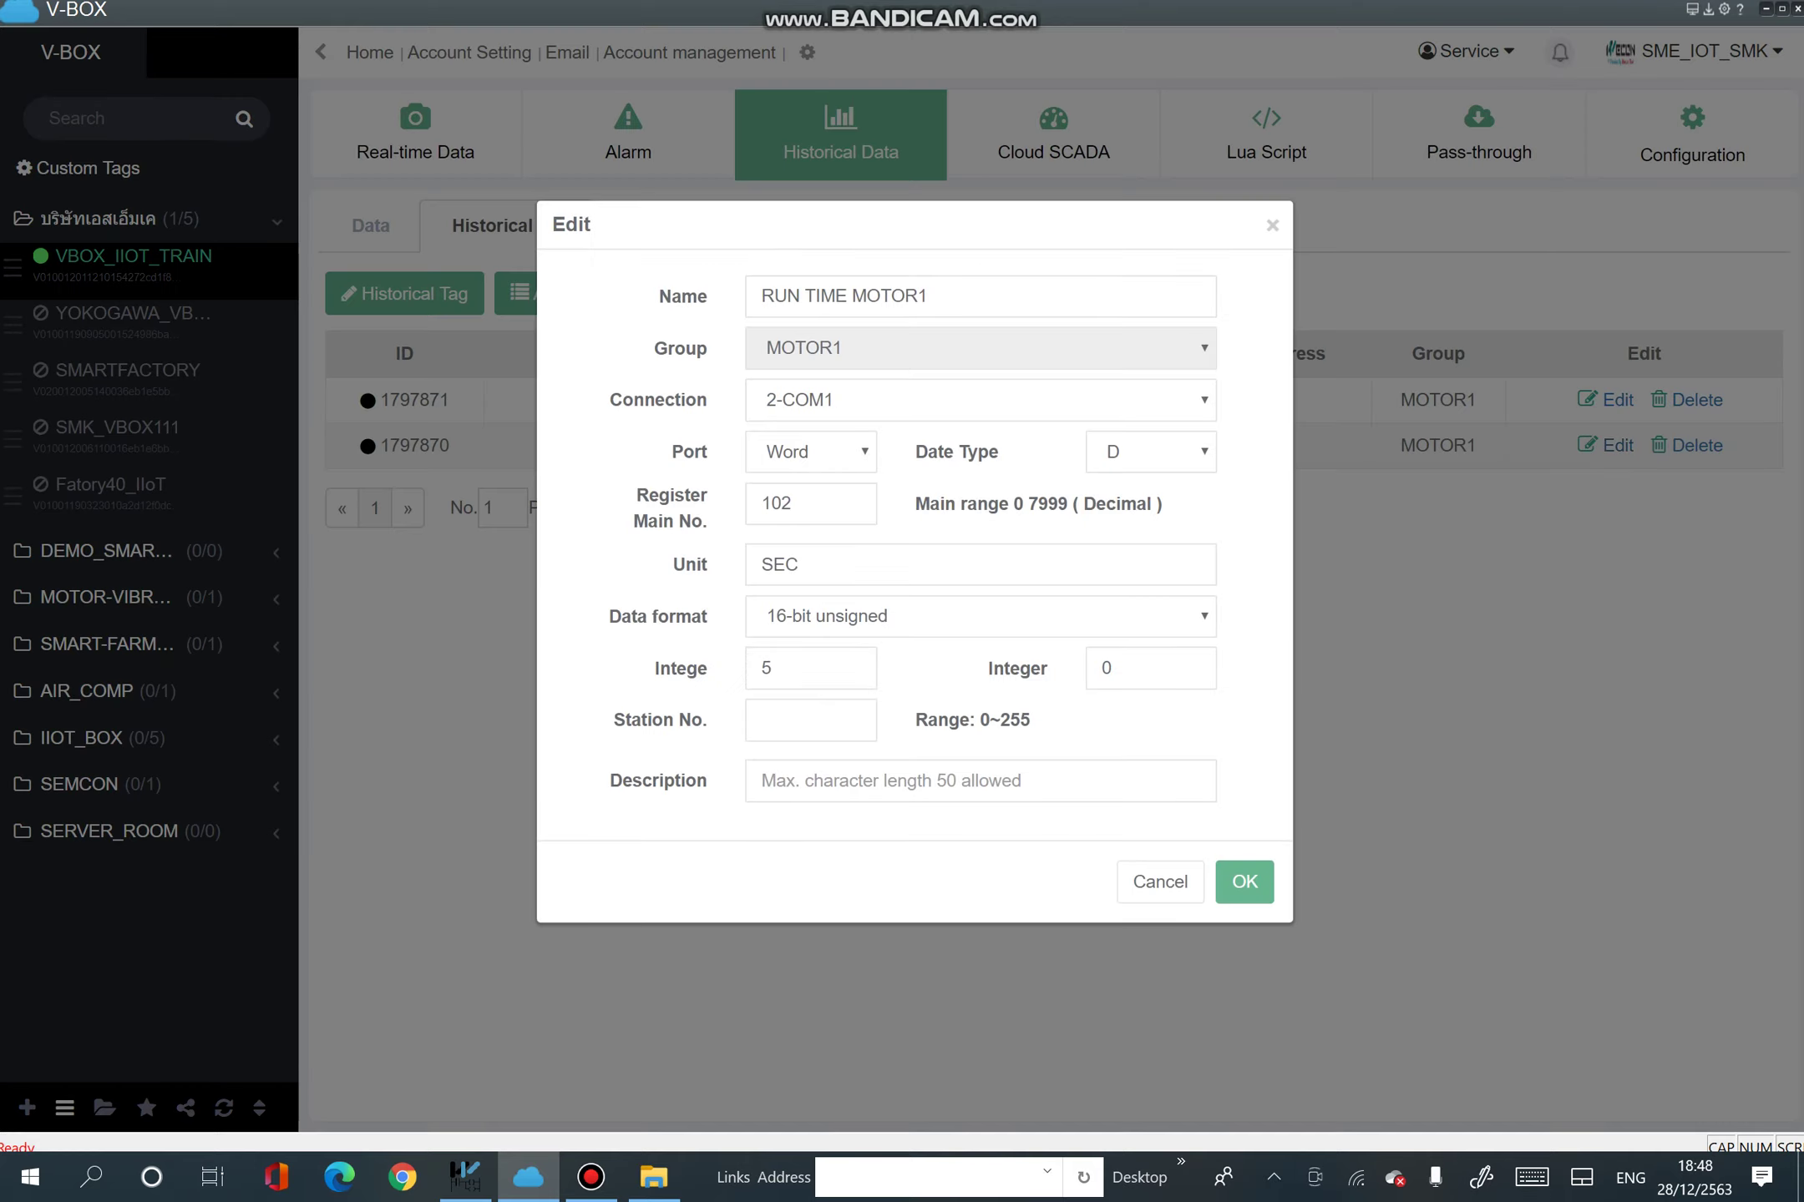
pyautogui.press('BackSpace')
pyautogui.press('BackSpace')
pyautogui.press('BackSpace')
pyautogui.press('BackSpace')
pyautogui.press('BackSpace')
pyautogui.press('BackSpace')
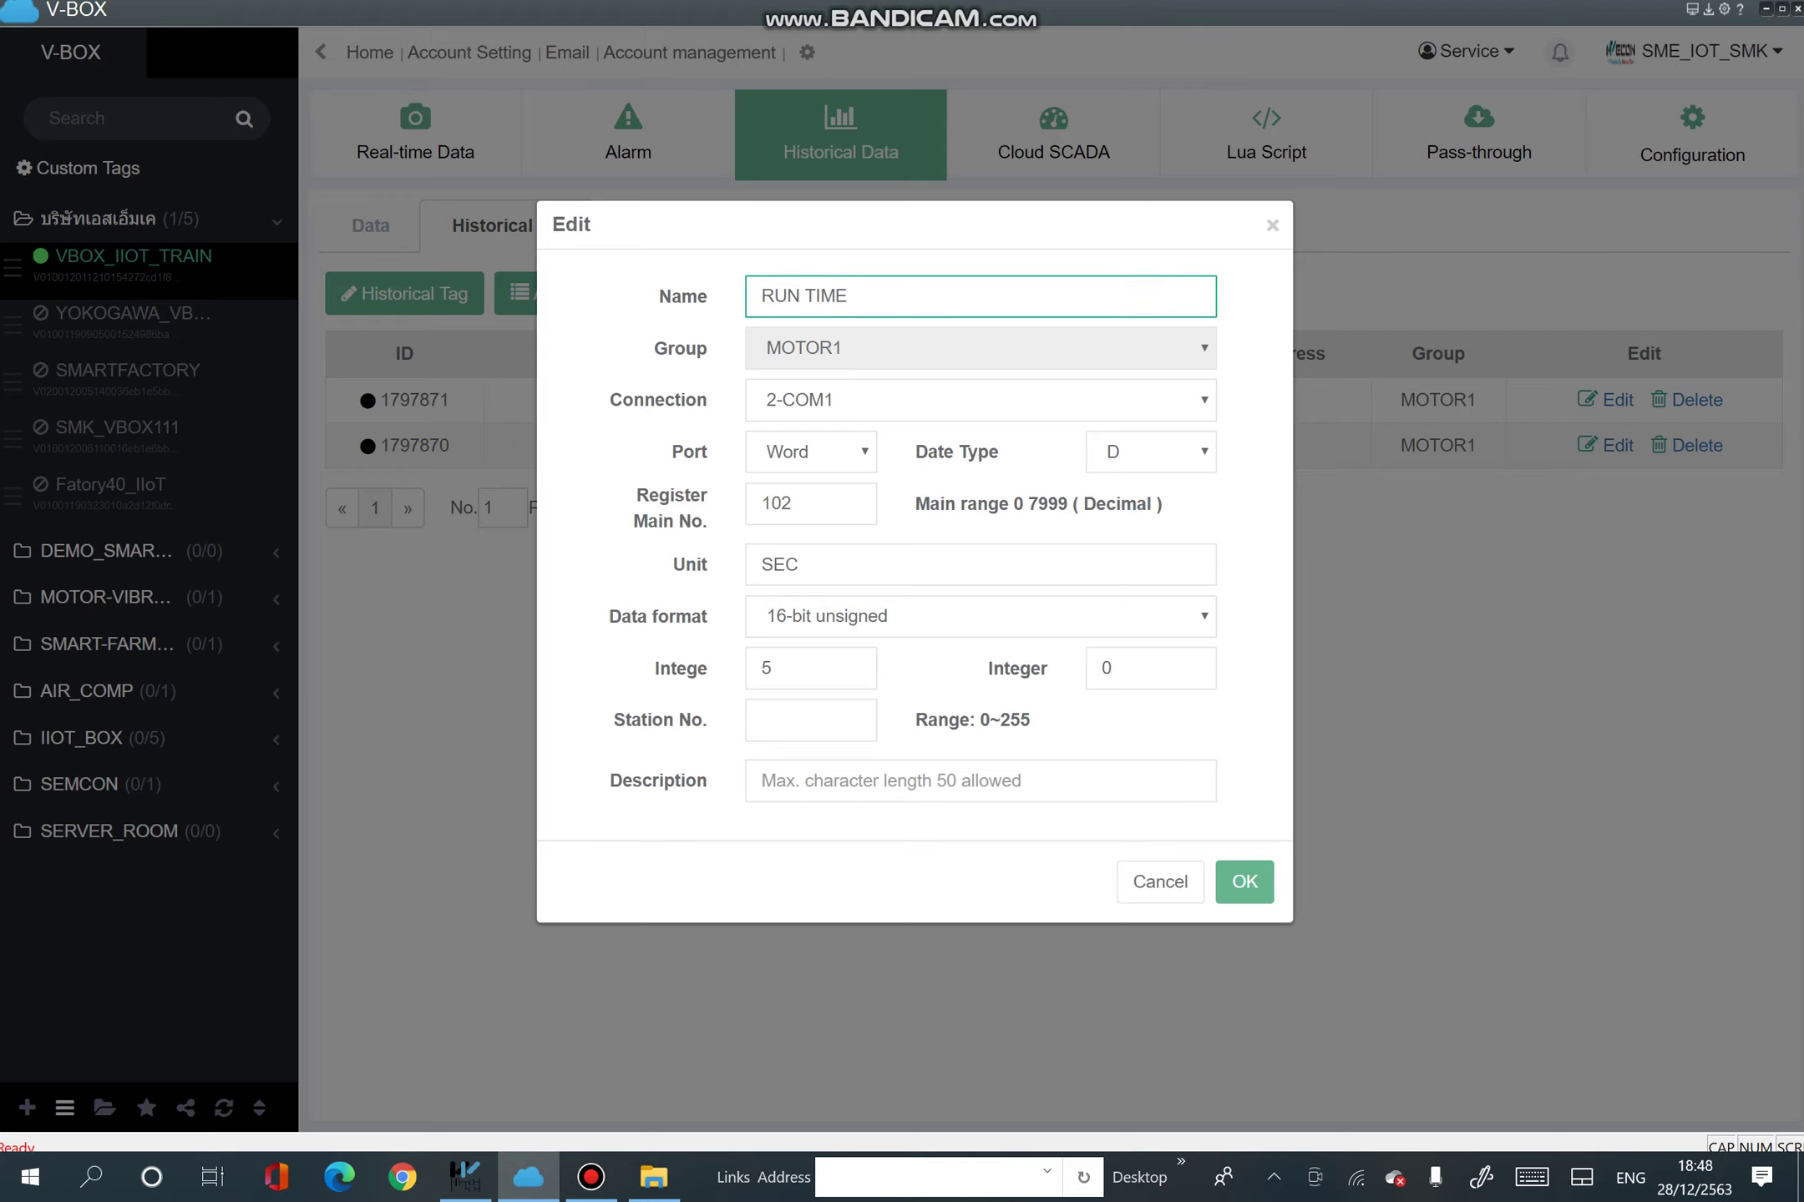
pyautogui.click(1244, 882)
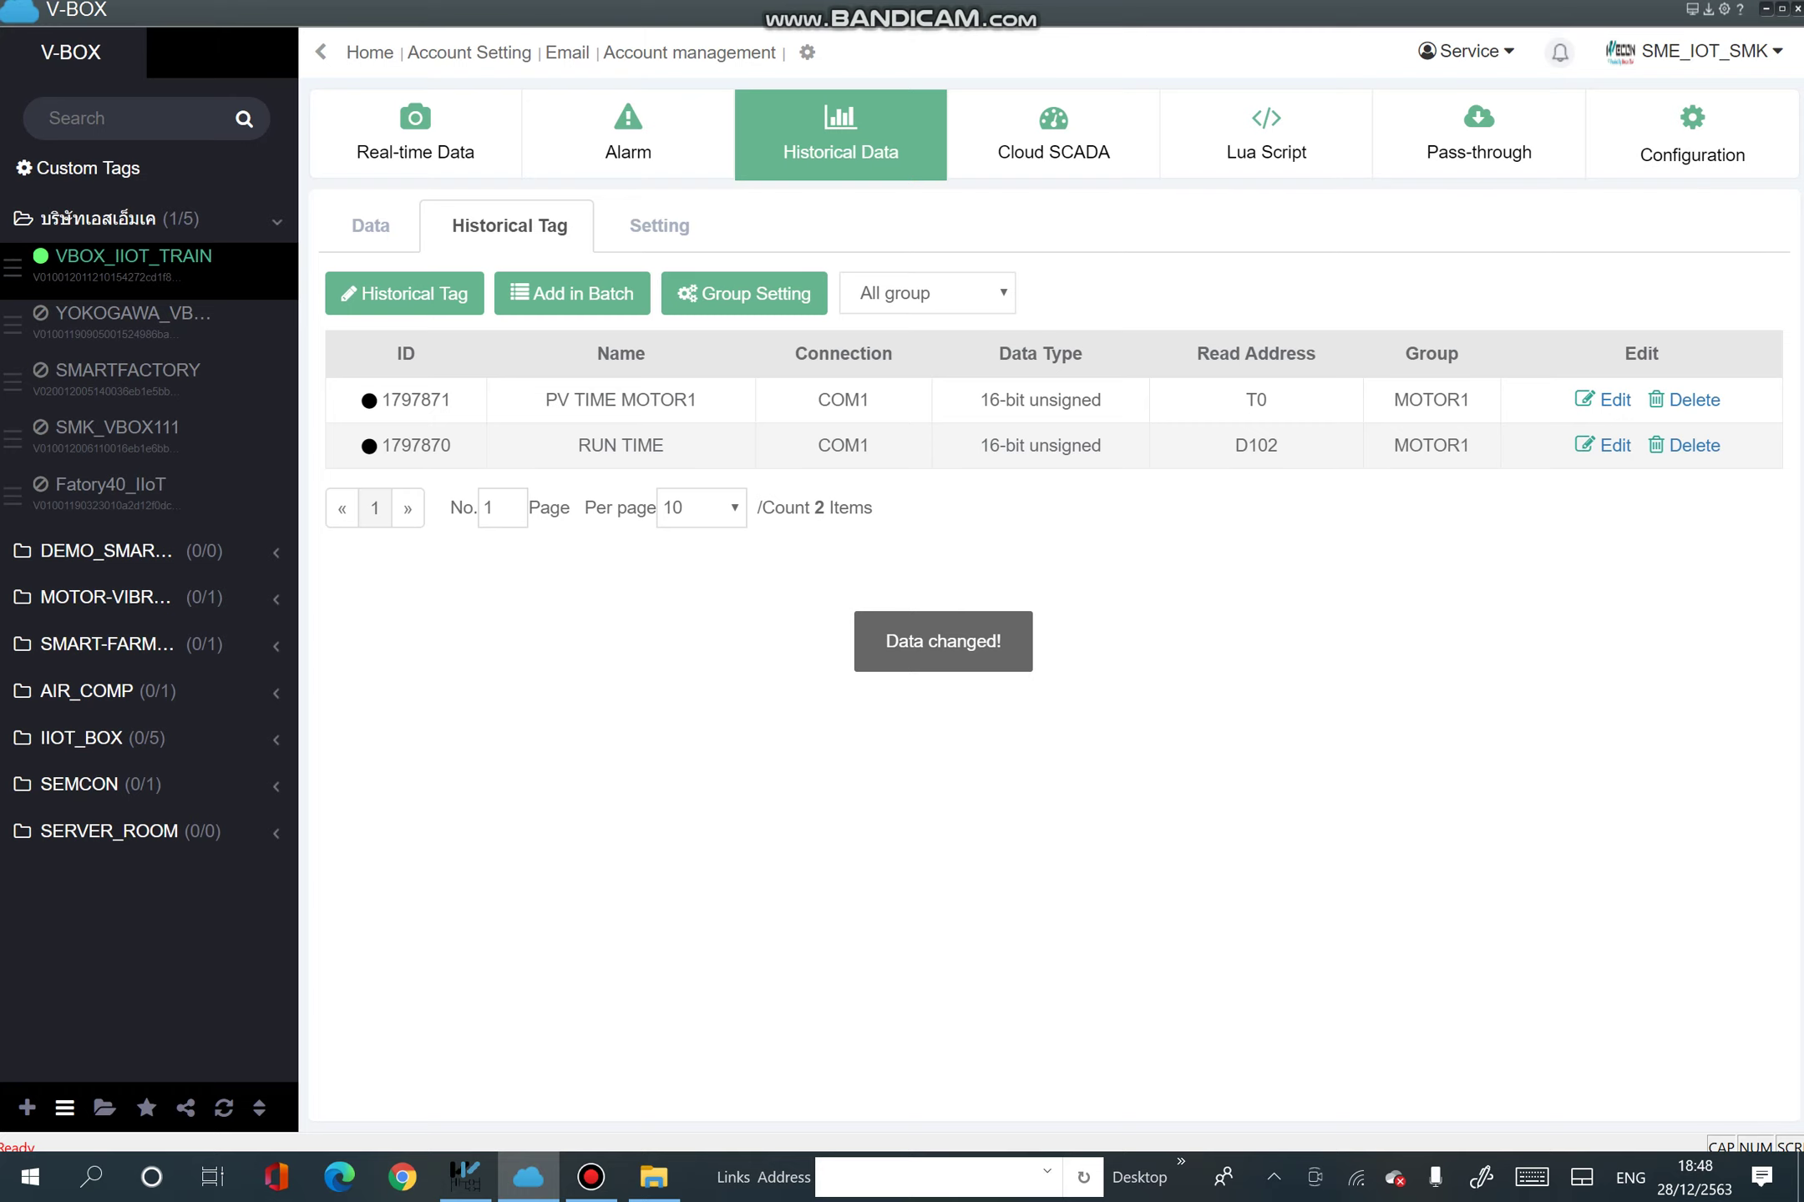
pyautogui.click(1613, 445)
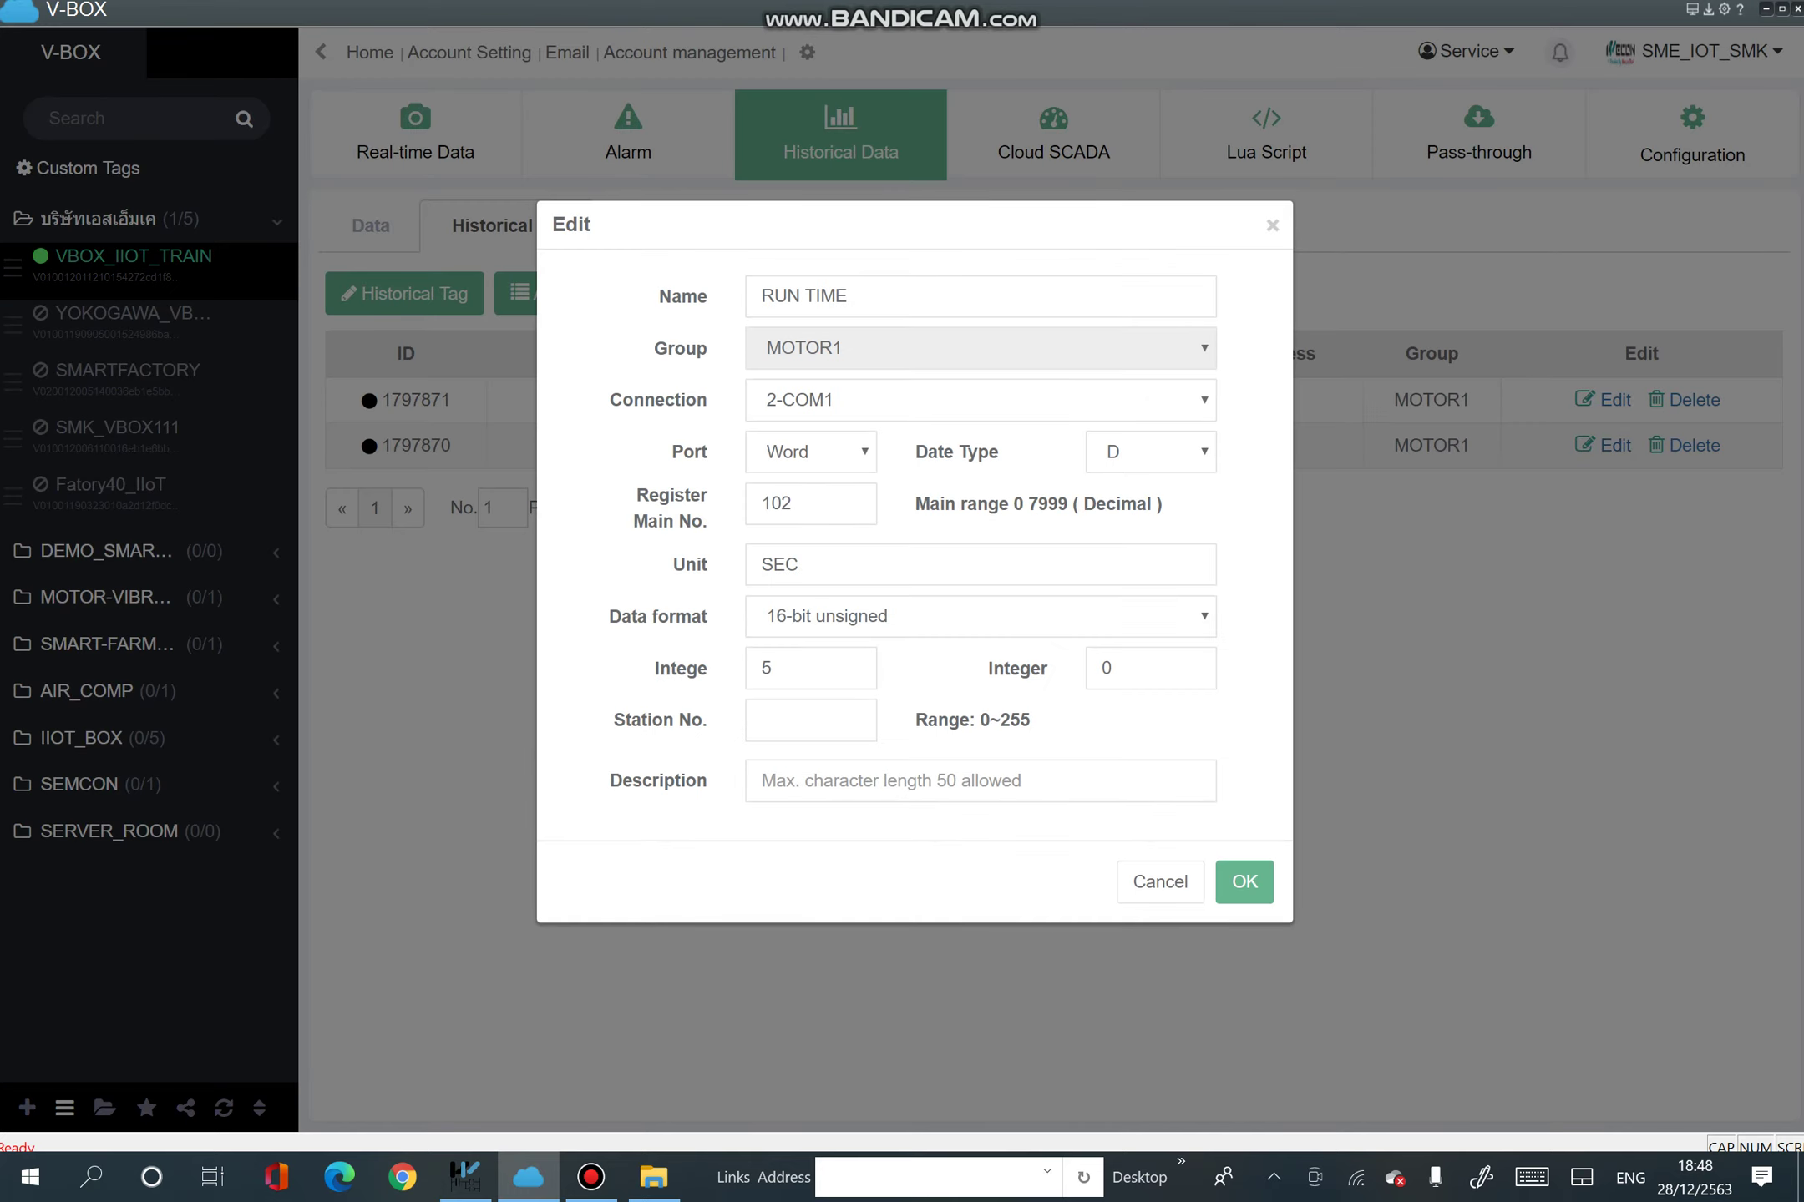
pyautogui.click(1273, 225)
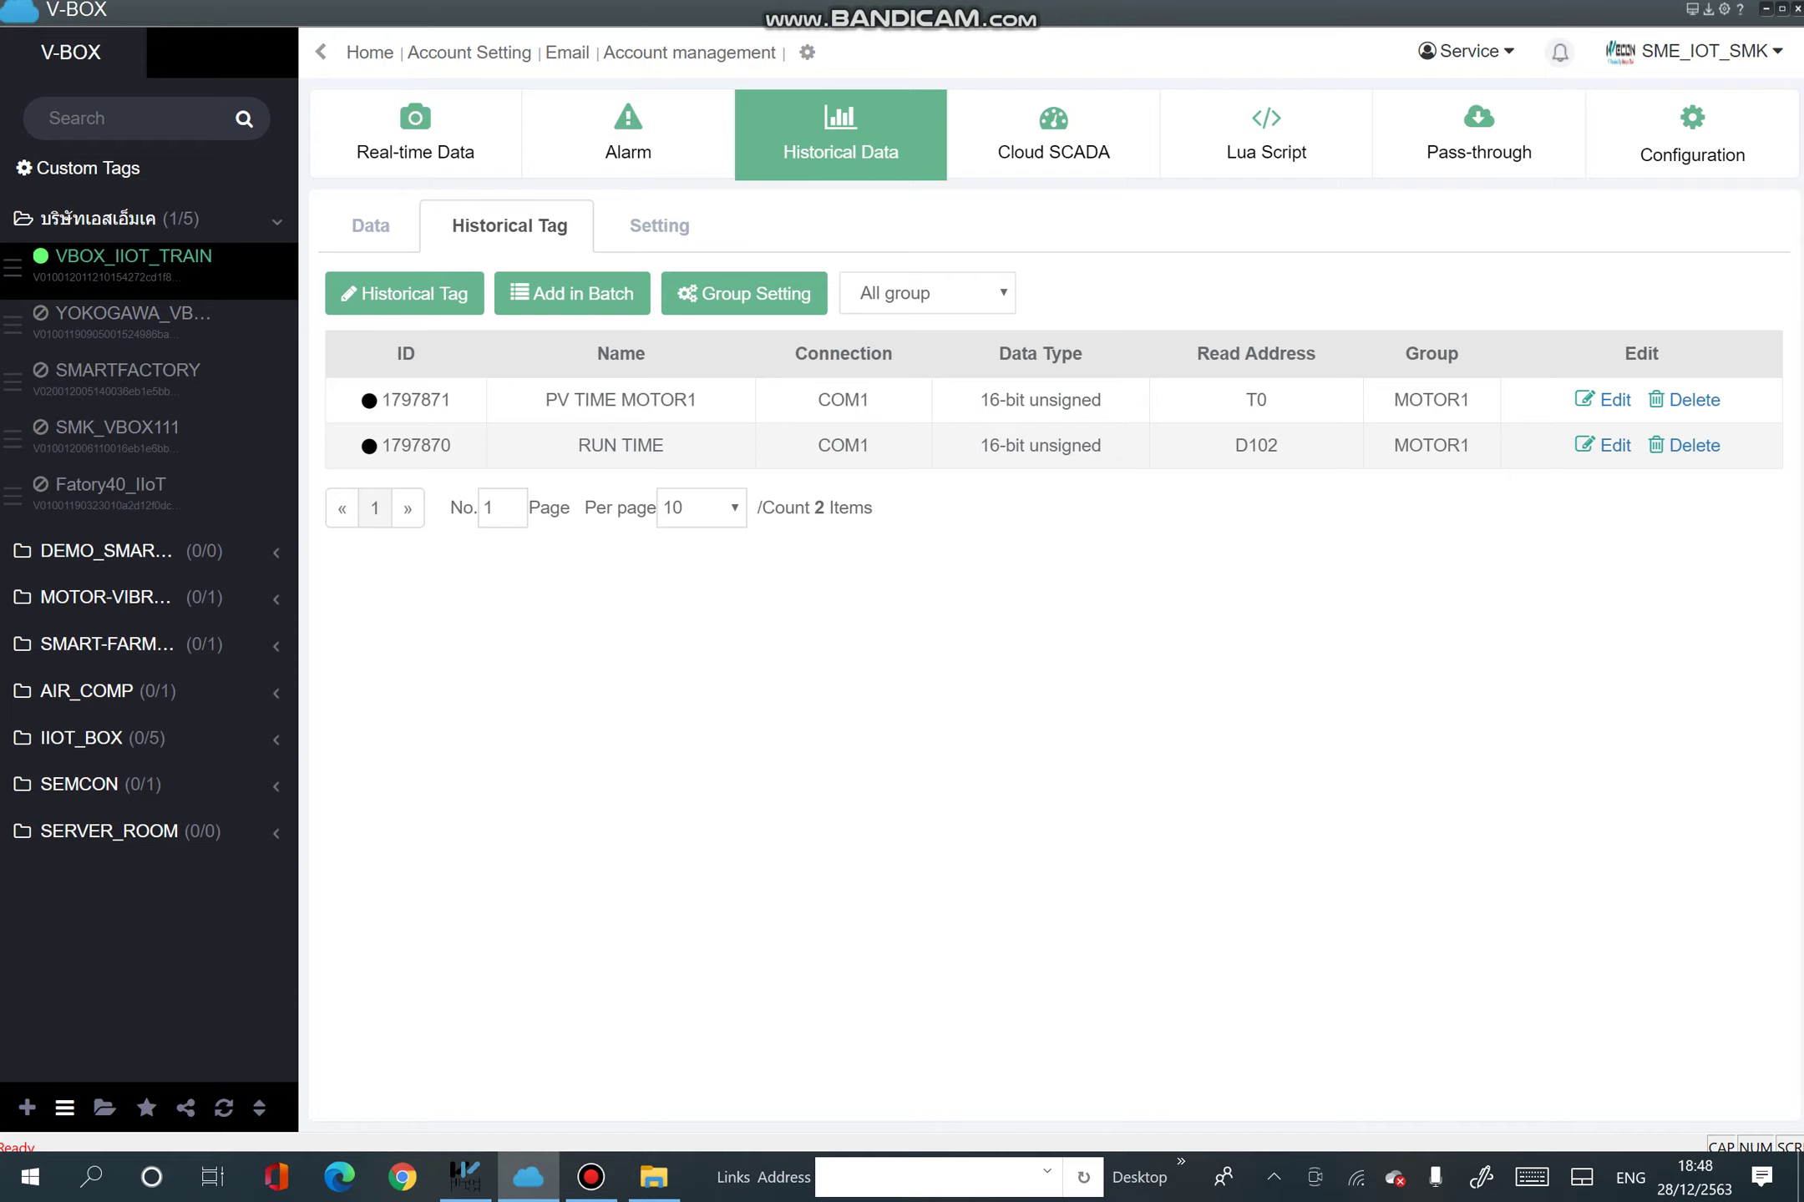
# Force-sync the updated tag configuration to VBOX_IIOT_TRAIN again and accept the update.
pyautogui.click(1692, 134)
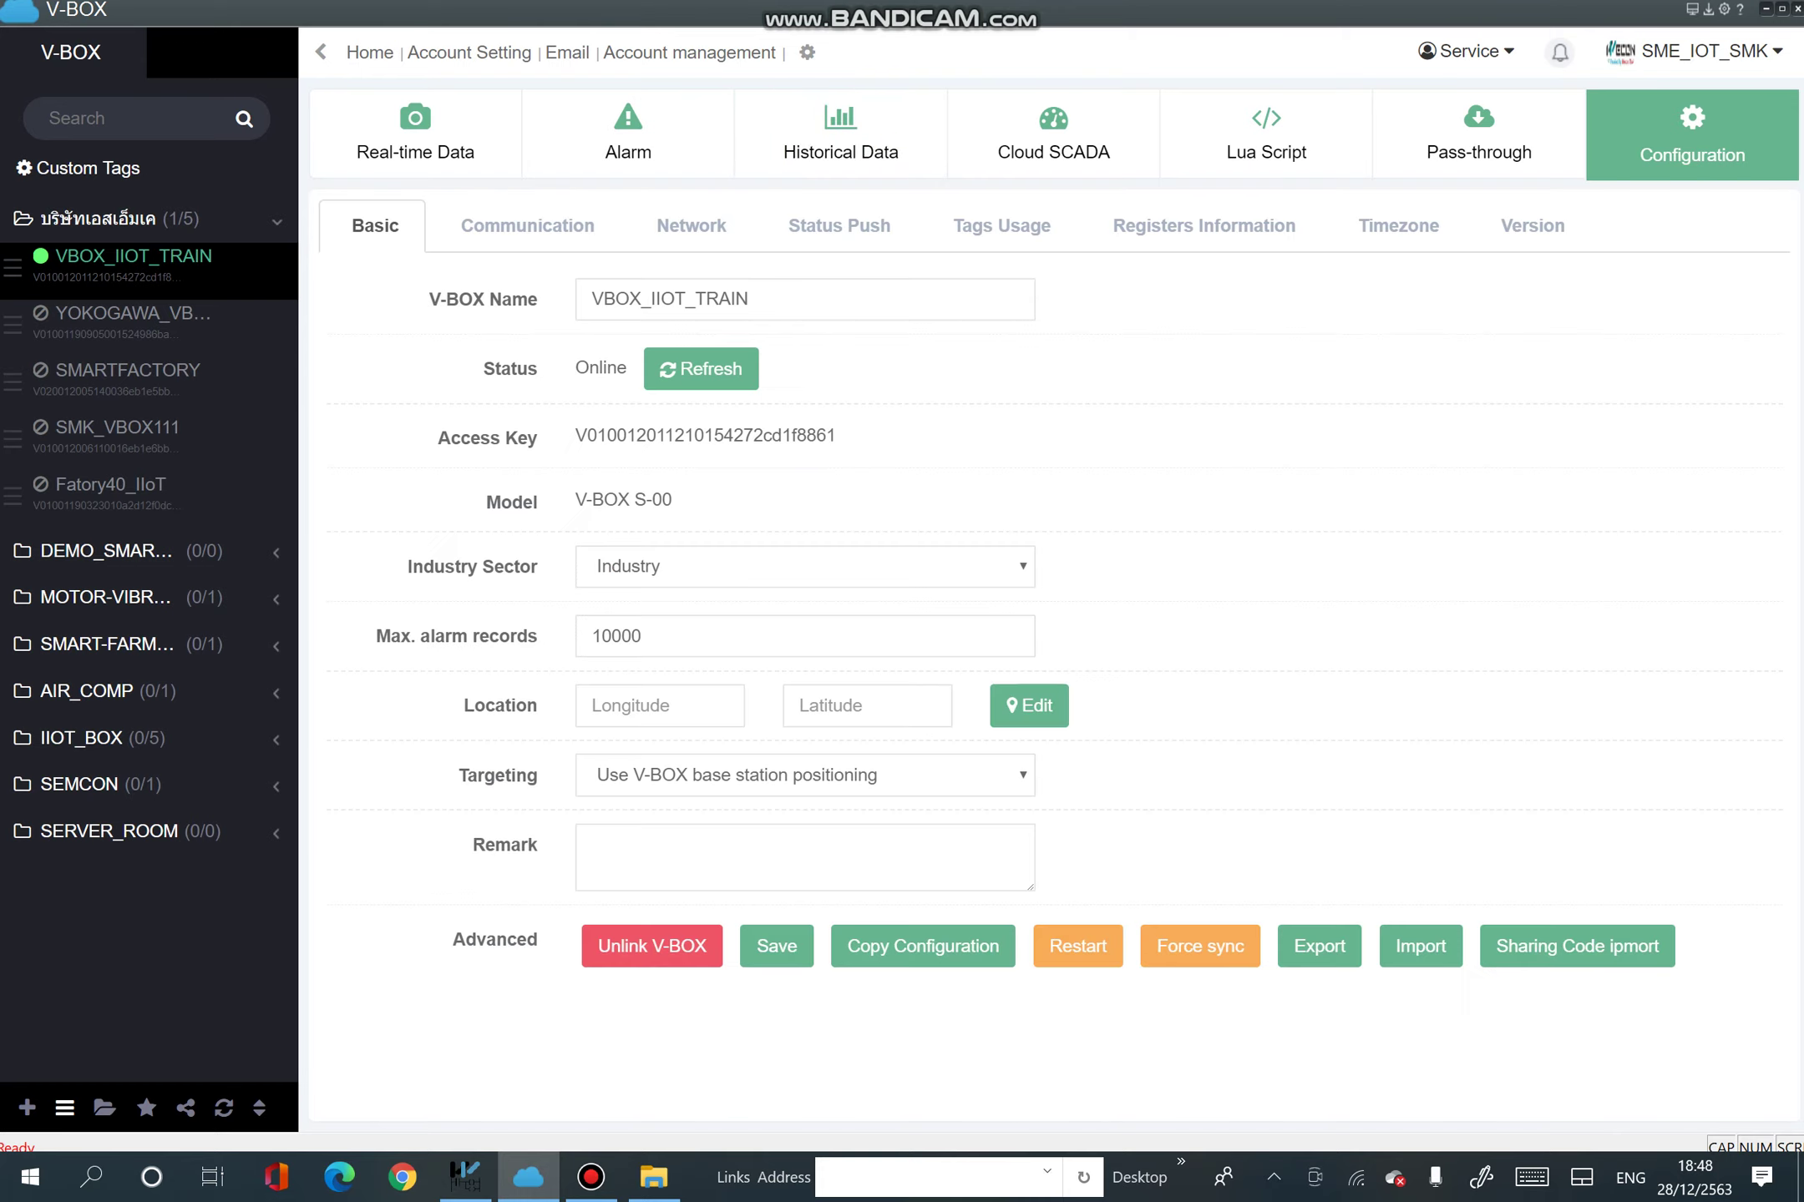
pyautogui.click(1200, 946)
pyautogui.click(952, 480)
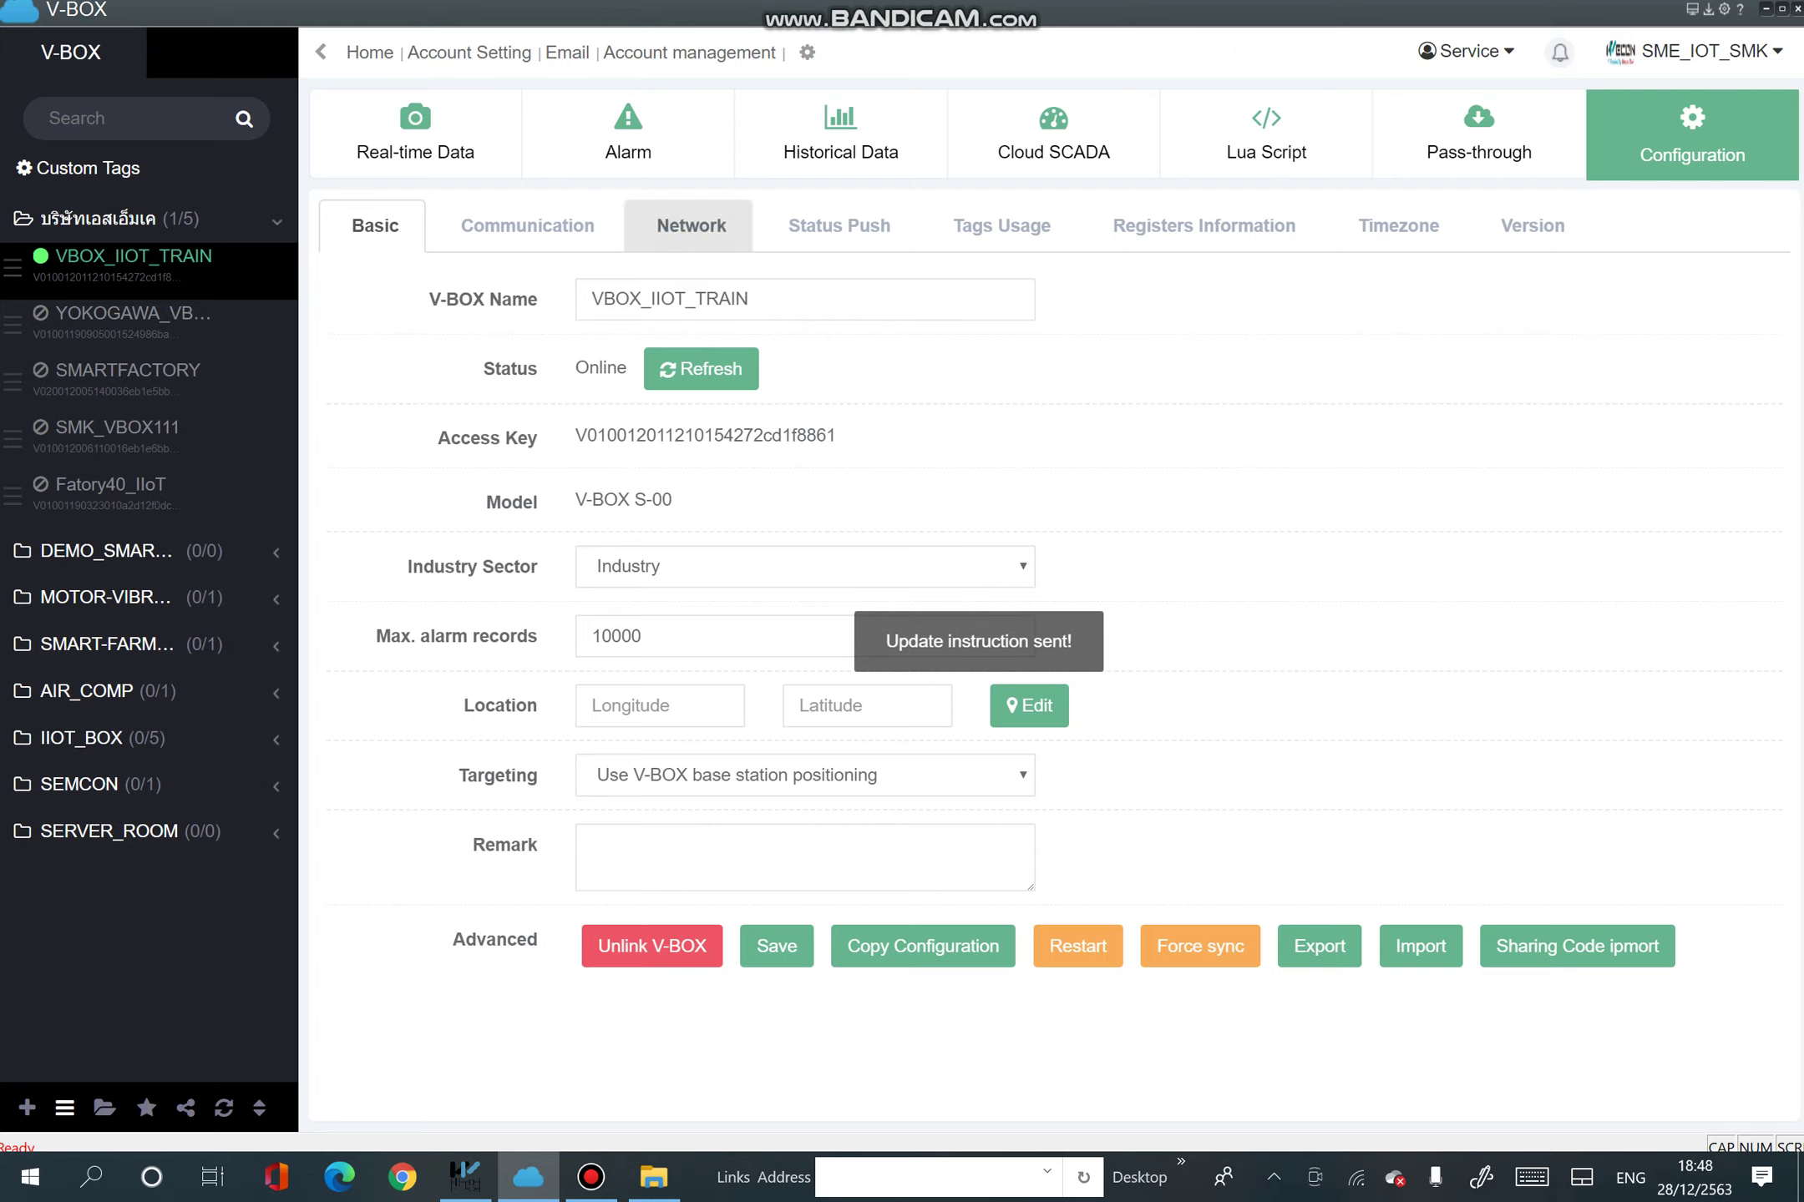
# Check the MOTOR1 group's historical data and view the historical data push setting.
pyautogui.click(840, 133)
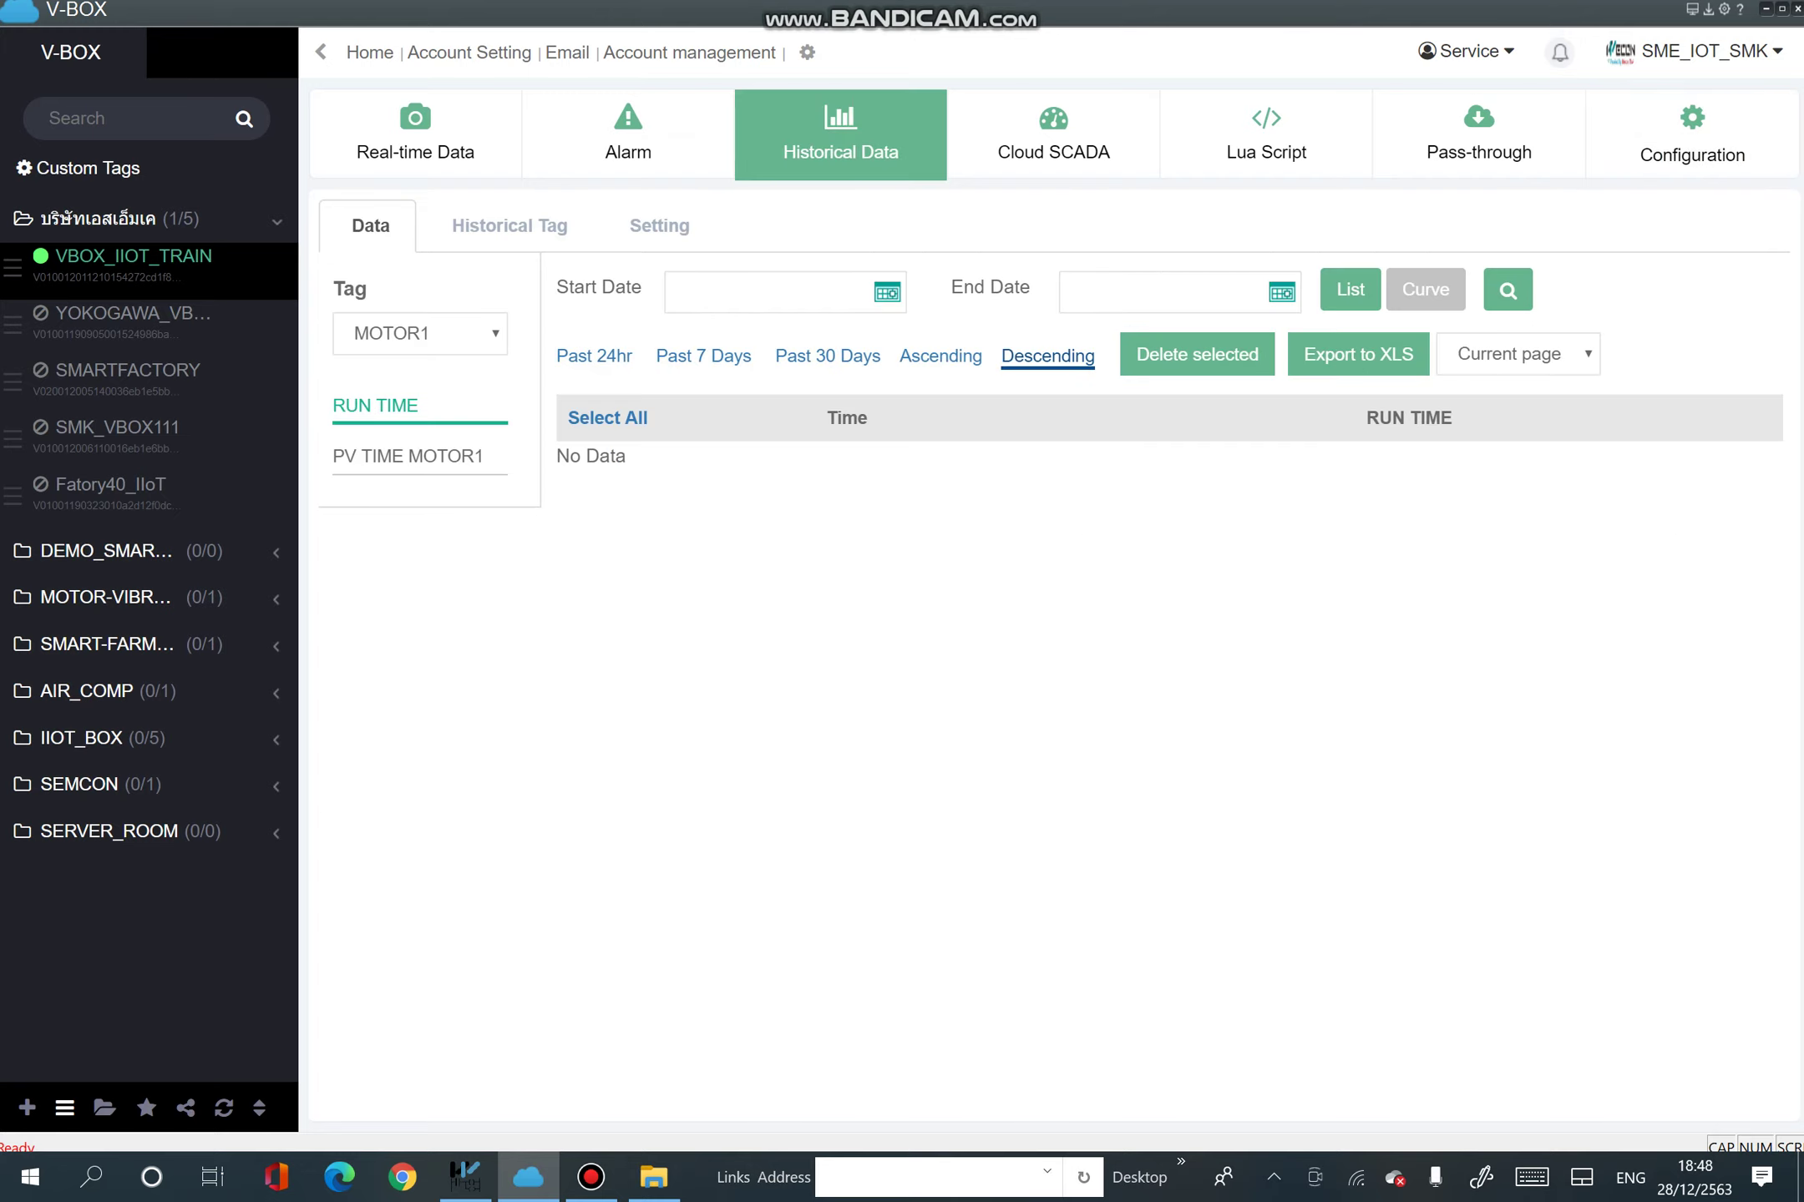
pyautogui.click(659, 225)
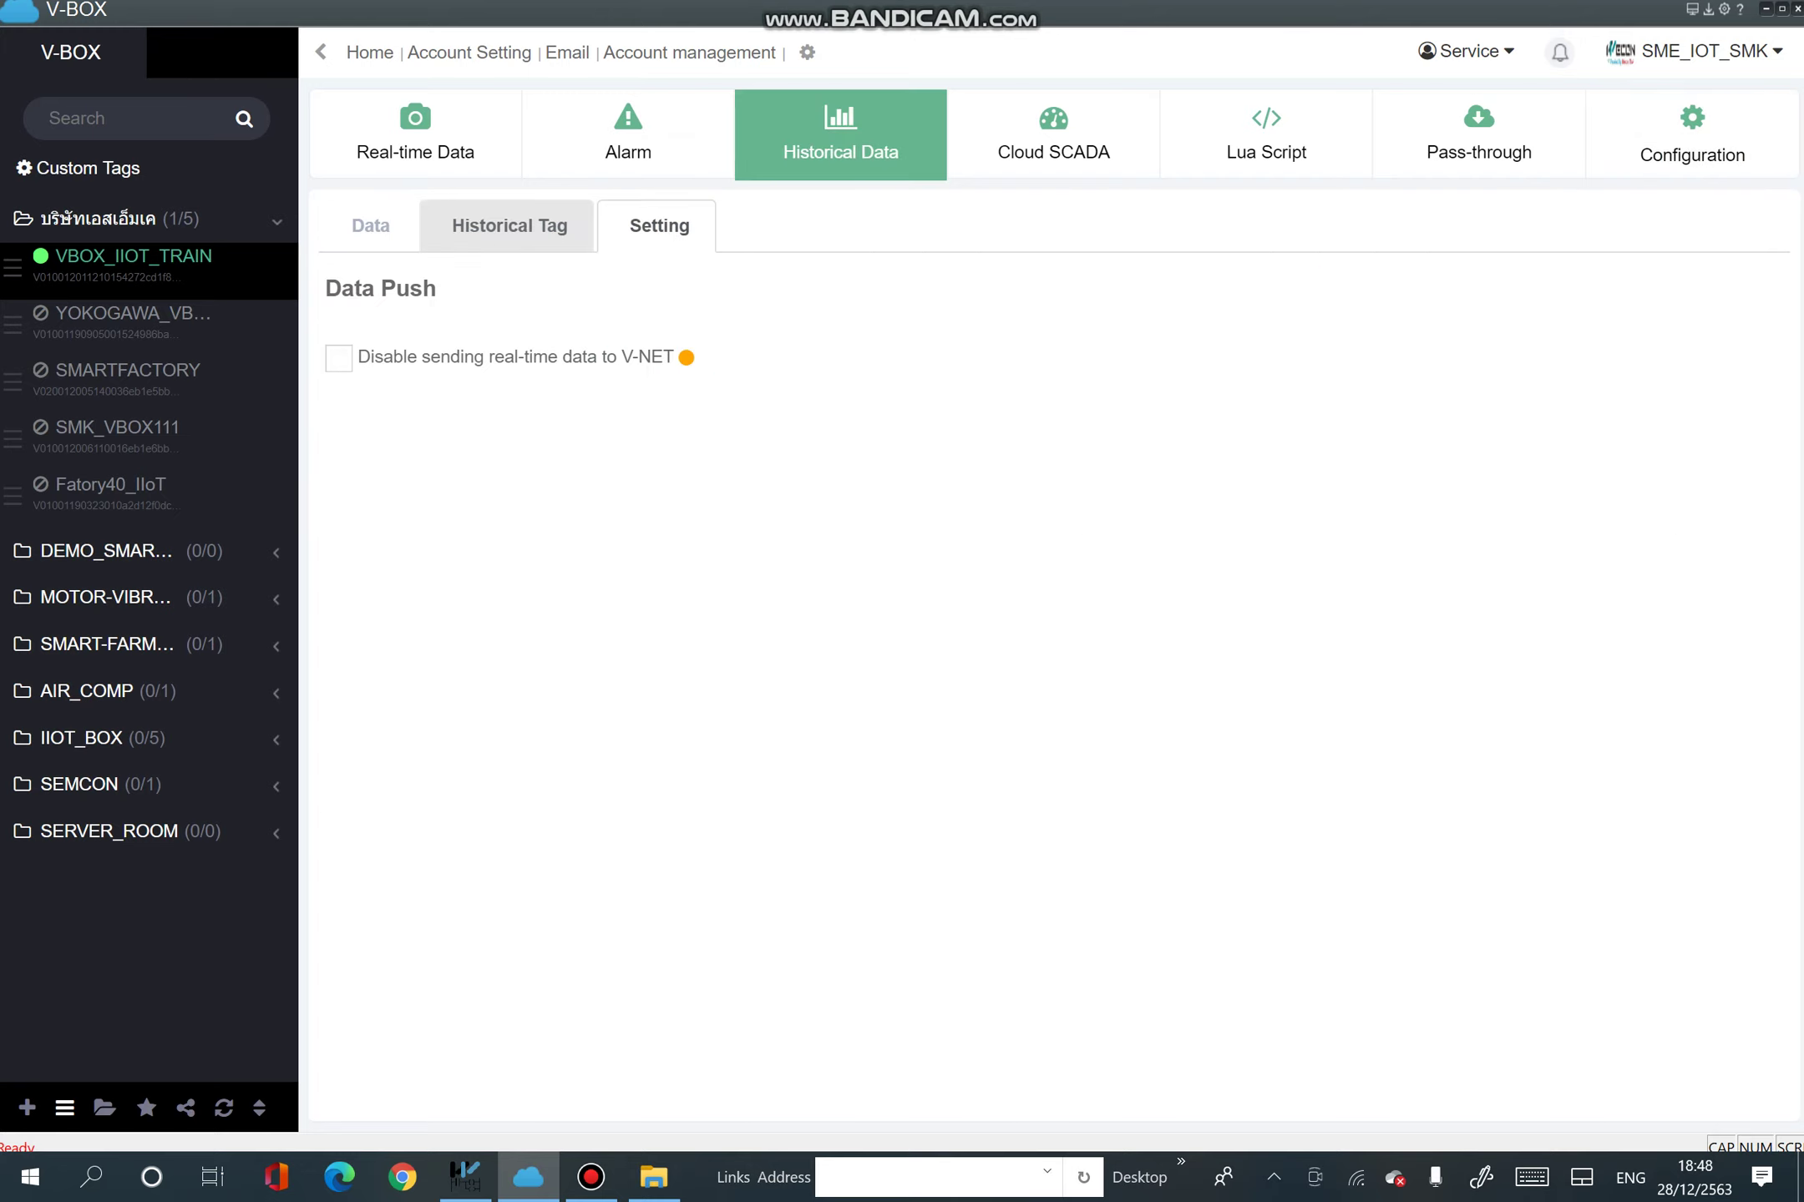
# Review the historical tag list and force-sync the configuration to VBOX_IIOT_TRAIN, accepting the update.
pyautogui.click(509, 226)
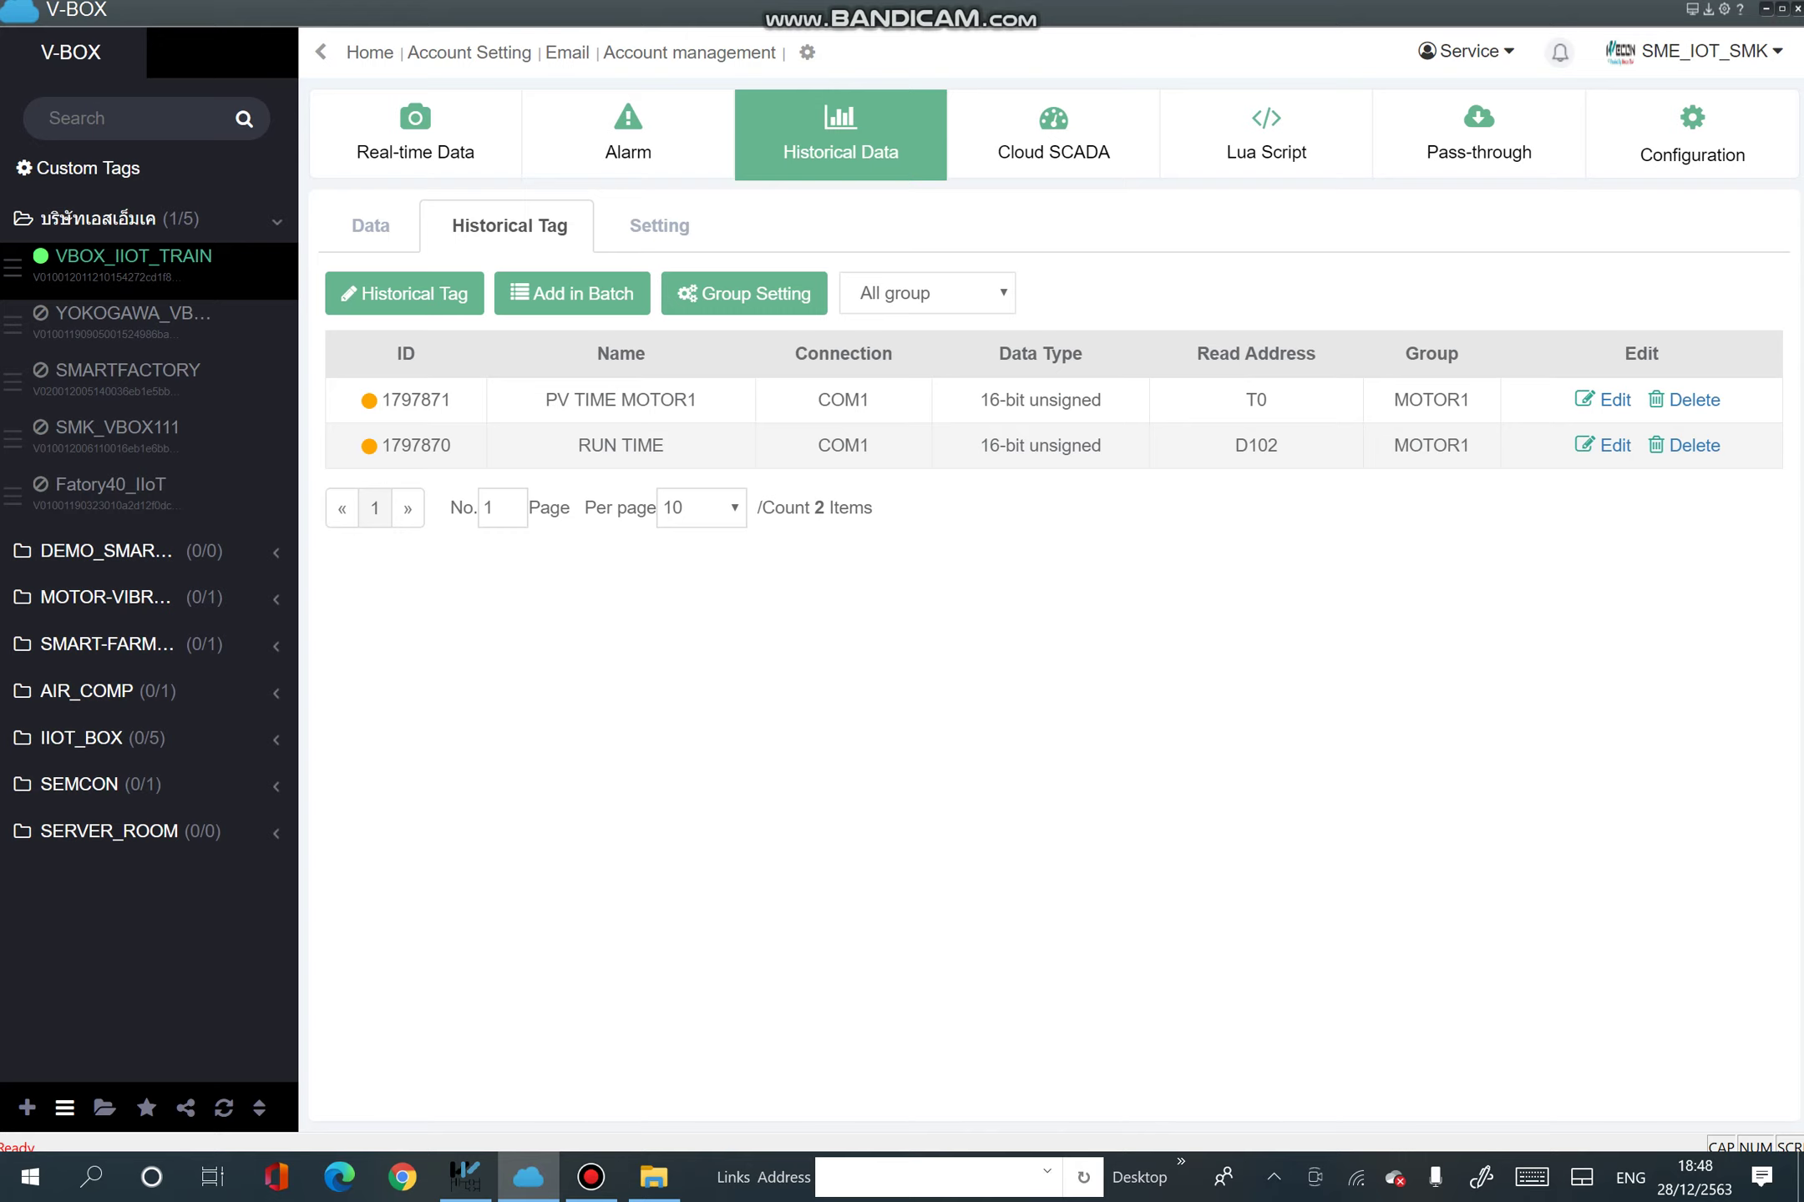
pyautogui.click(1691, 133)
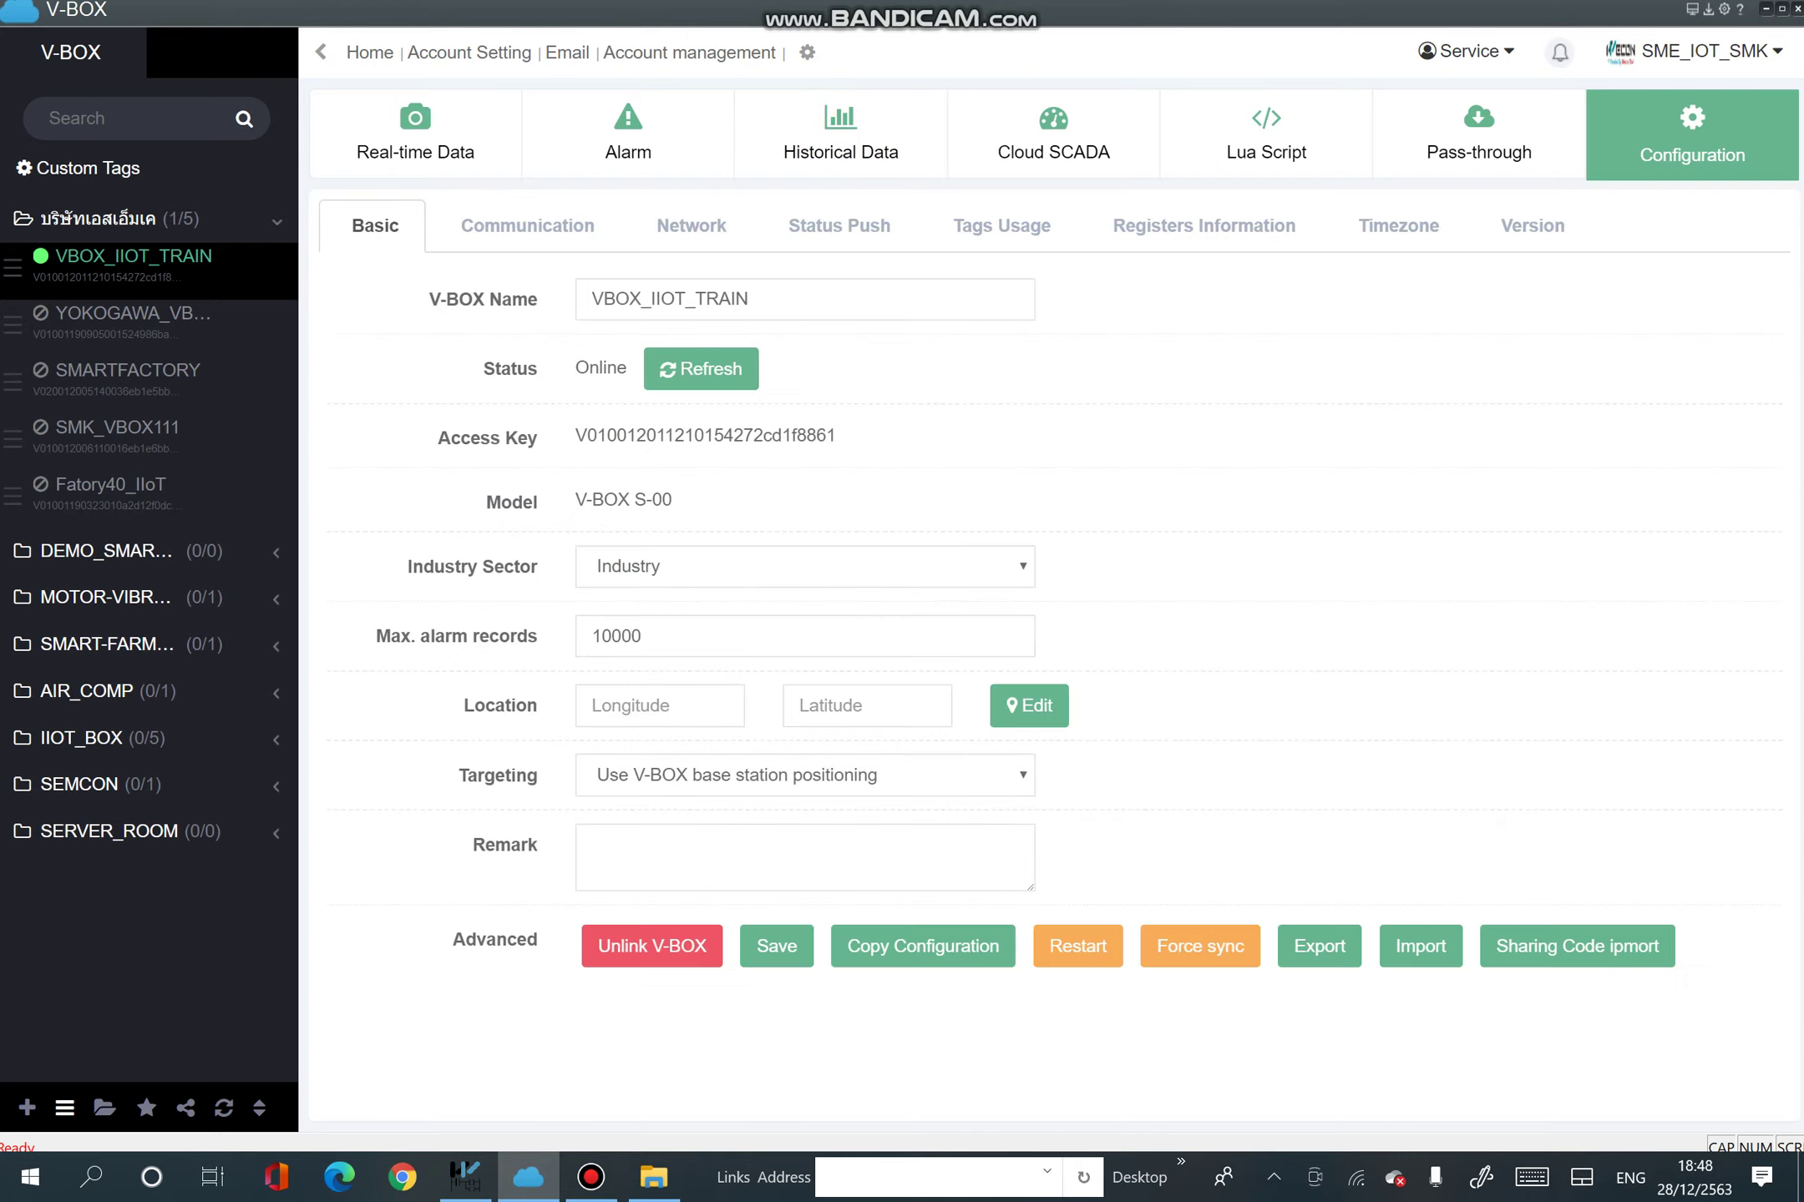
pyautogui.click(1200, 946)
pyautogui.click(951, 460)
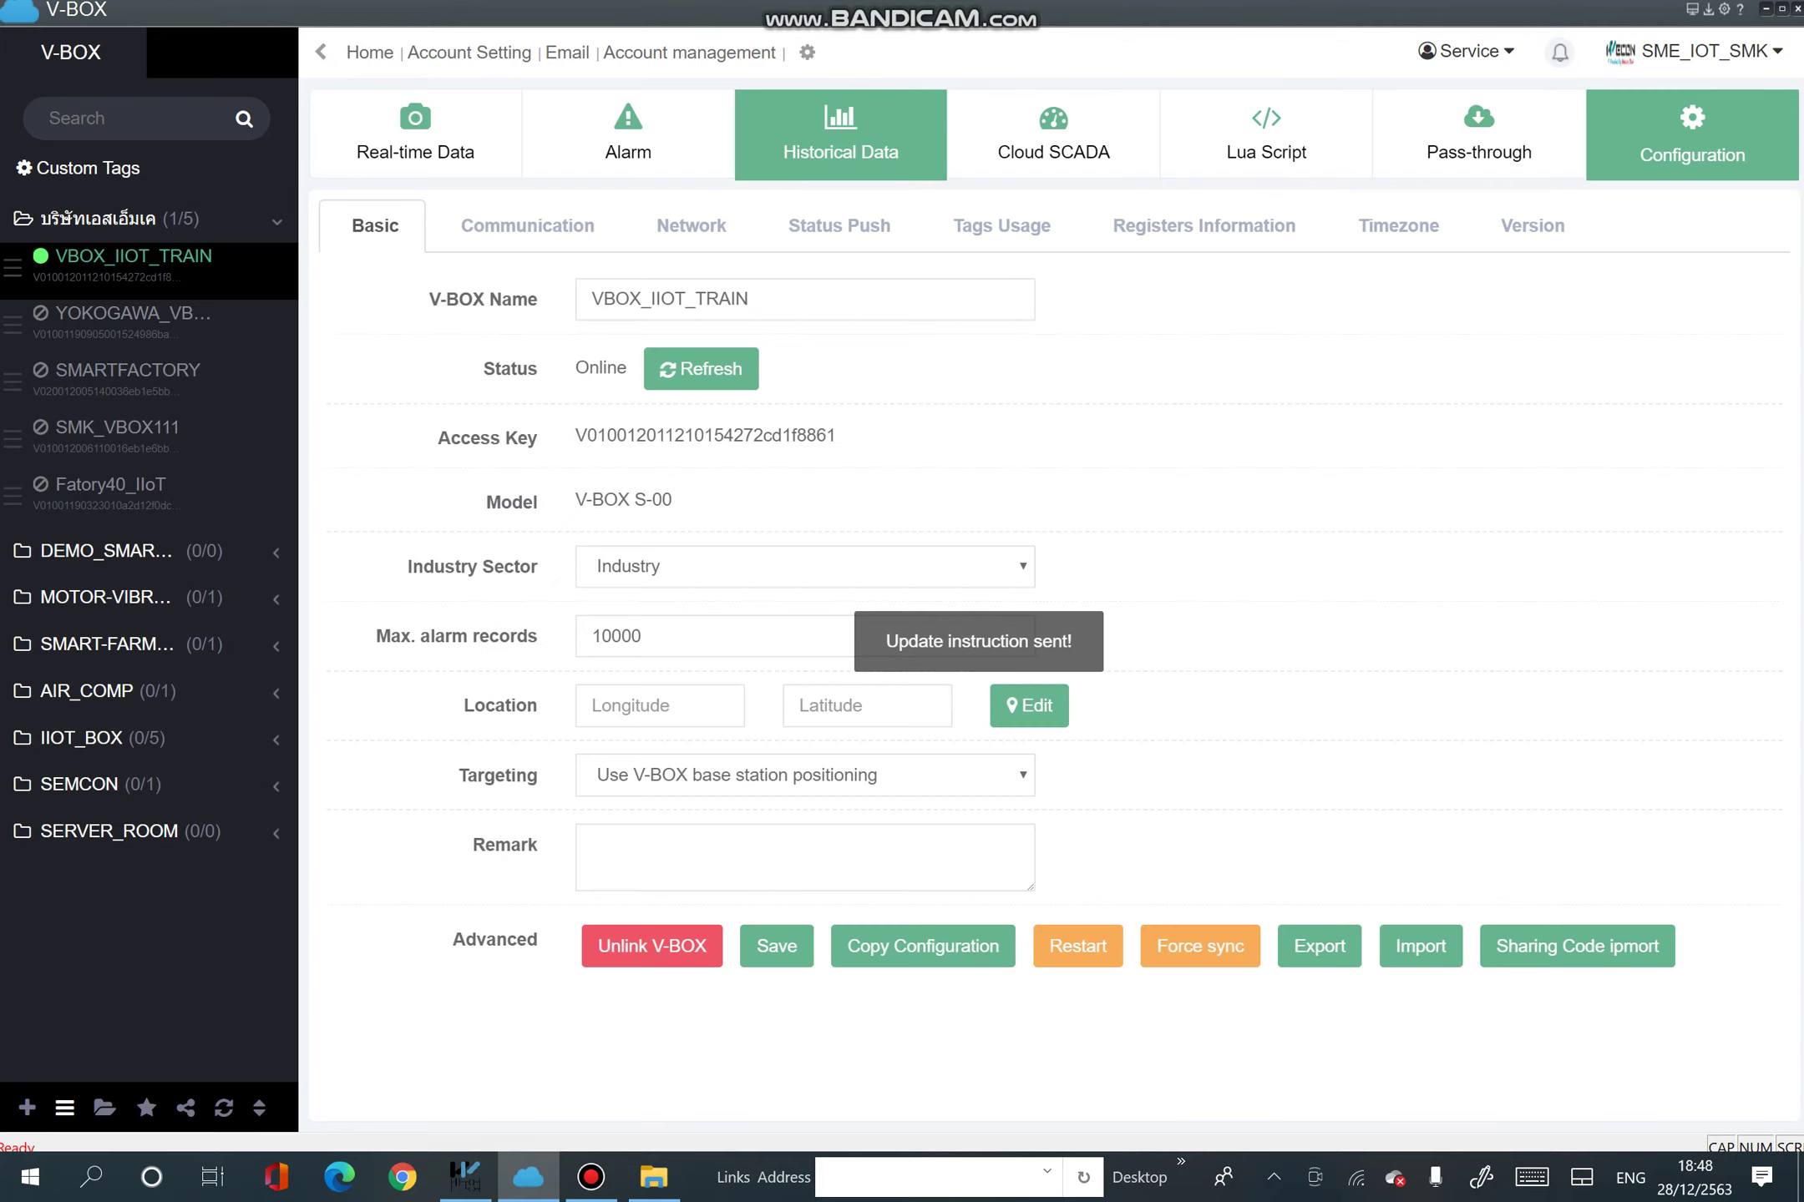
# Check the MOTOR1 group's logged data and historical tag list, and include PV TIME MOTOR1 in the data selection.
pyautogui.click(841, 134)
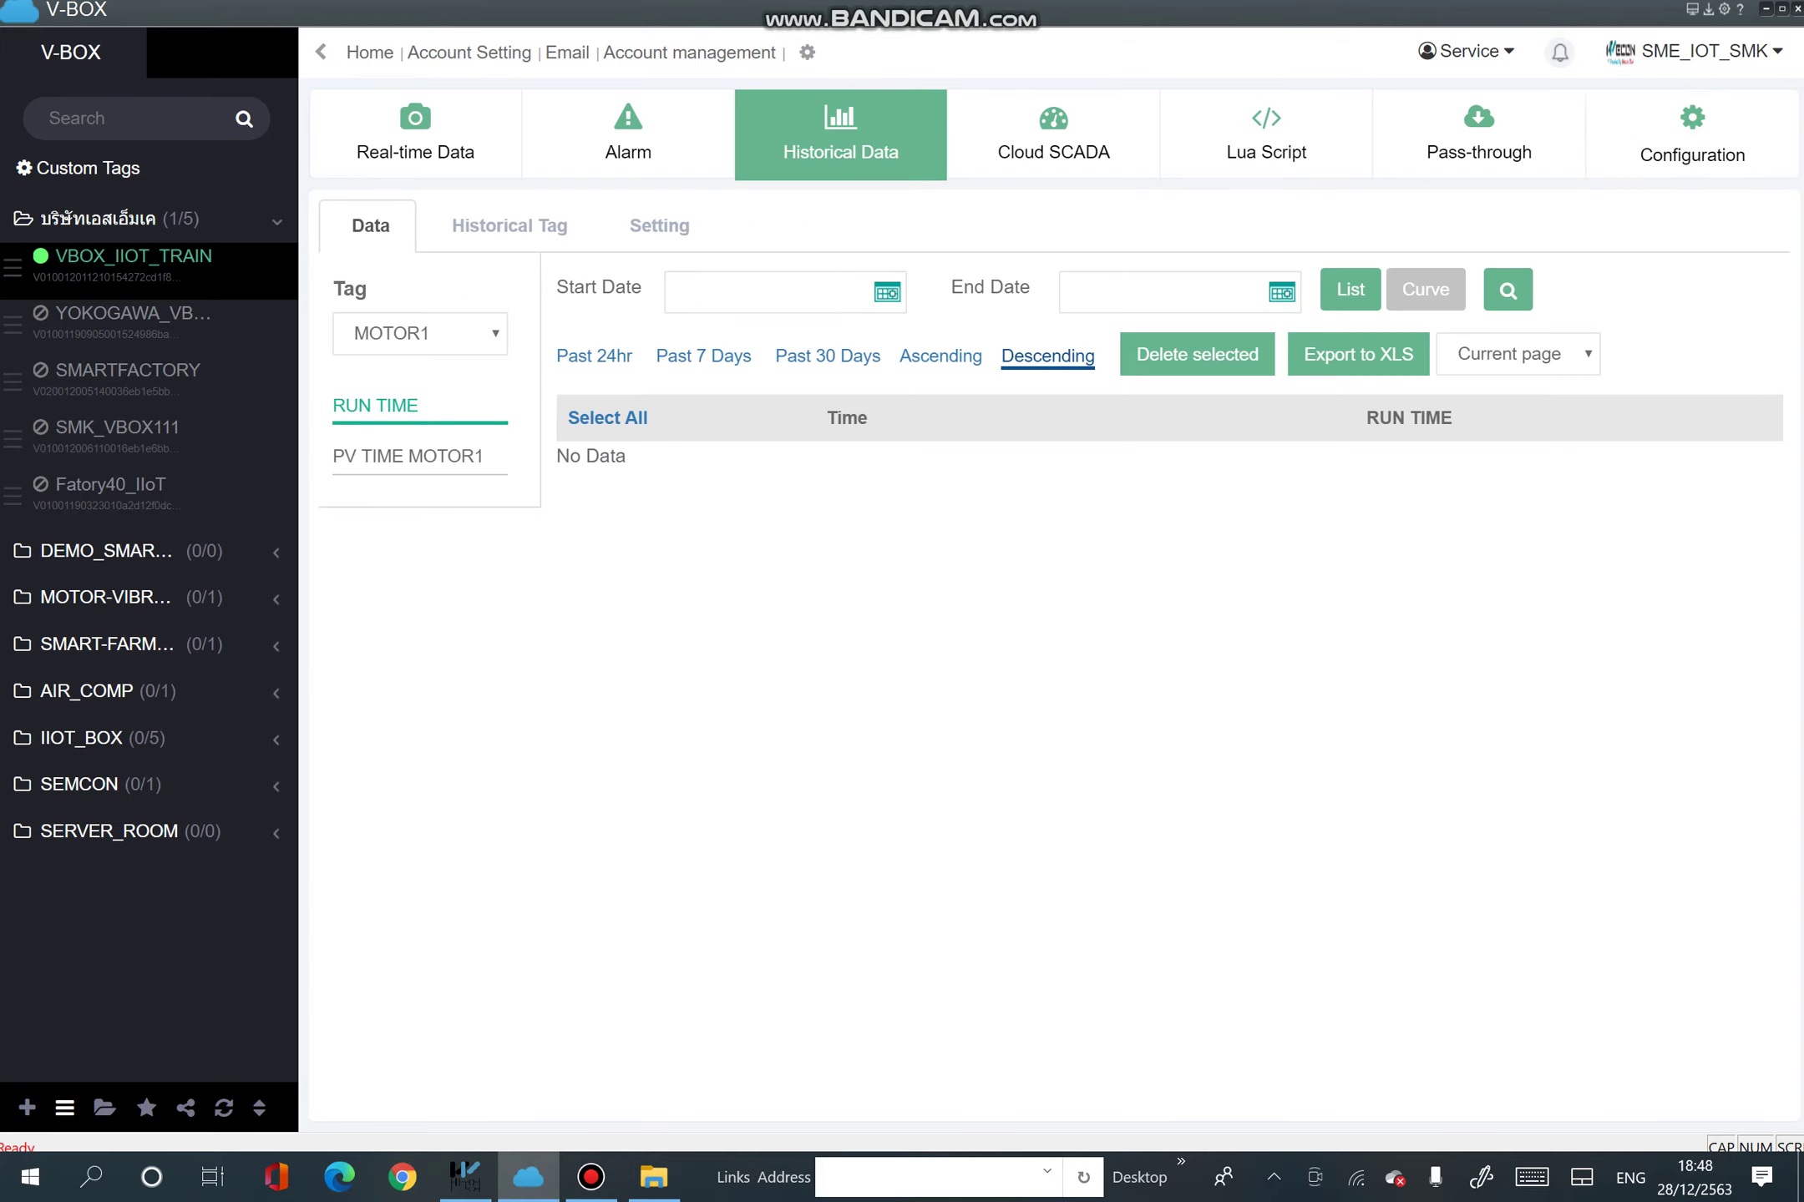
pyautogui.click(509, 227)
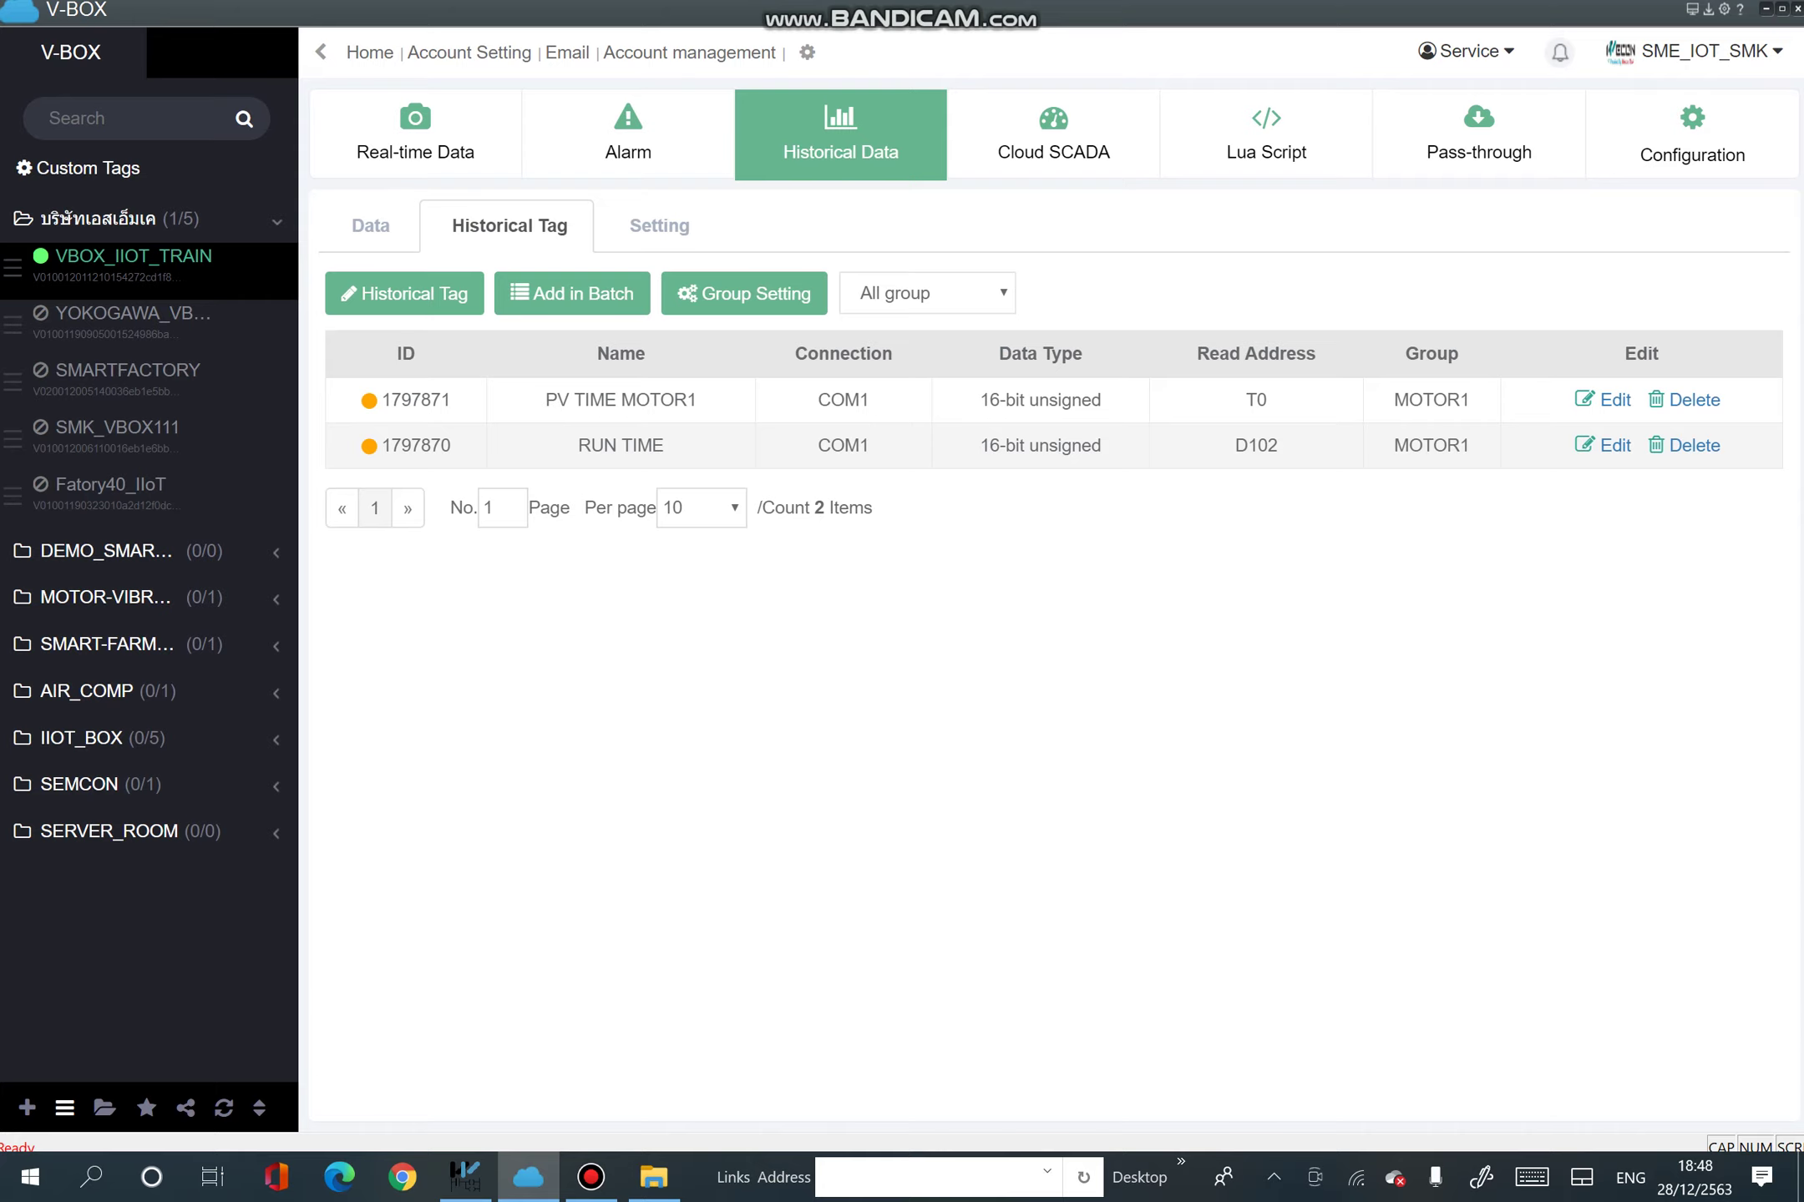
pyautogui.click(370, 226)
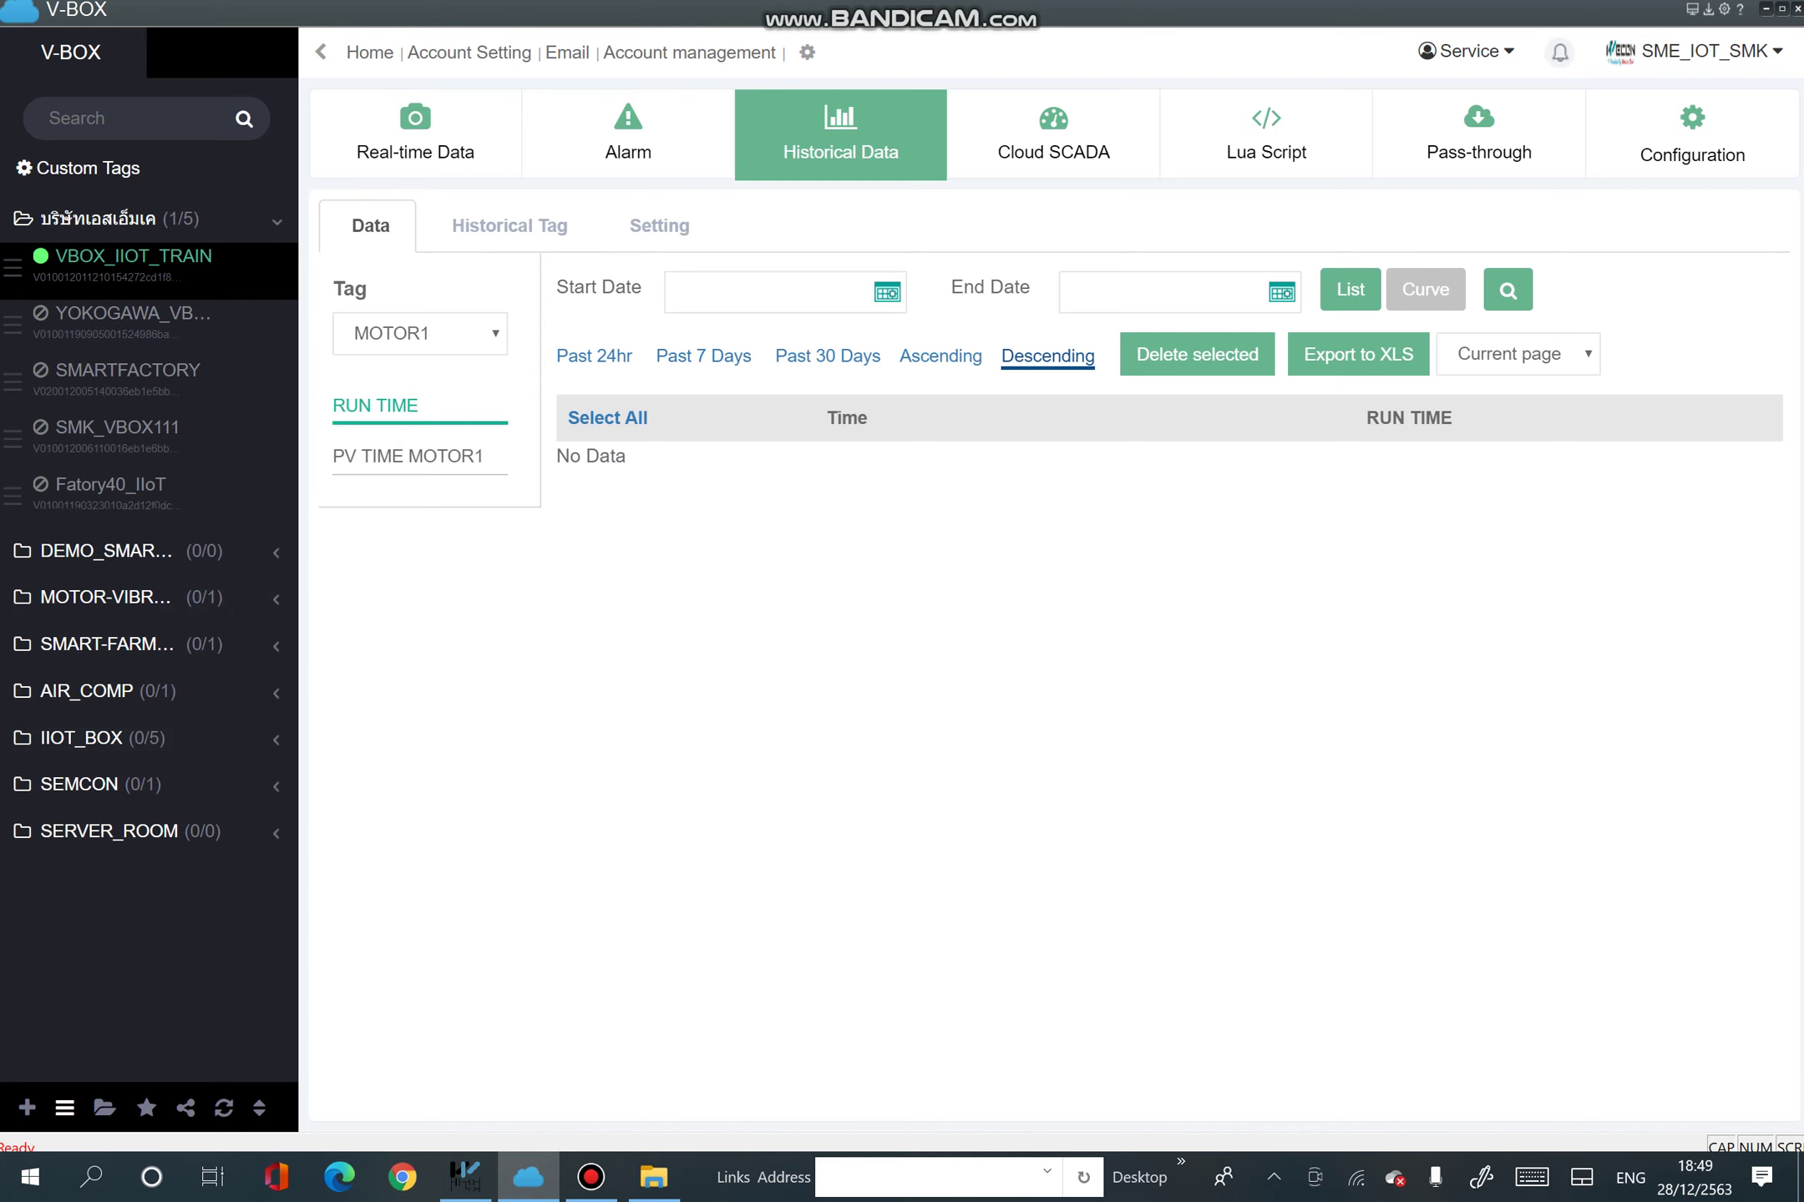
pyautogui.click(407, 456)
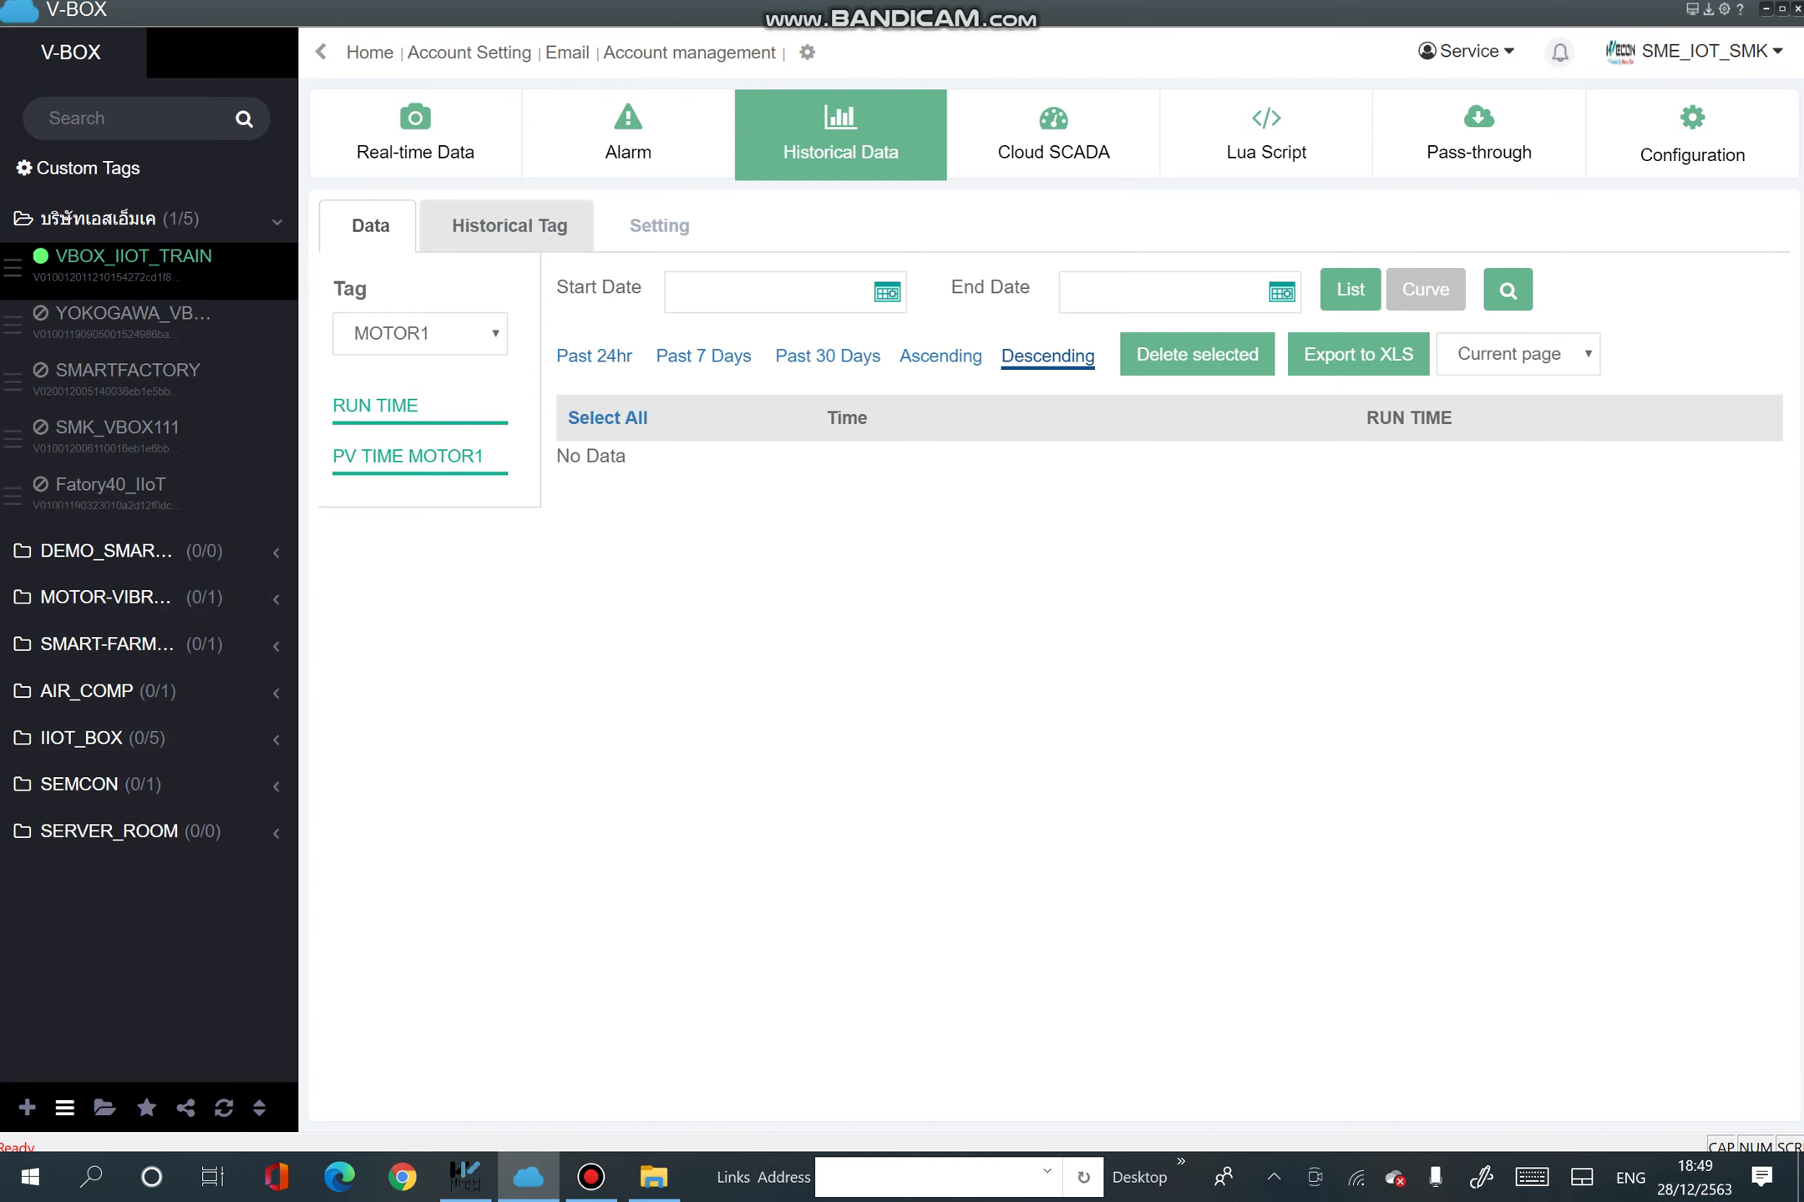
# Re-save the MOTOR1 historical group with its existing cycle trigger settings, and dismiss the group dialogs without adding a group.
pyautogui.click(509, 227)
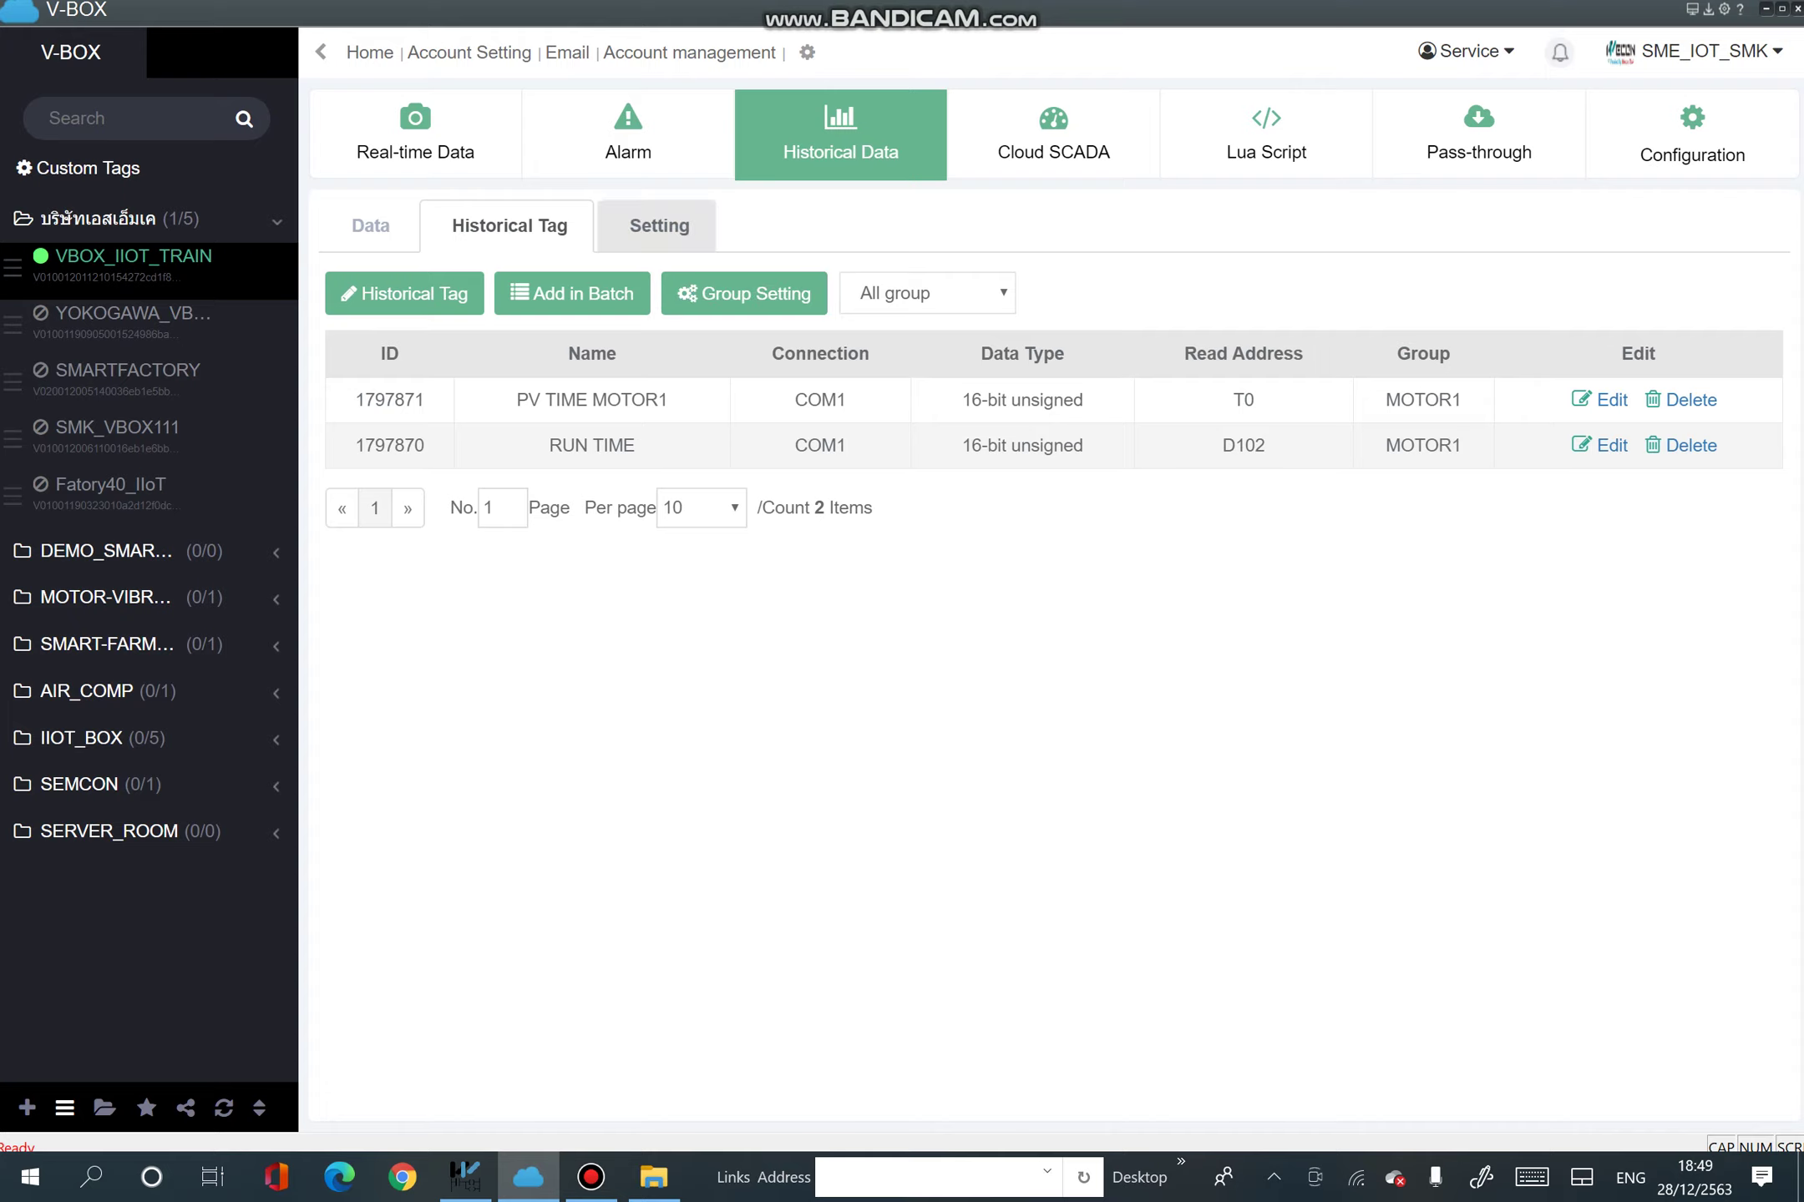
pyautogui.click(743, 293)
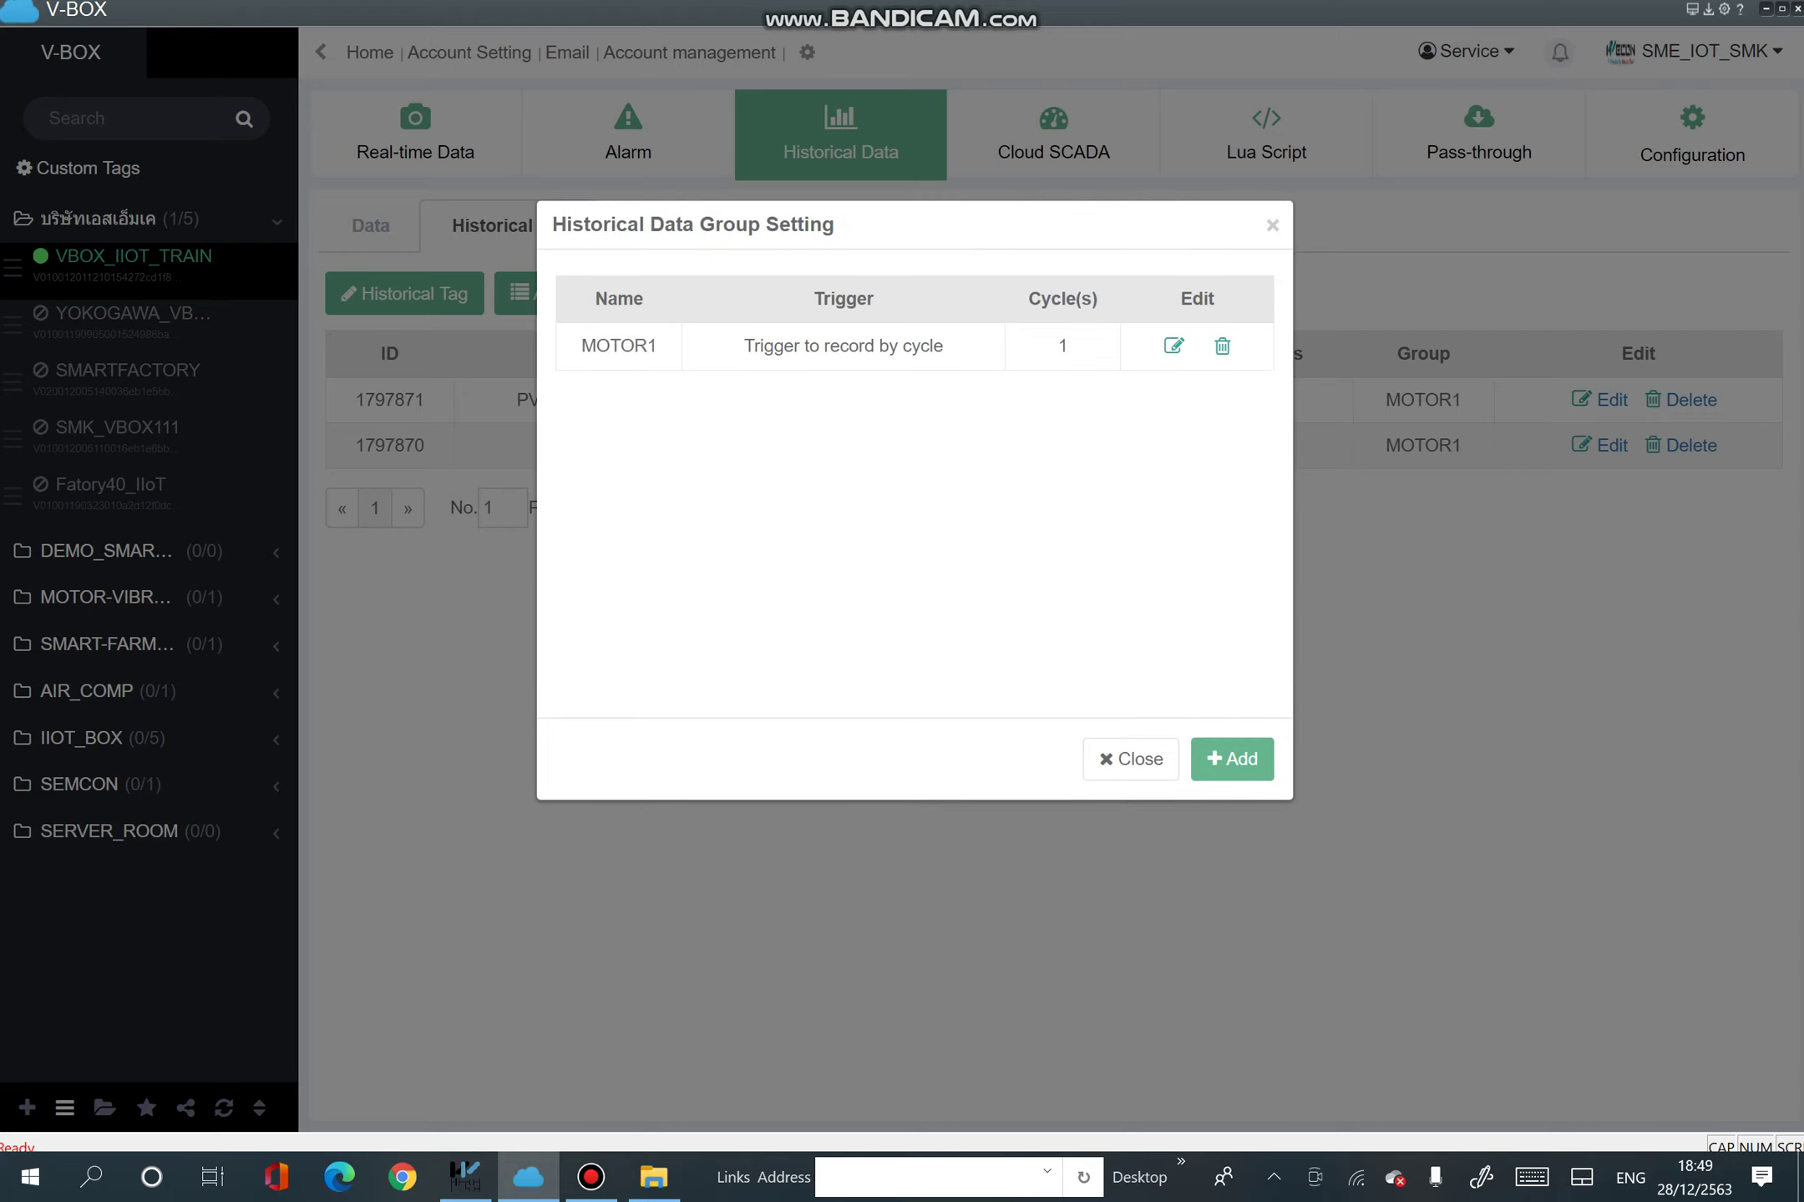
pyautogui.click(1174, 346)
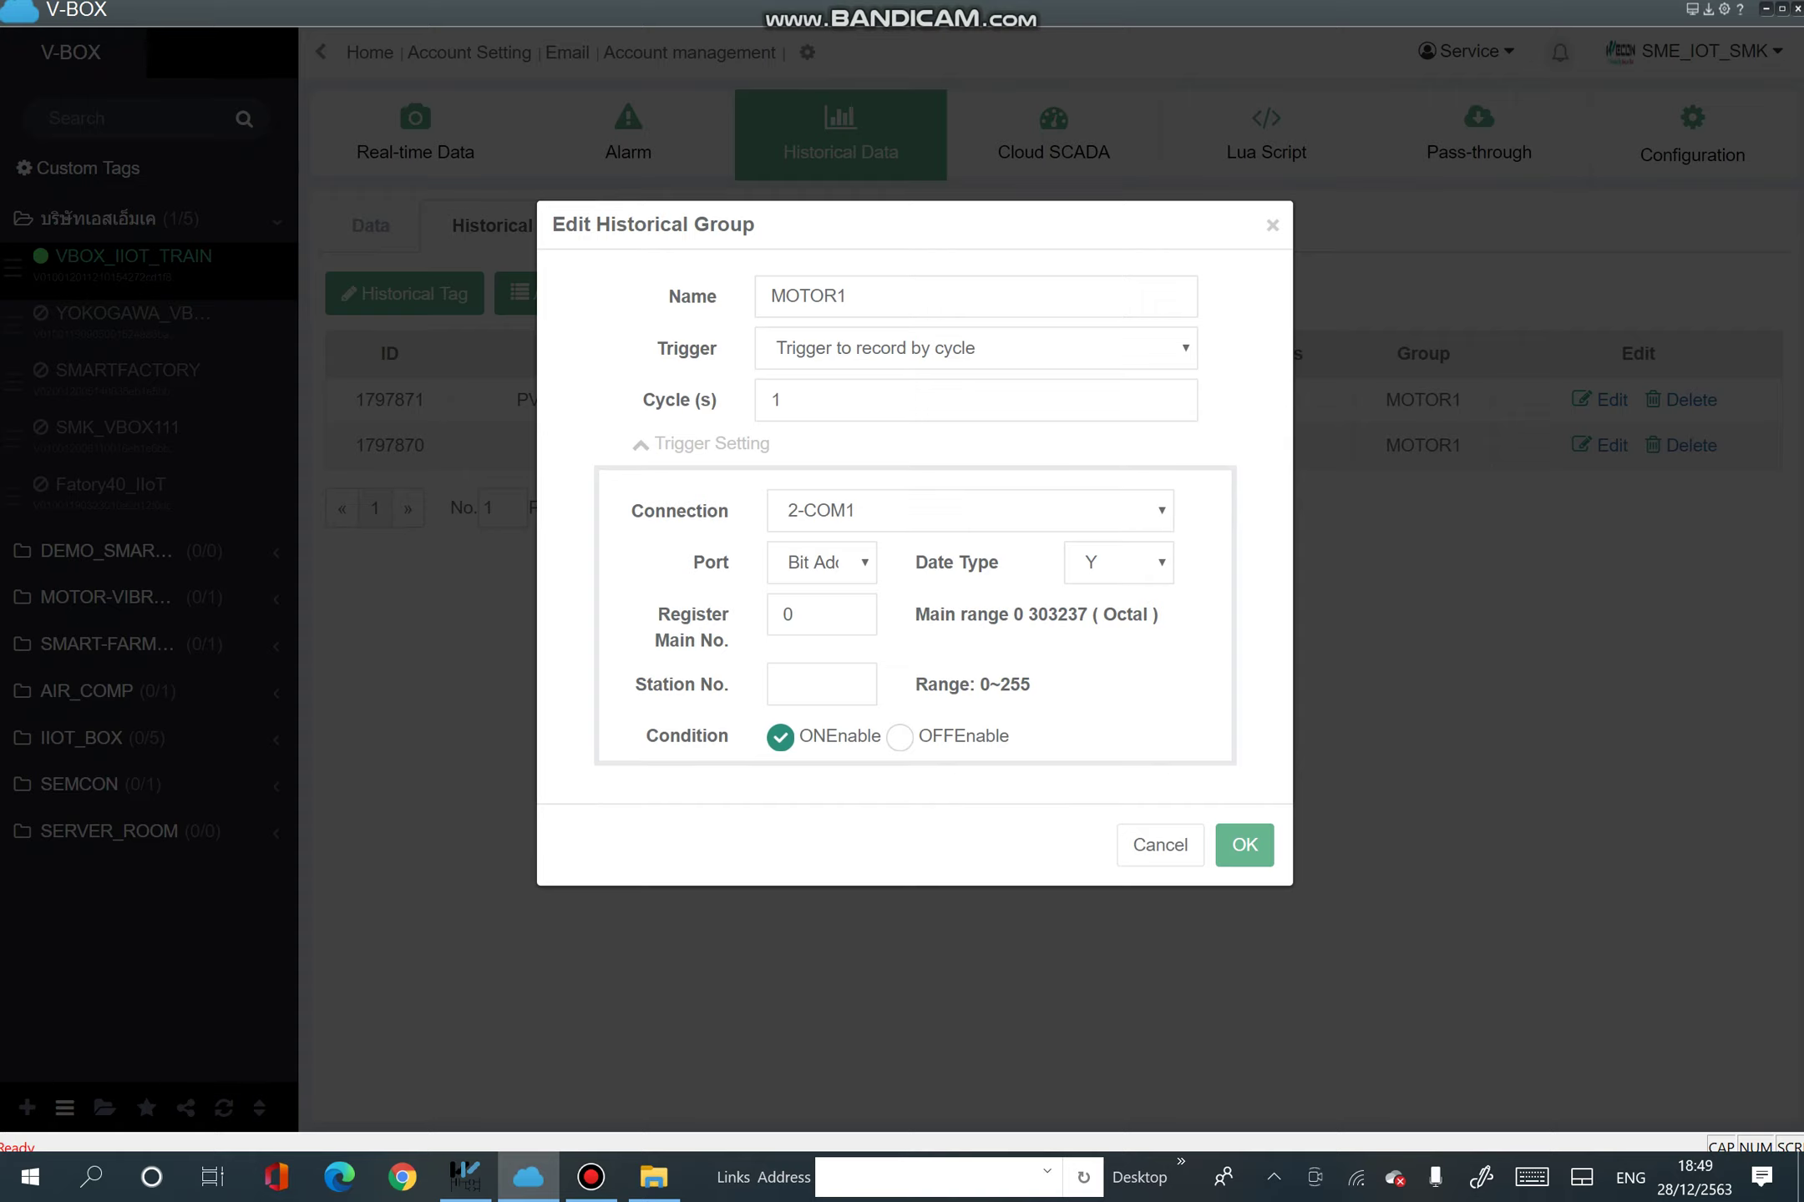
pyautogui.click(1244, 844)
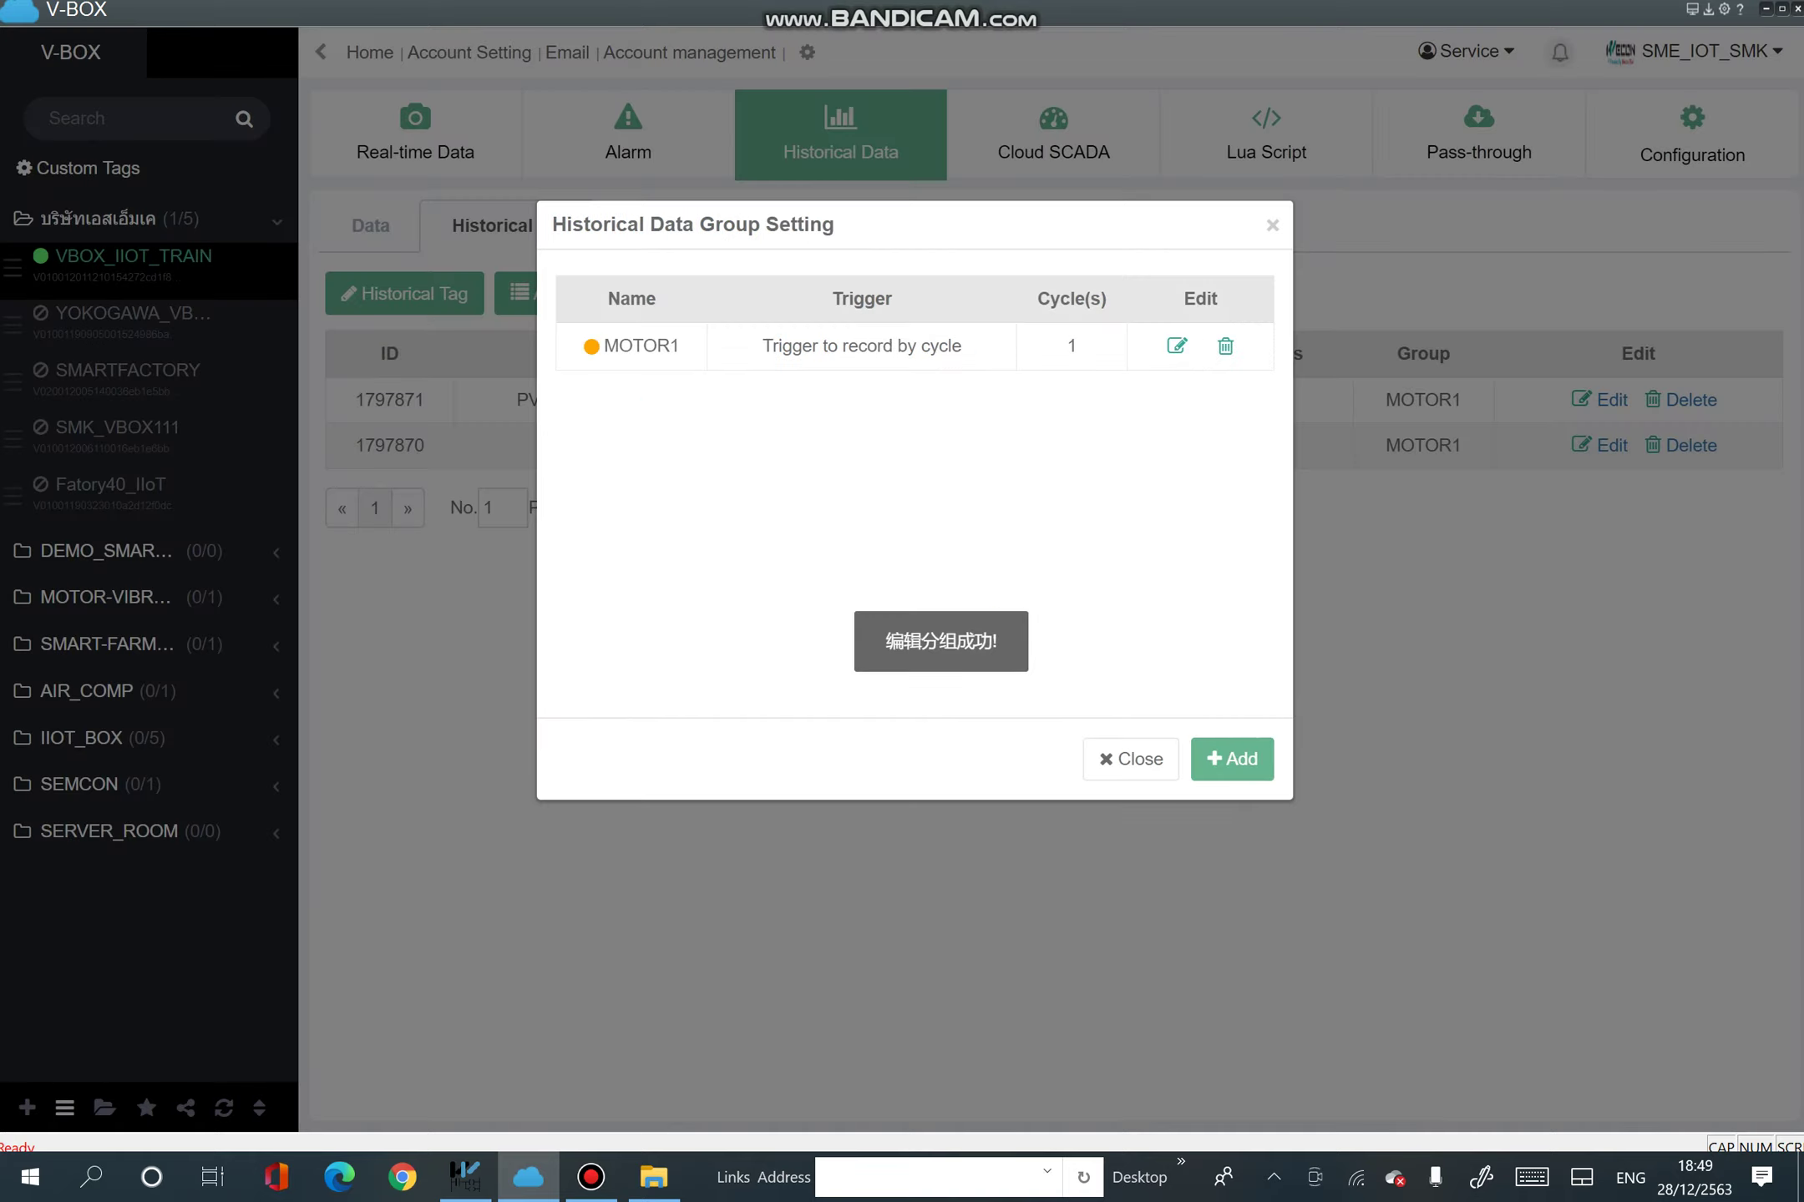
pyautogui.click(1232, 758)
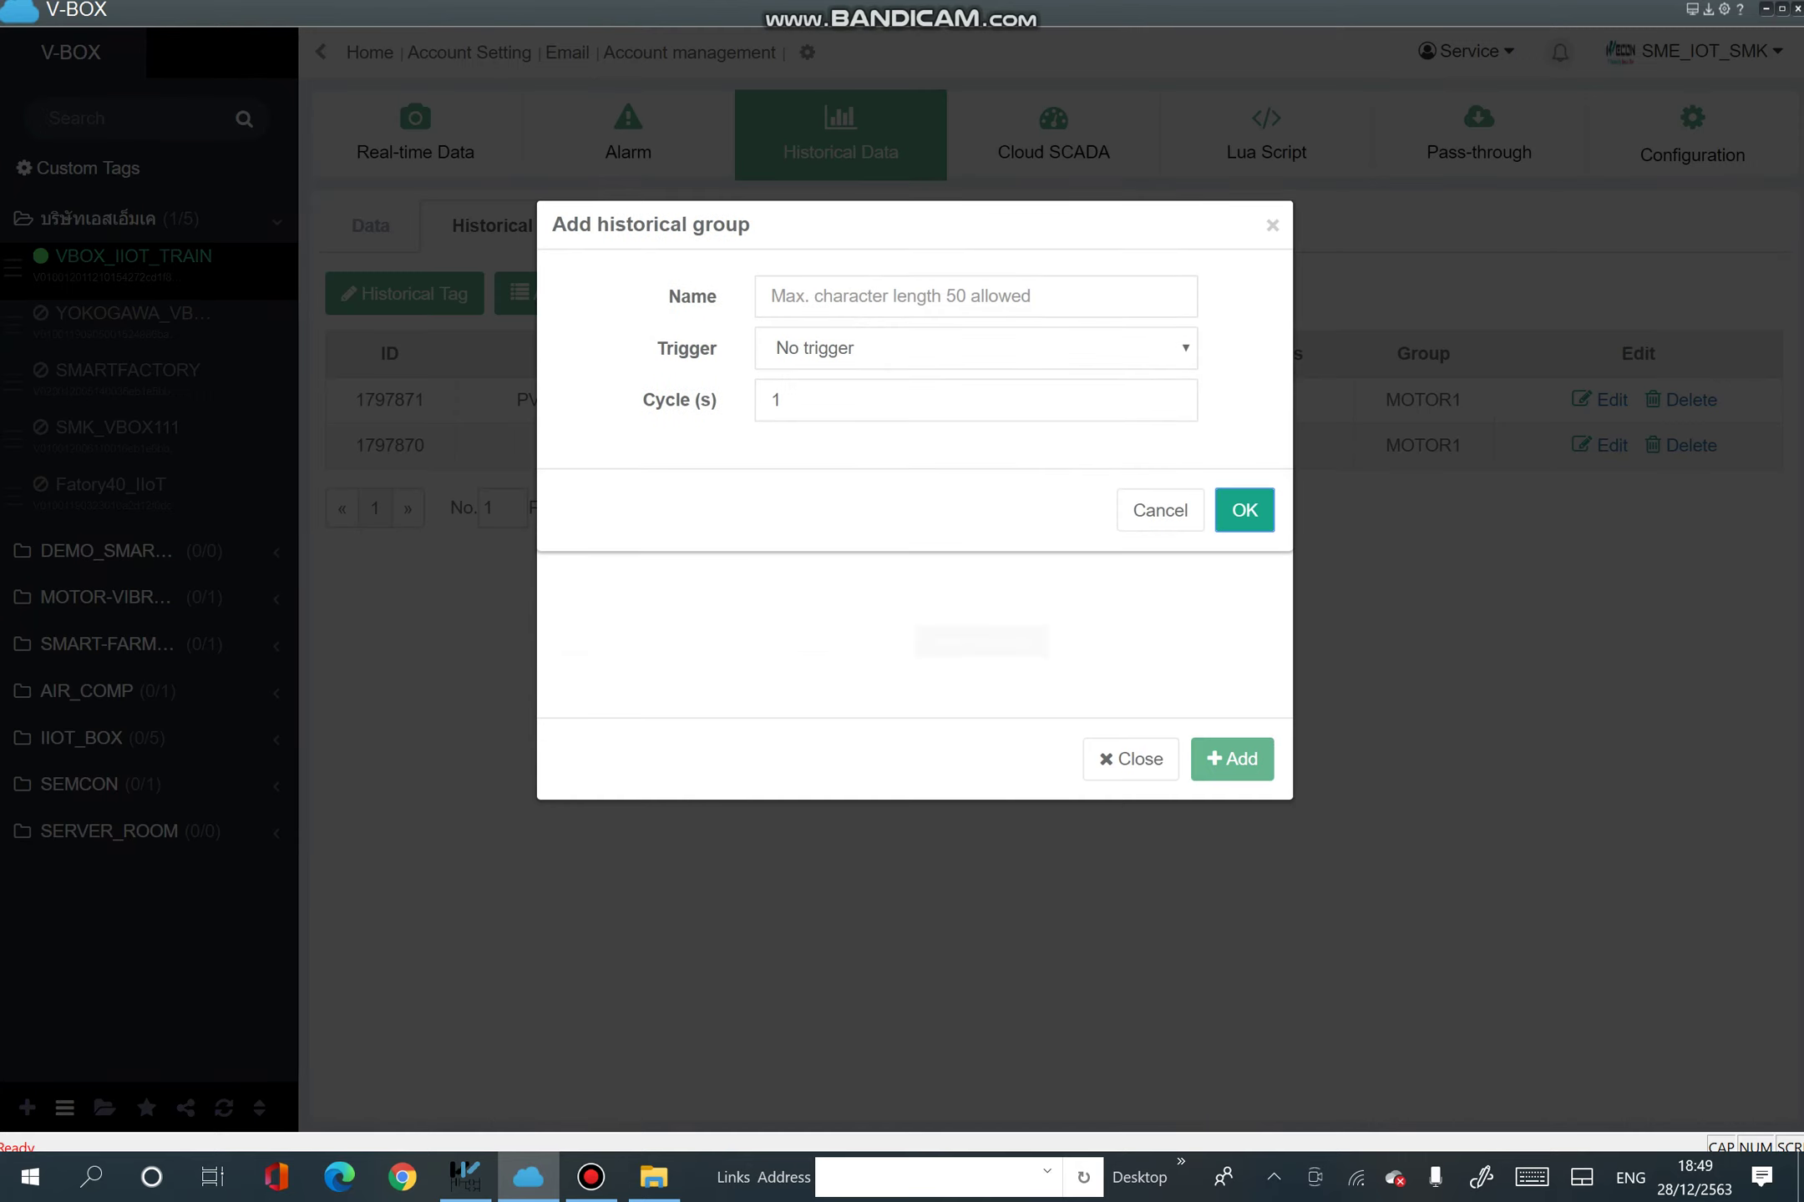
pyautogui.doubleClick(1271, 225)
pyautogui.click(1272, 225)
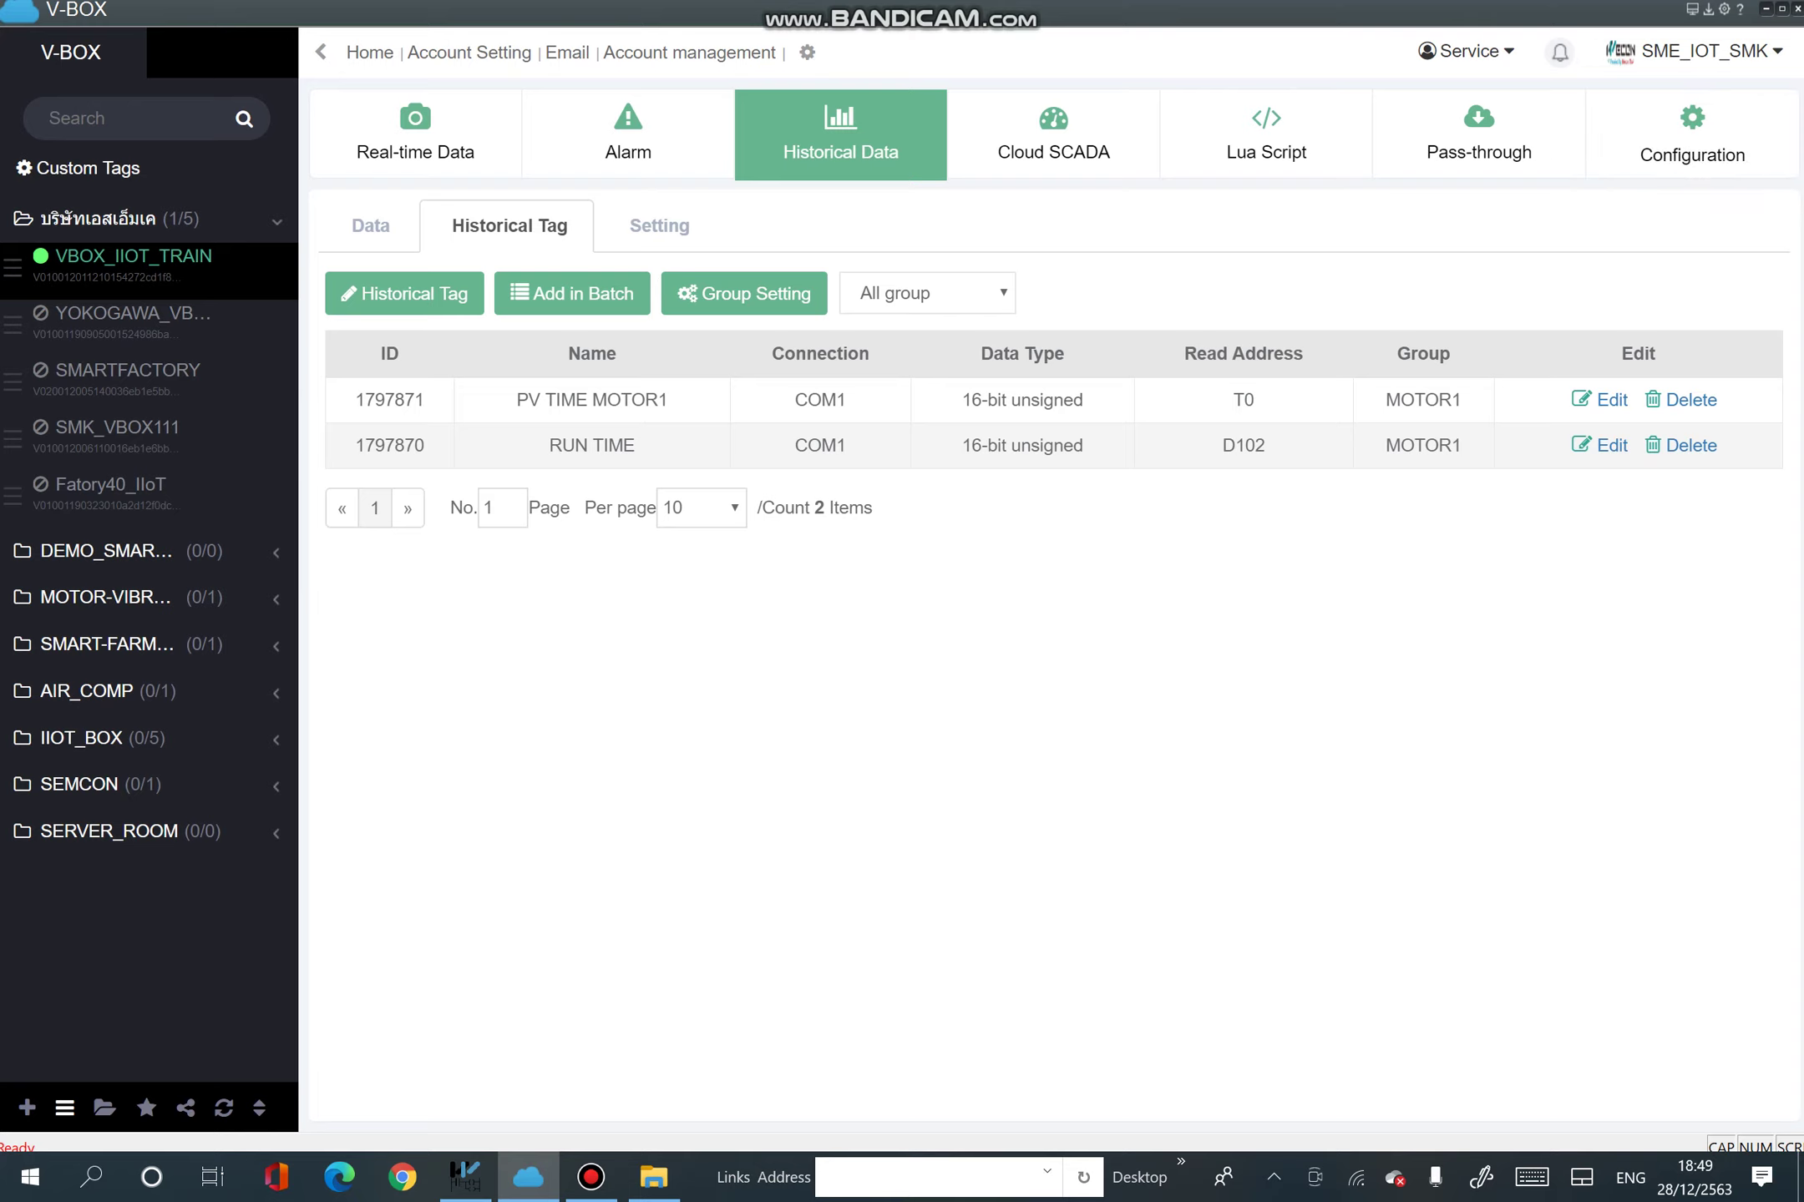
# Force-sync the re-saved MOTOR1 group configuration to VBOX_IIOT_TRAIN and accept the update.
pyautogui.click(1692, 134)
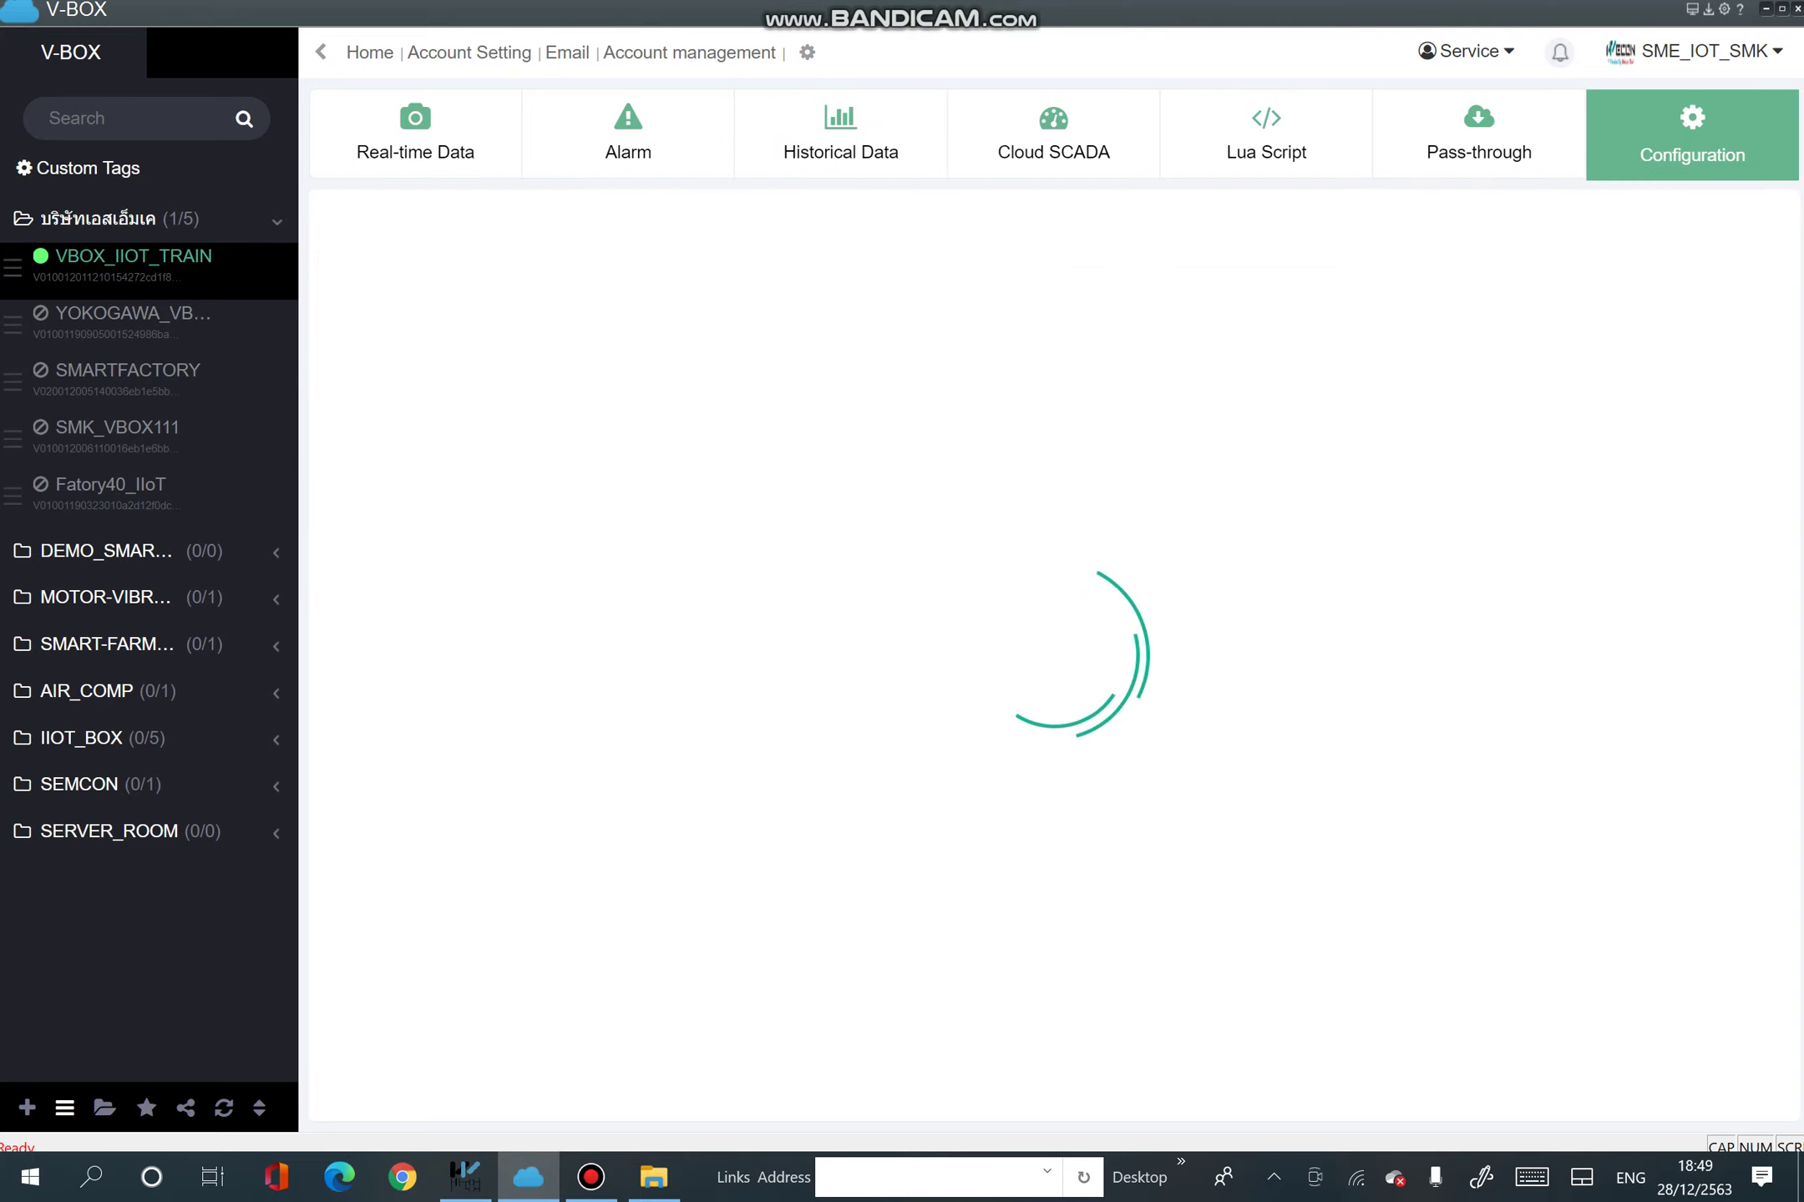
pyautogui.click(1200, 947)
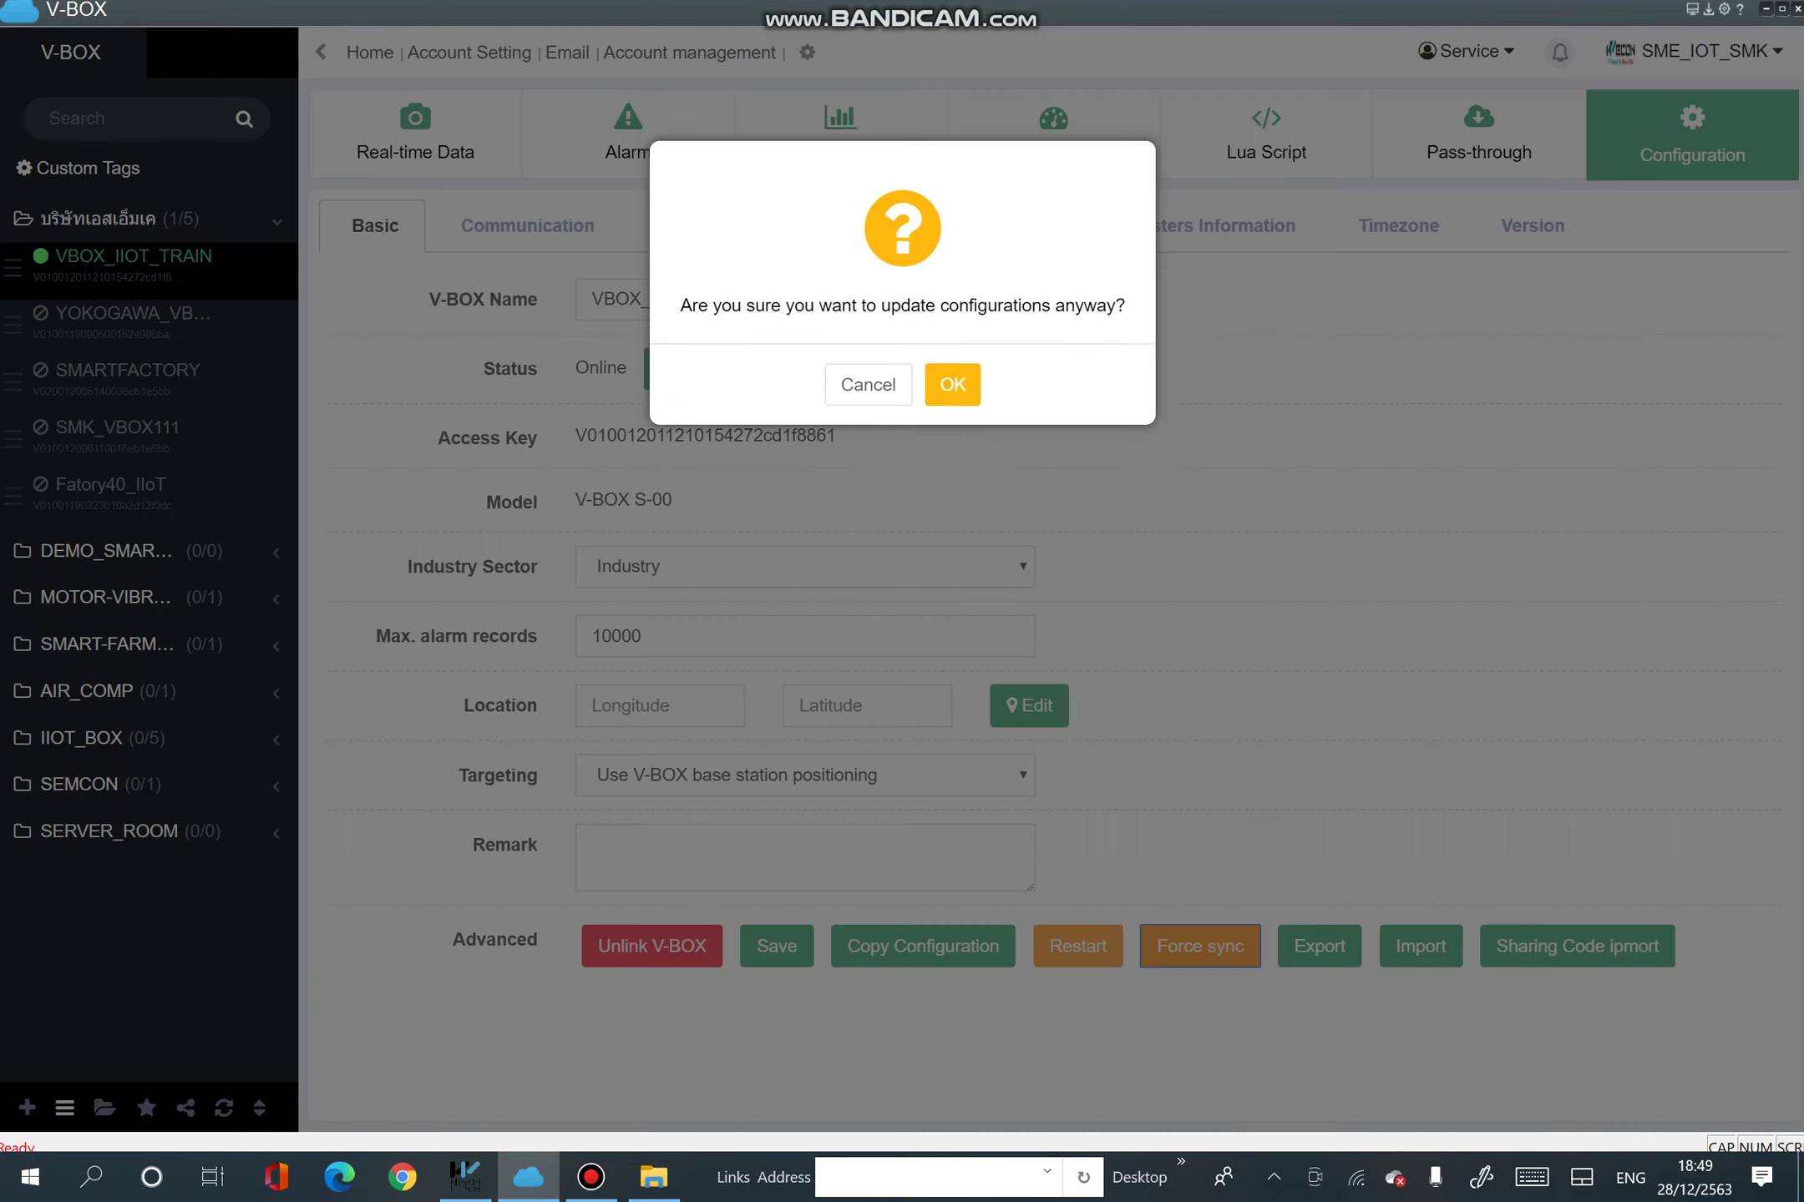
pyautogui.click(951, 383)
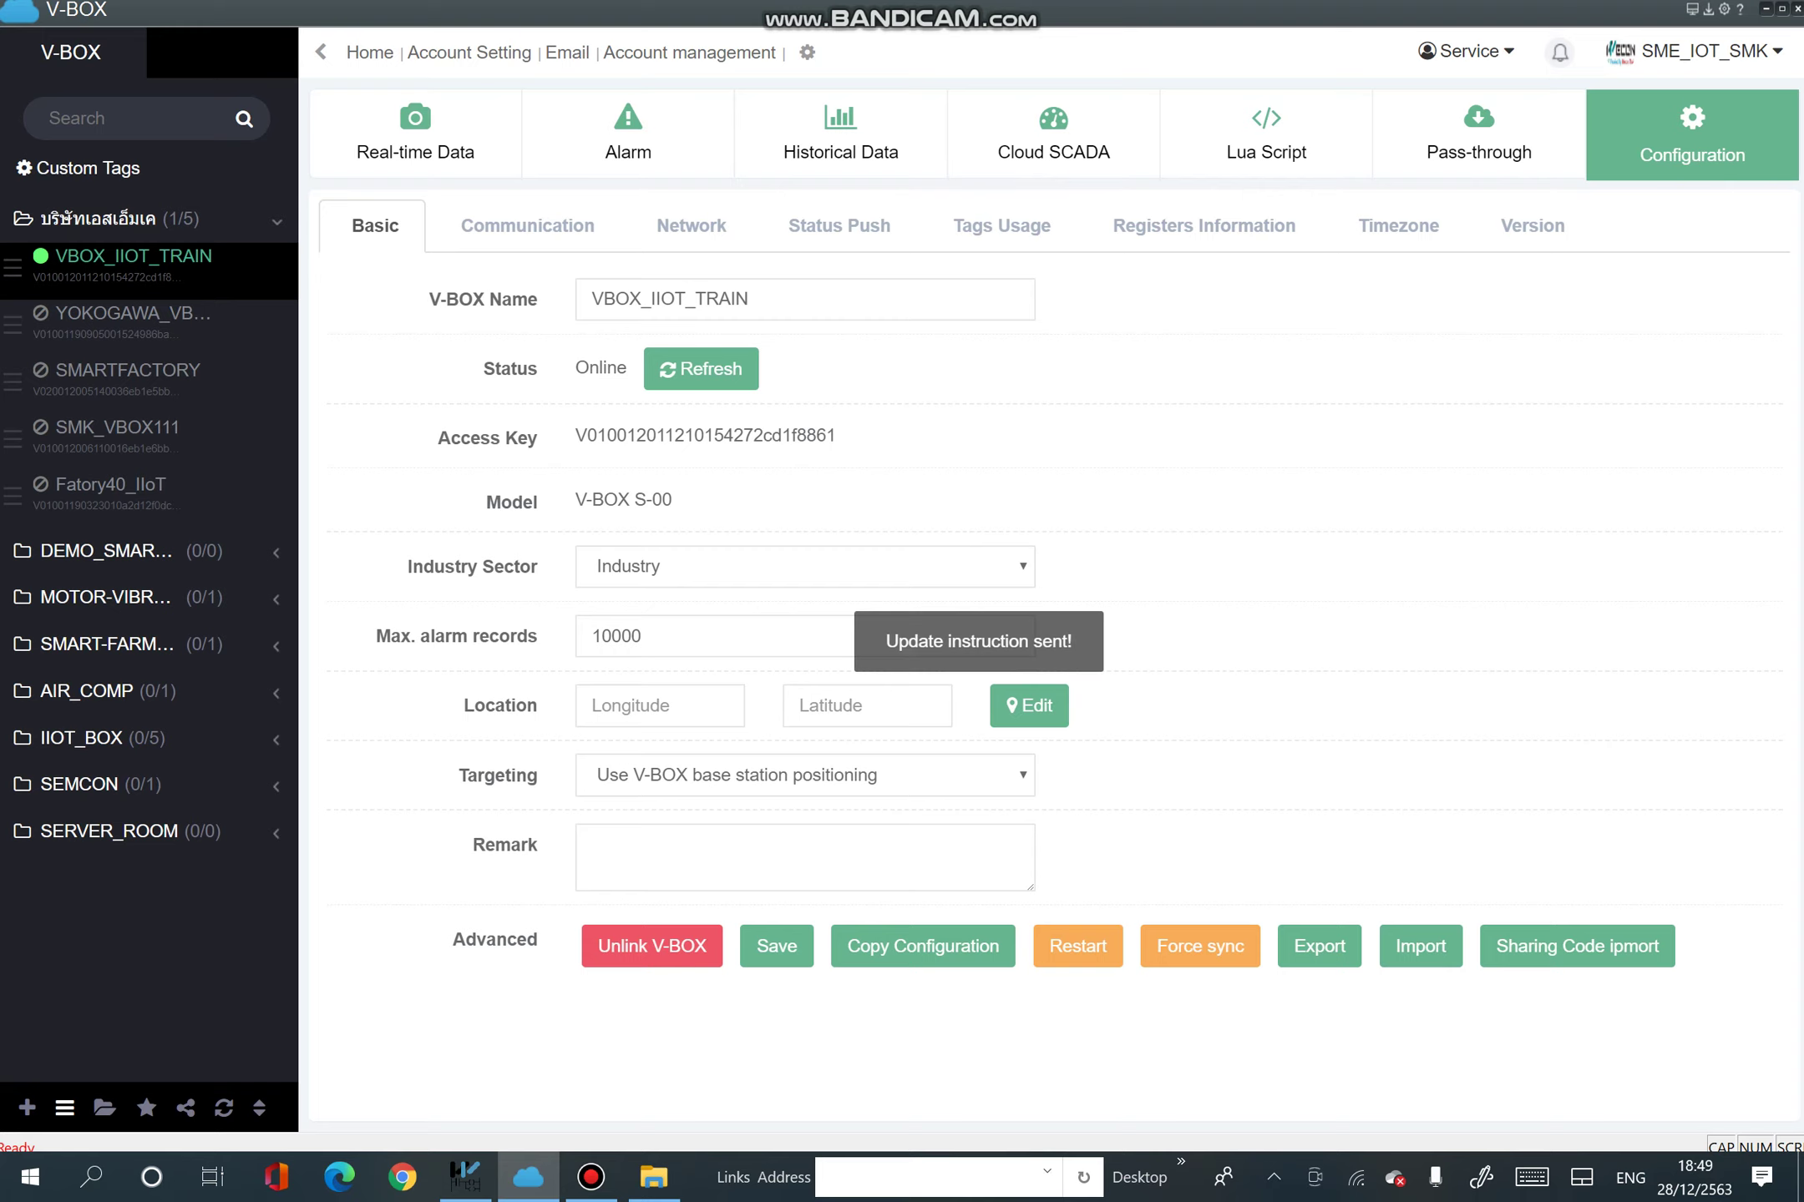
# View the device's communication ports and current alarms, and recheck the historical data of RUN TIME and PV TIME MOTOR1.
pyautogui.tripleClick(473, 567)
pyautogui.click(527, 227)
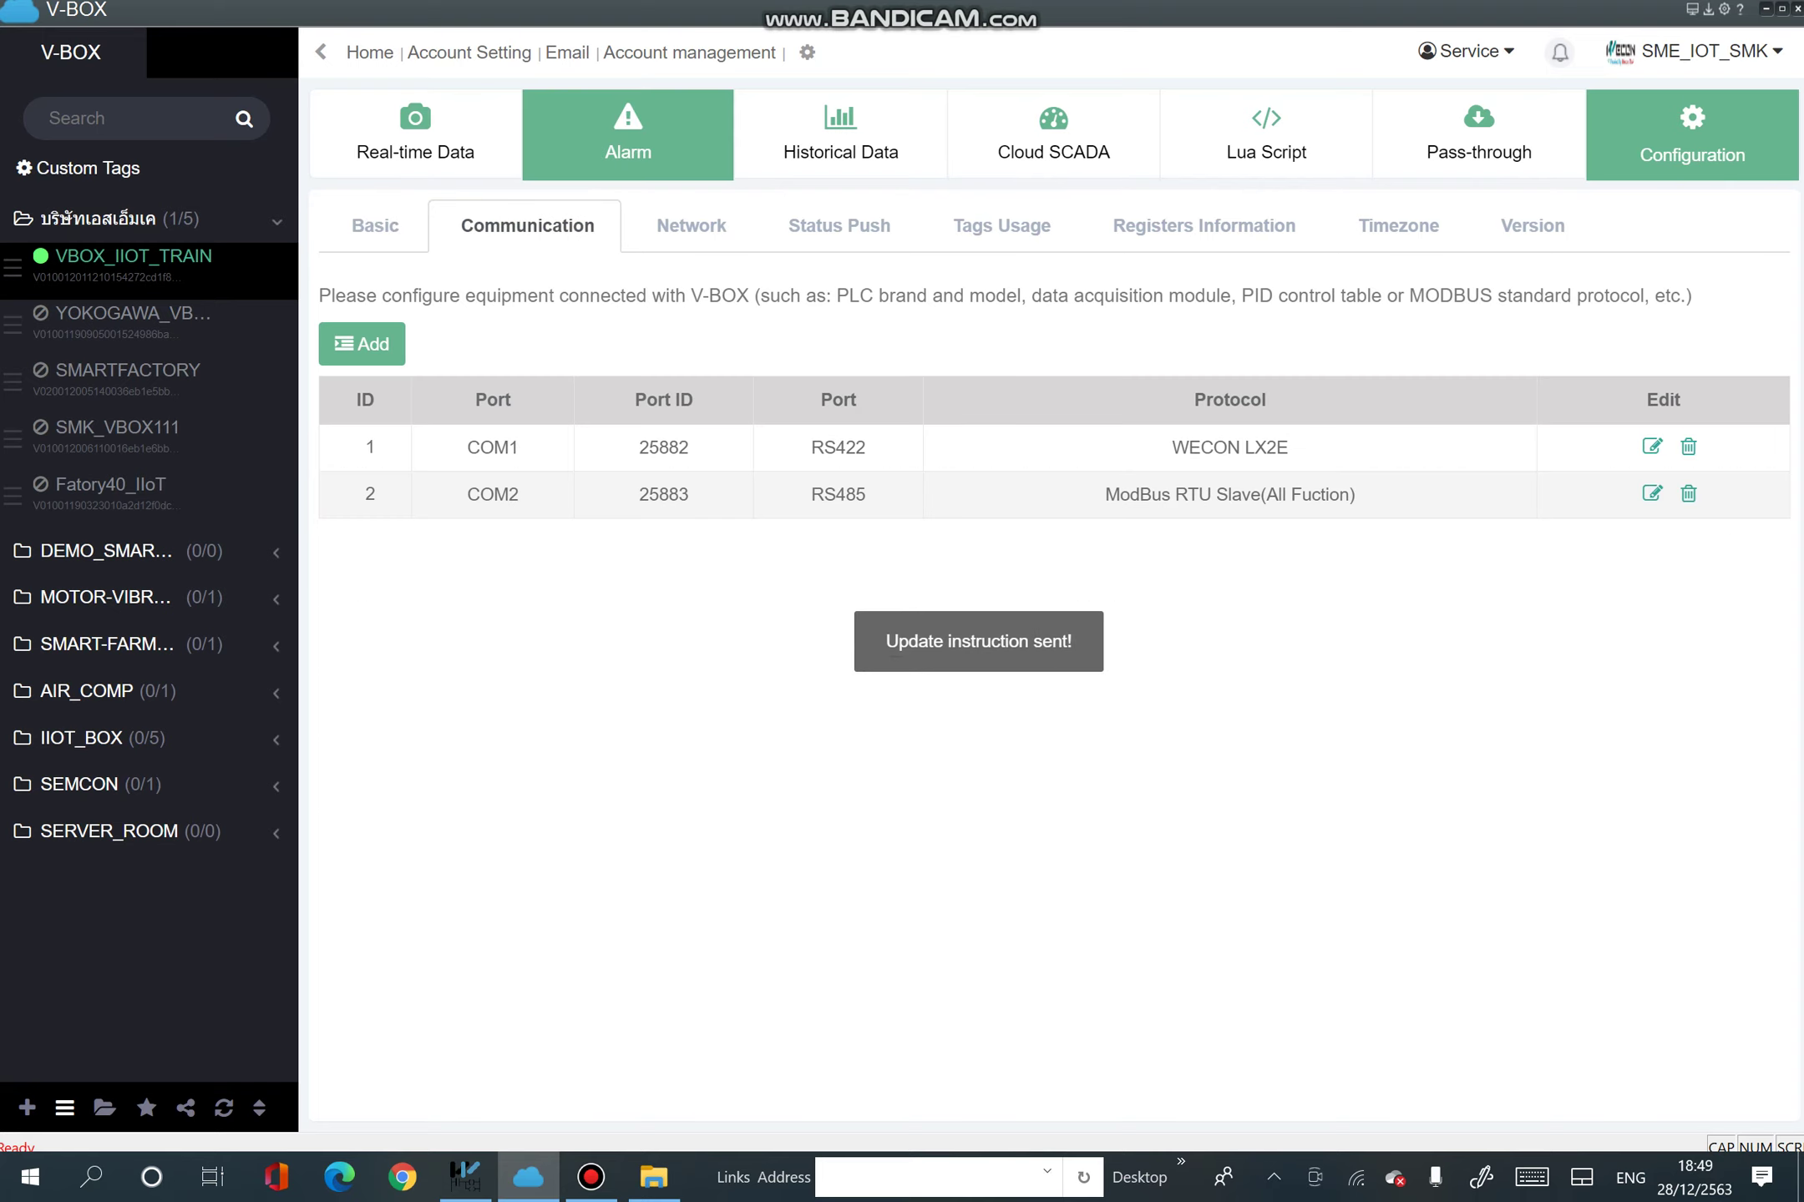
pyautogui.click(628, 134)
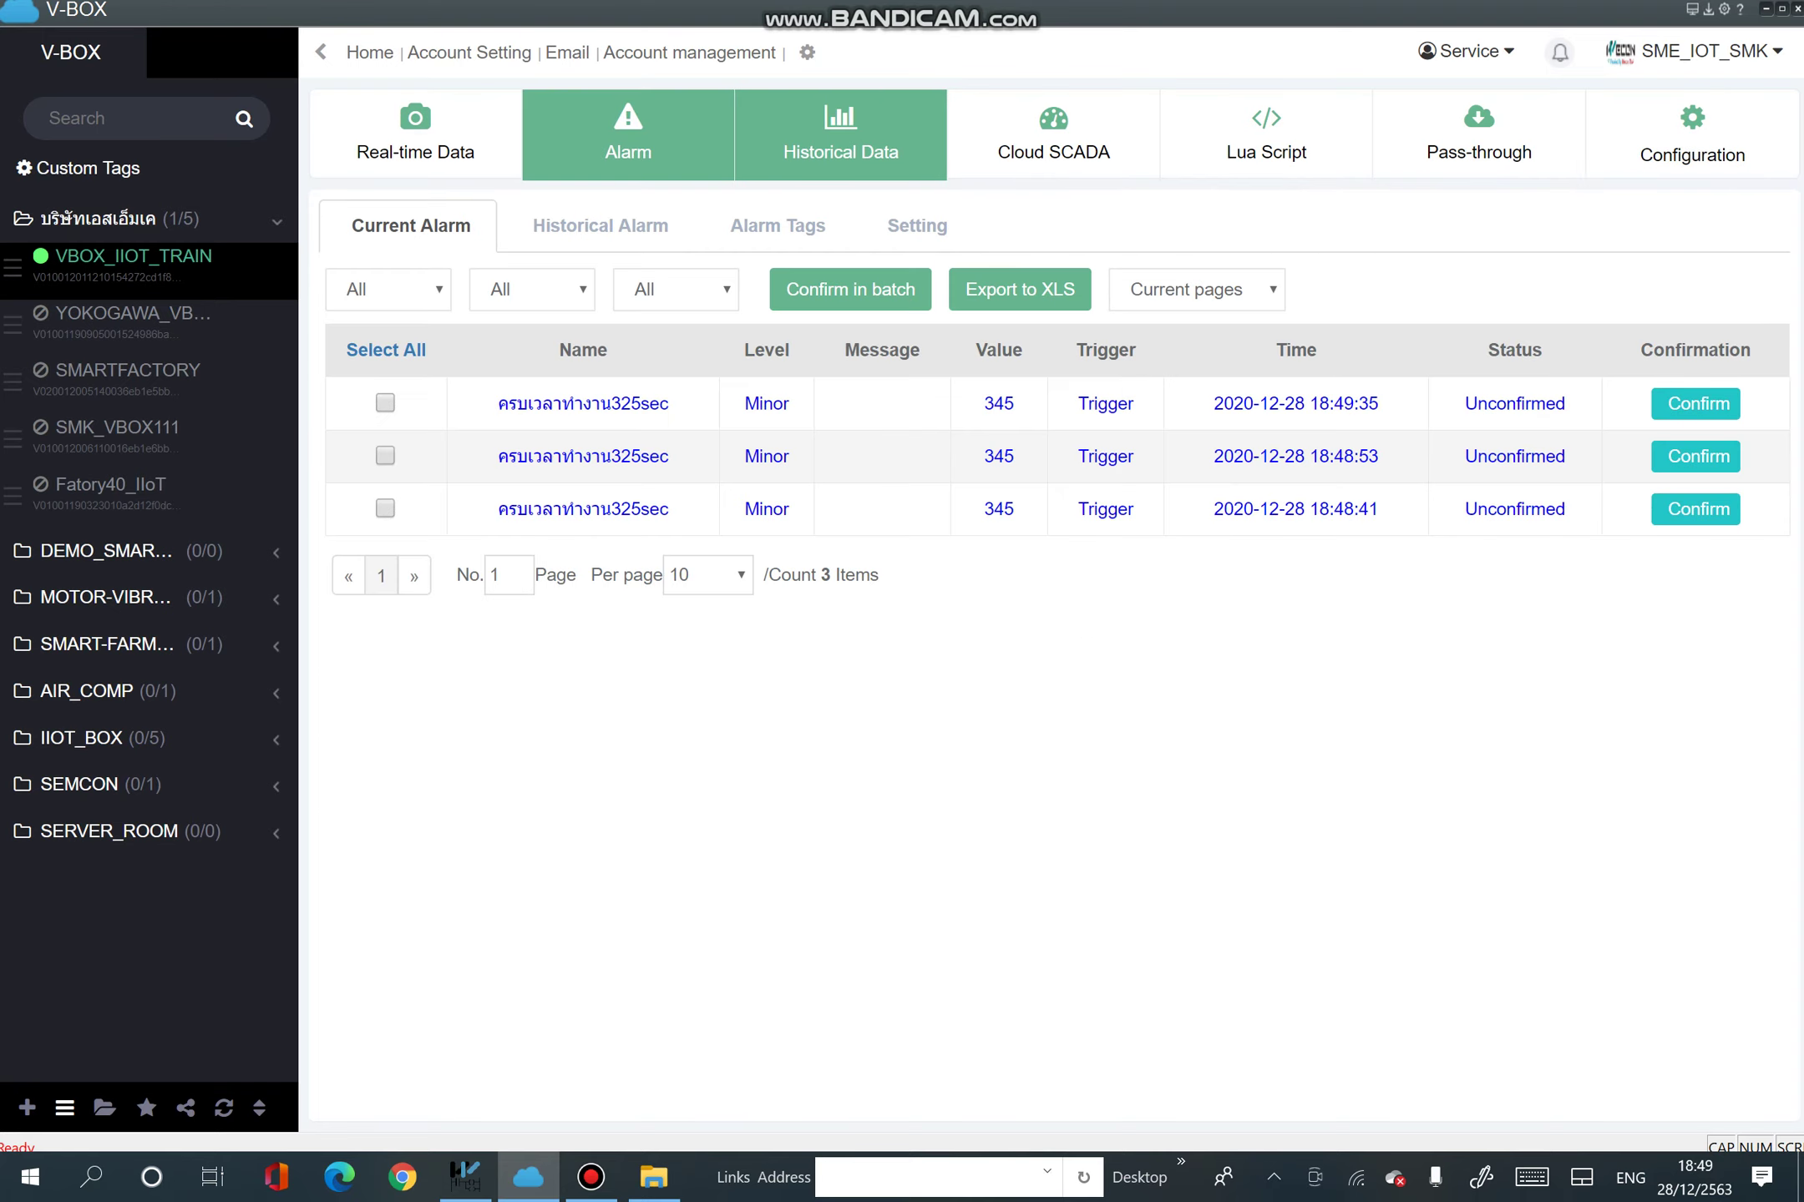
pyautogui.click(841, 133)
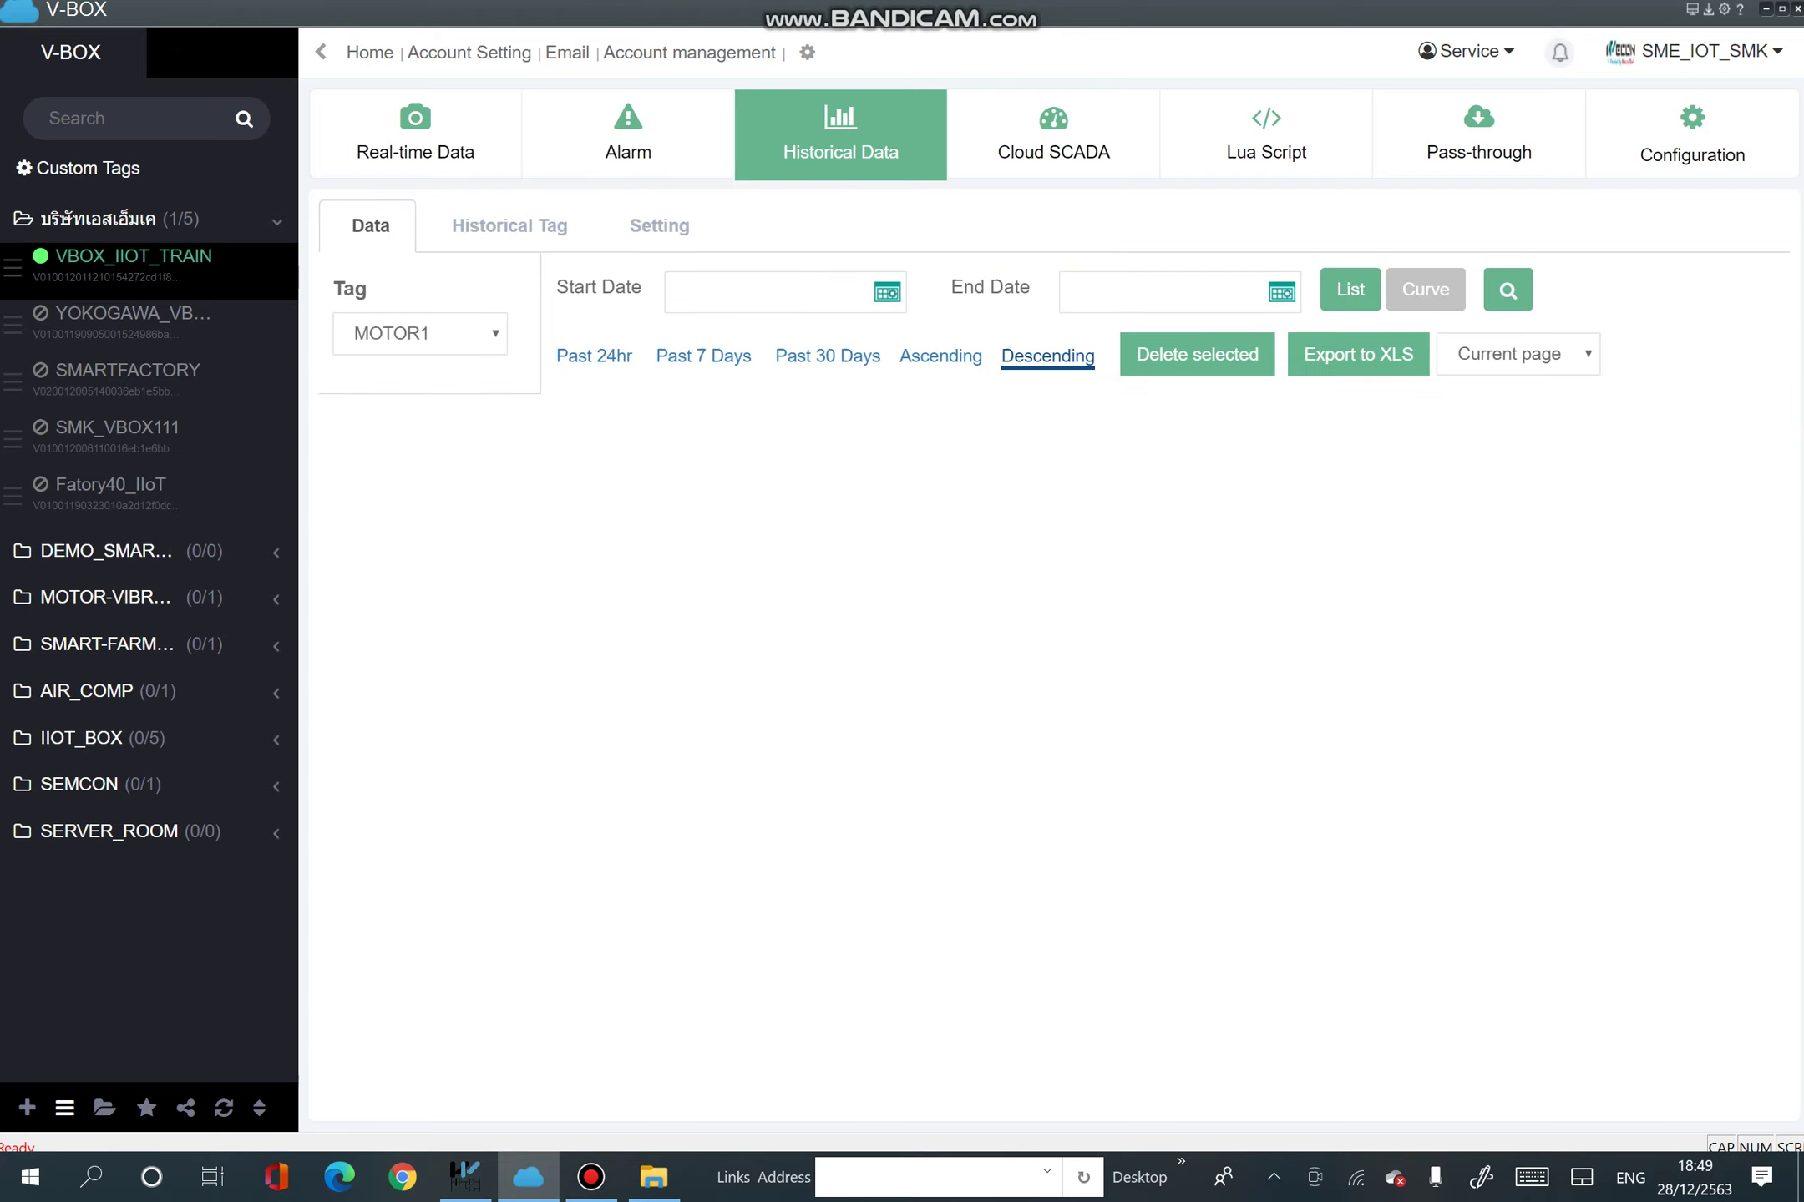
pyautogui.click(408, 457)
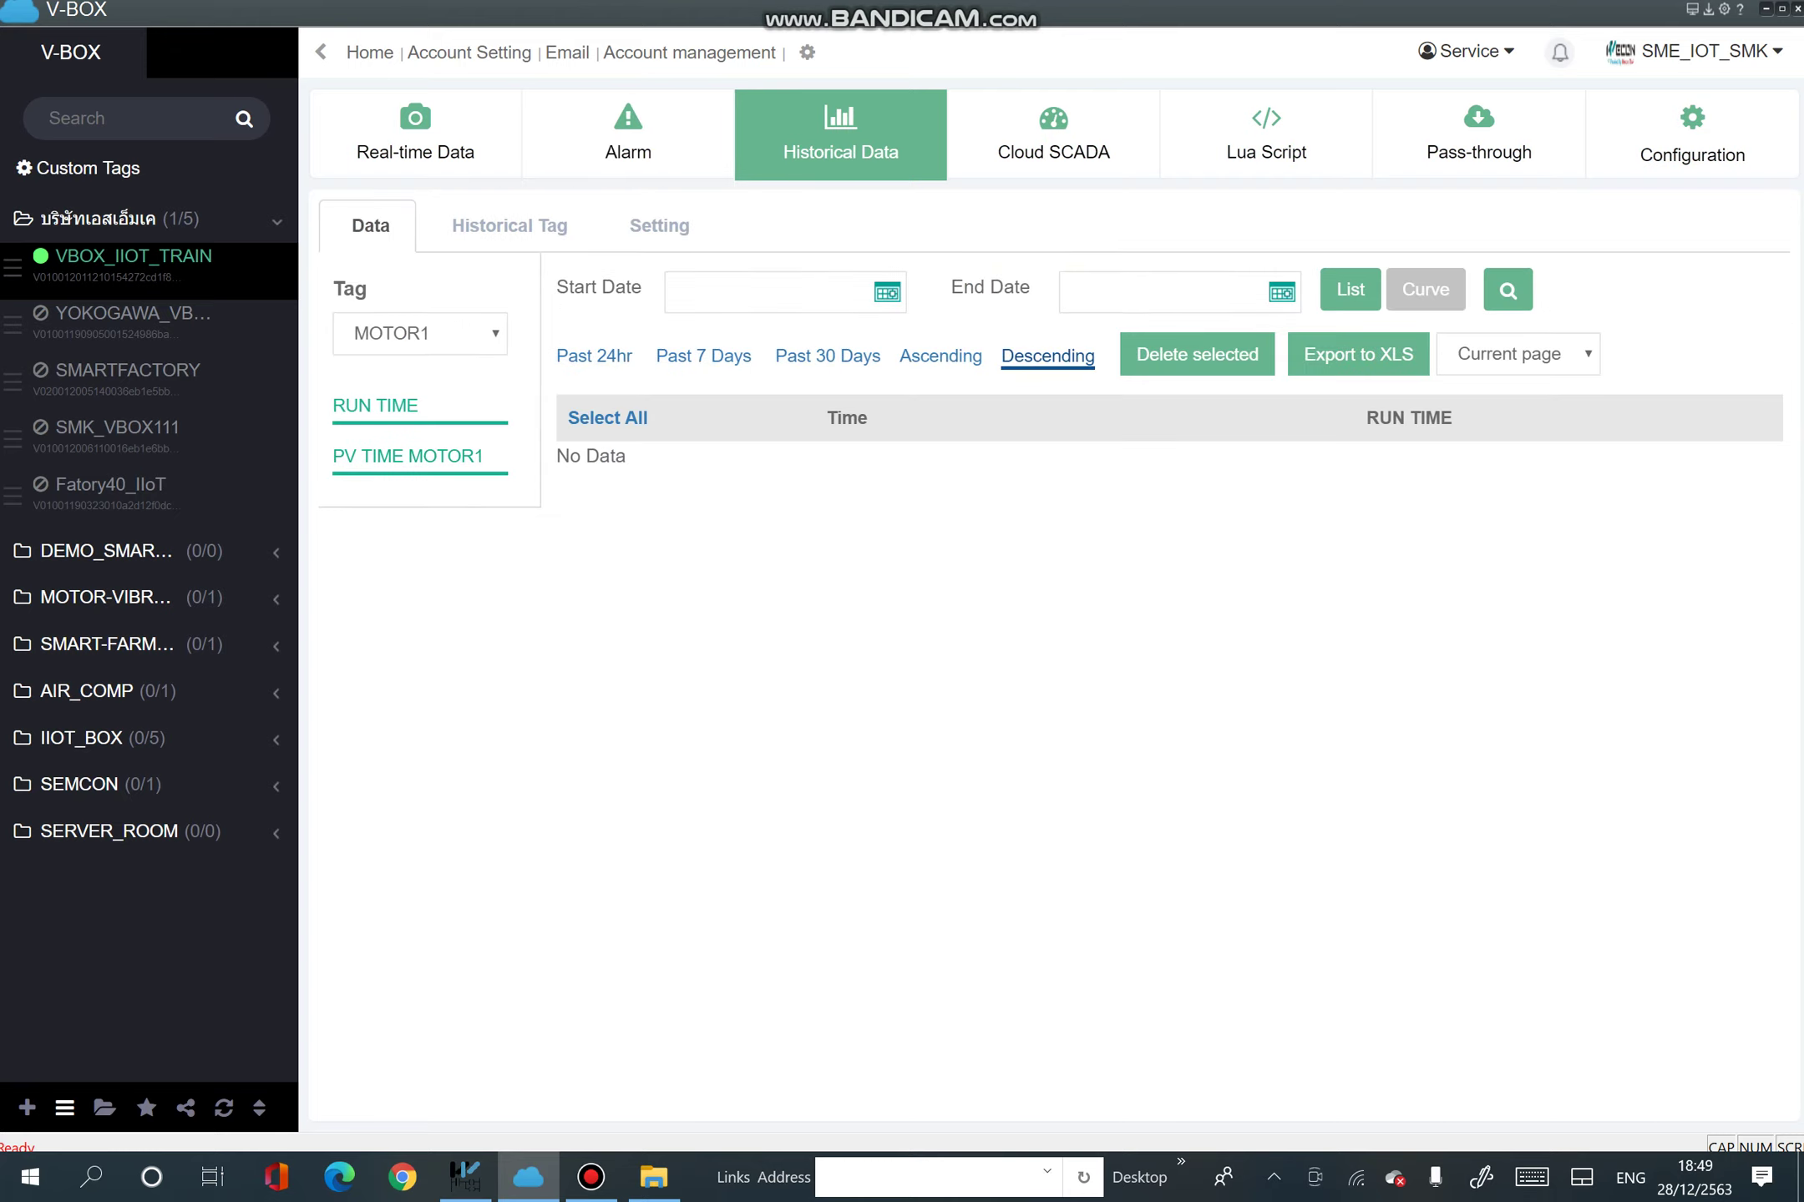
# Compare the real-time control tag values with the MOTOR1 group's historical data, and select PV TIME MOTOR1 as well.
pyautogui.click(628, 134)
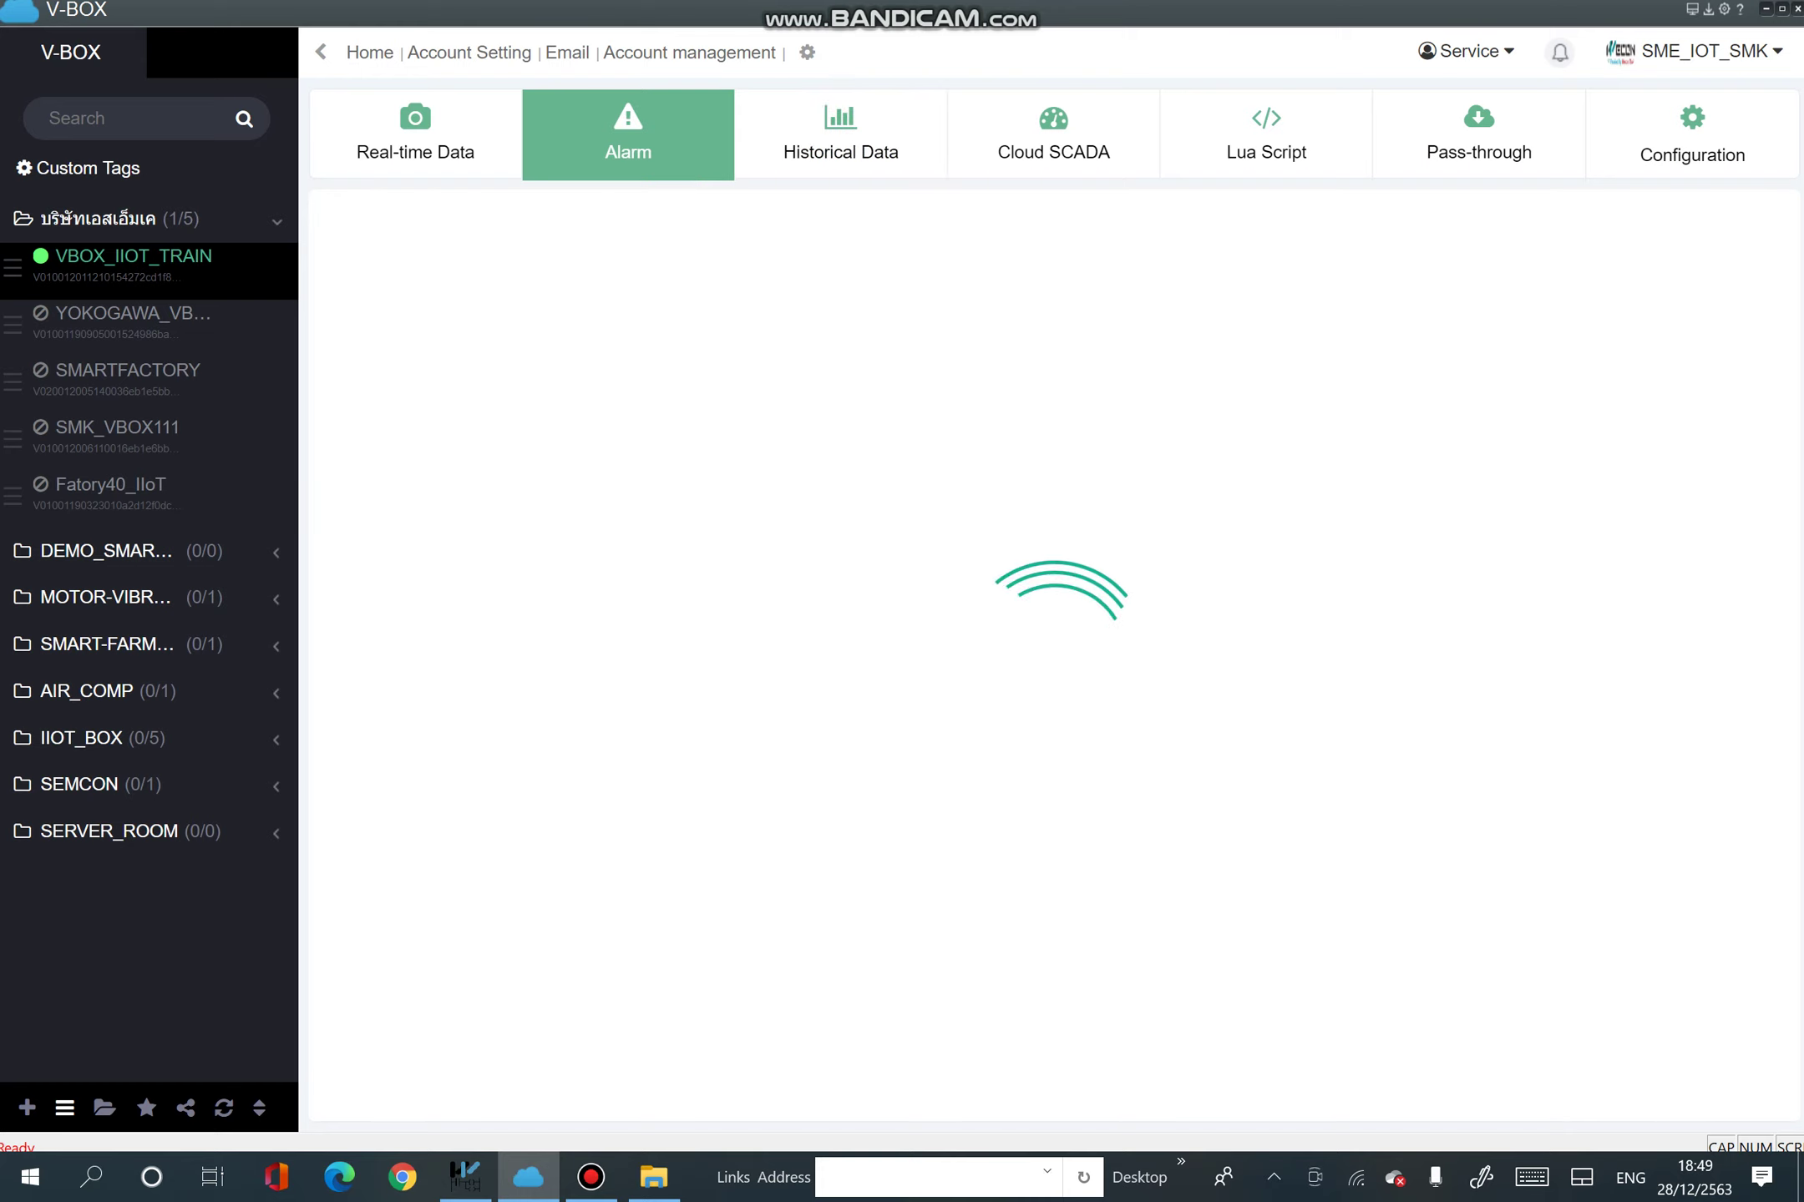
pyautogui.click(415, 134)
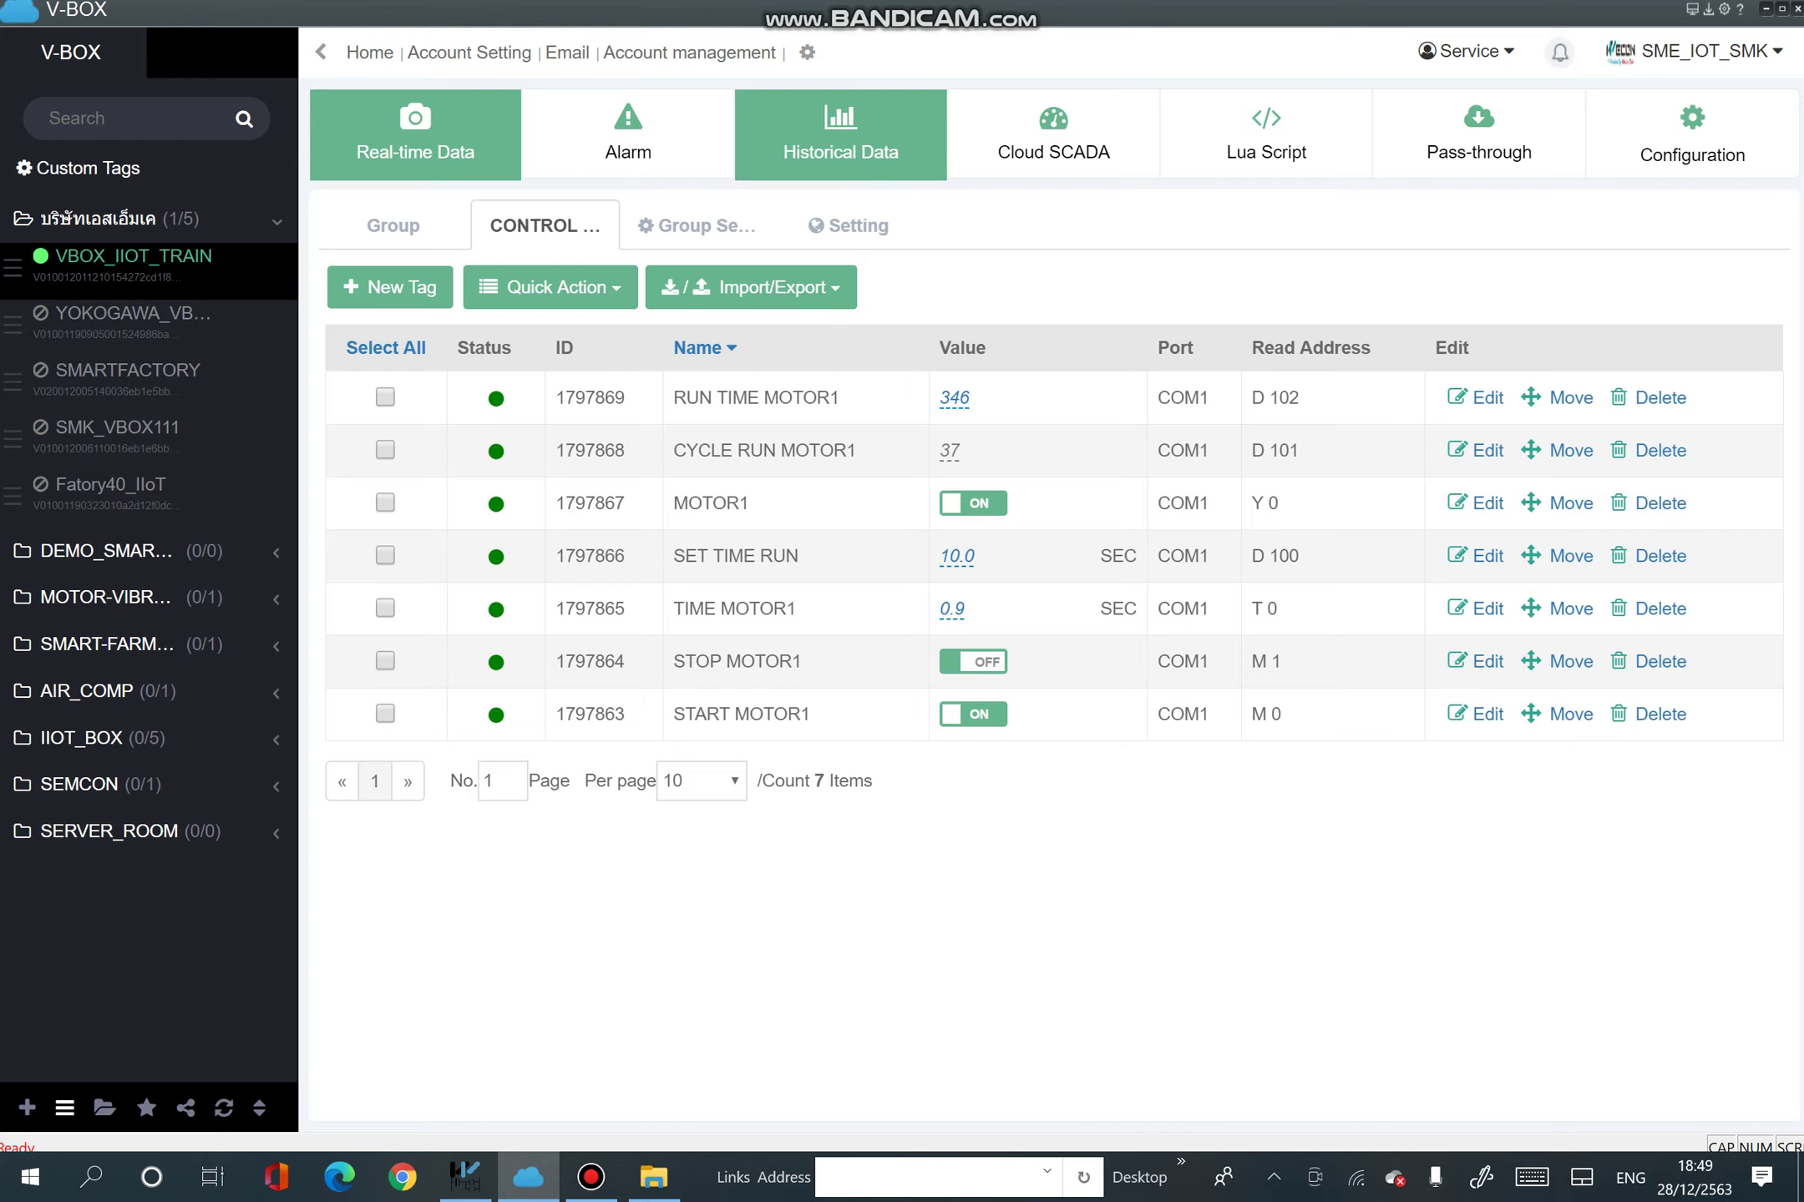
pyautogui.click(841, 134)
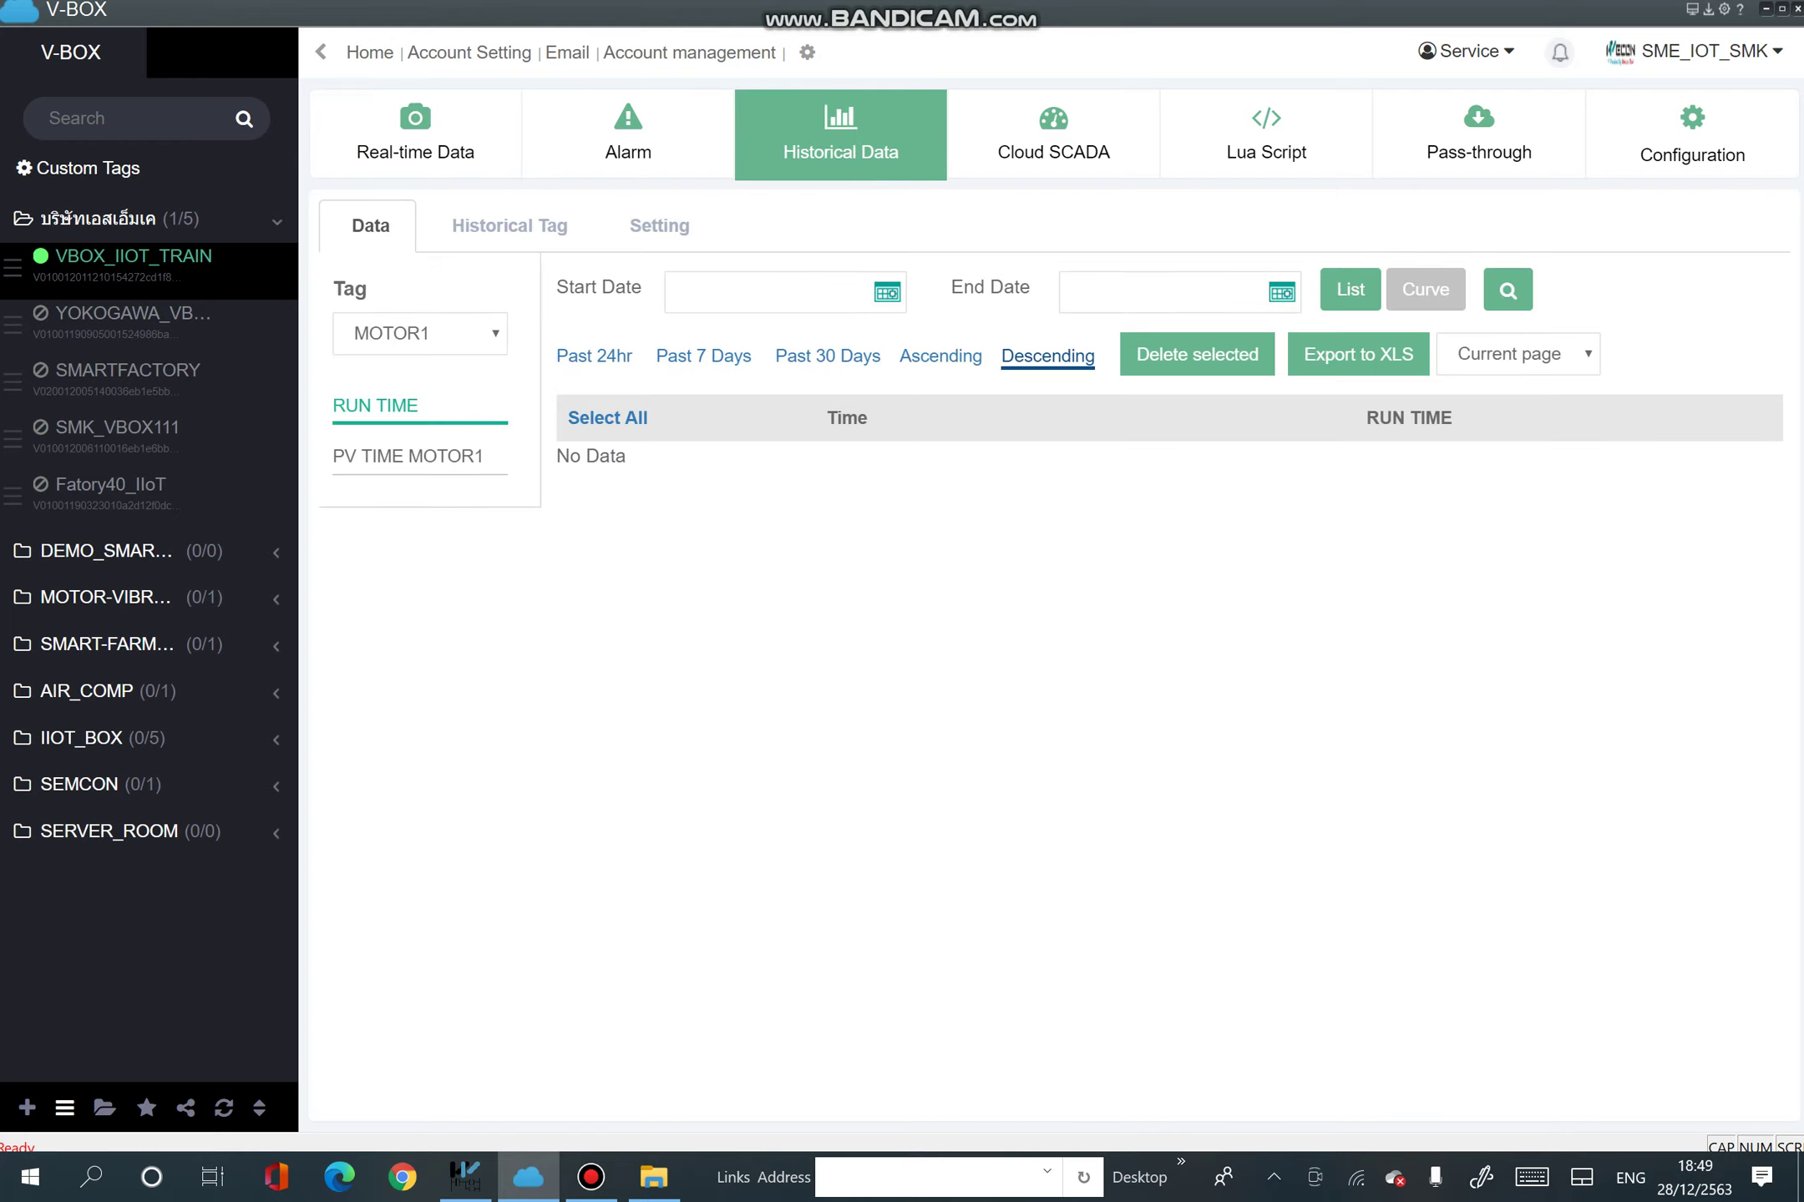
pyautogui.click(407, 456)
pyautogui.click(415, 134)
pyautogui.click(840, 134)
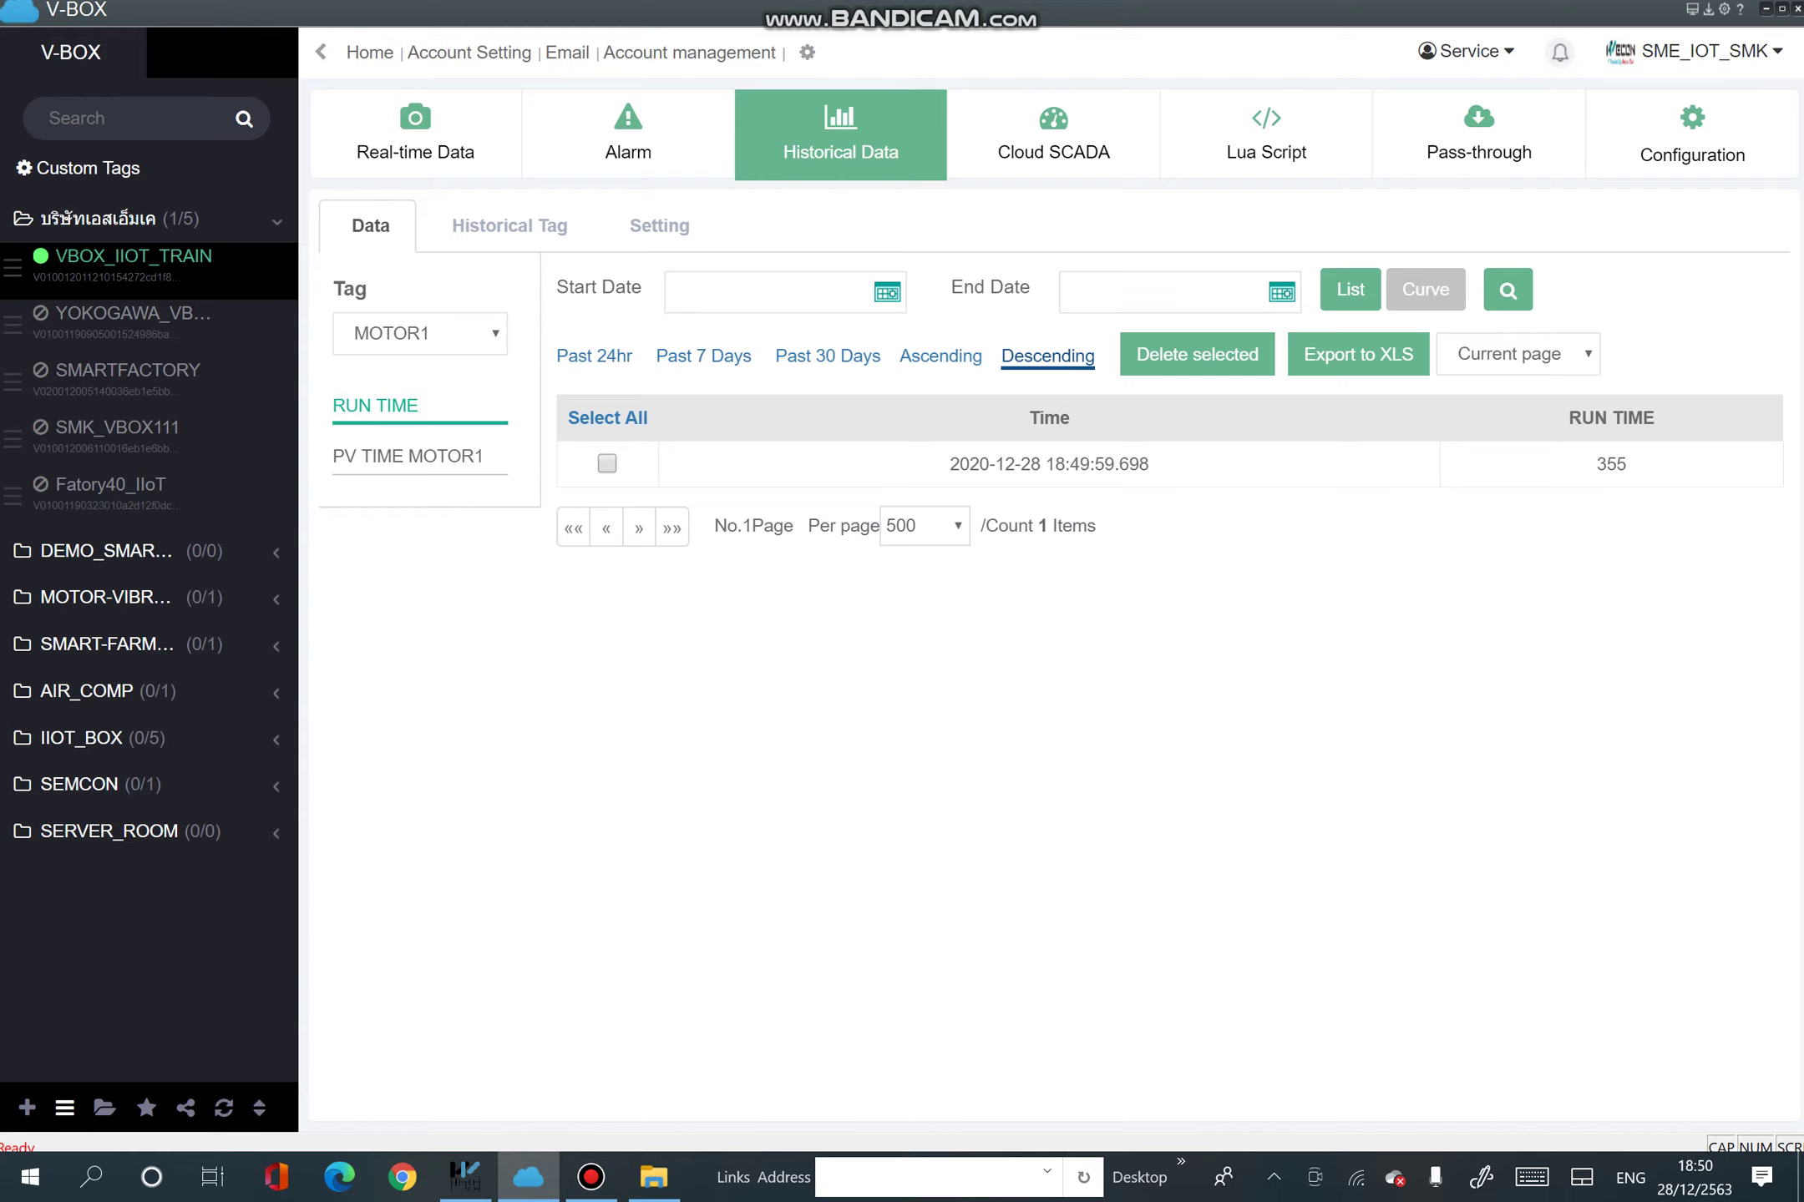
pyautogui.click(408, 456)
# Monitor the real-time control tags while the motor runs, and examine the RUN TIME records logged in the MOTOR1 group.
pyautogui.click(415, 134)
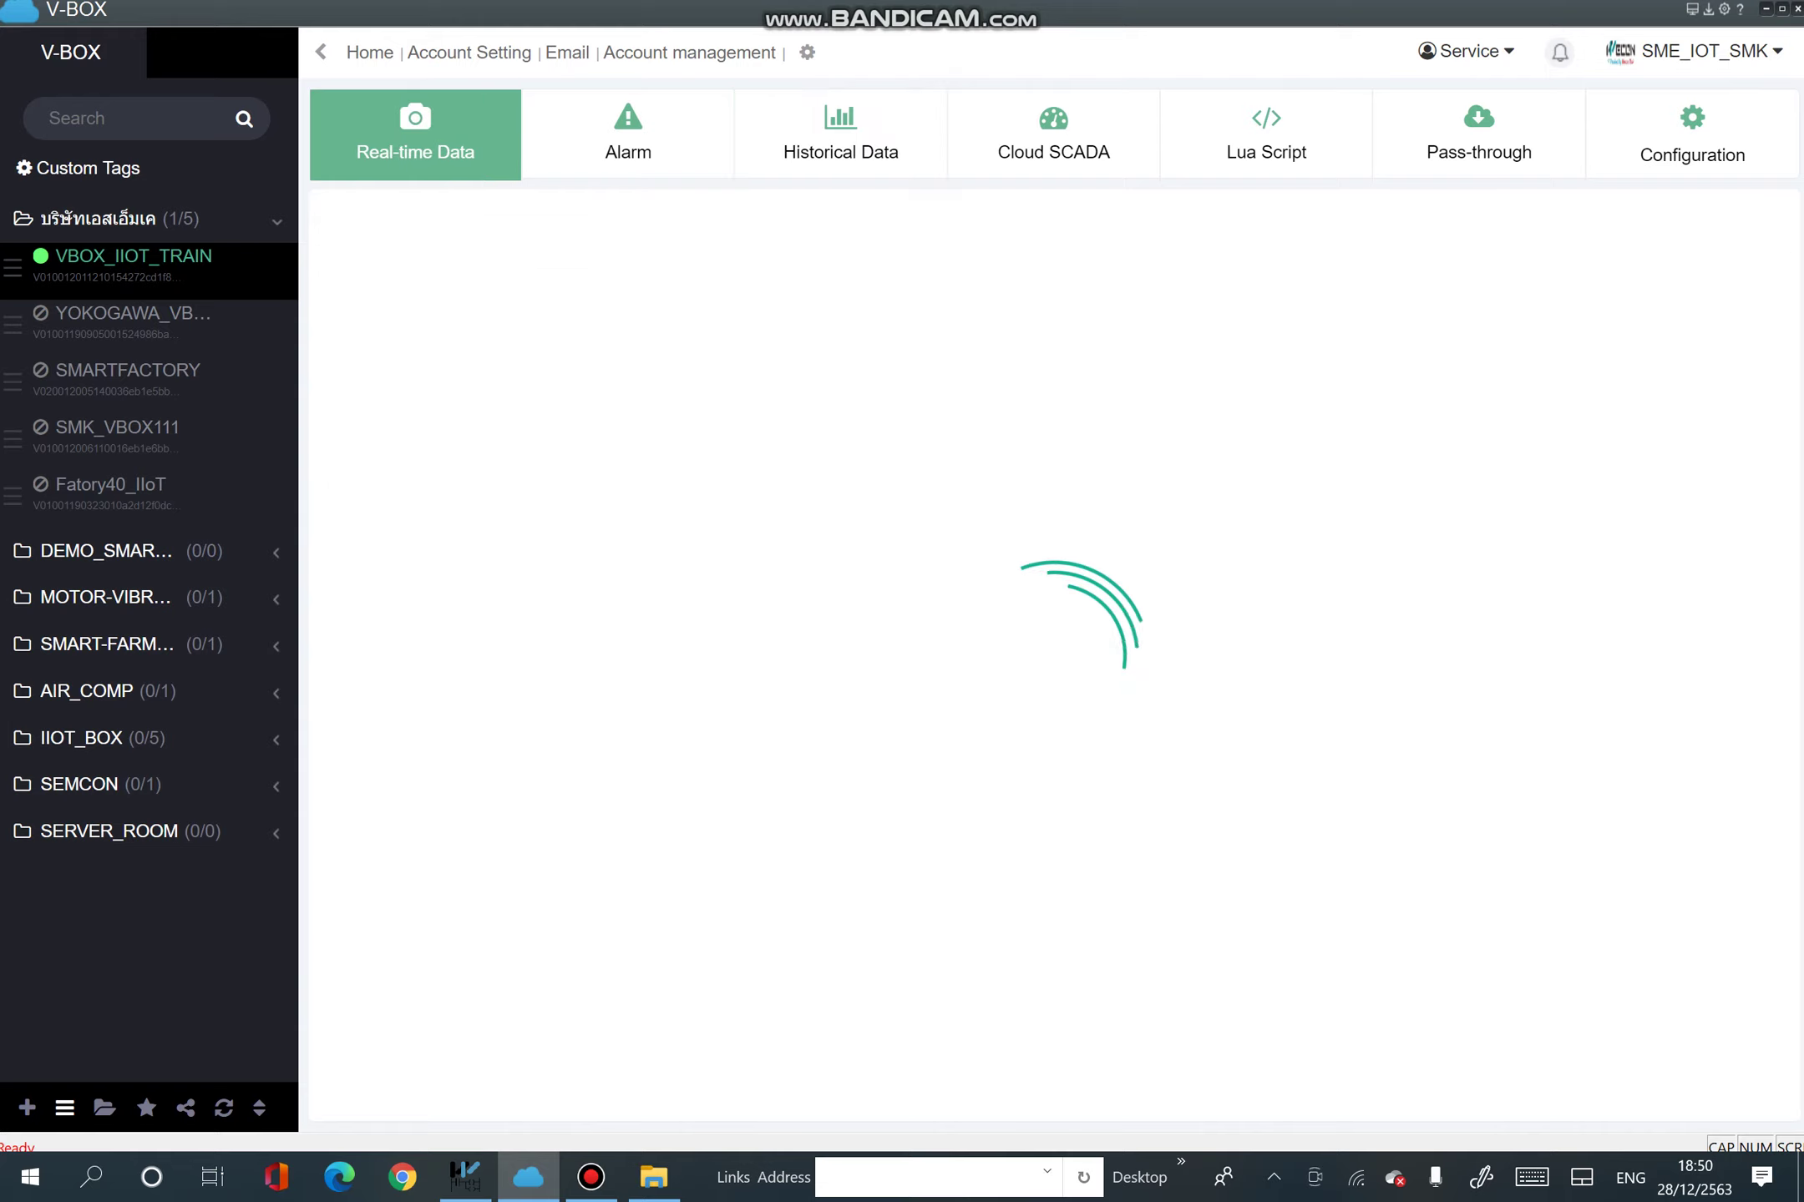
pyautogui.click(544, 226)
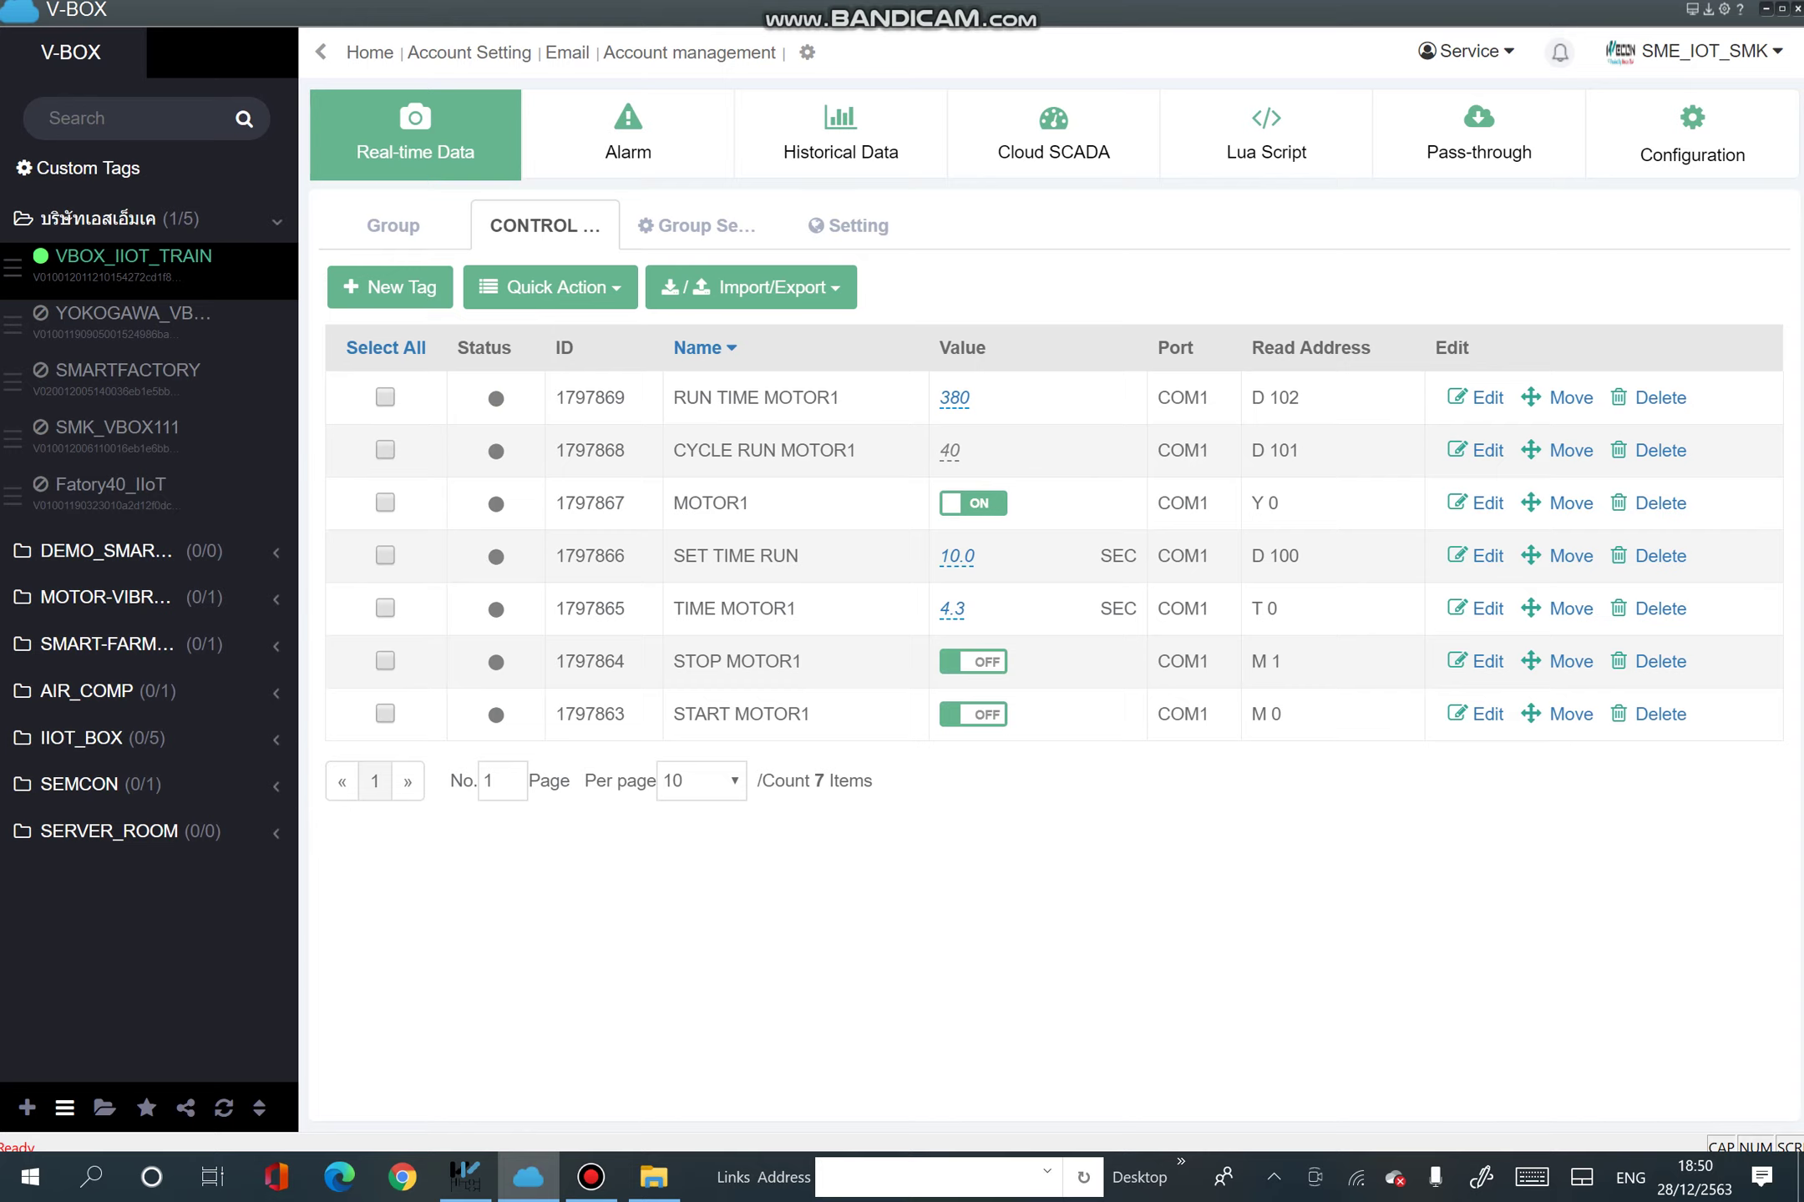
pyautogui.click(840, 134)
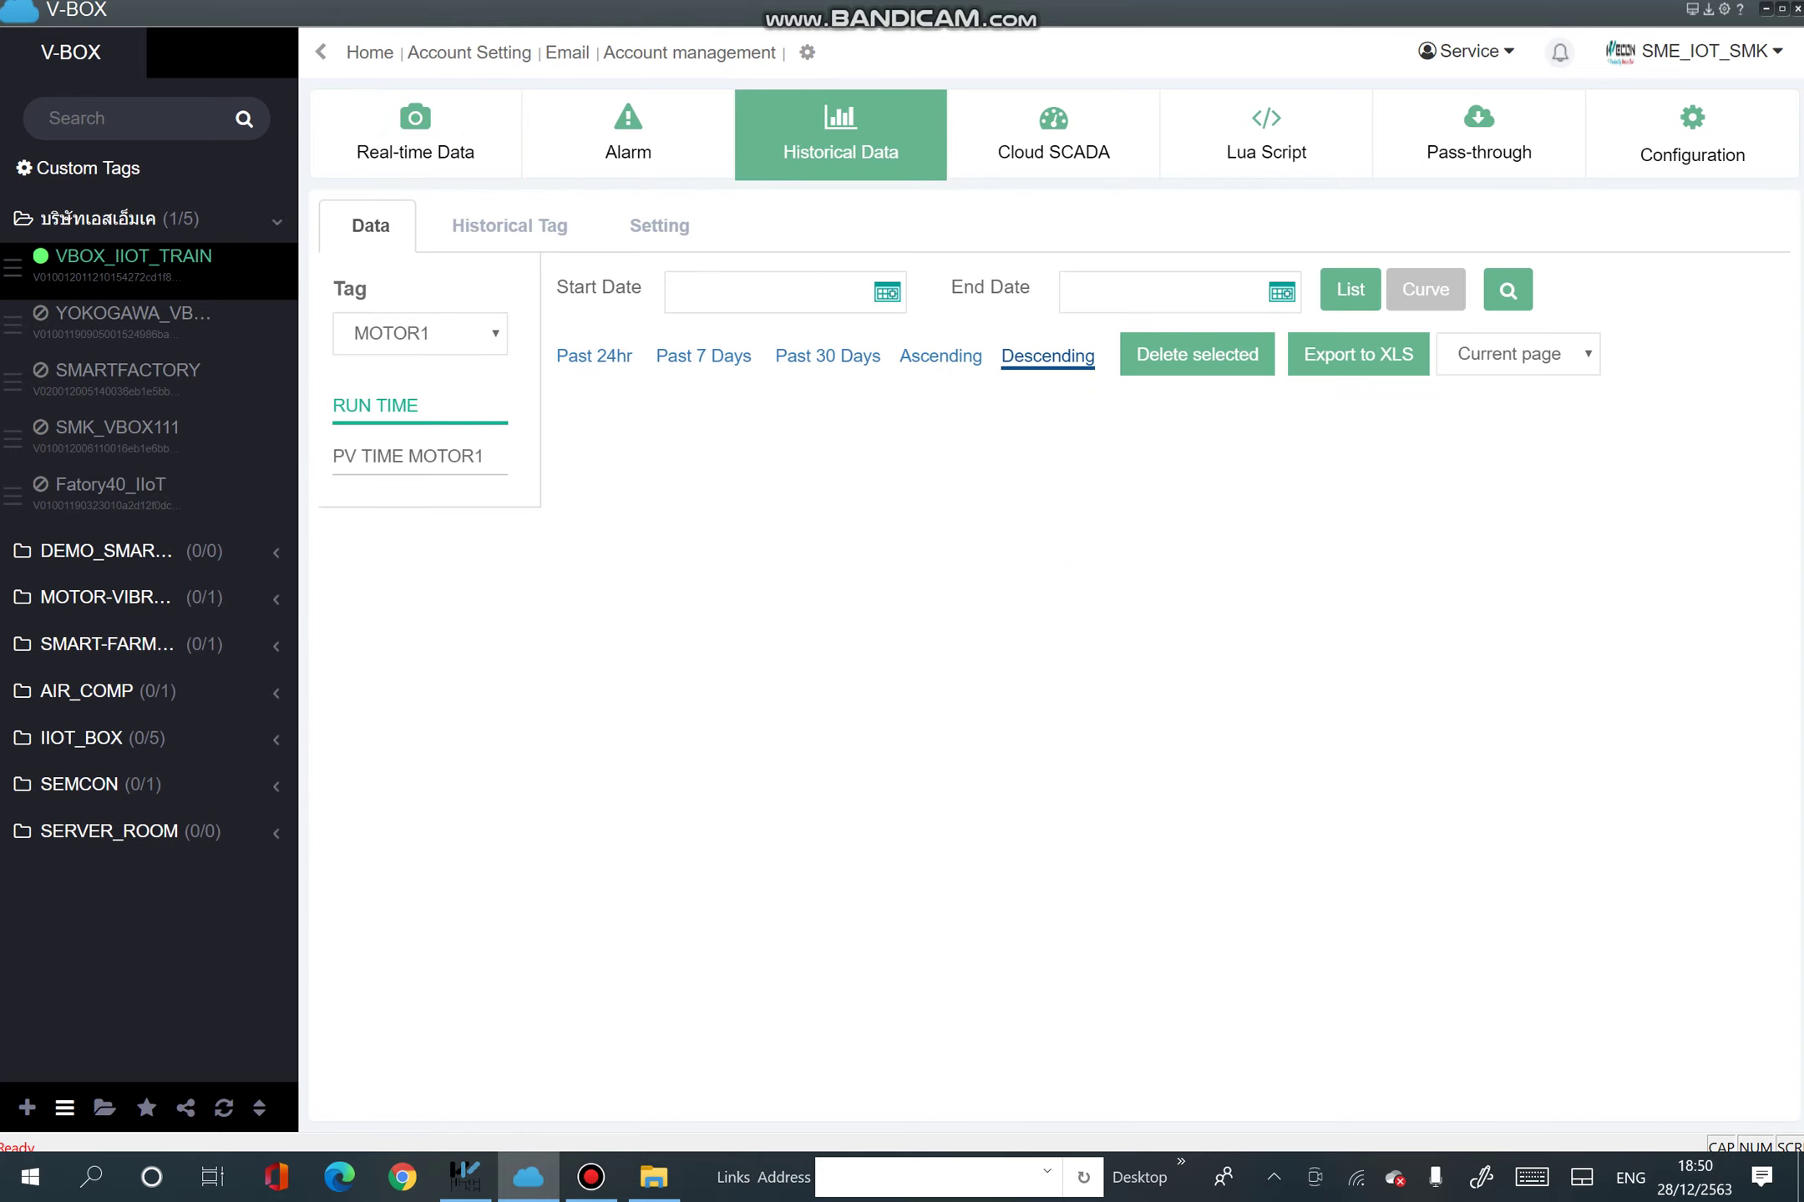
pyautogui.scroll(-5, 1169, 735)
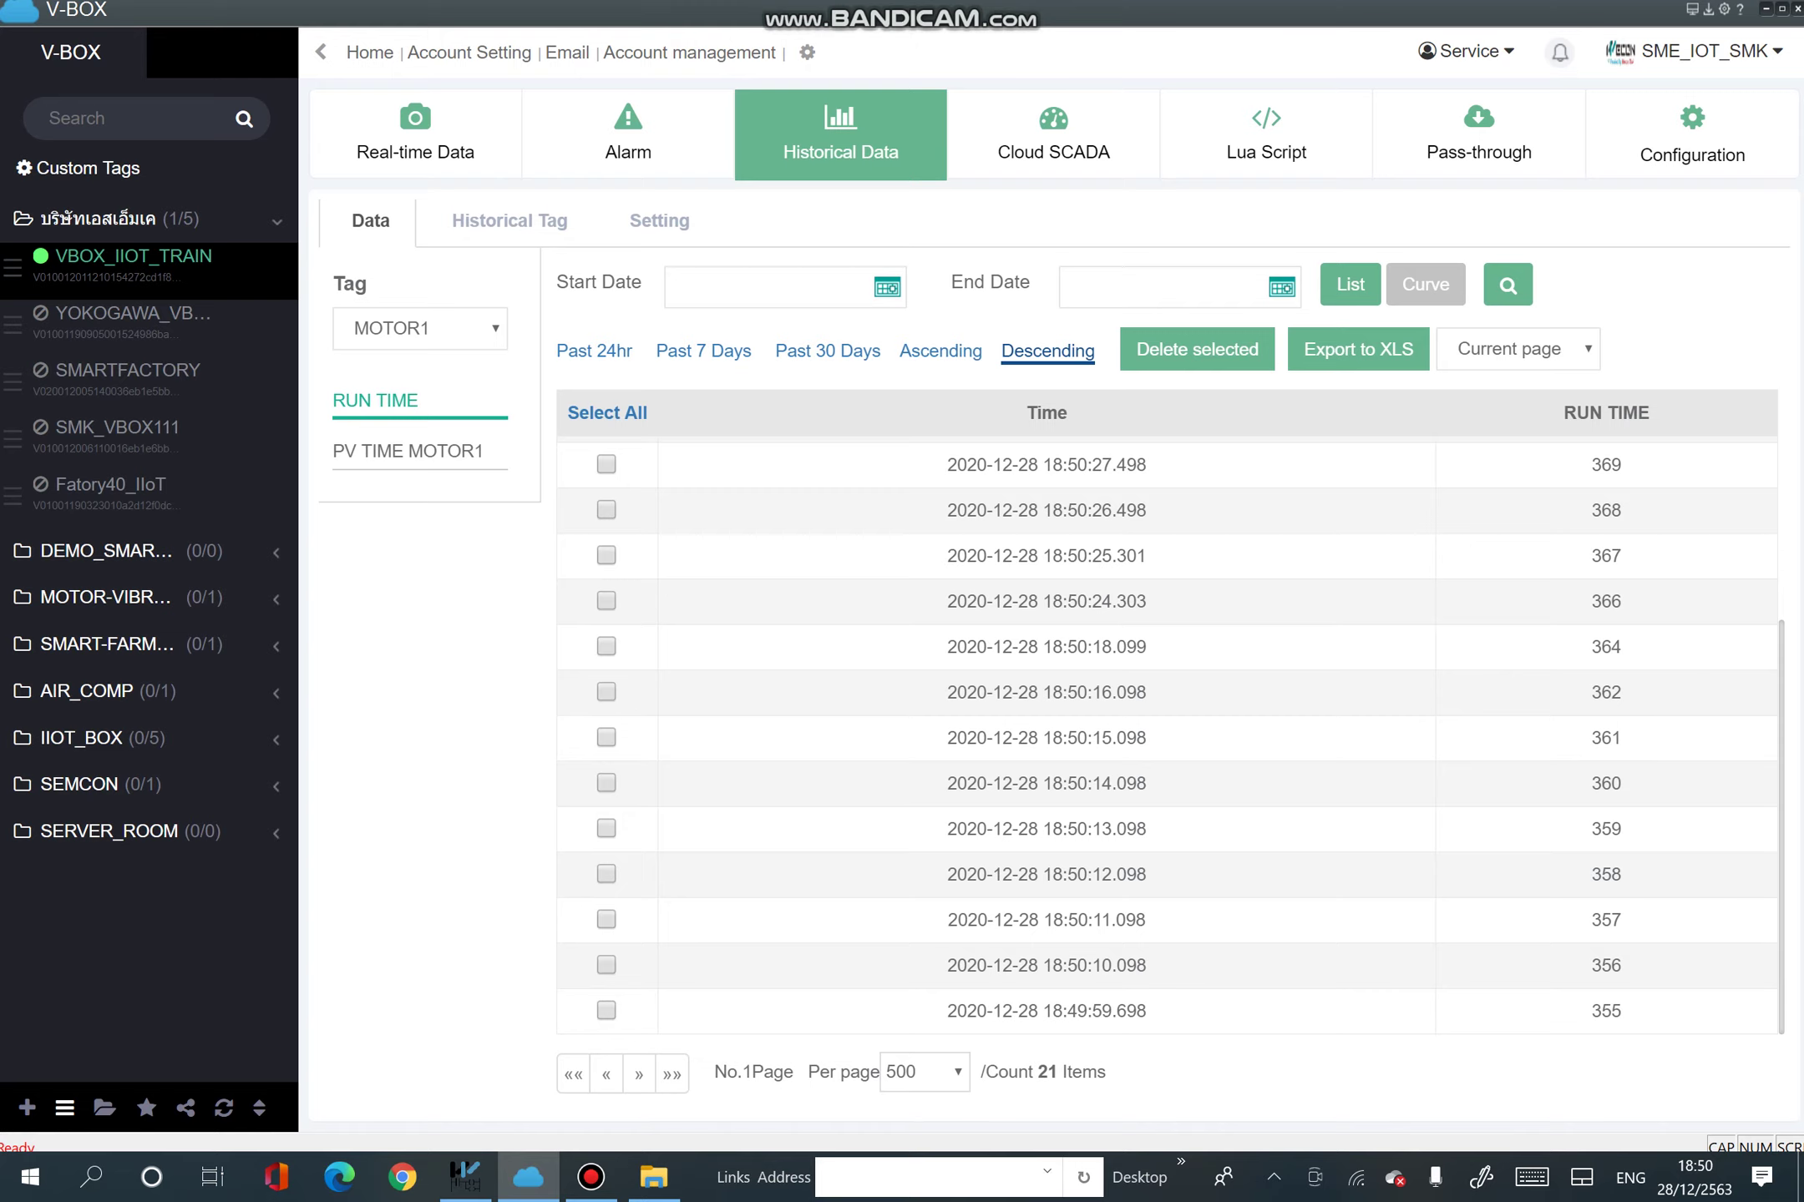
pyautogui.moveTo(461, 451); pyautogui.dragTo(474, 451)
pyautogui.scroll(4, 1169, 735)
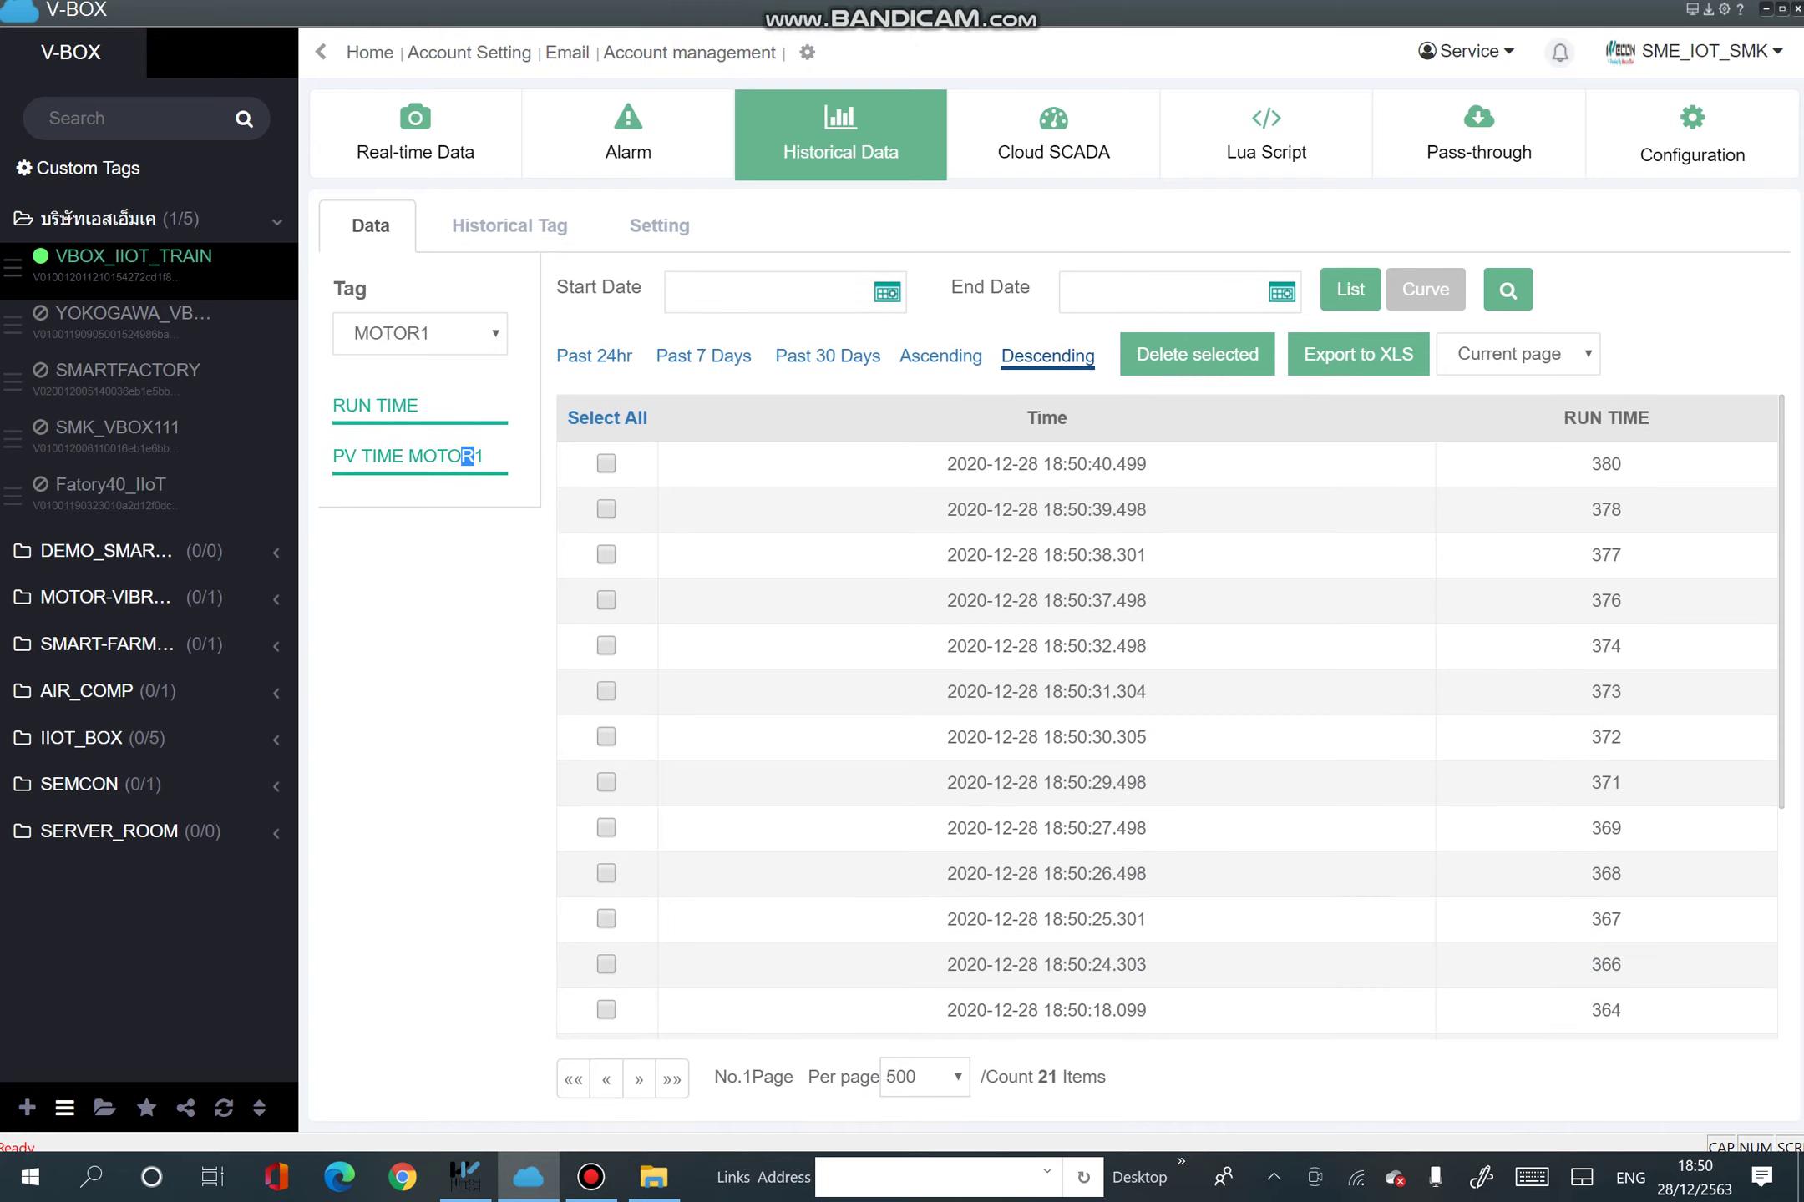
pyautogui.scroll(-4, 1169, 735)
pyautogui.scroll(4, 1169, 735)
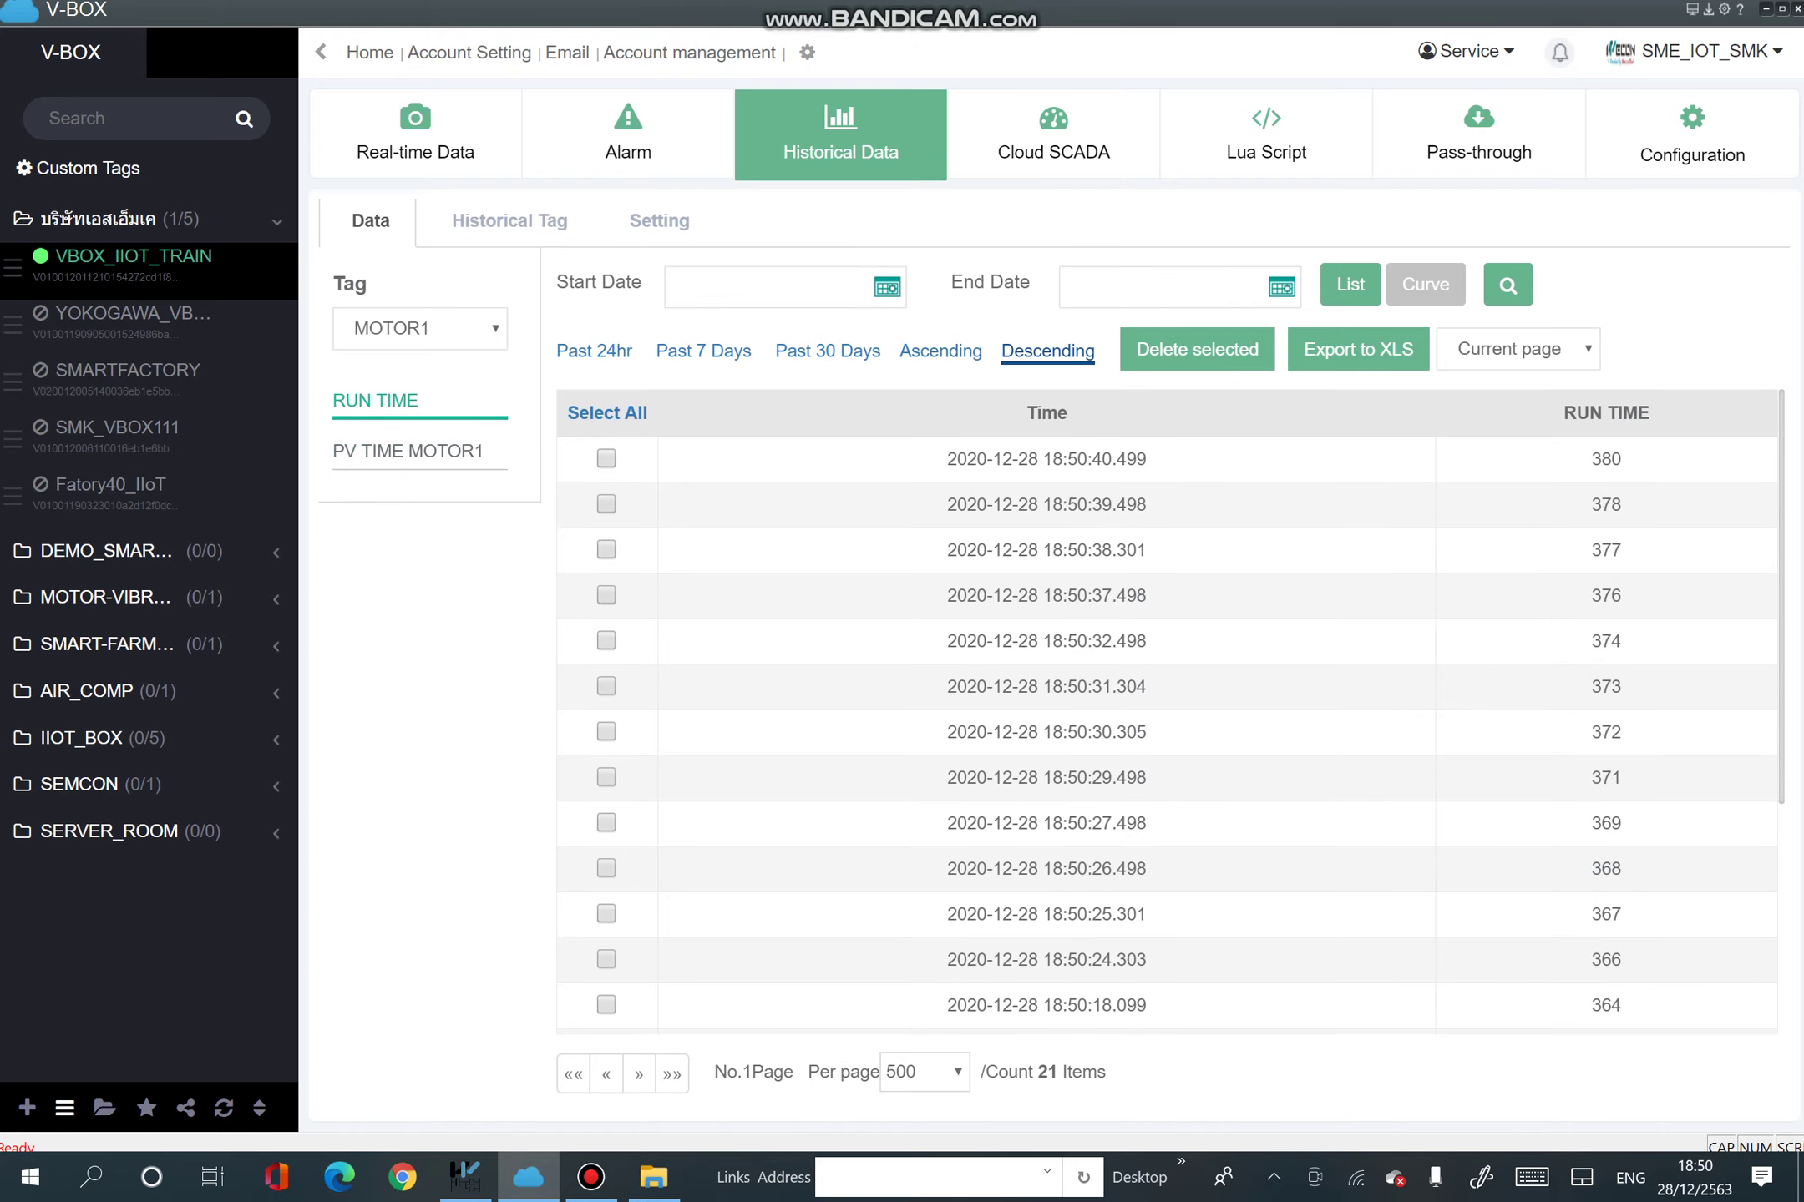
pyautogui.scroll(-5, 1169, 734)
# Show the RUN TIME history as a curve for the past 24 hours and past 7 days in ascending order, and also select PV TIME MOTOR1.
pyautogui.click(1425, 284)
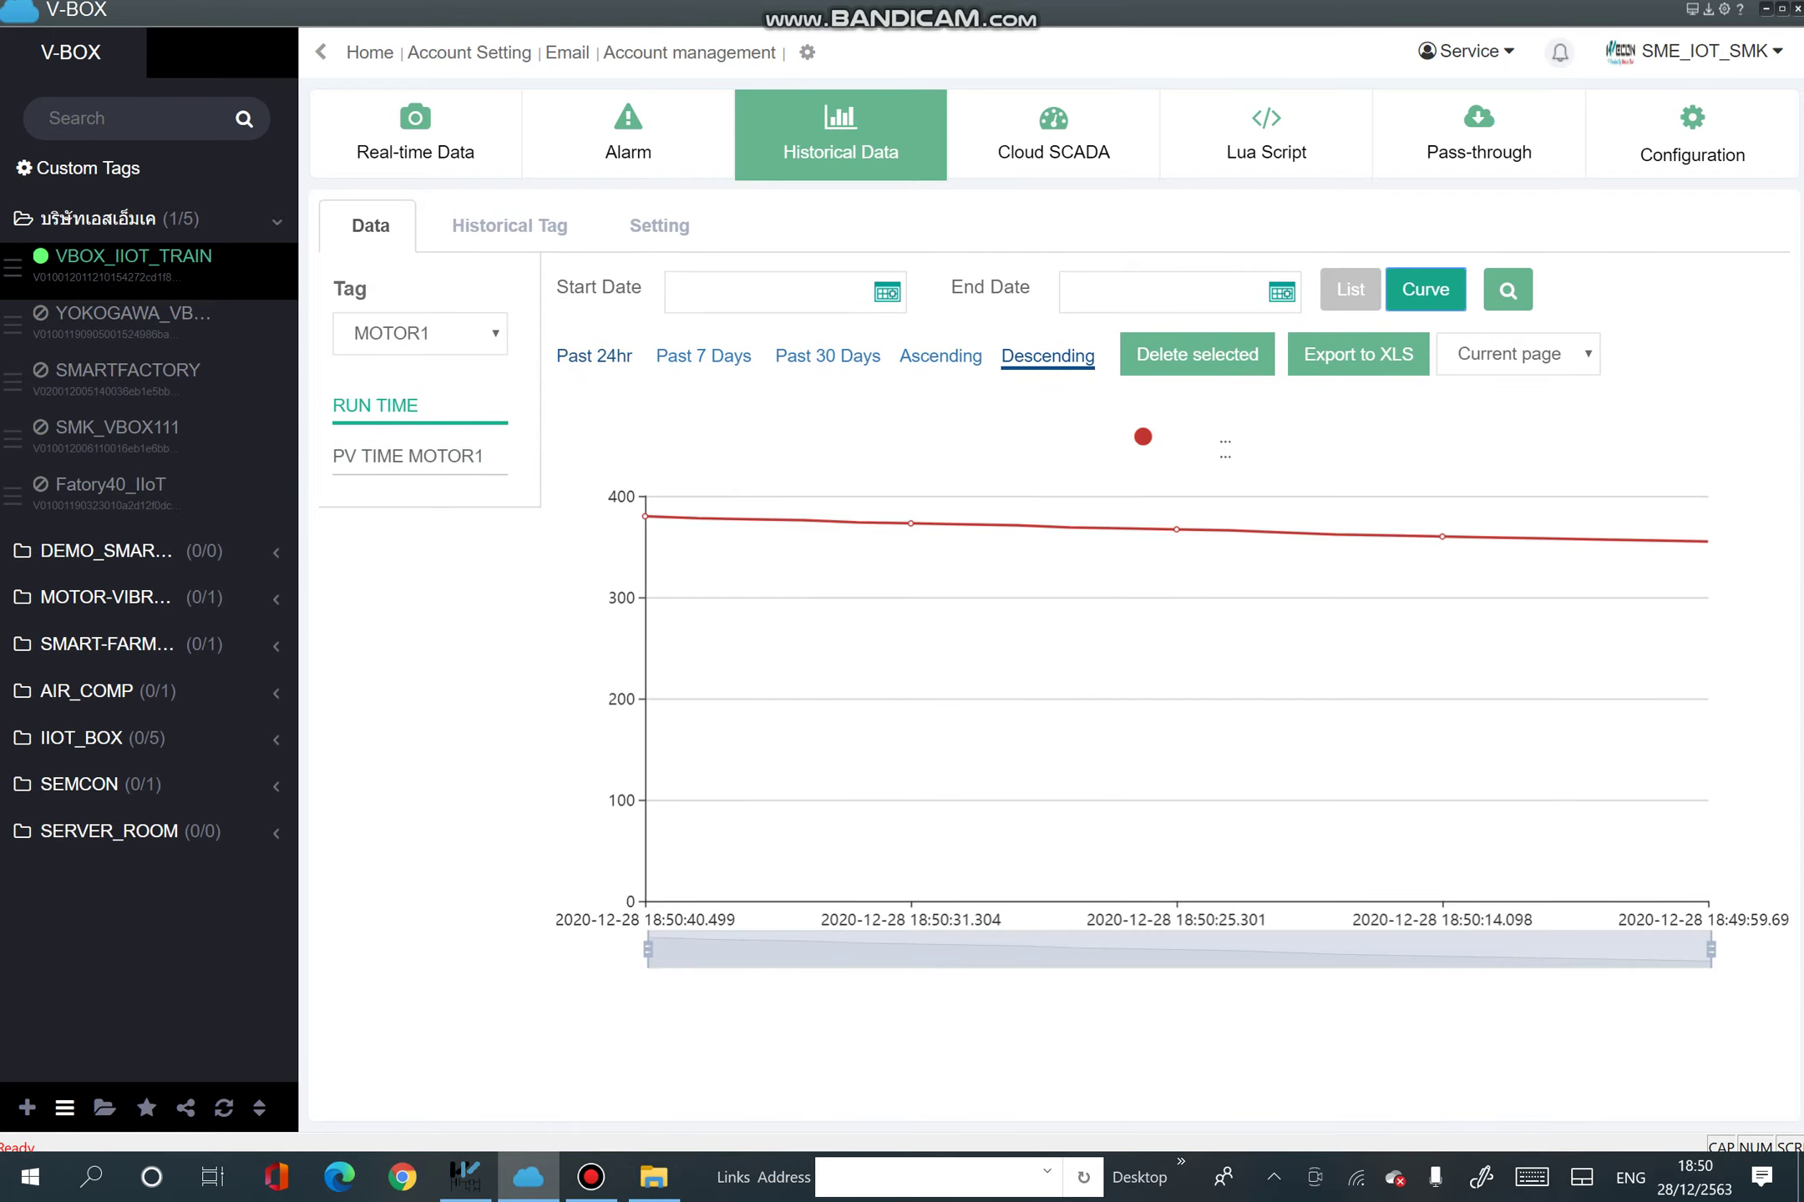
pyautogui.click(585, 356)
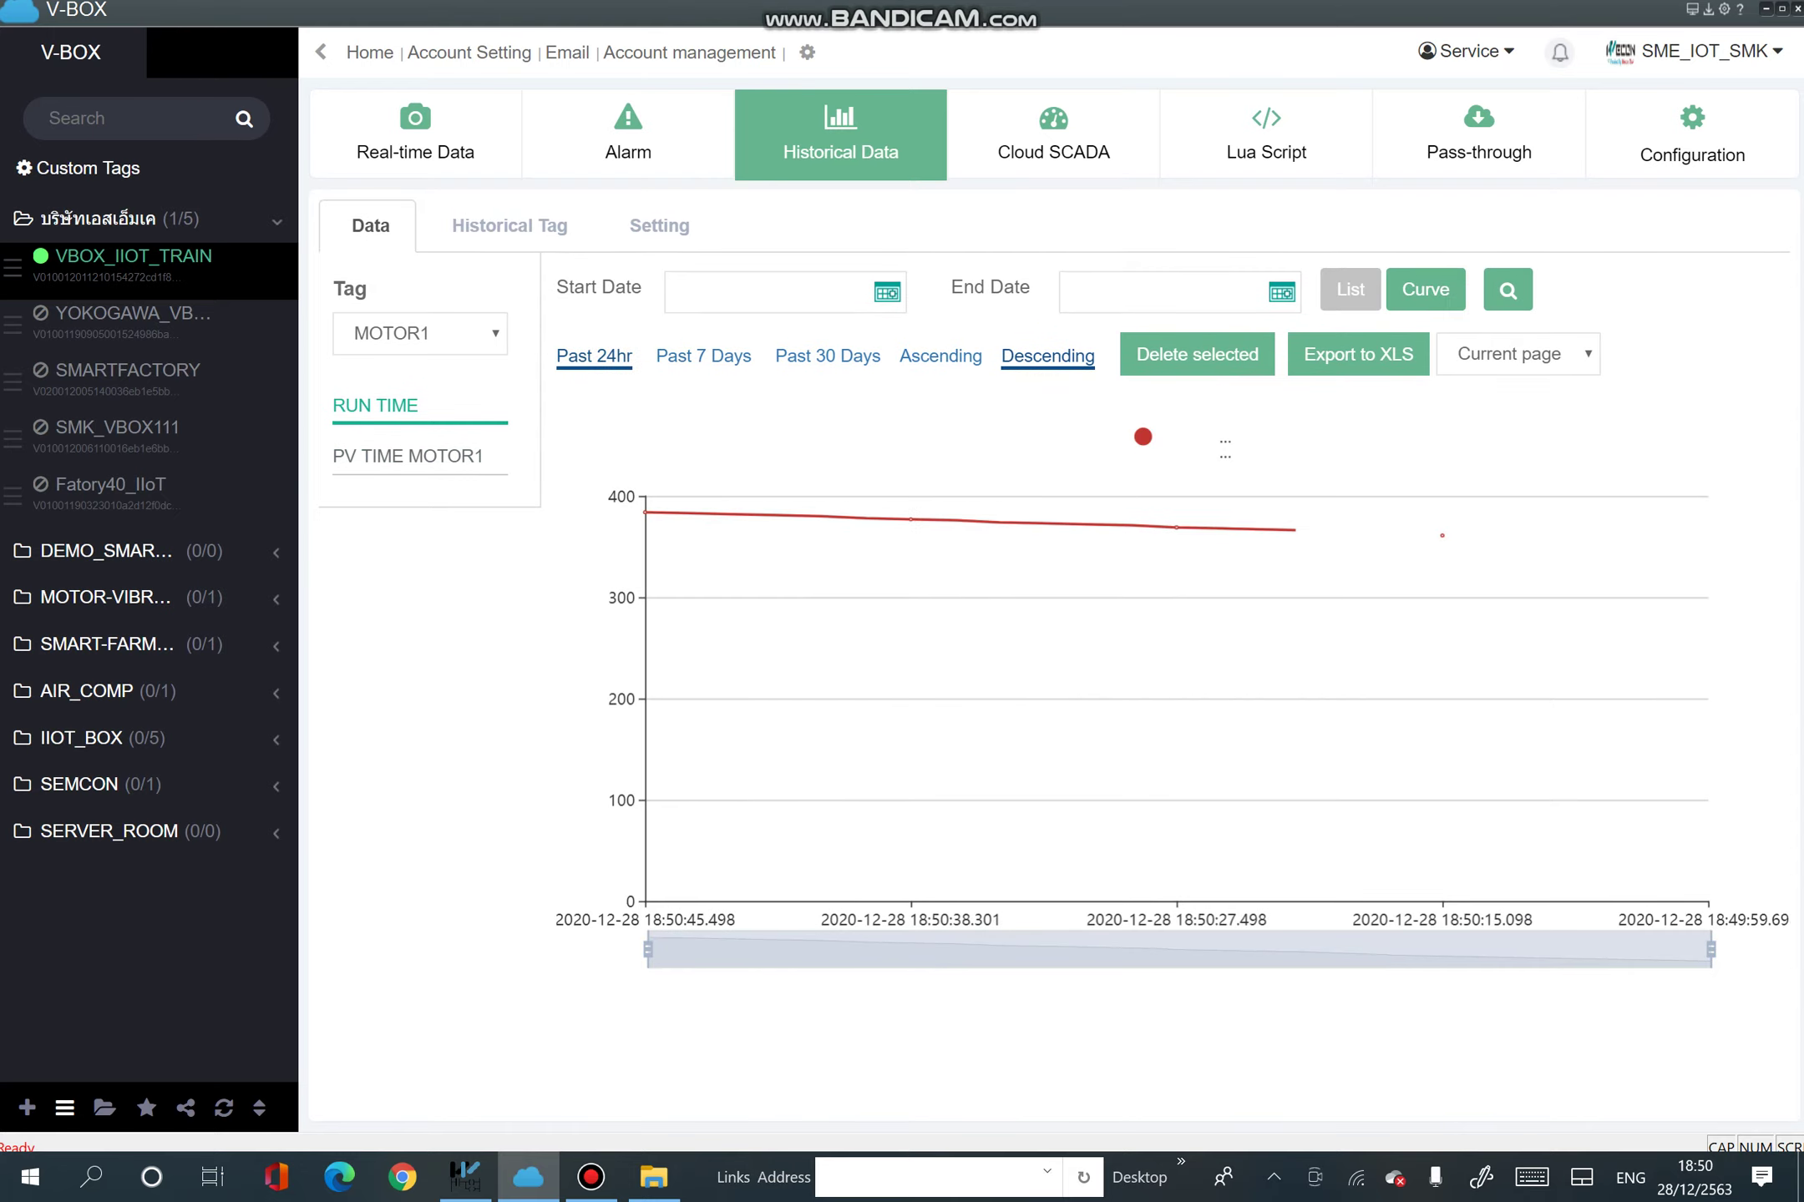
pyautogui.click(712, 356)
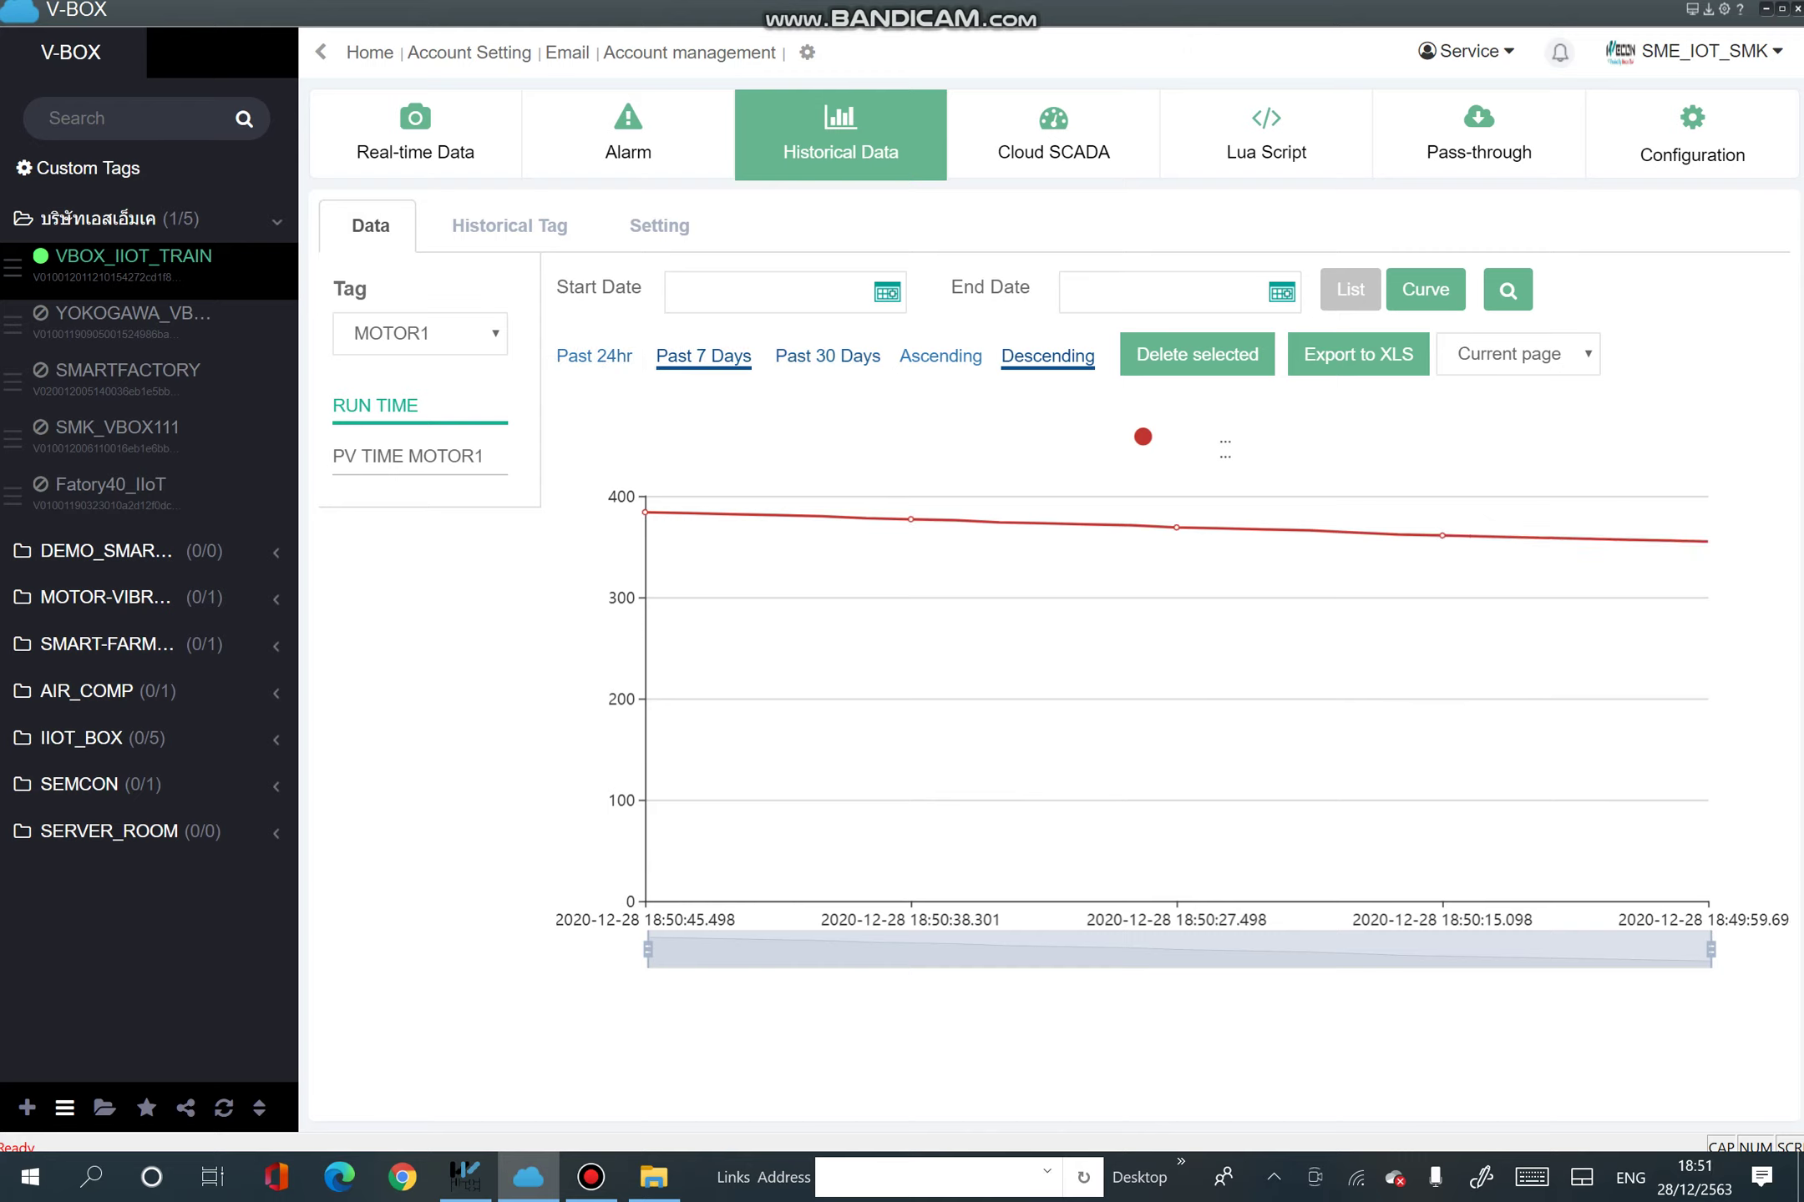
pyautogui.click(940, 355)
pyautogui.moveTo(570, 356); pyautogui.dragTo(587, 356)
pyautogui.click(408, 457)
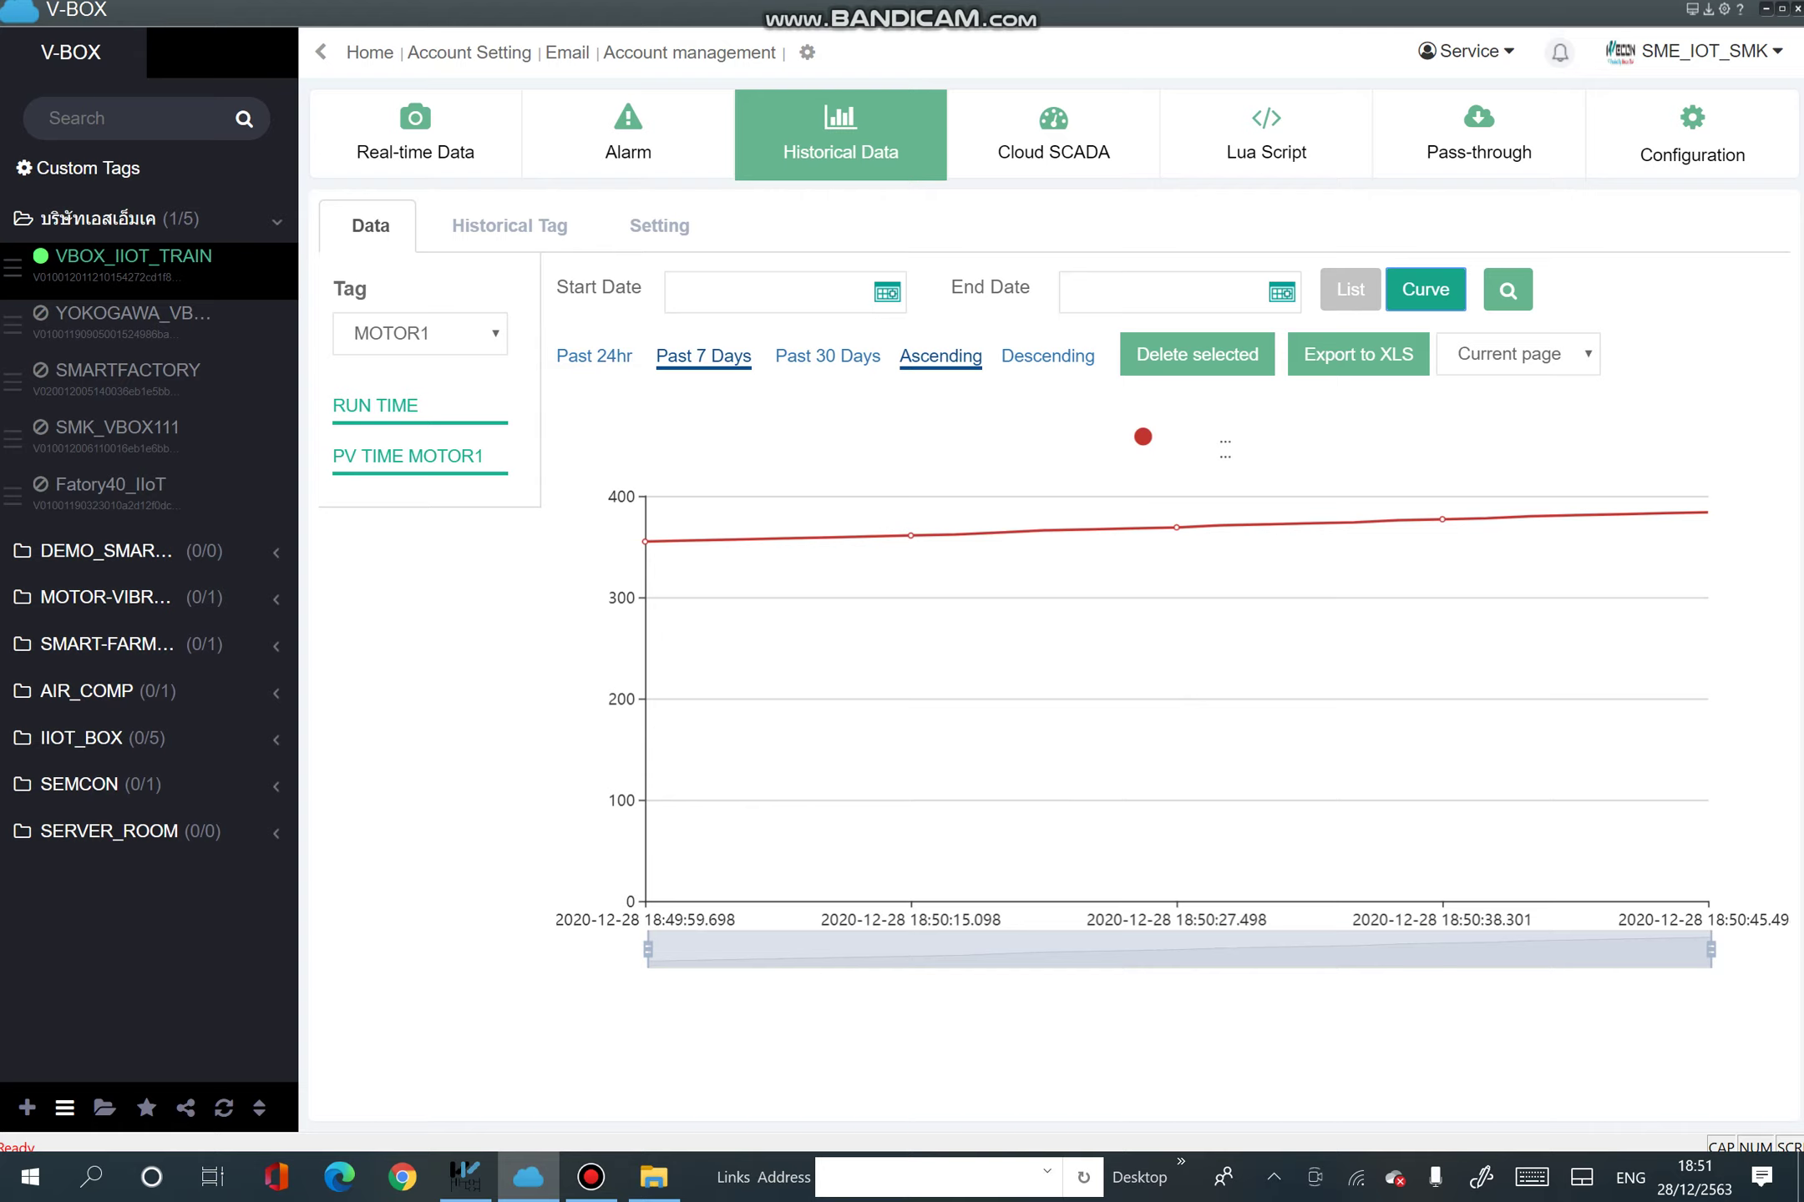
# Set the export amount to 1,000 and show the RUN TIME and PV TIME MOTOR1 curves for the past 24 hours.
pyautogui.click(1518, 354)
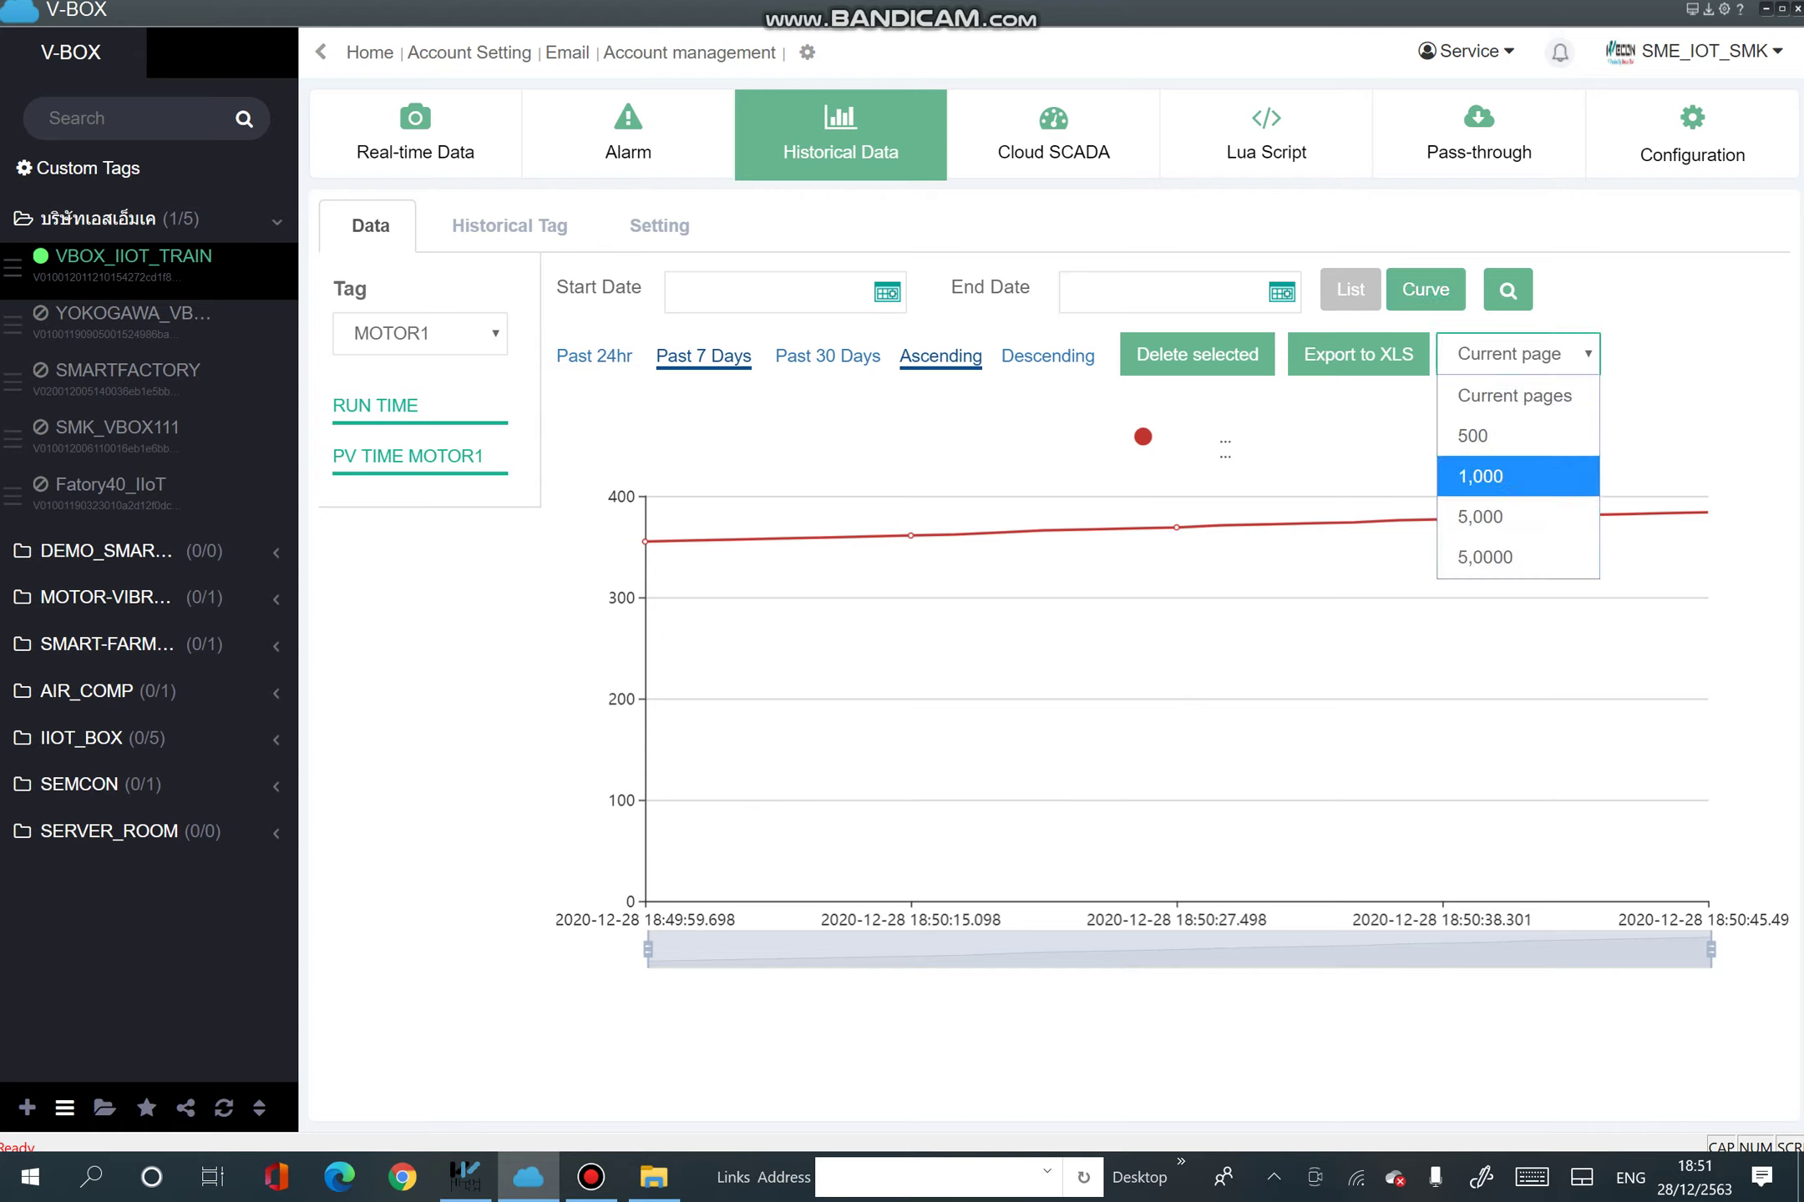
pyautogui.click(1494, 476)
pyautogui.click(594, 356)
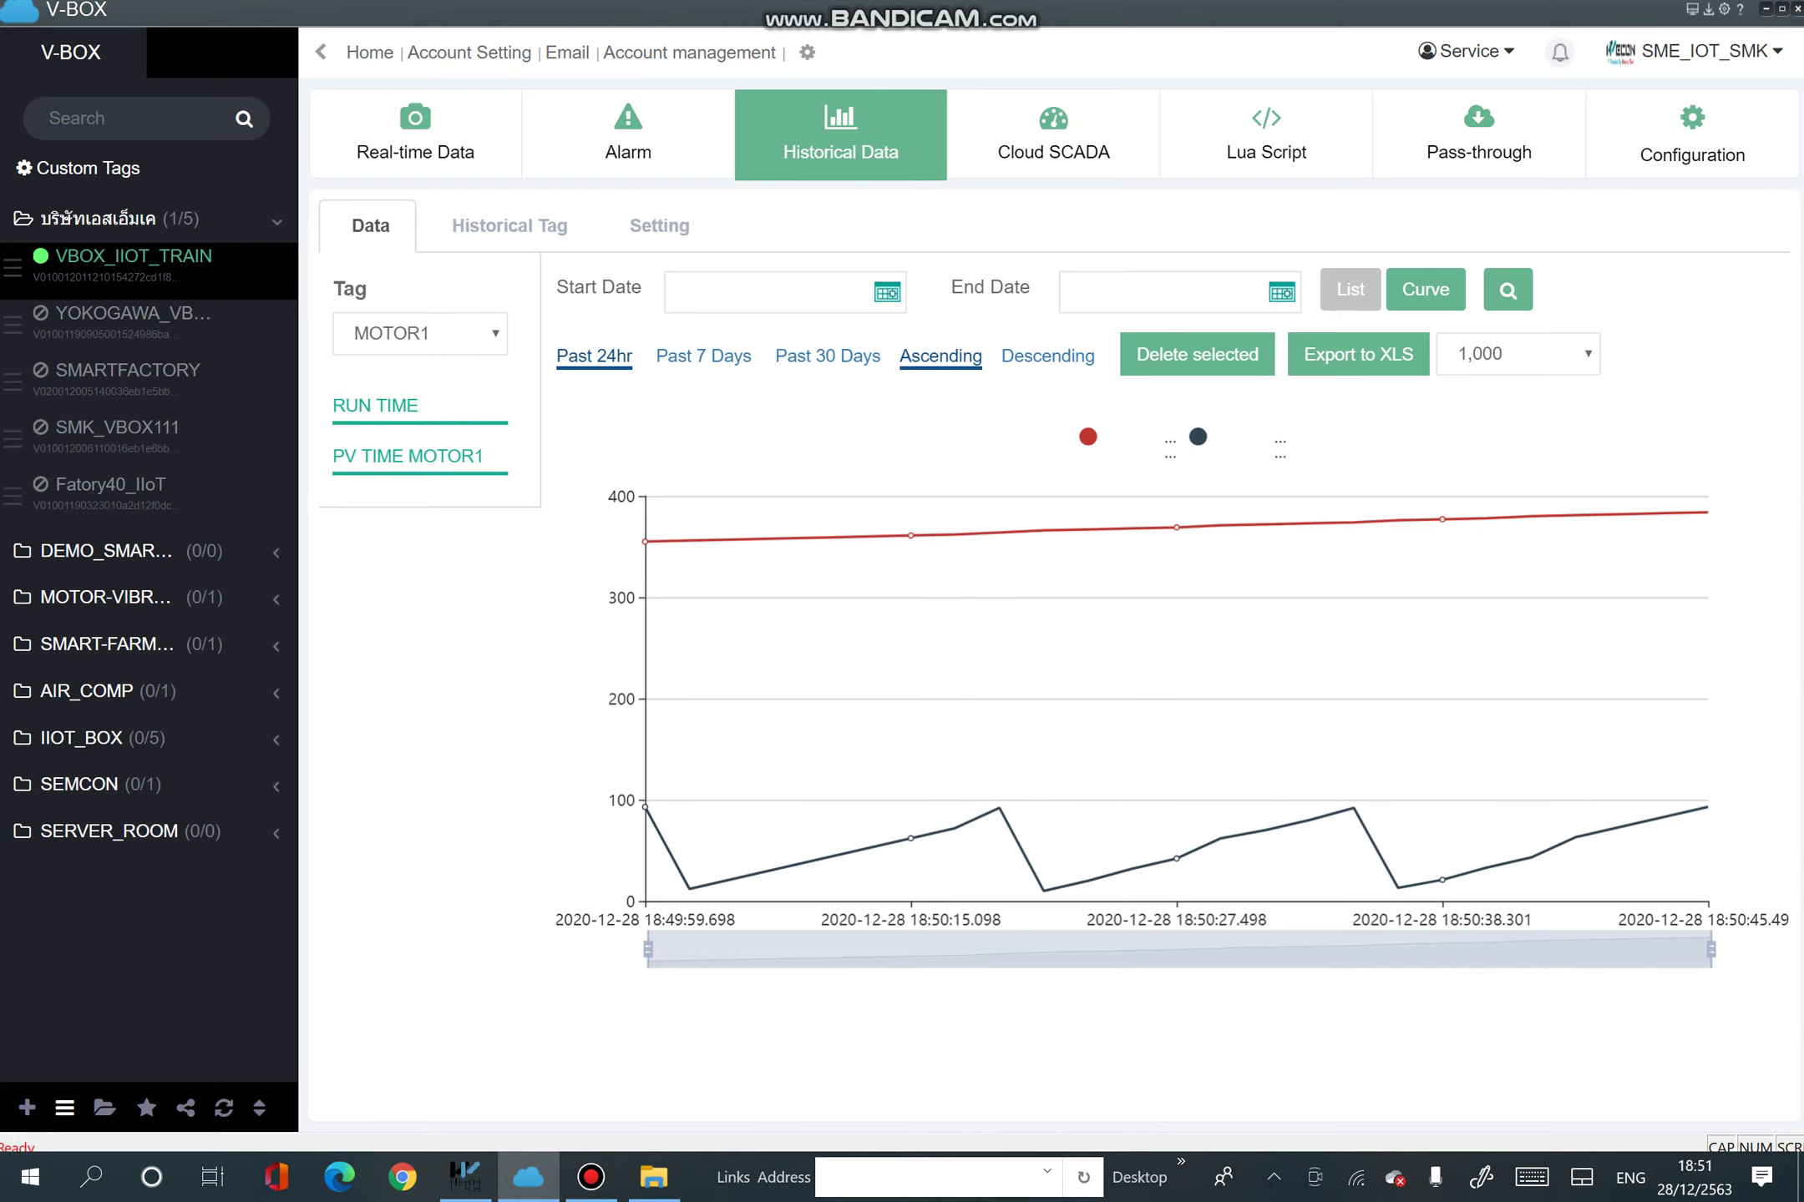
# Review the RUN TIME historical tag's settings without changing them.
pyautogui.click(509, 225)
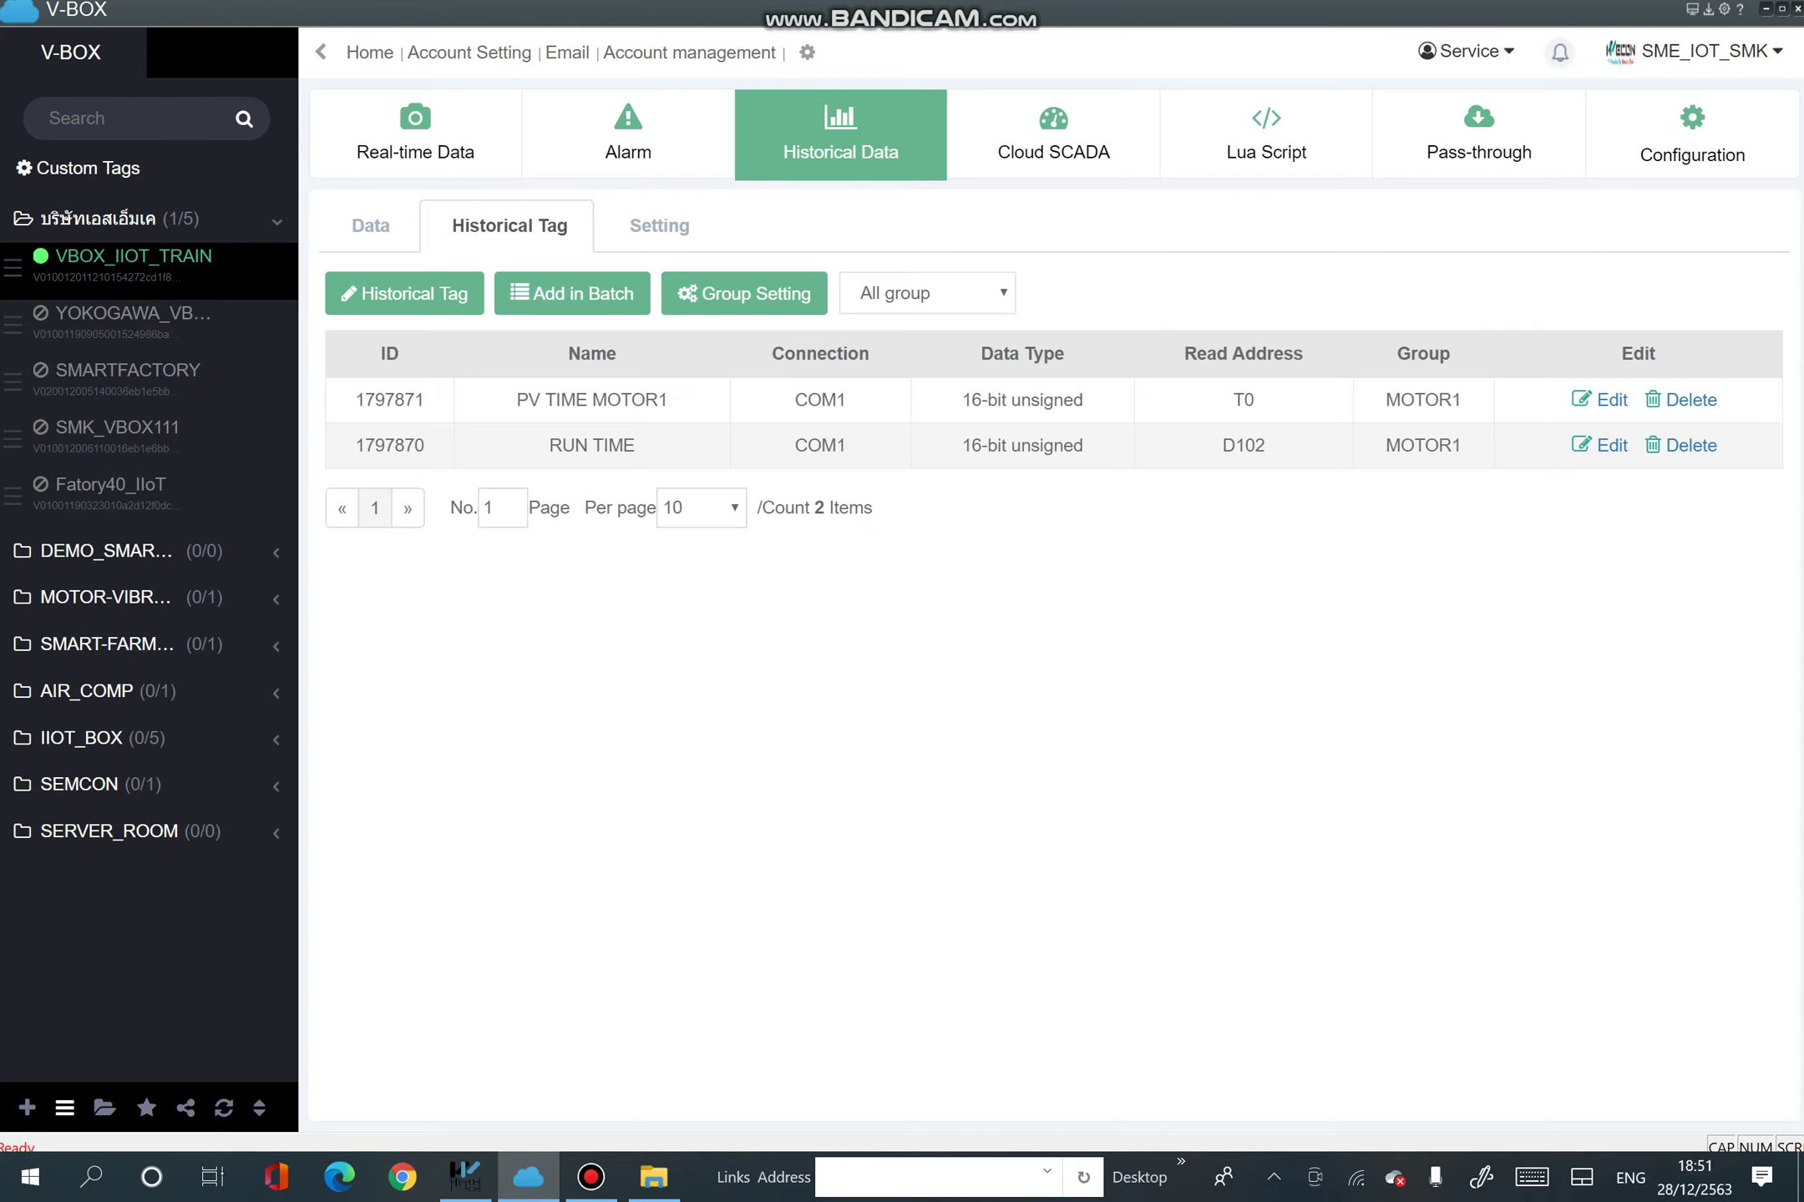
pyautogui.click(1612, 446)
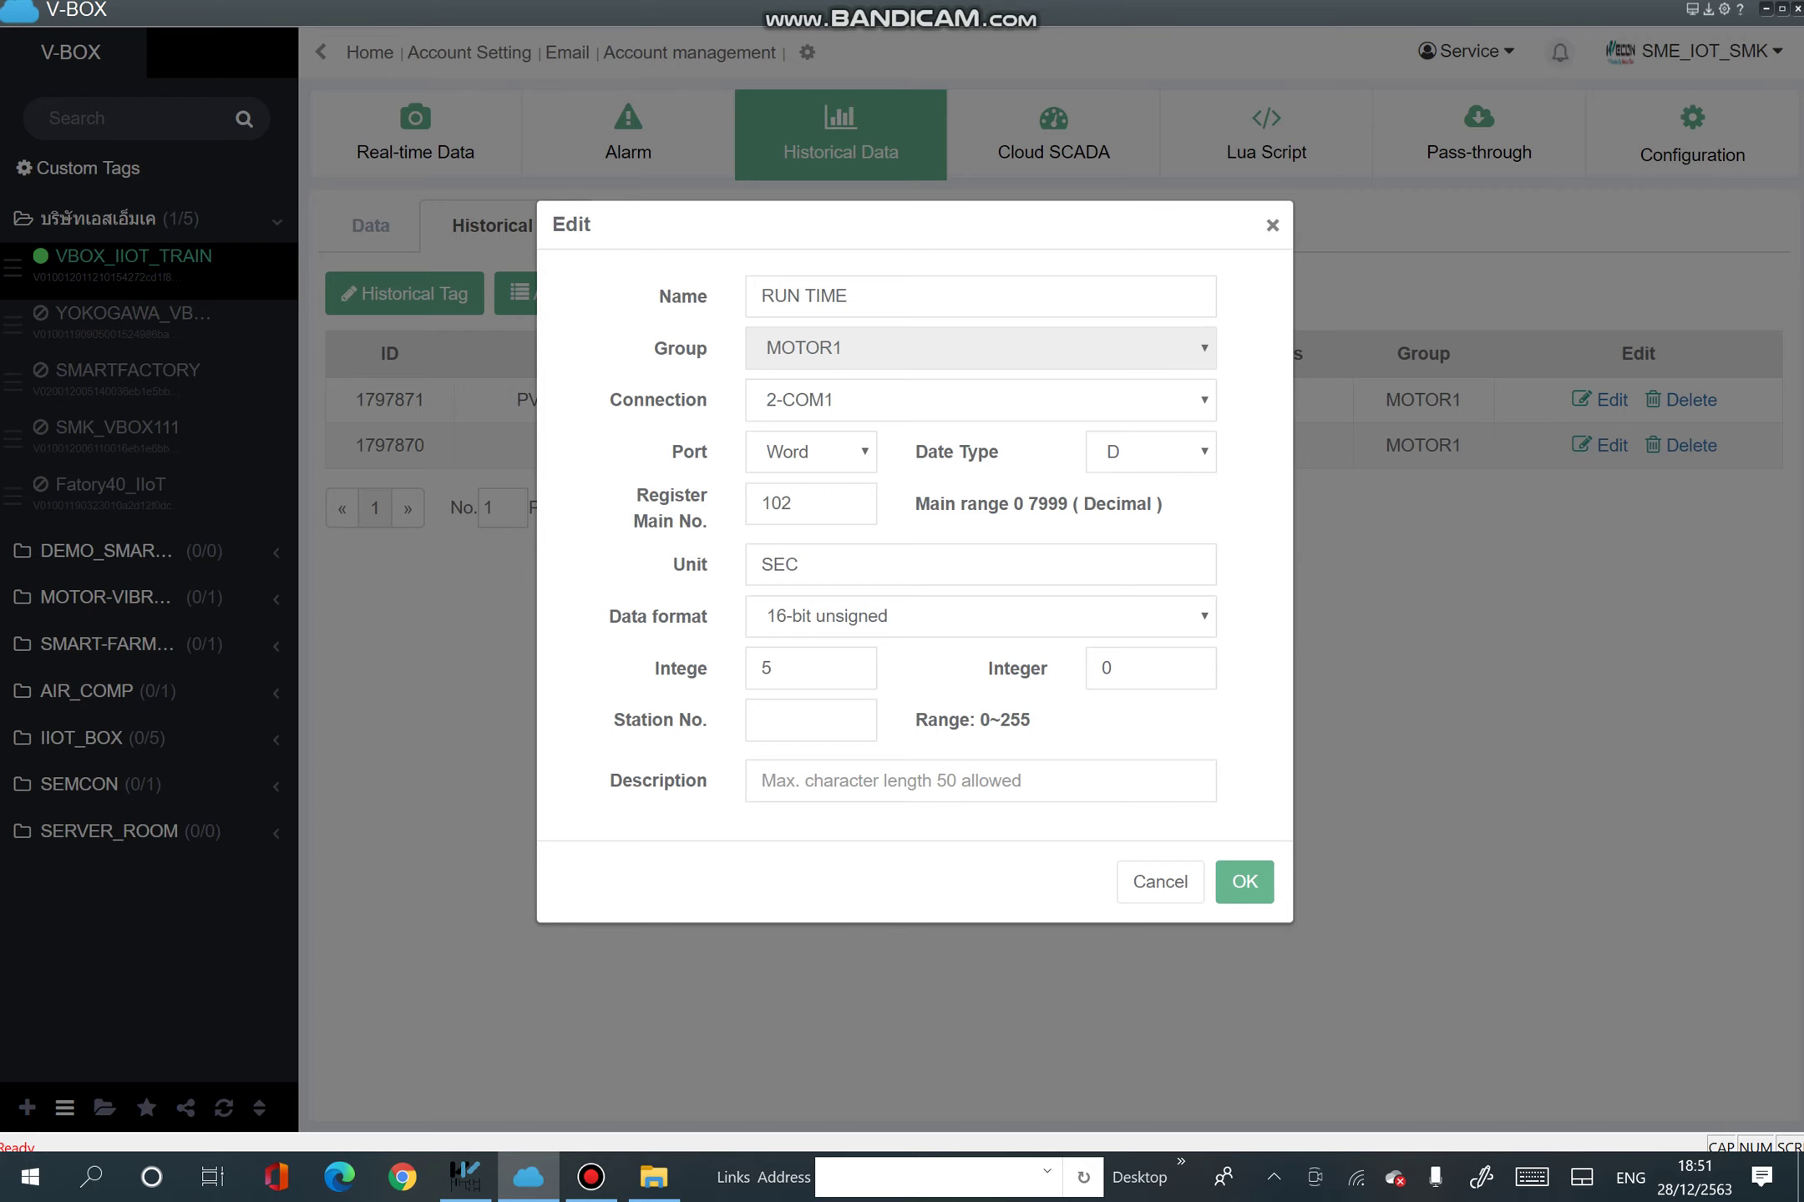
pyautogui.click(1272, 225)
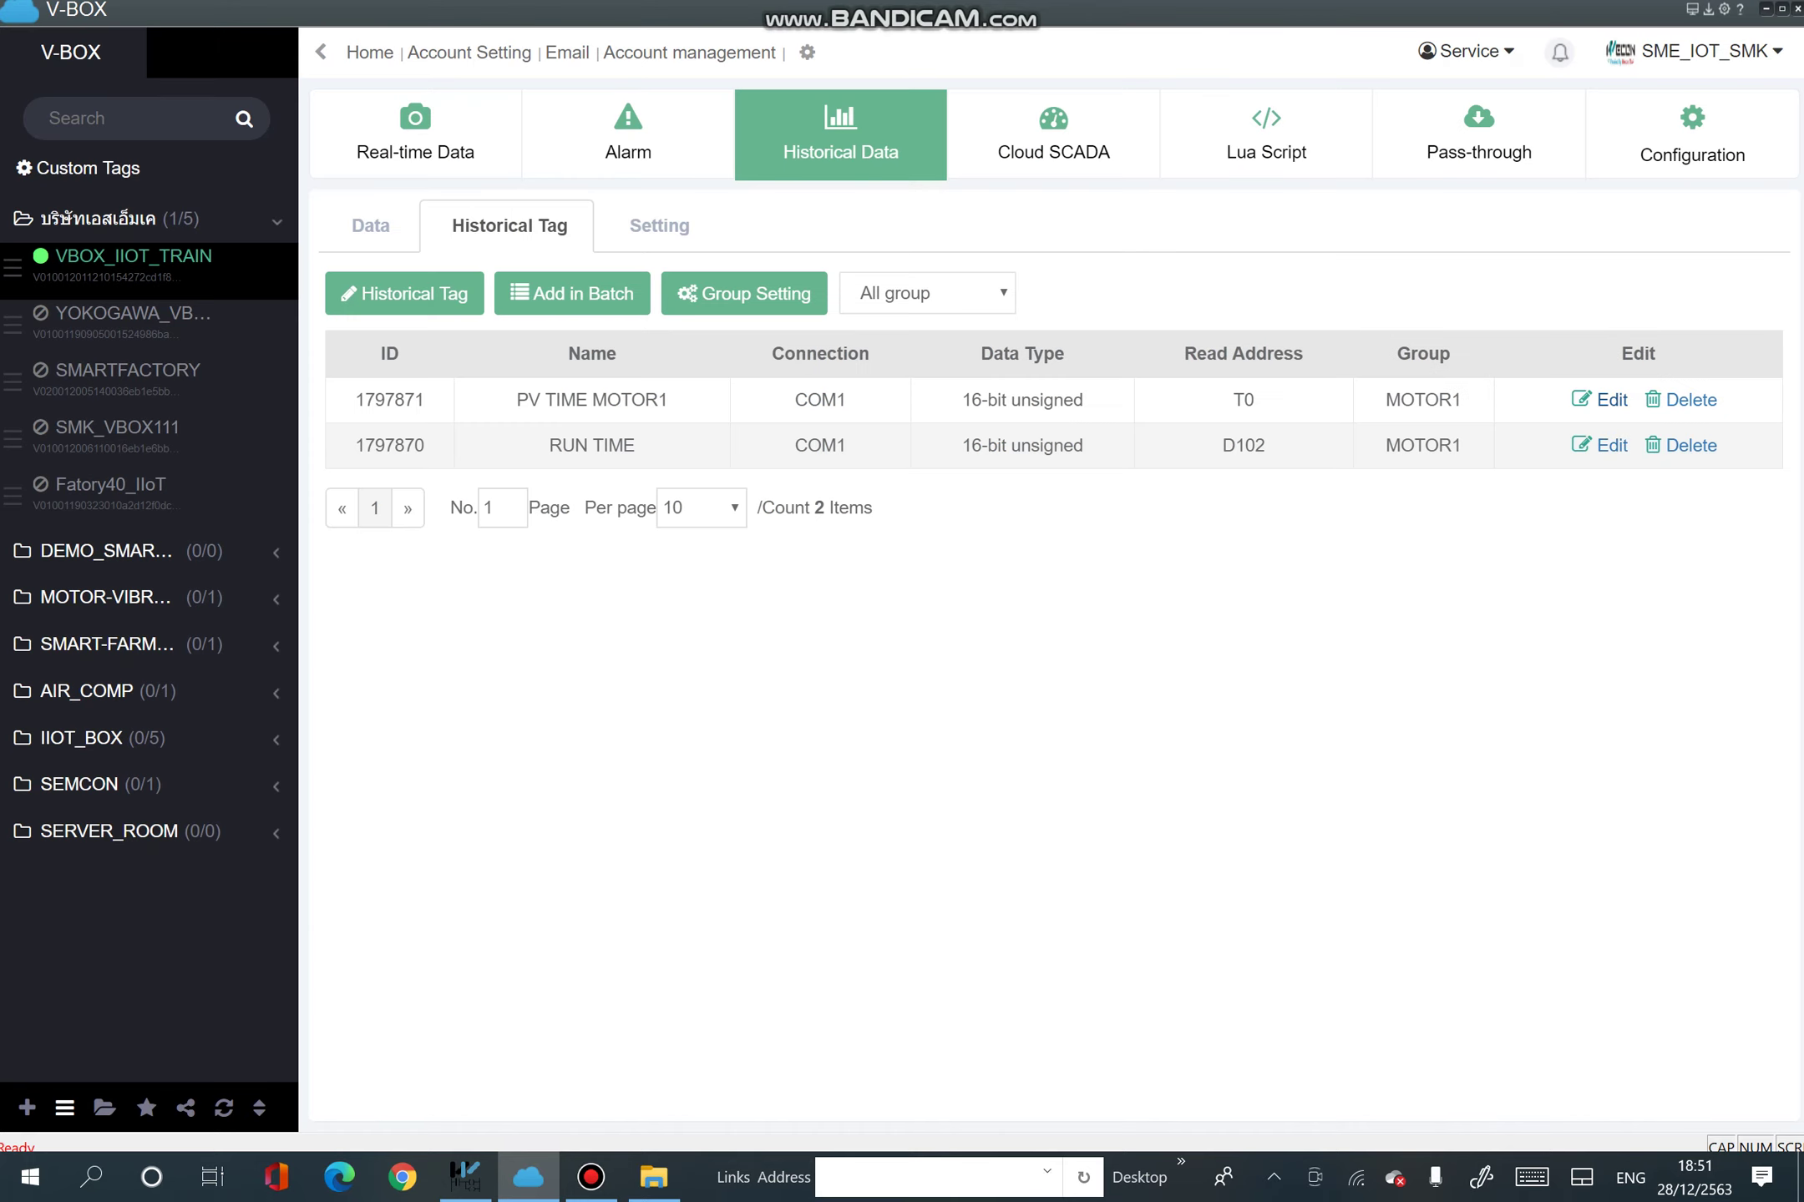
# Set the PV TIME MOTOR1 historical tag's format to 4 integer digits and 1 decimal digit.
pyautogui.click(1599, 400)
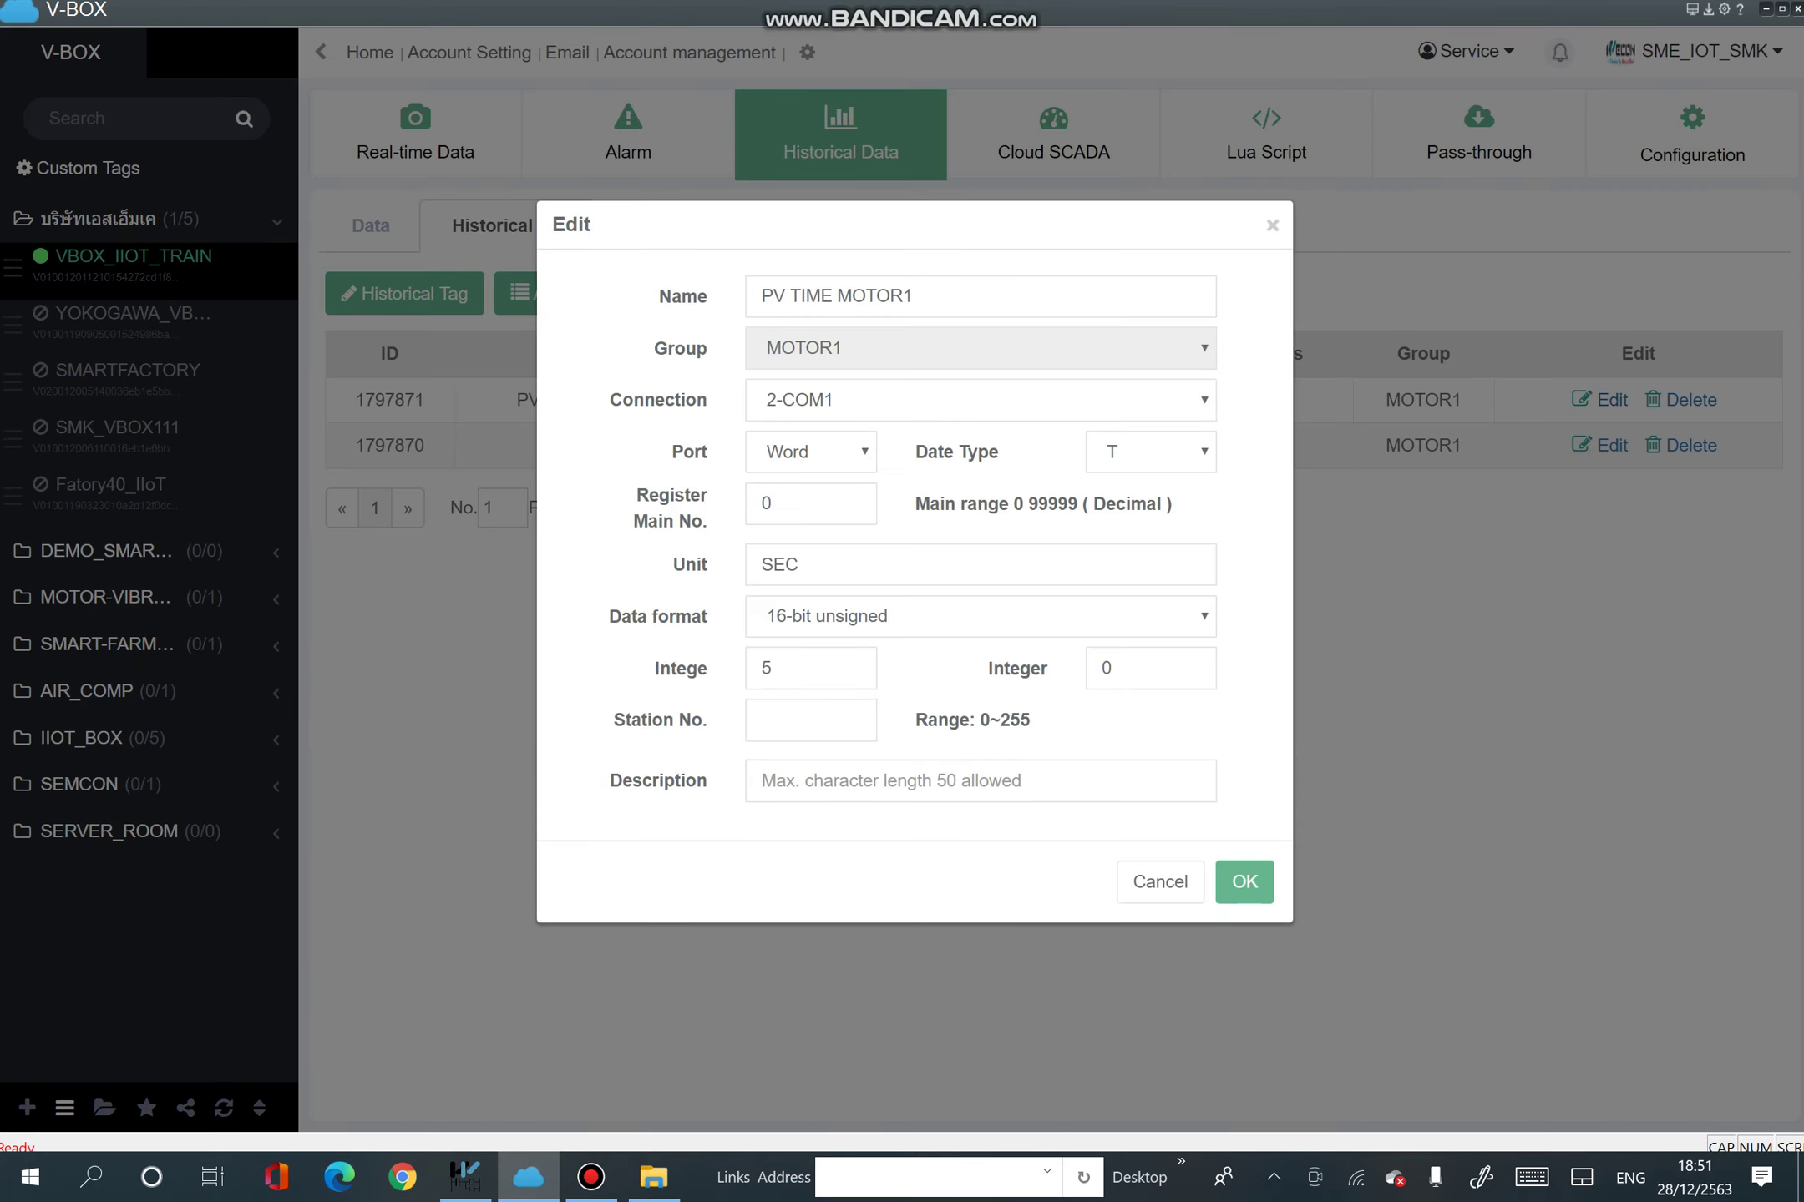
pyautogui.moveTo(795, 668); pyautogui.dragTo(757, 669)
pyautogui.write('4')
pyautogui.press('Tab')
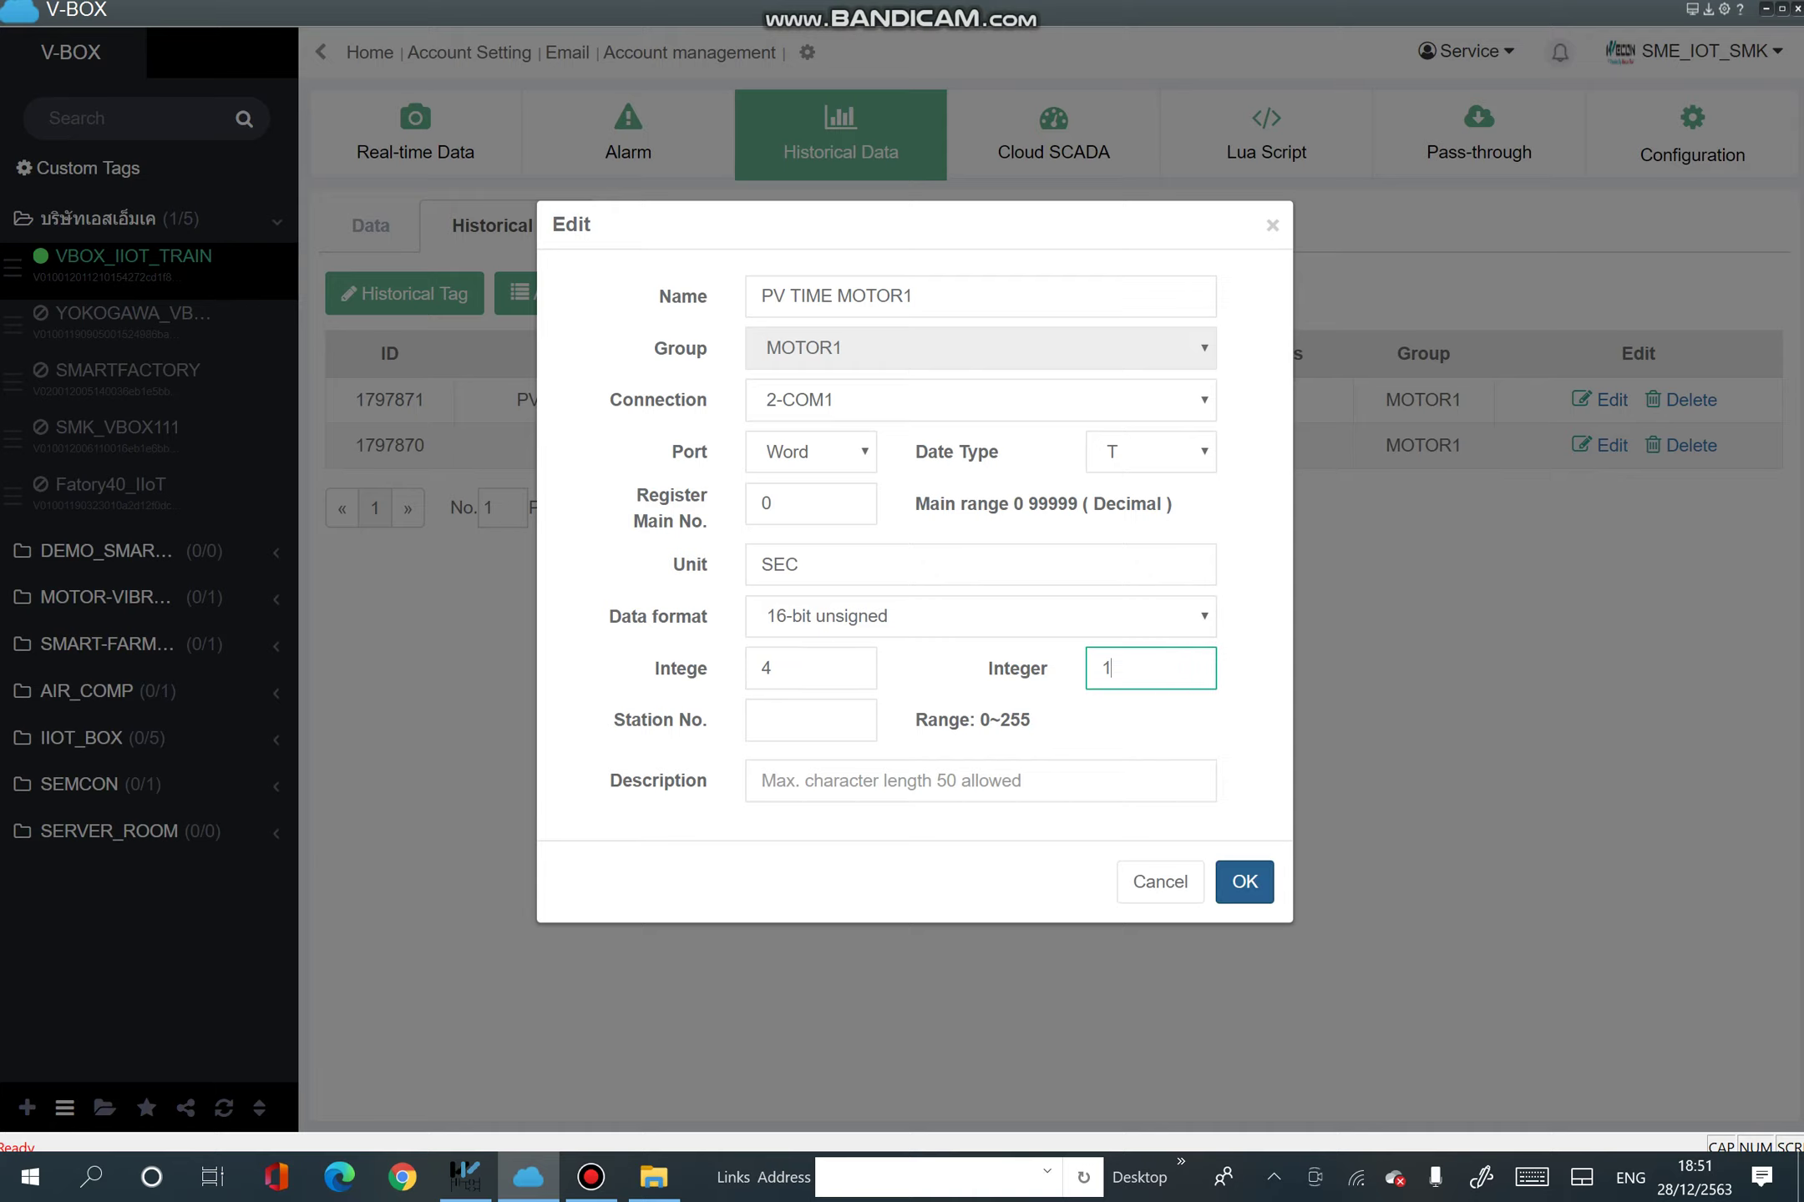
pyautogui.click(1244, 882)
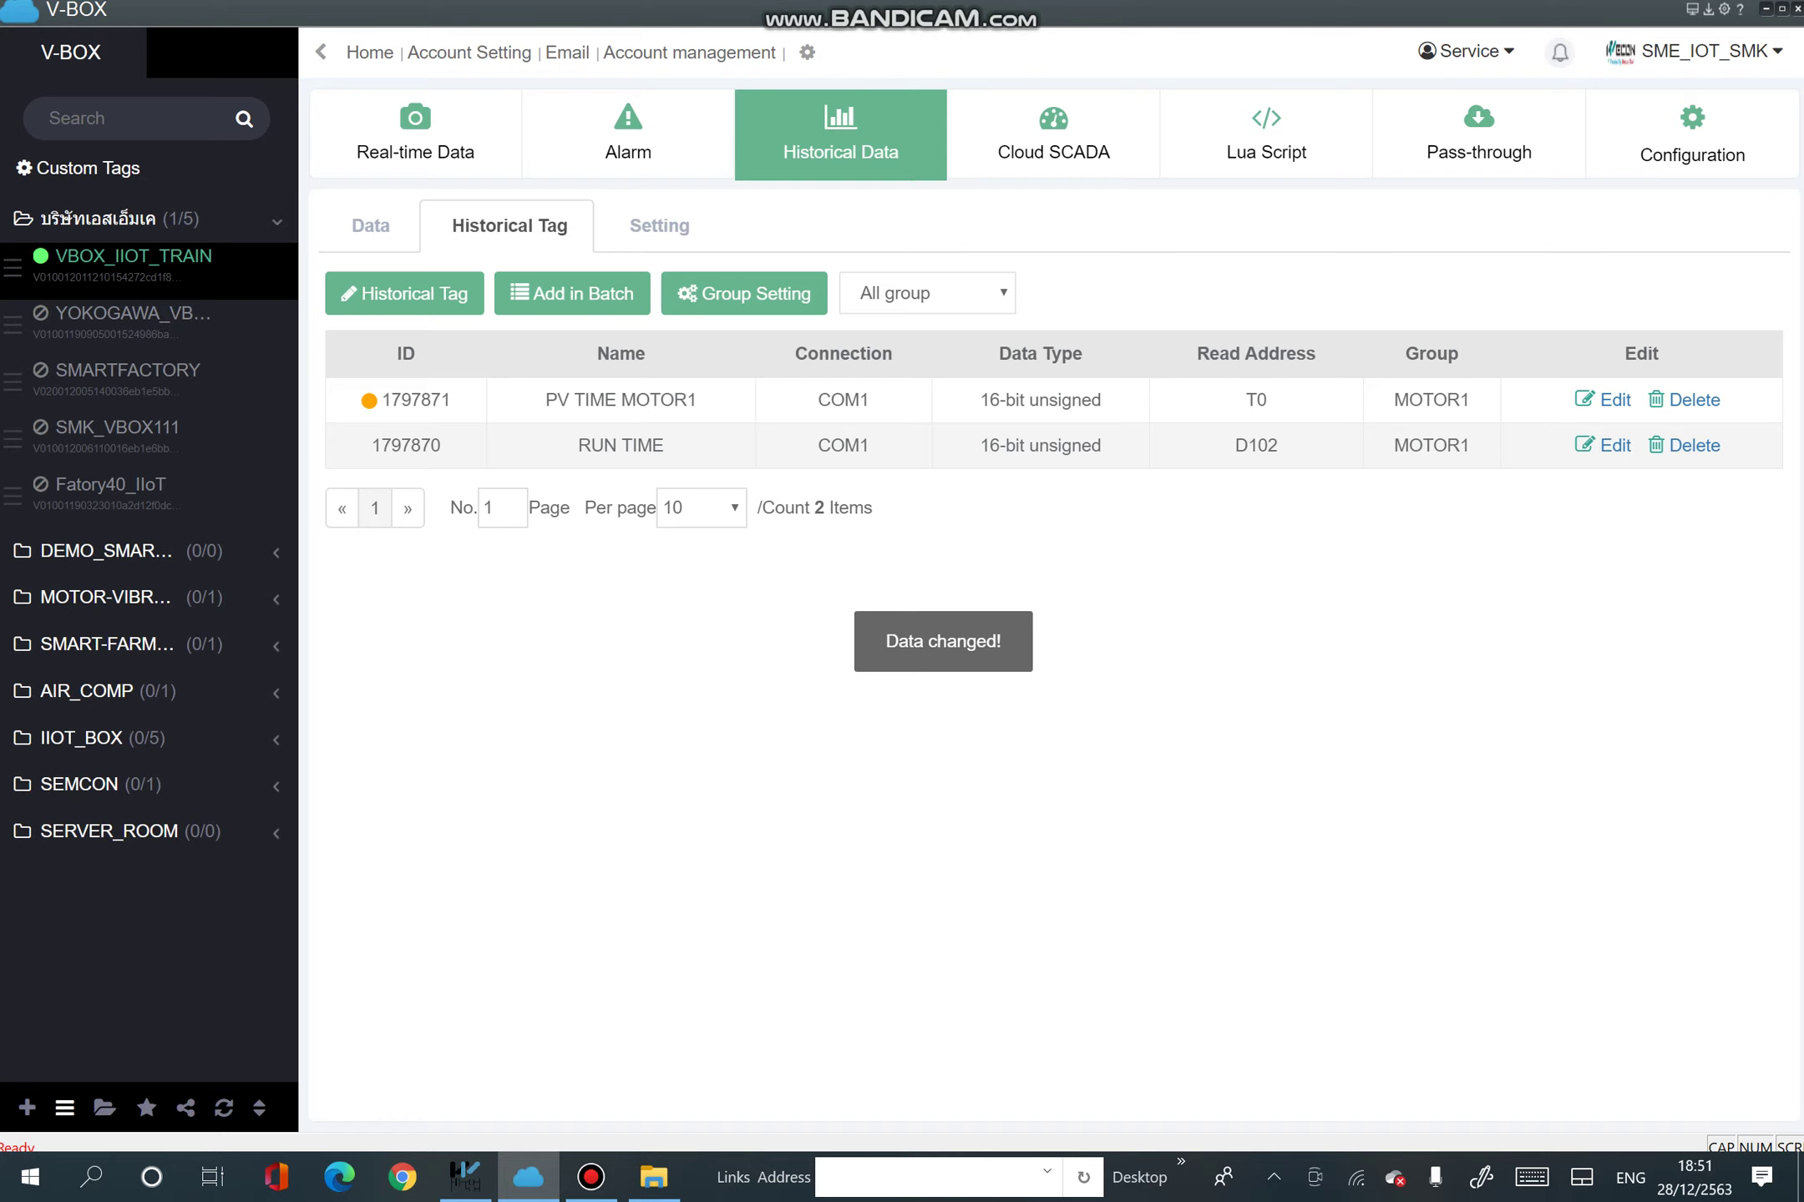
# Force sync the VBOX_IIOT_TRAIN configuration to the device.
pyautogui.click(1692, 136)
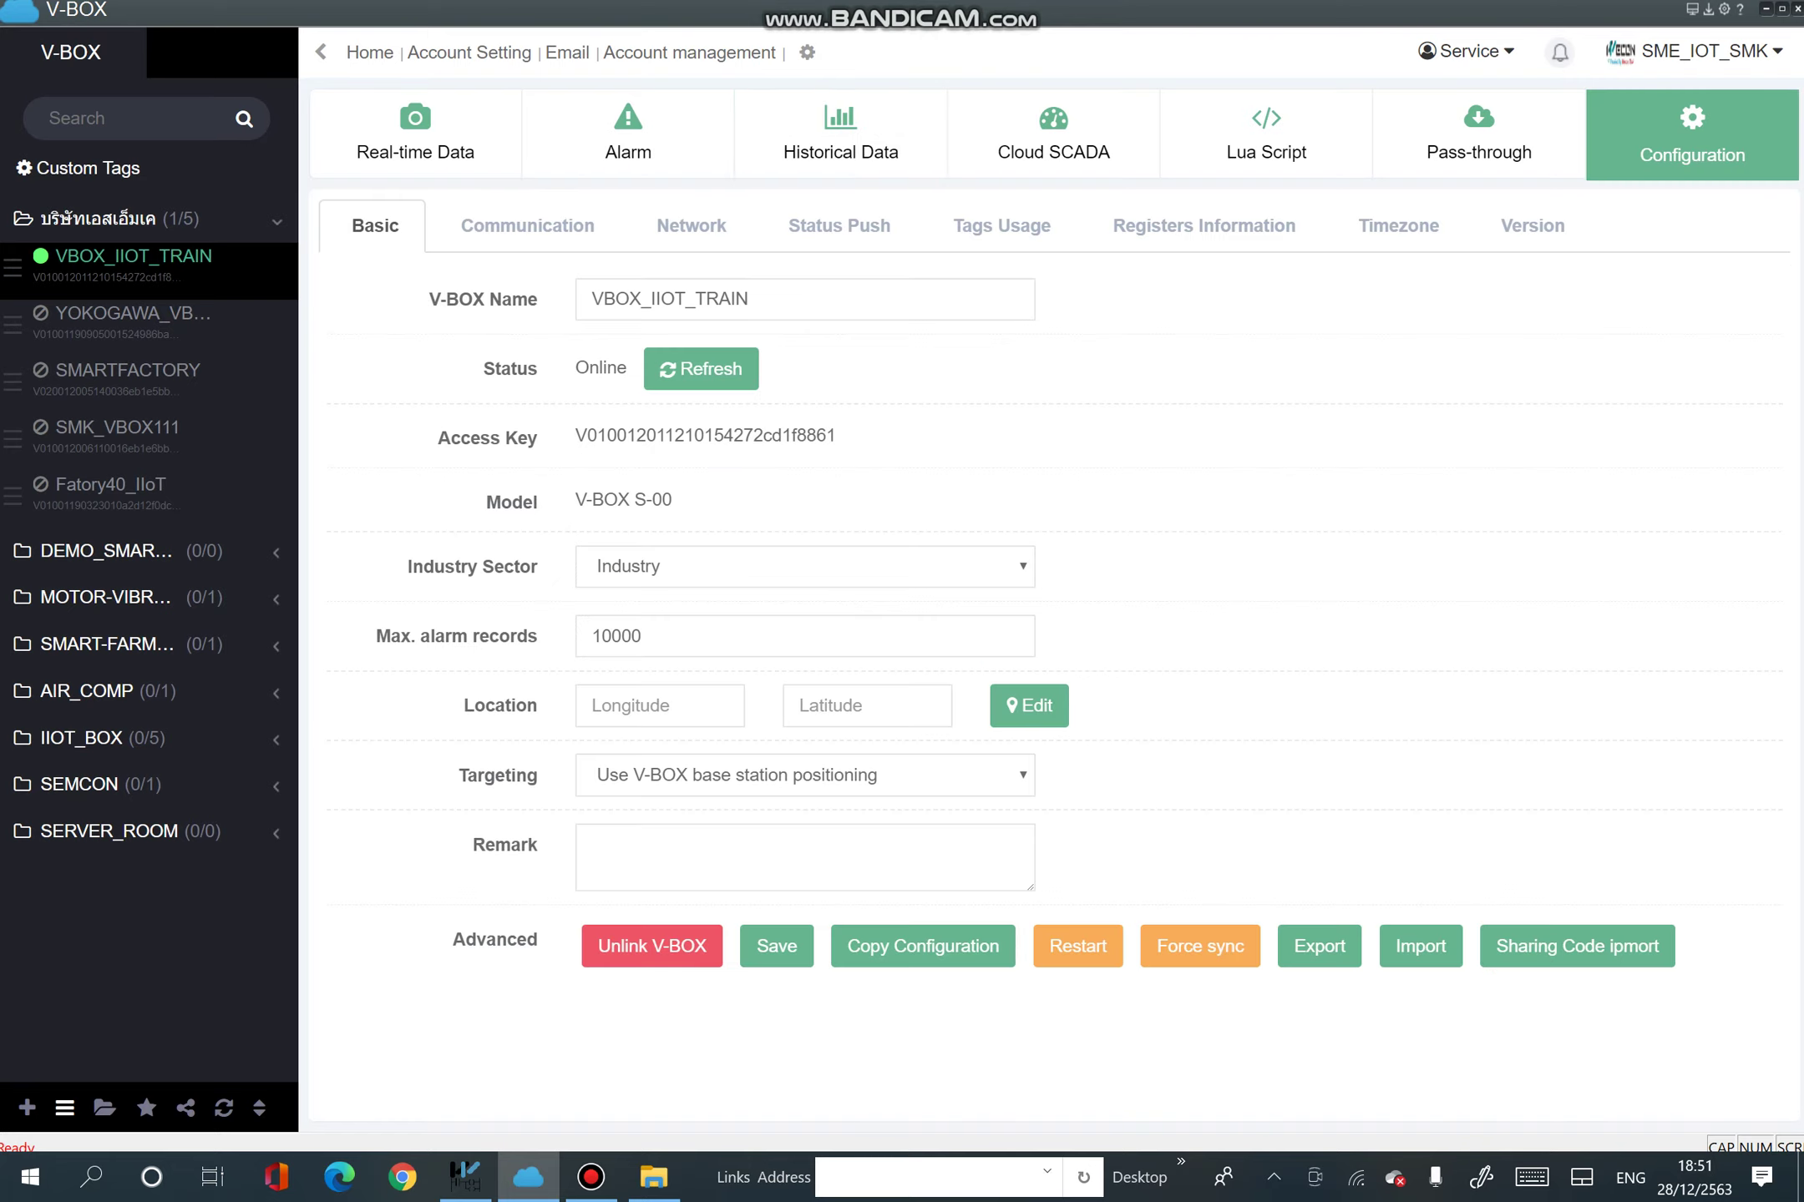
pyautogui.click(1200, 946)
pyautogui.click(954, 350)
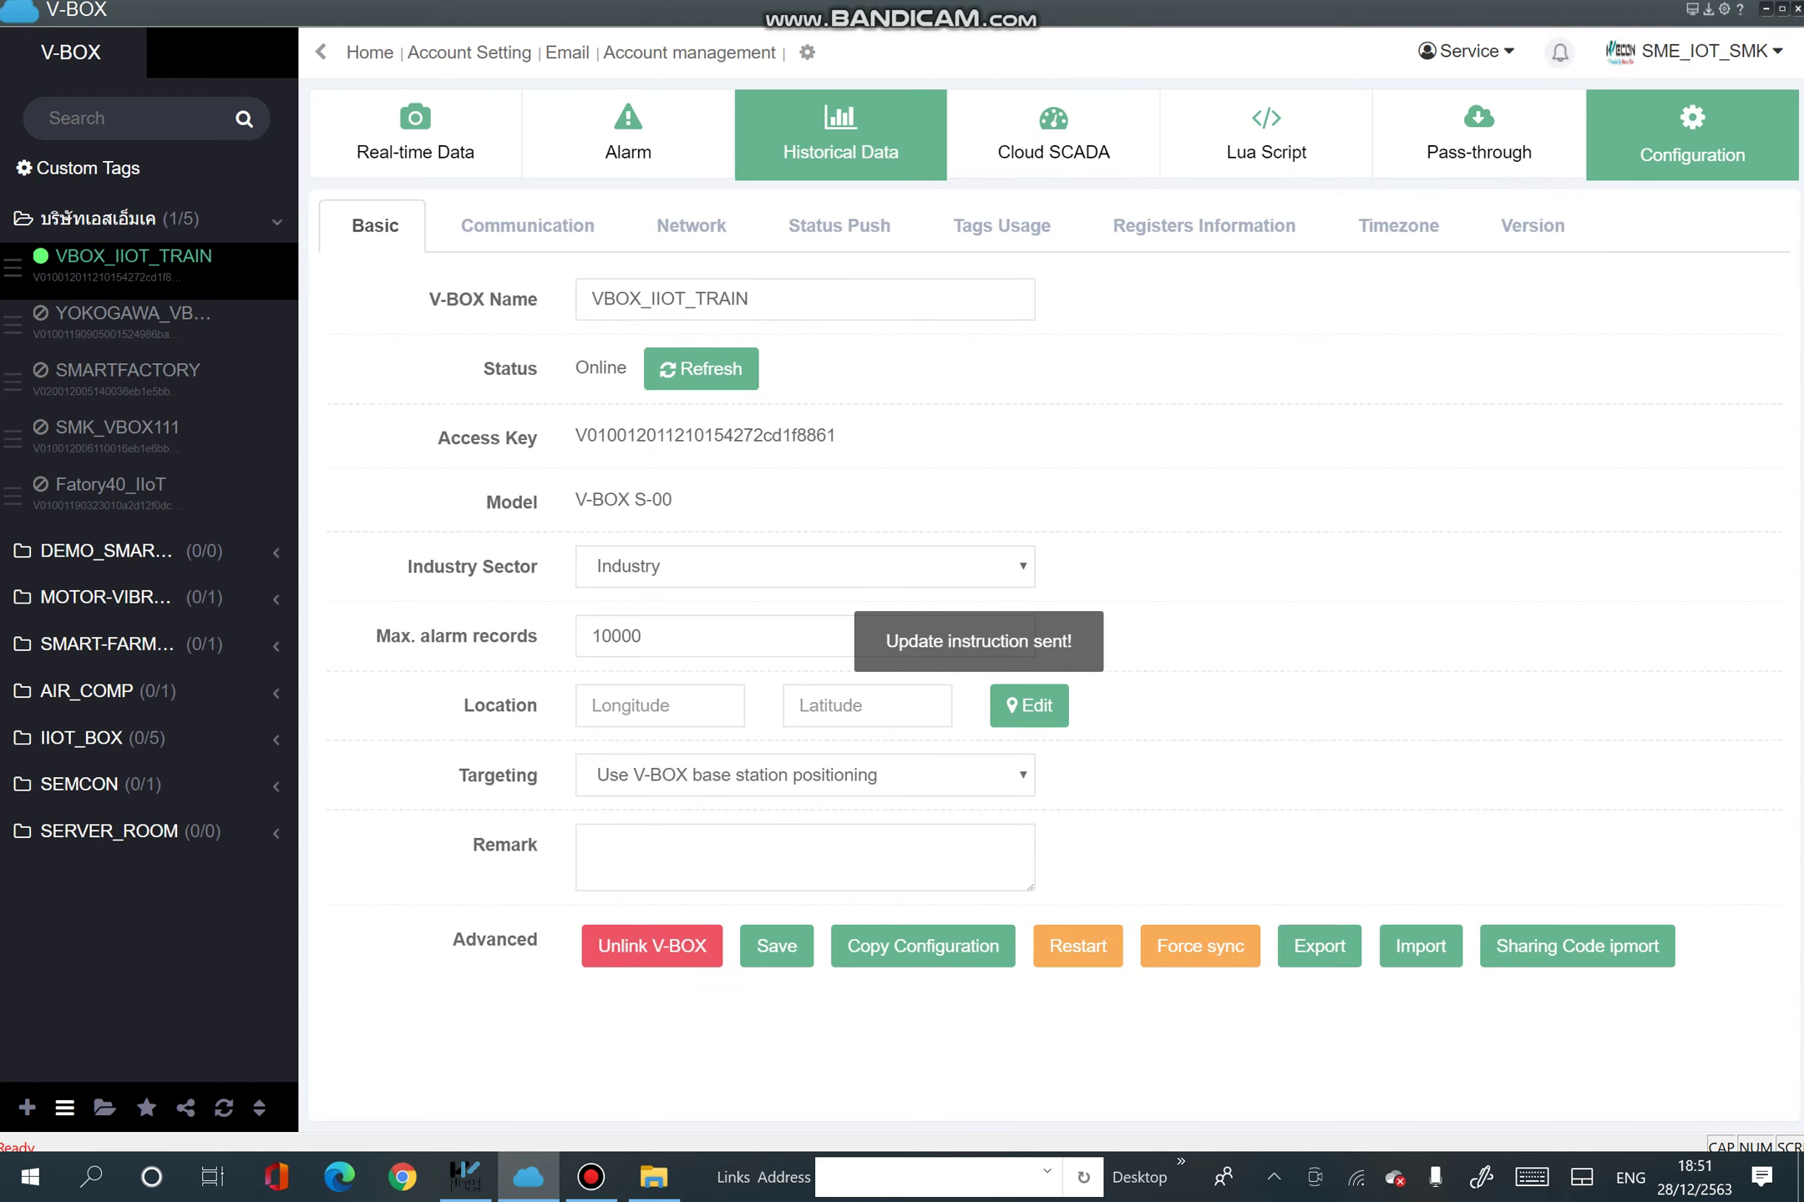
# Check the MOTOR1 group's historical list, with PV TIME MOTOR1 selected alongside RUN TIME.
pyautogui.click(840, 134)
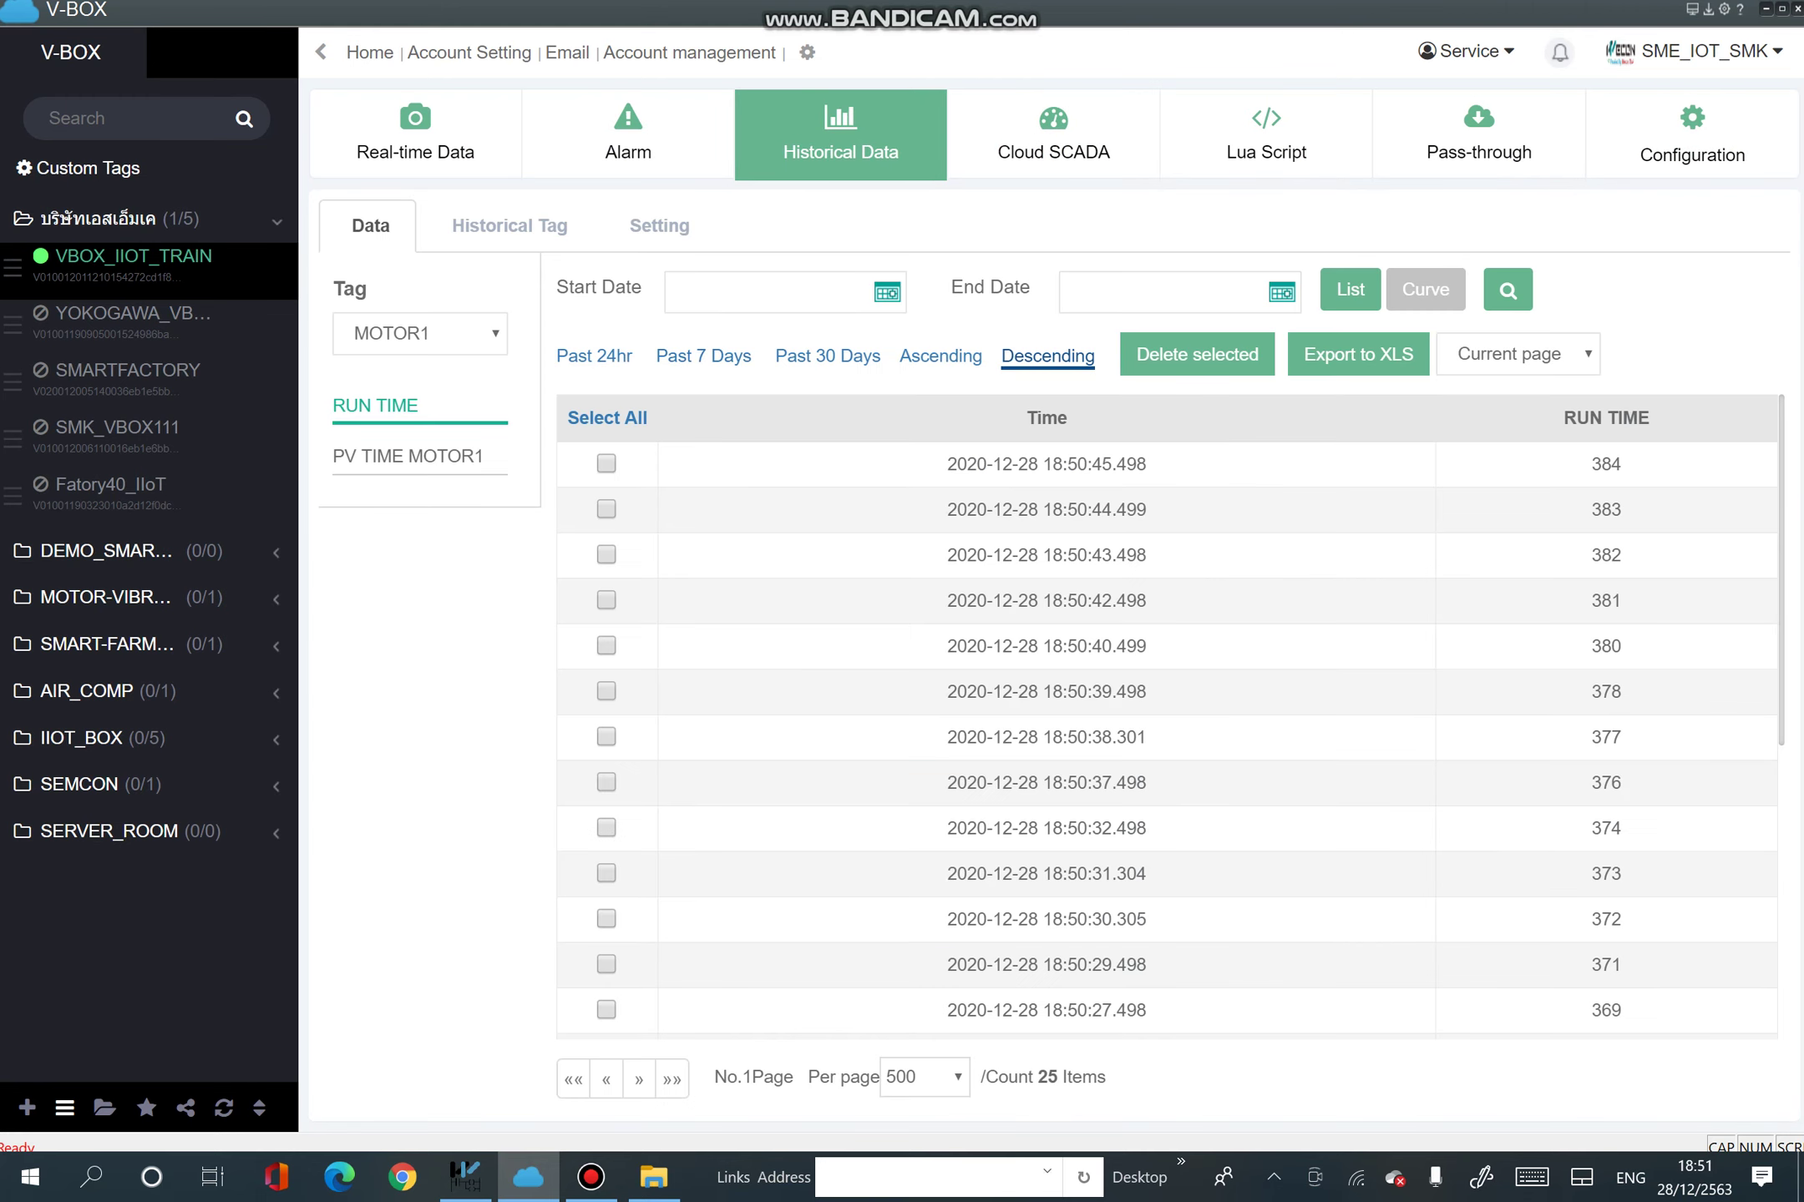
pyautogui.click(407, 455)
pyautogui.scroll(-6, 1166, 734)
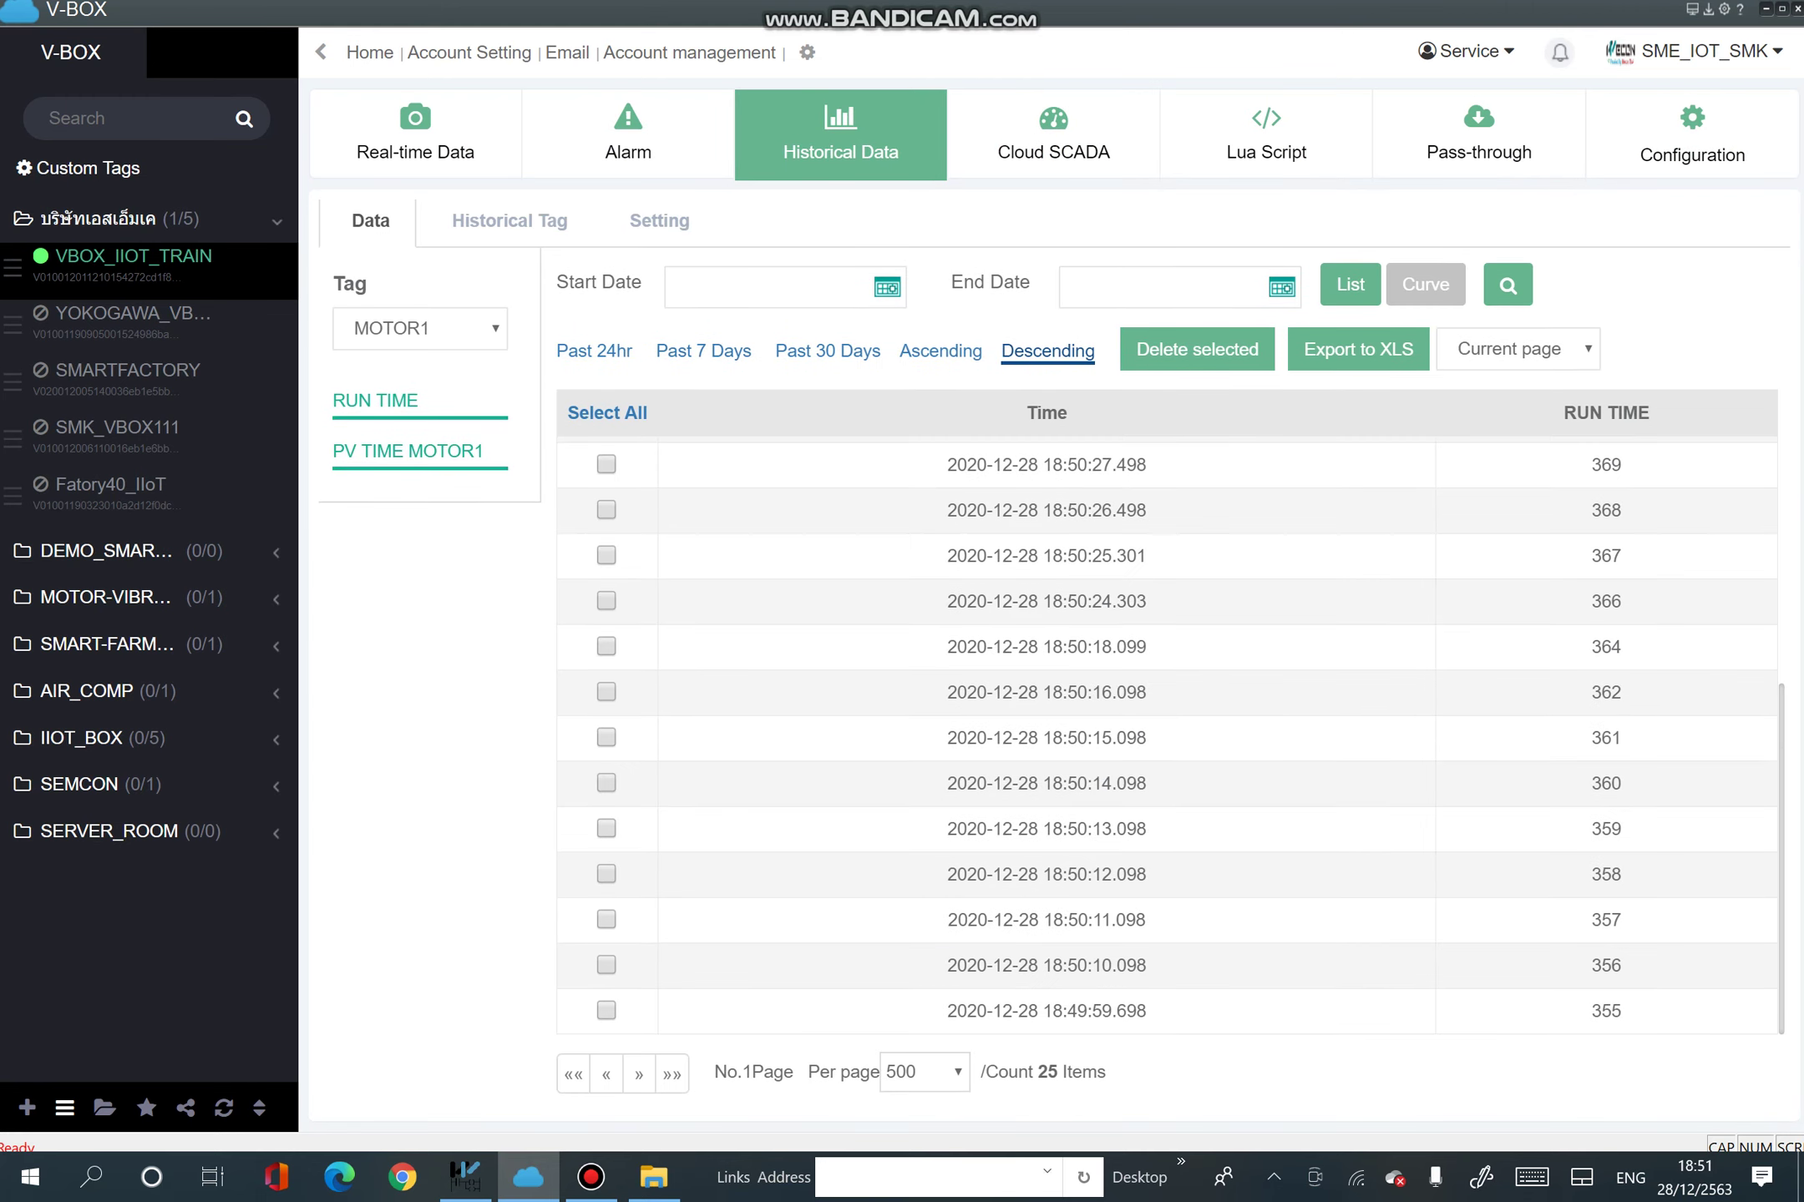
pyautogui.scroll(6, 1167, 735)
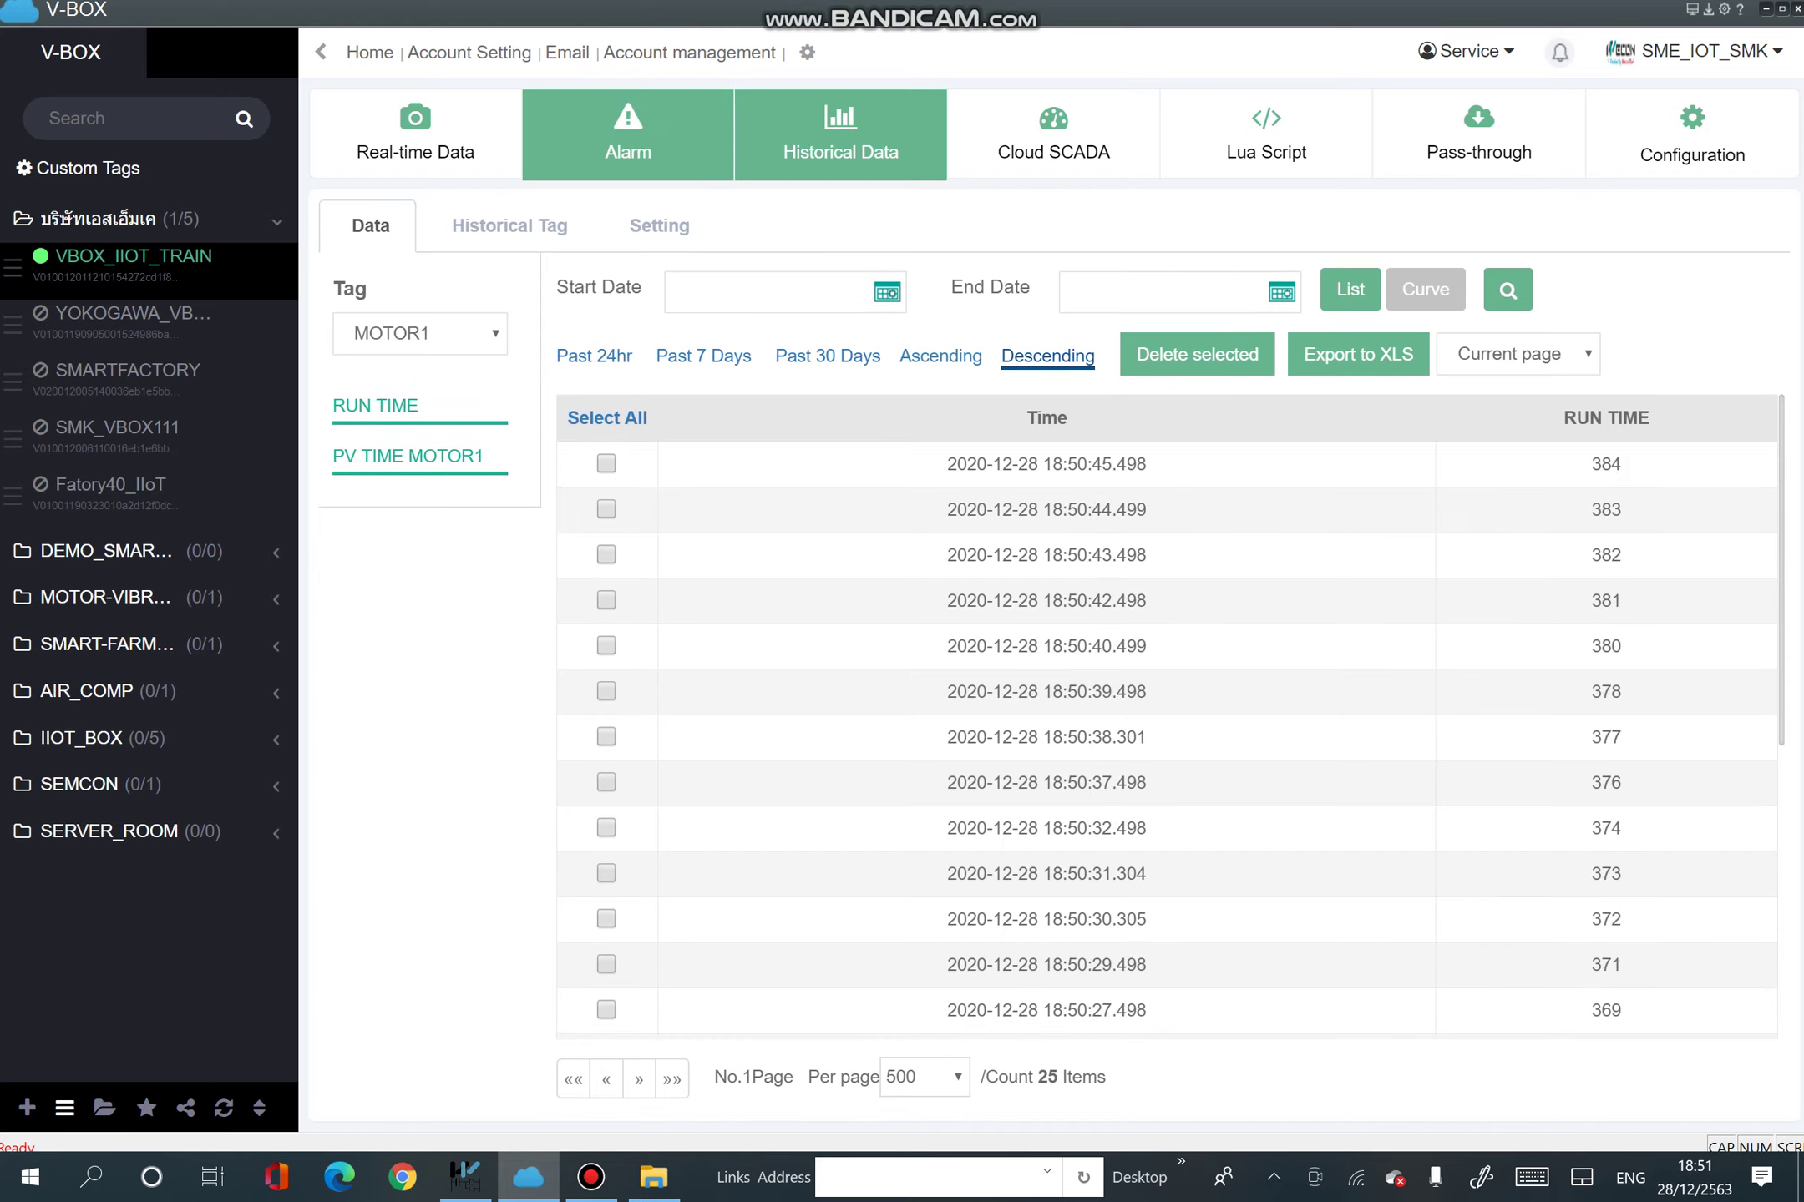
# Check the real-time control tags, and compare the older and newer PV TIME MOTOR1 records in the ascending history list.
pyautogui.click(415, 134)
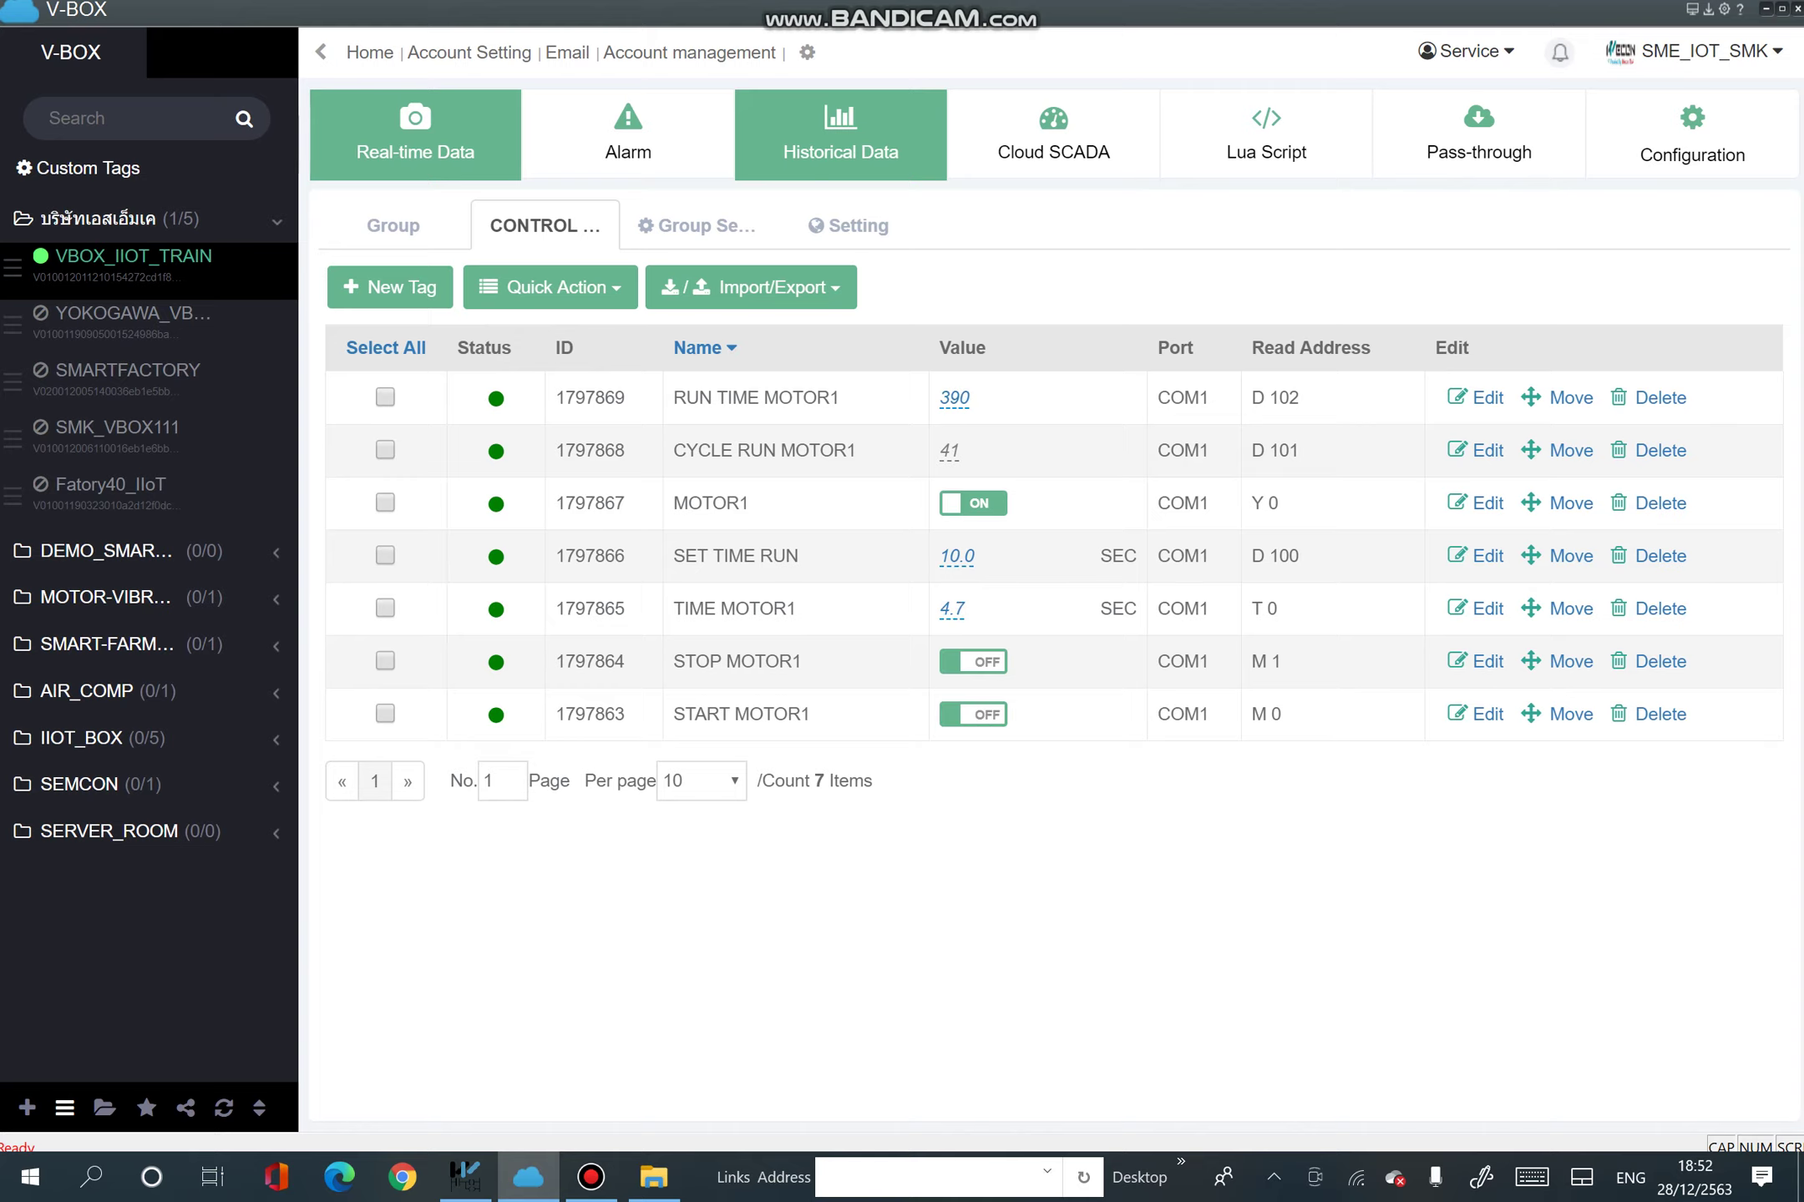
pyautogui.click(840, 134)
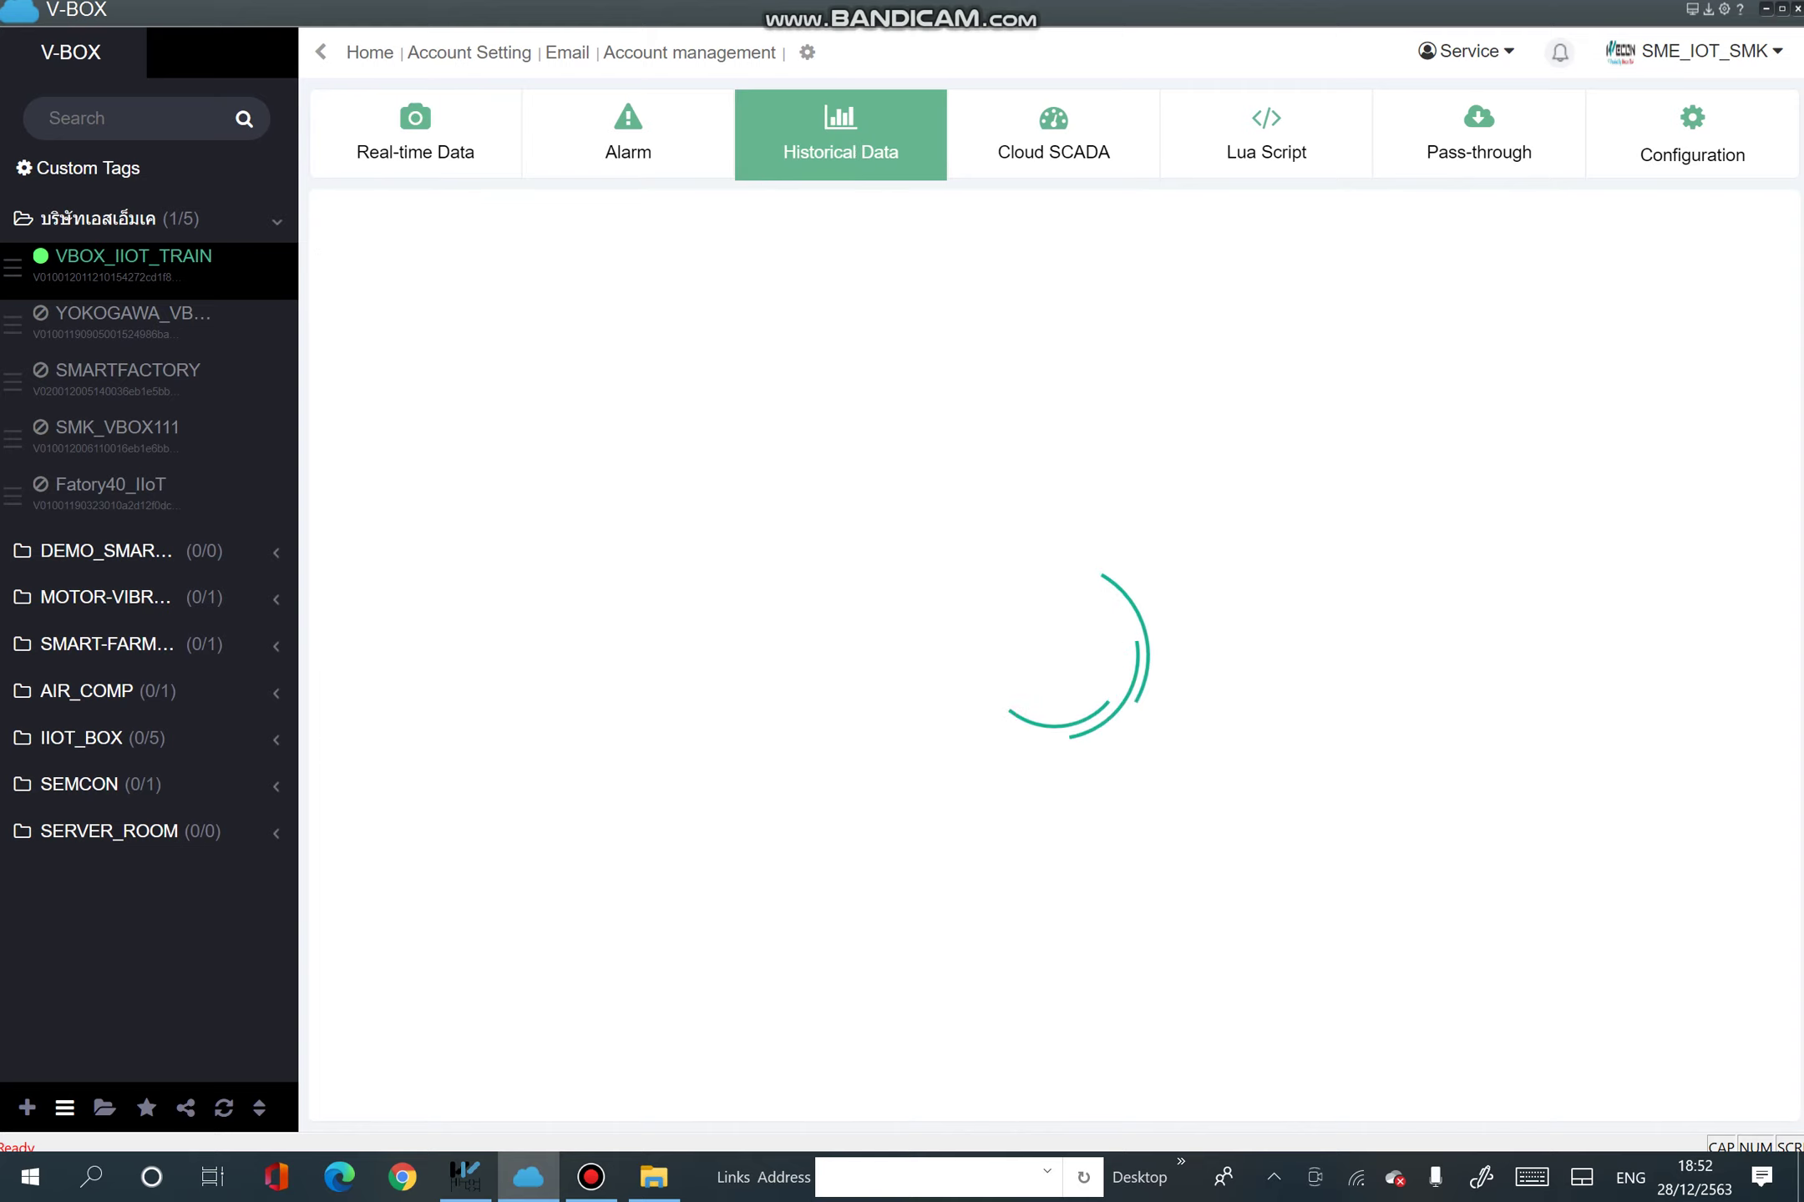
pyautogui.click(397, 456)
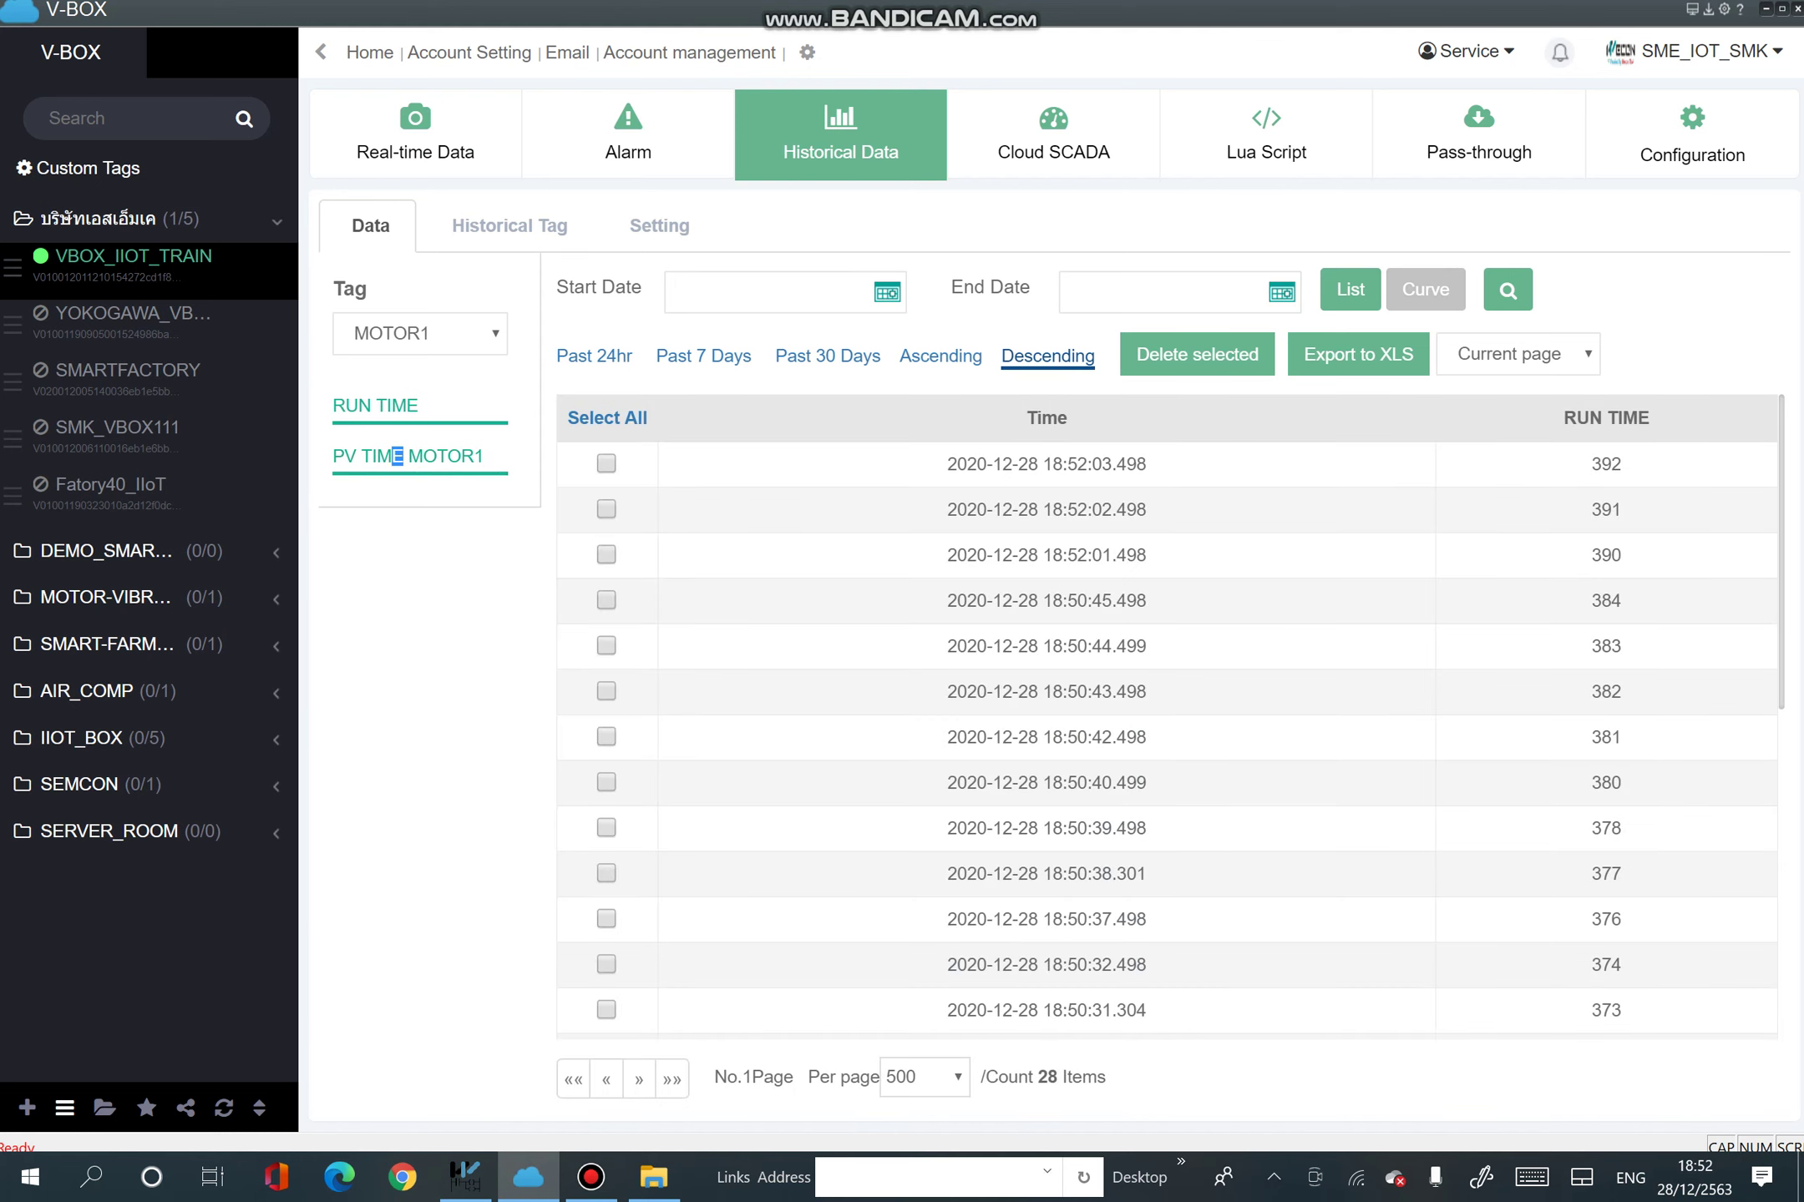
pyautogui.click(940, 356)
pyautogui.scroll(-2, 1167, 739)
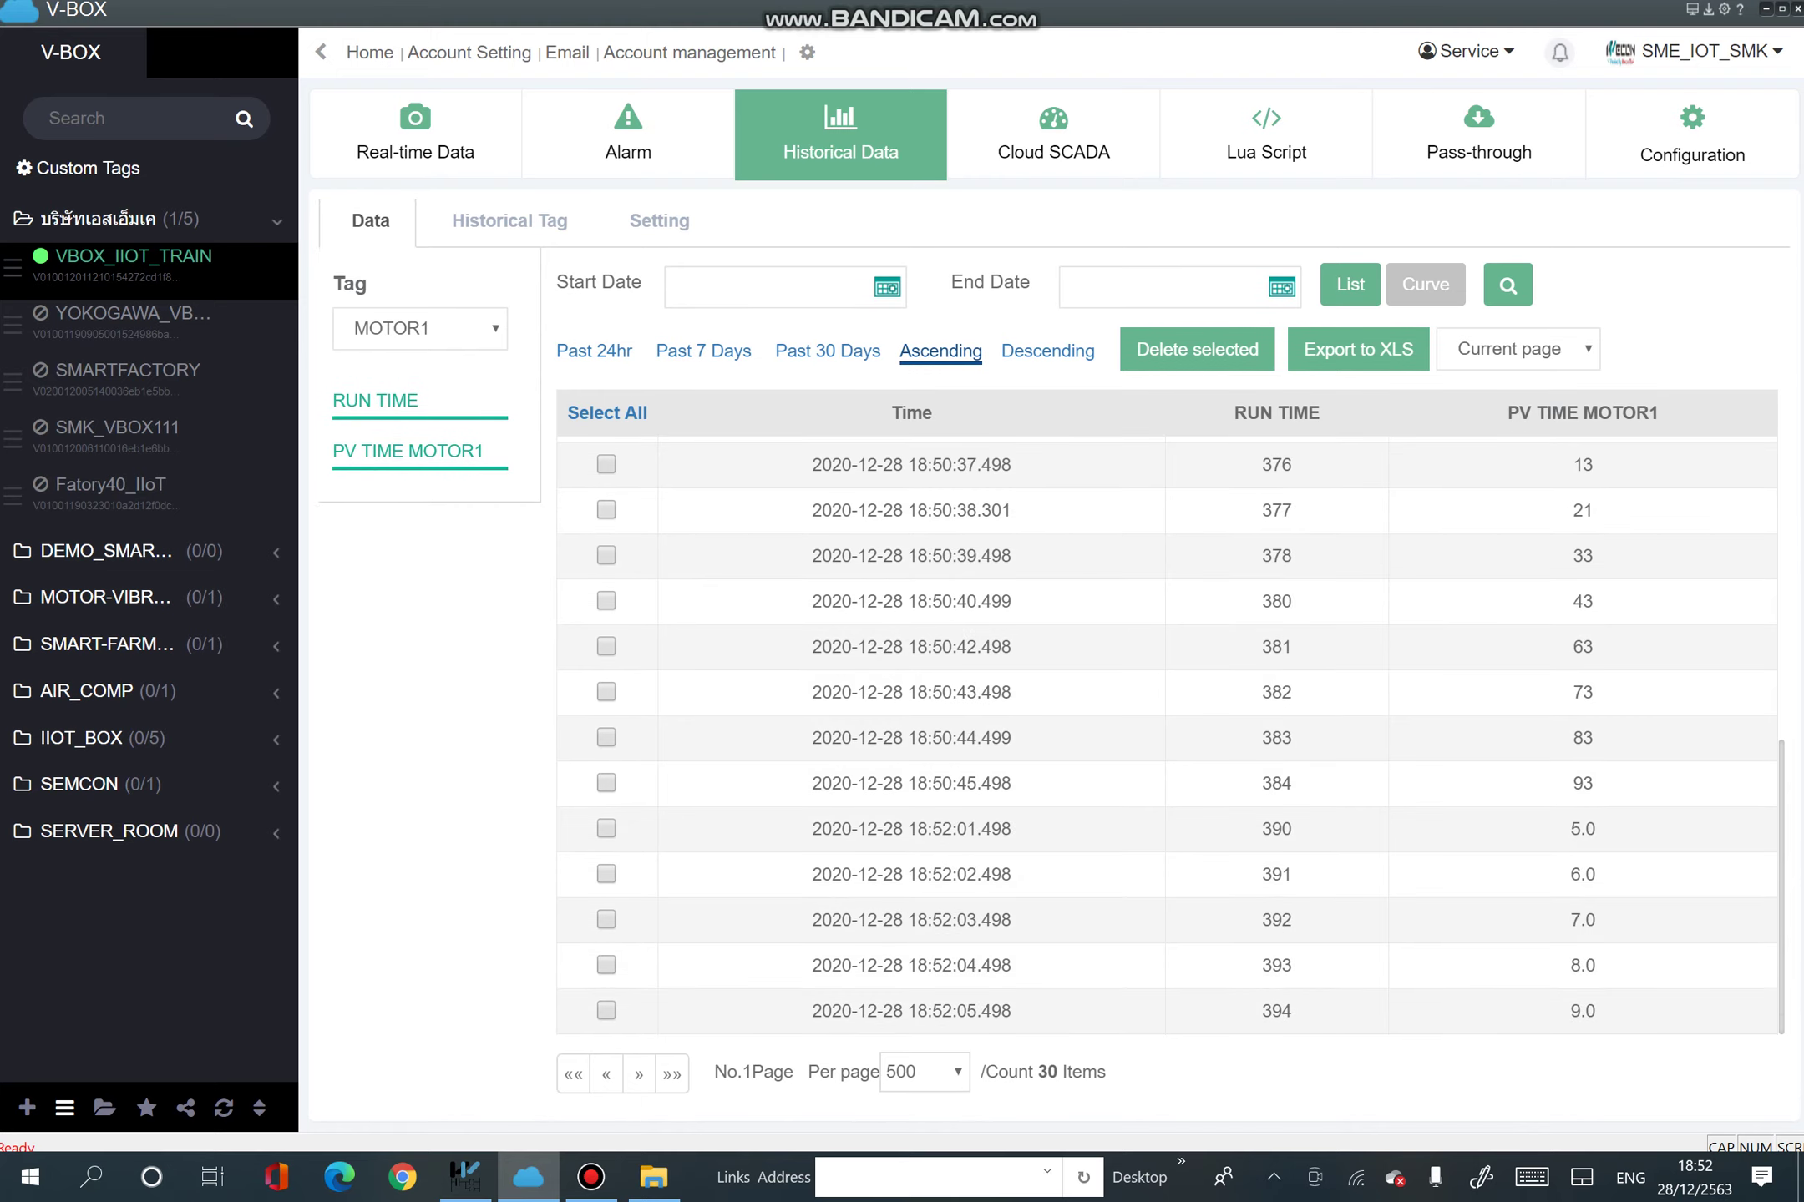
pyautogui.moveTo(1570, 830); pyautogui.dragTo(1580, 922)
pyautogui.moveTo(1573, 647); pyautogui.dragTo(1583, 648)
# Try to delete all listed historical records of the MOTOR1 group.
pyautogui.click(607, 413)
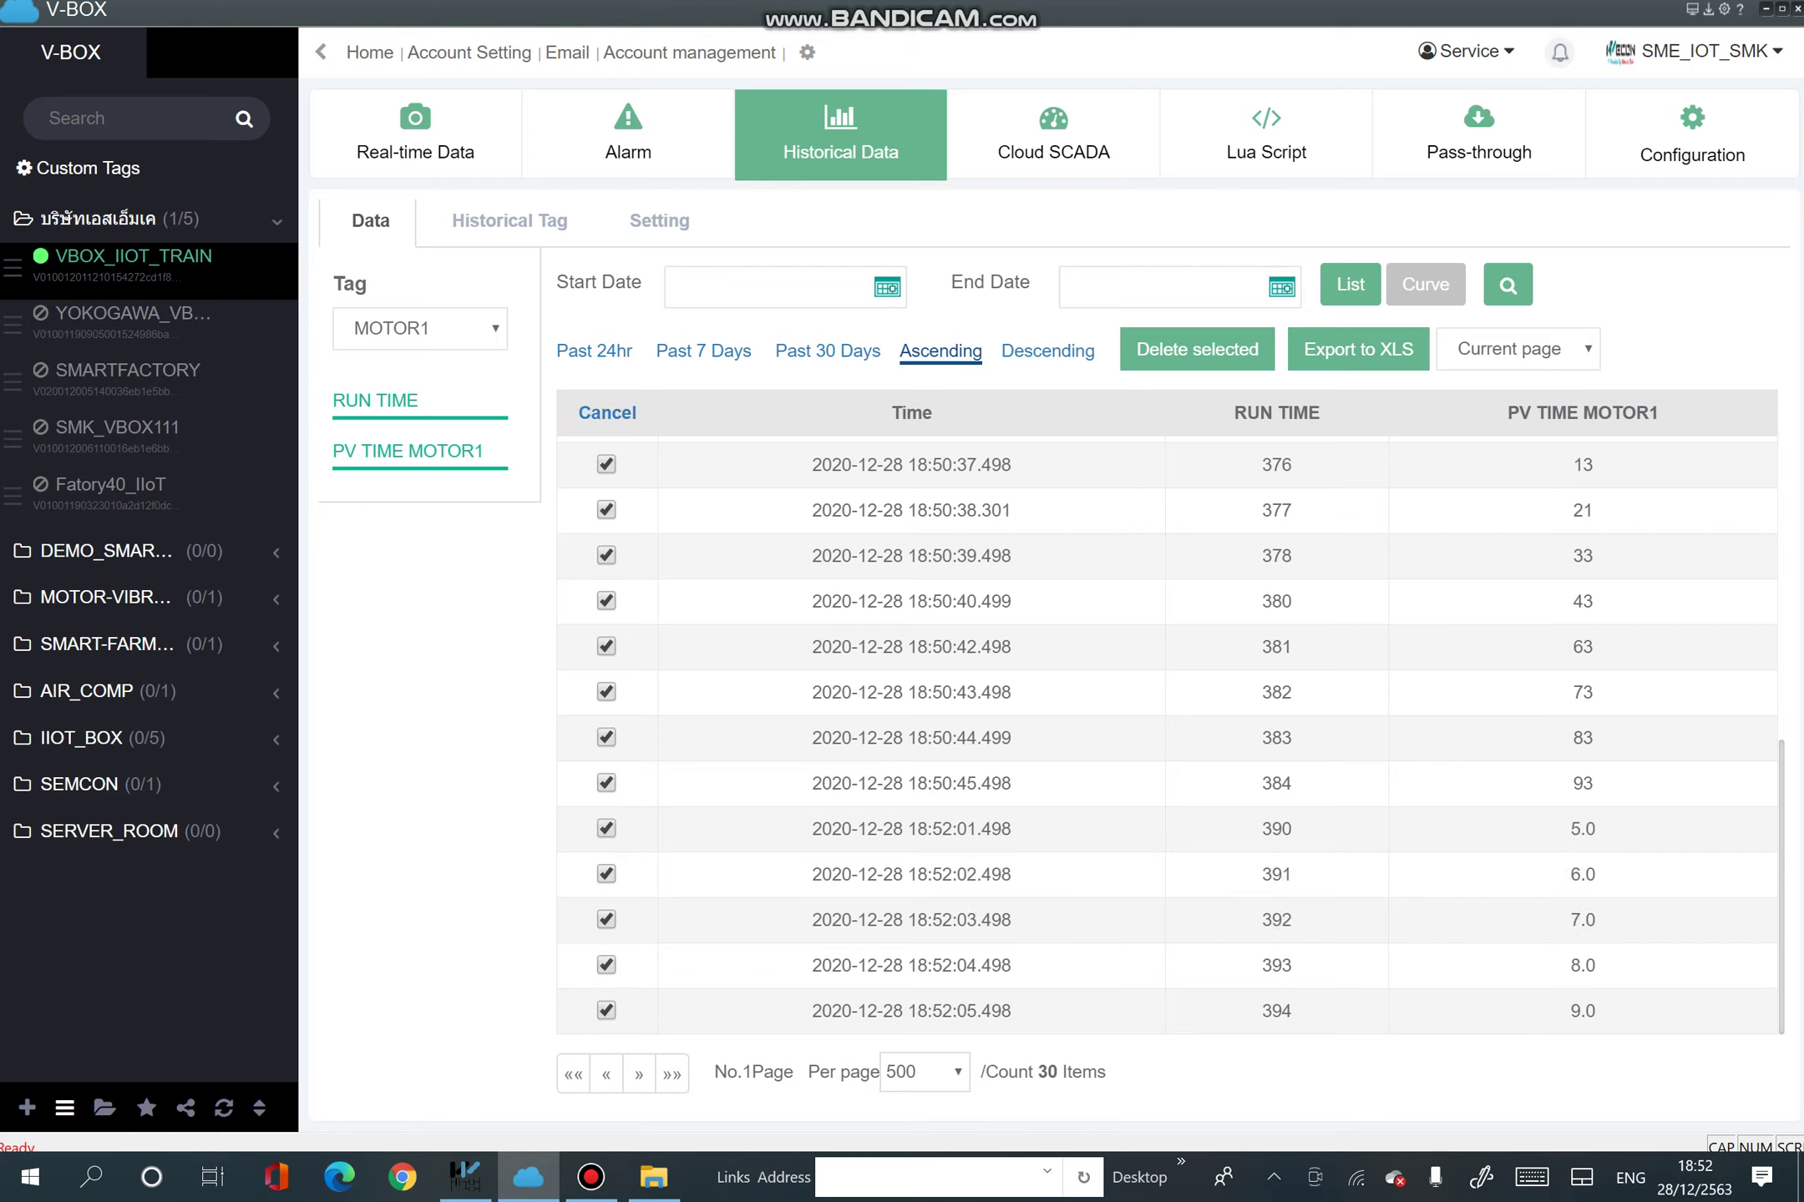
pyautogui.click(1196, 349)
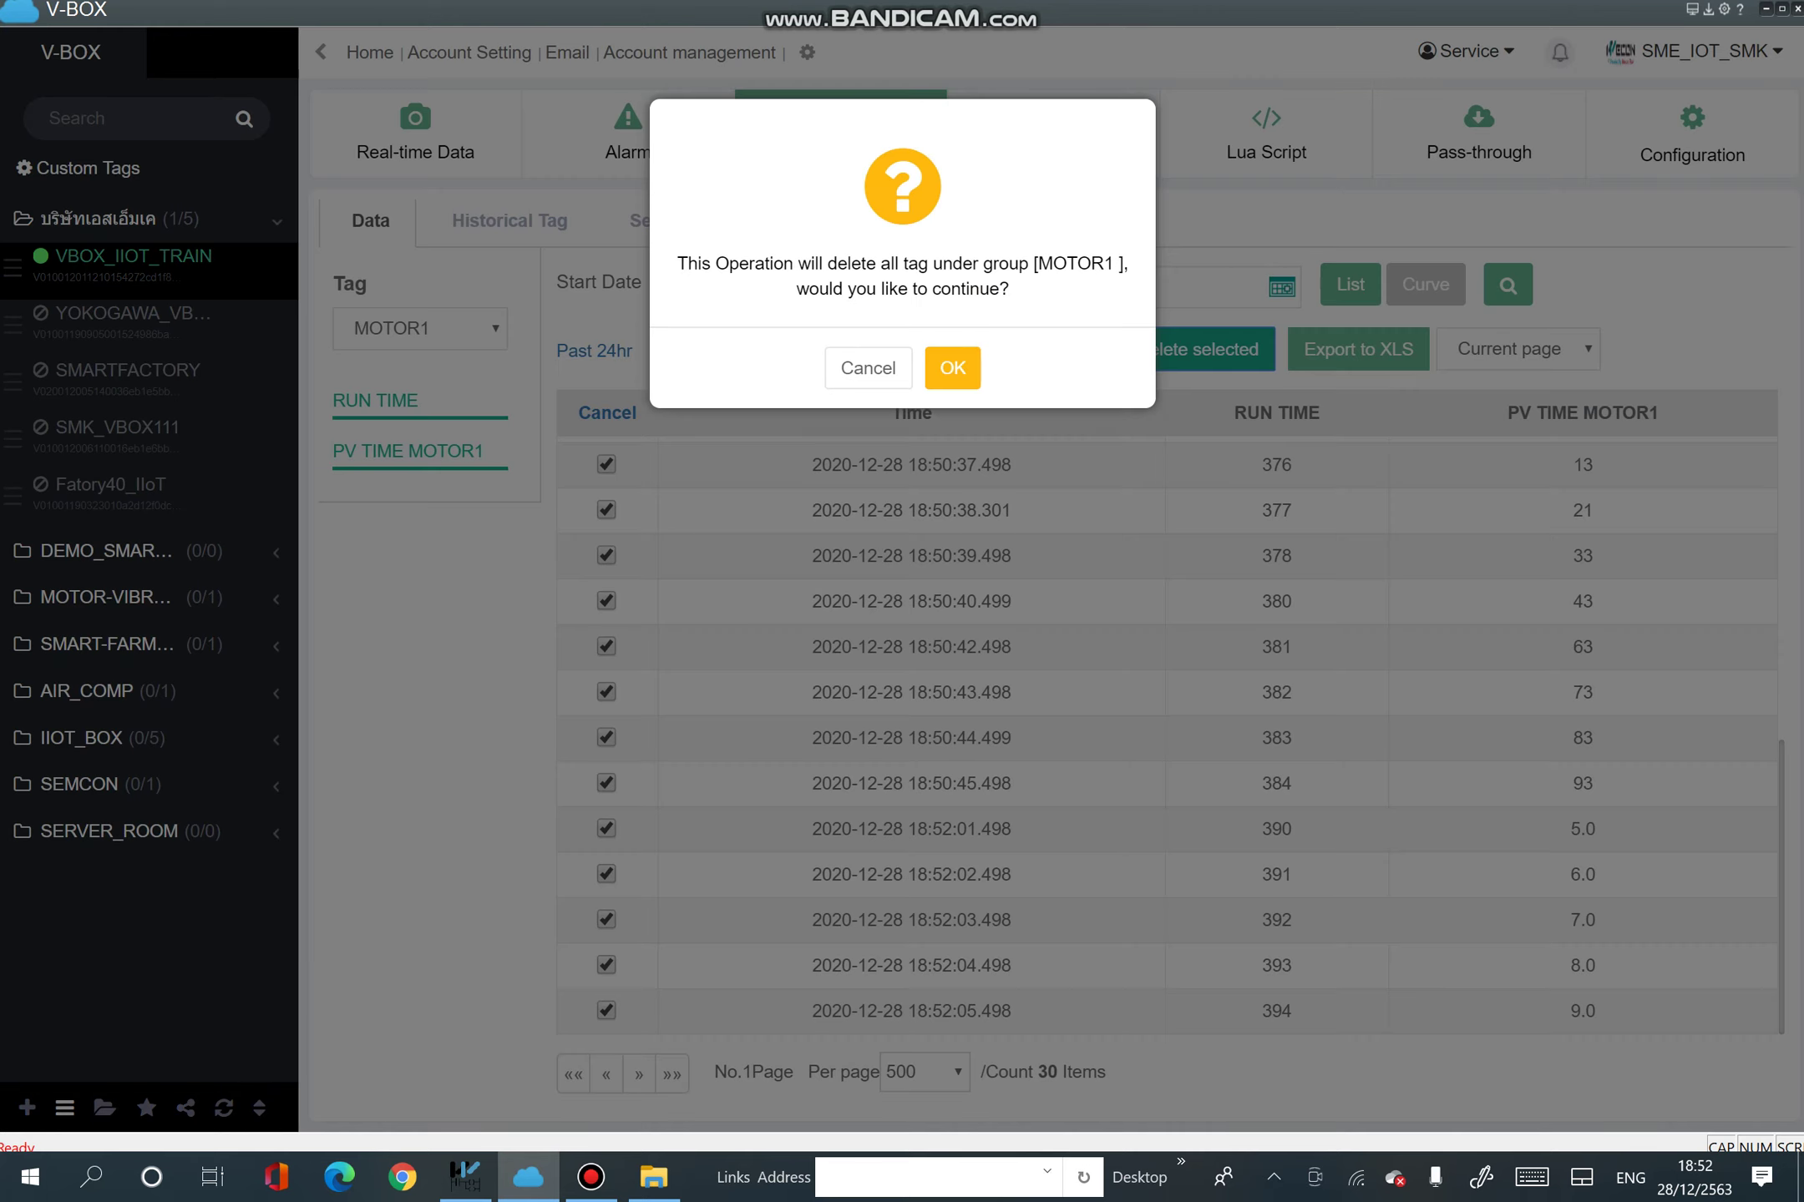
pyautogui.click(951, 487)
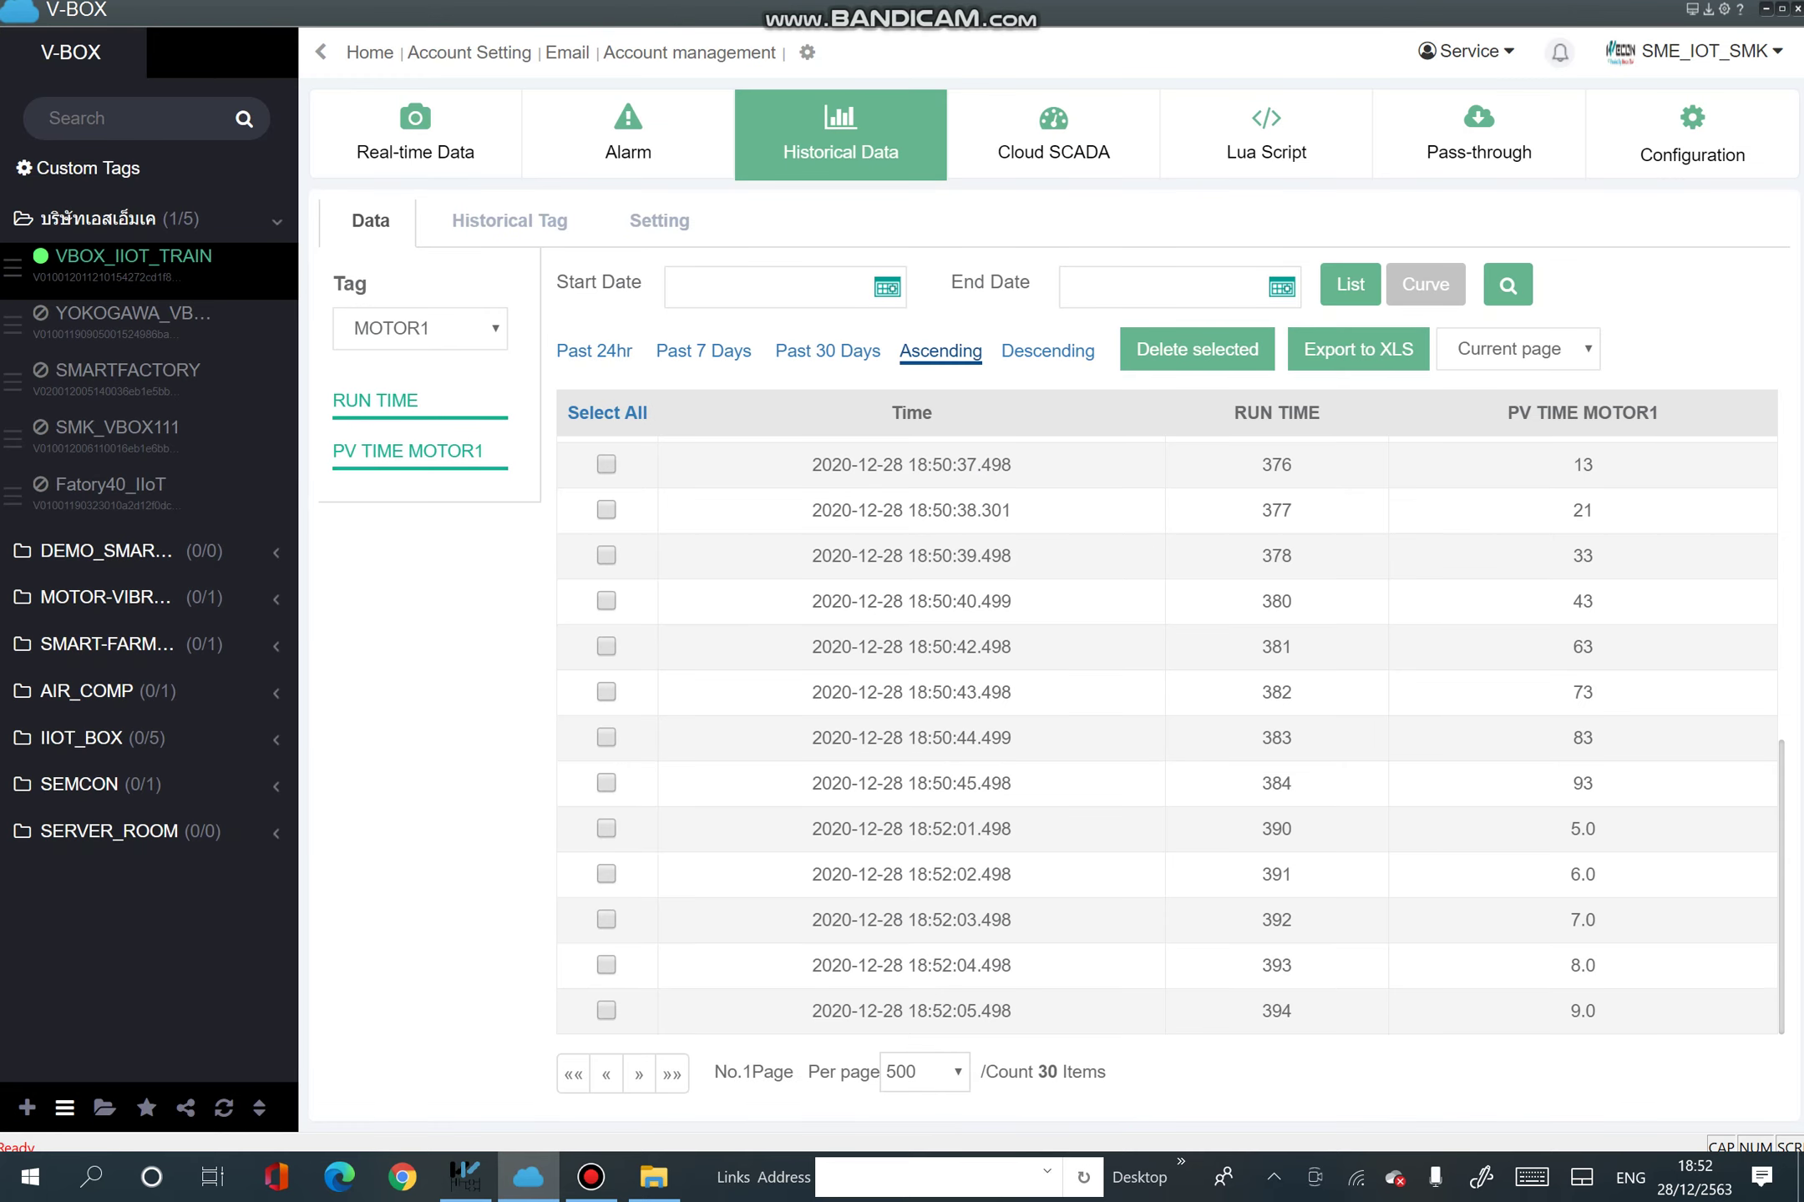
pyautogui.click(607, 412)
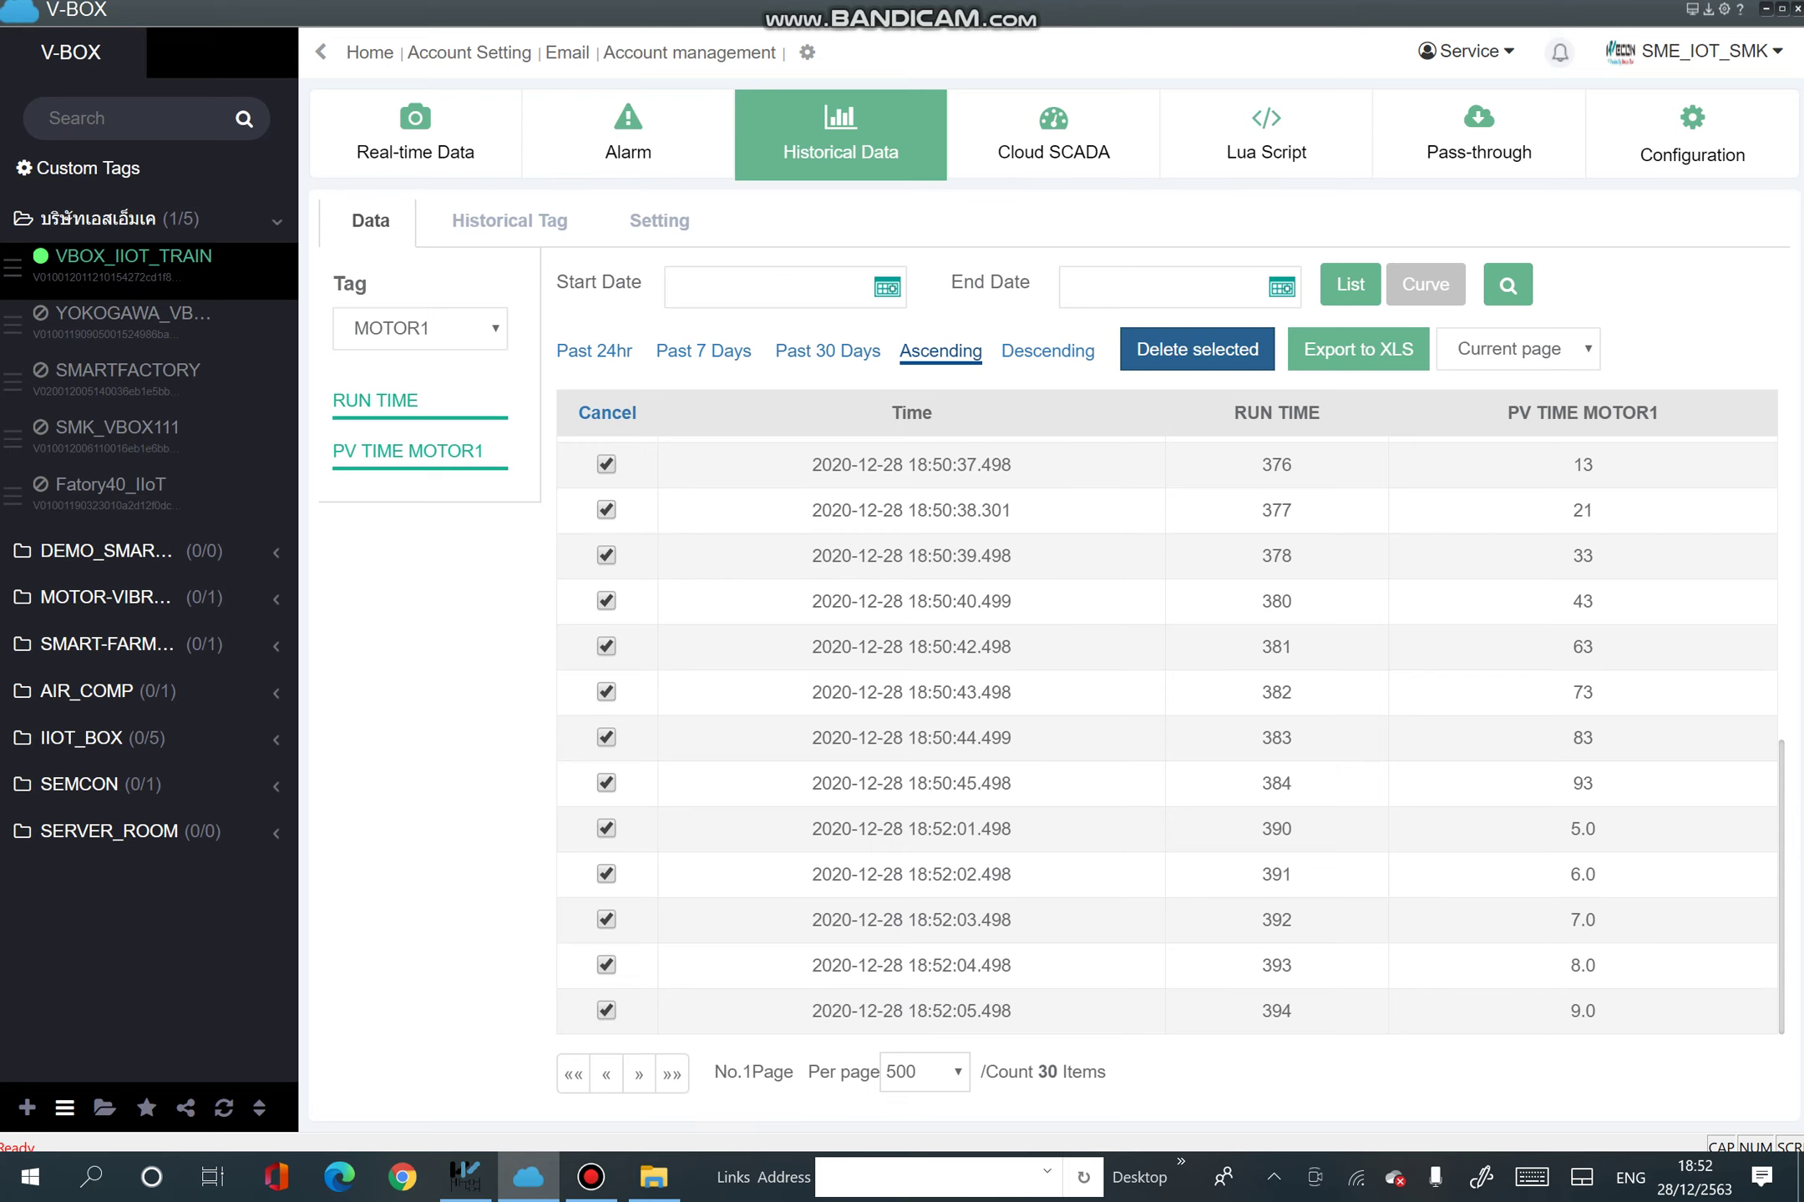
pyautogui.click(1197, 349)
pyautogui.click(866, 485)
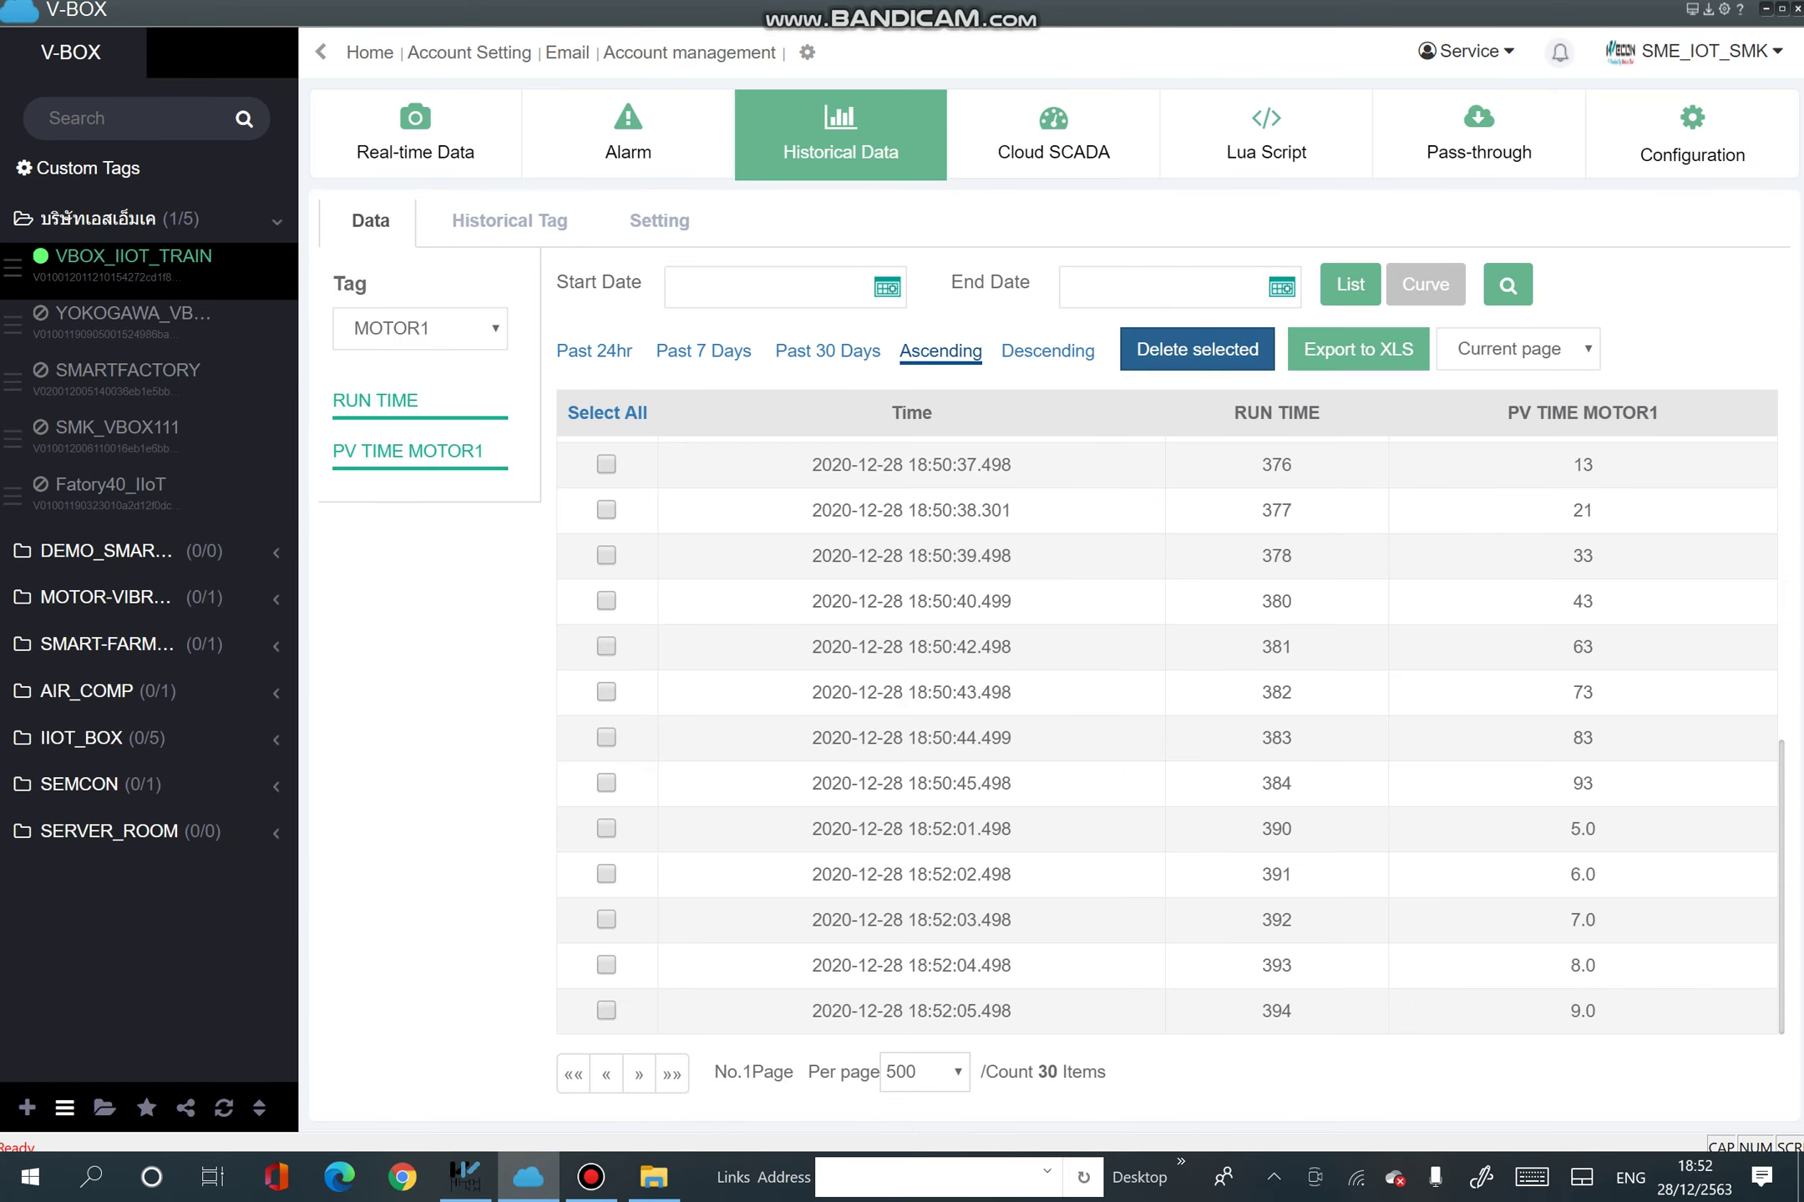
pyautogui.click(1198, 349)
pyautogui.click(607, 413)
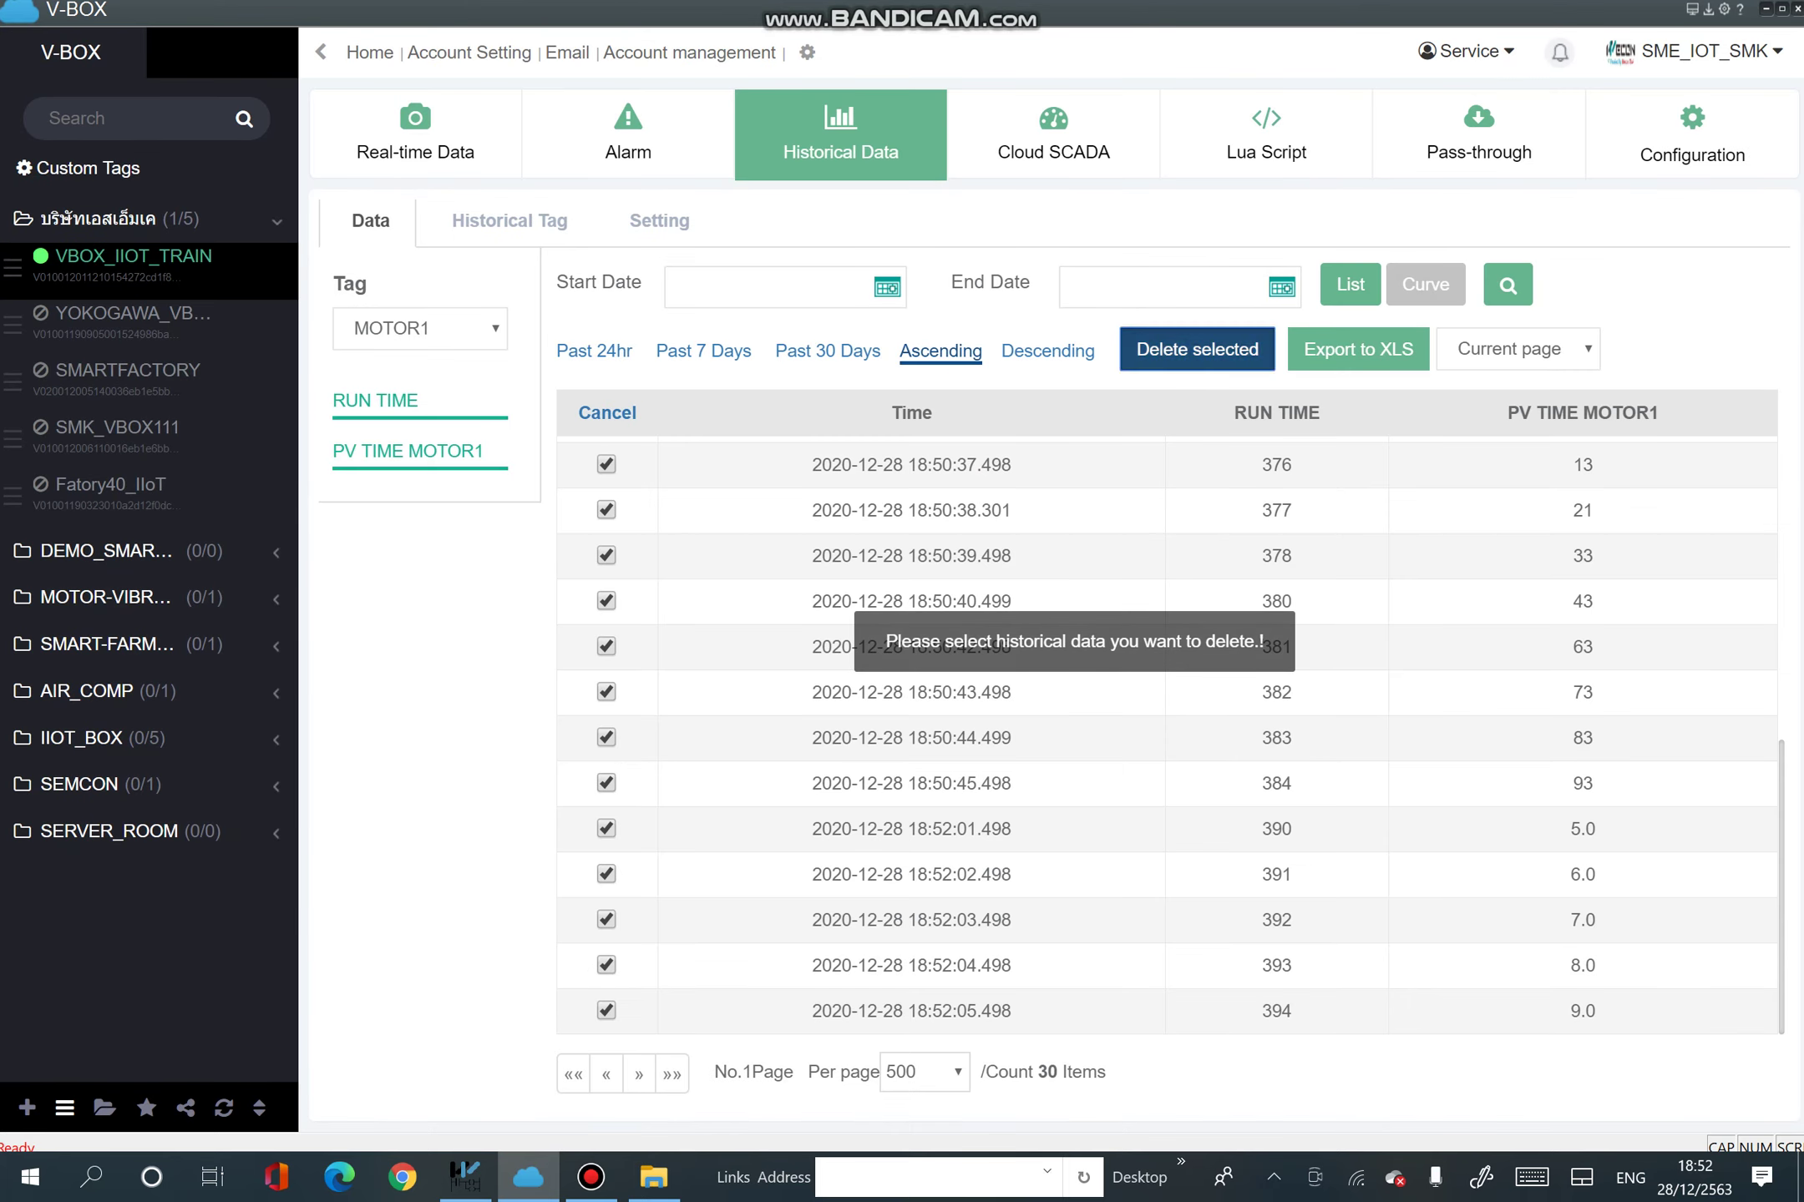
pyautogui.click(1198, 349)
pyautogui.click(872, 486)
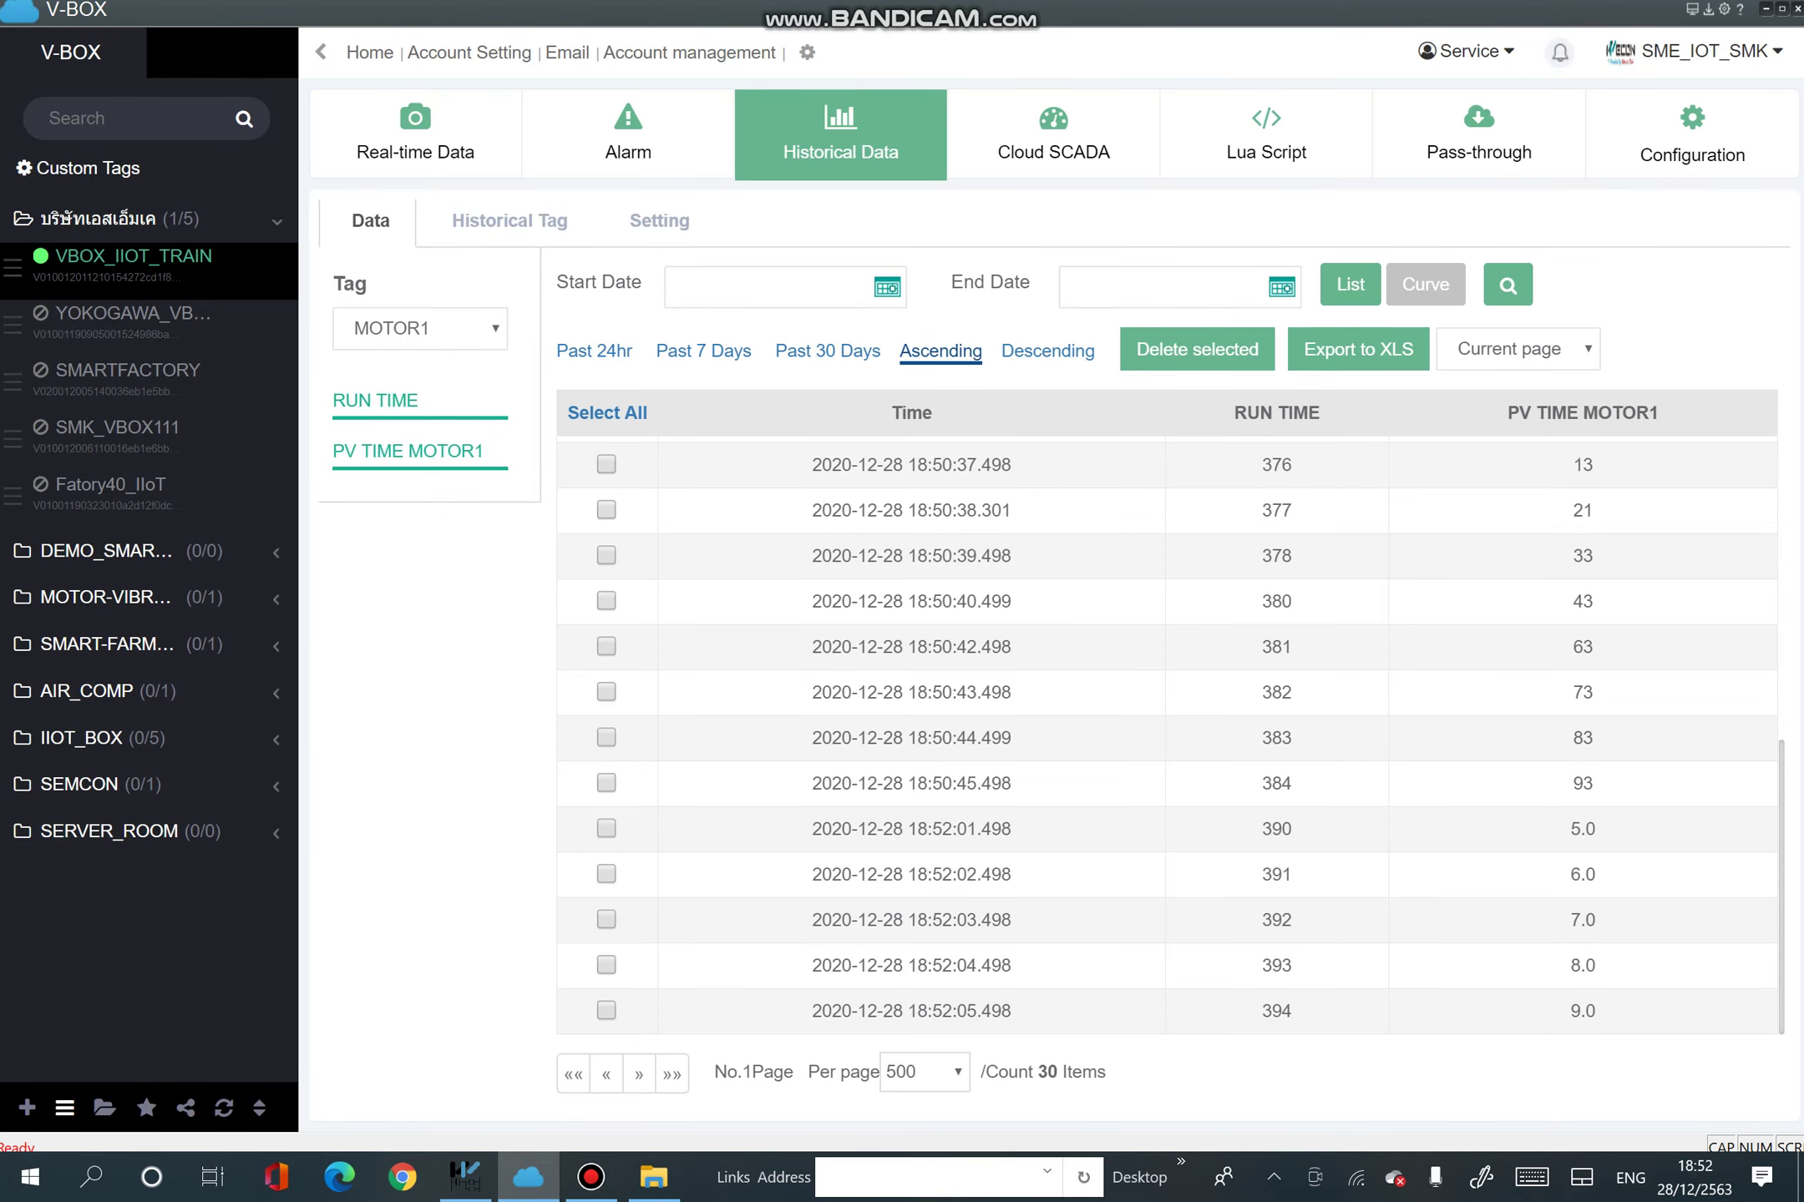
pyautogui.click(607, 413)
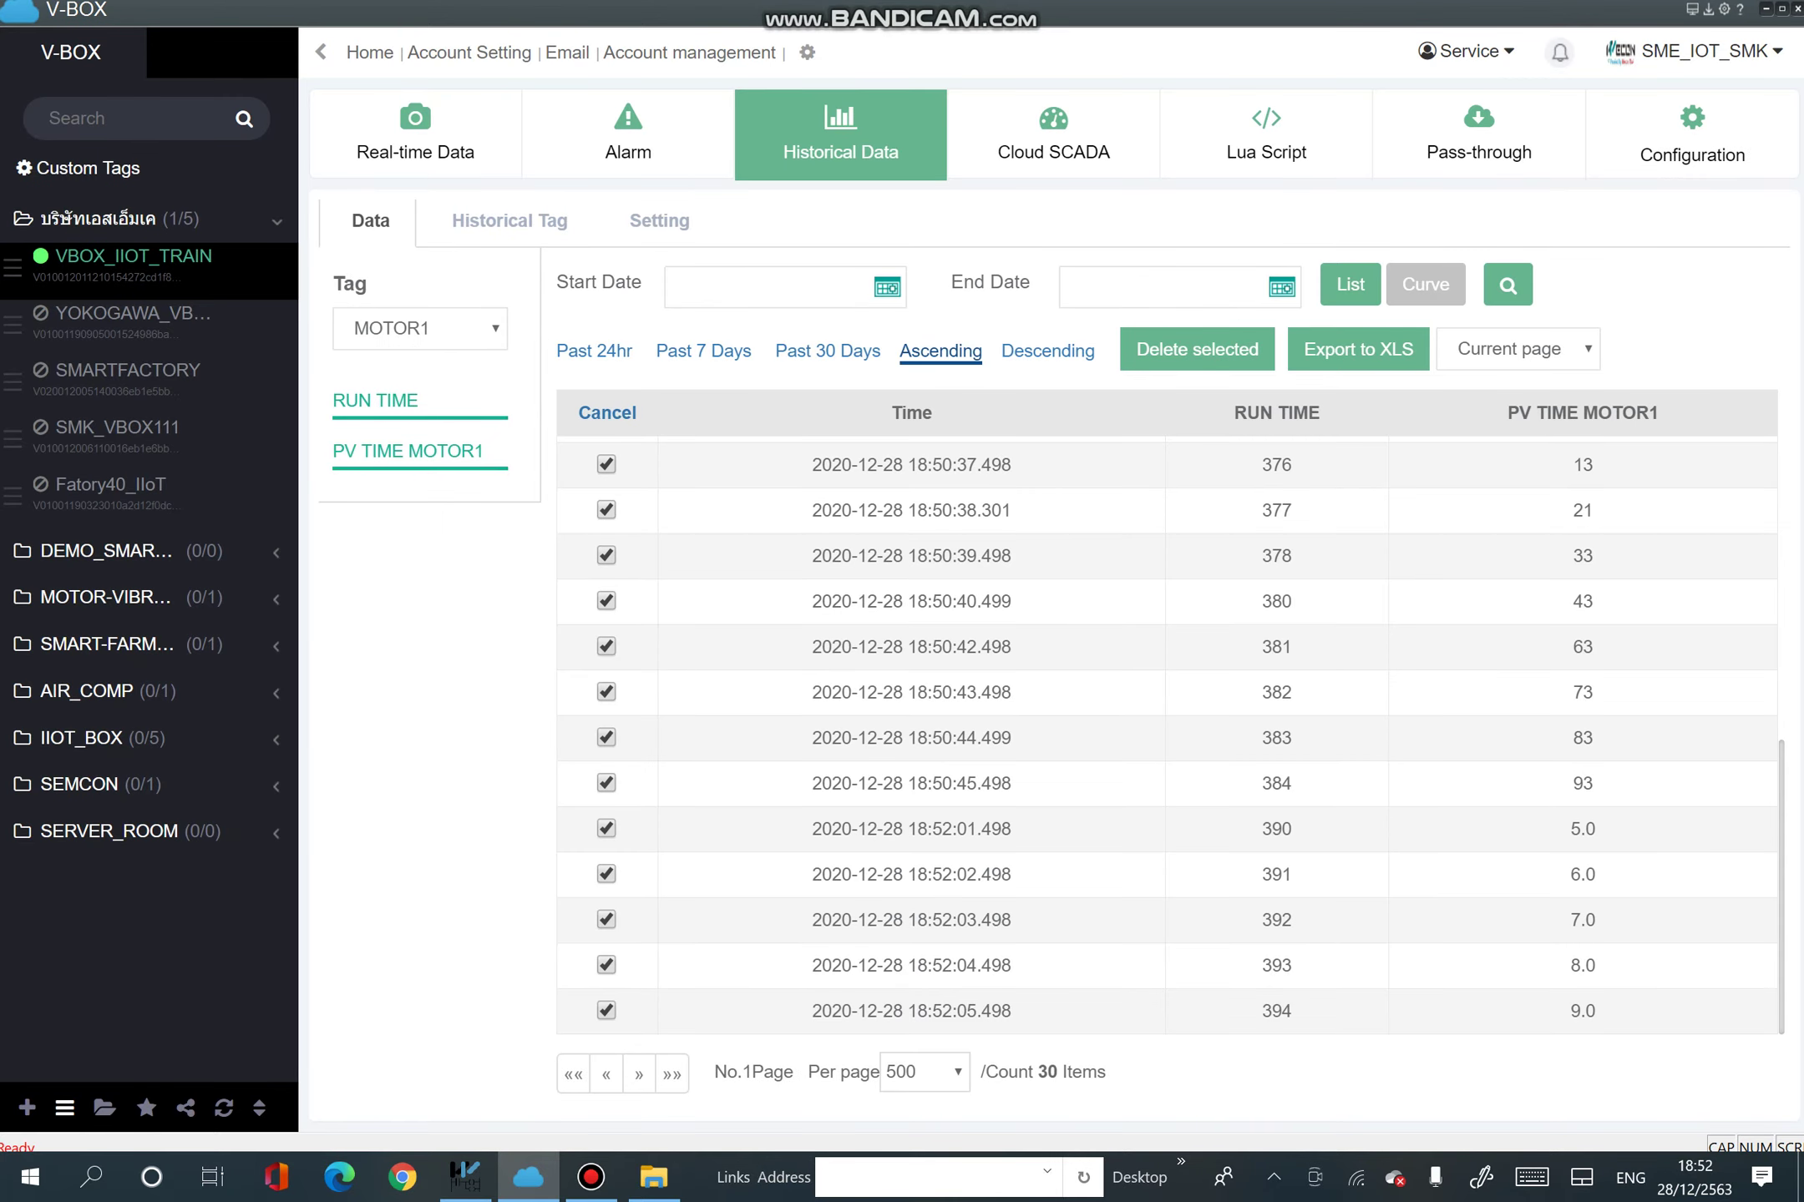
pyautogui.click(606, 510)
pyautogui.click(608, 412)
pyautogui.click(607, 413)
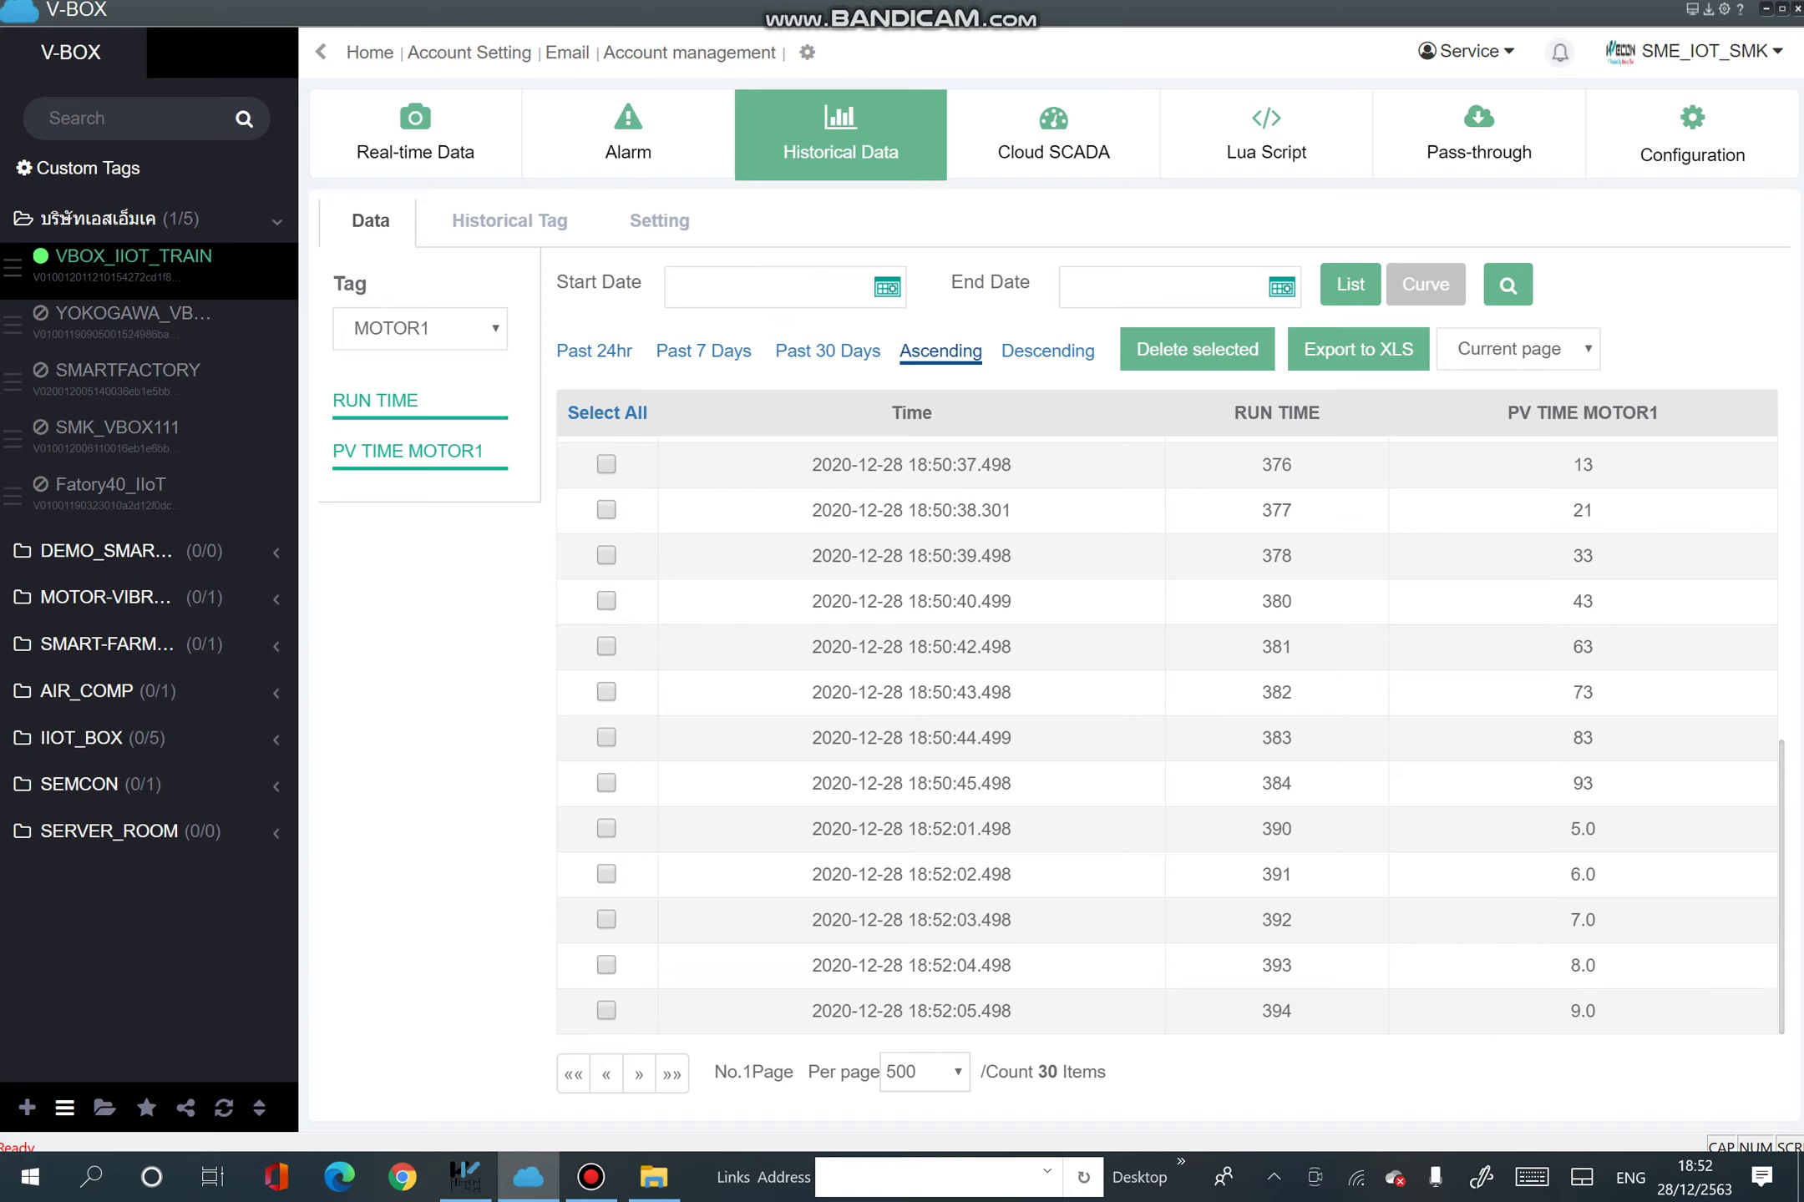
# Try to delete only the MOTOR1 group's historical records from 18:50:37.498 to 18:50:45.498.
pyautogui.click(606, 782)
pyautogui.click(606, 602)
pyautogui.click(607, 555)
pyautogui.click(606, 511)
pyautogui.click(606, 464)
pyautogui.click(1197, 349)
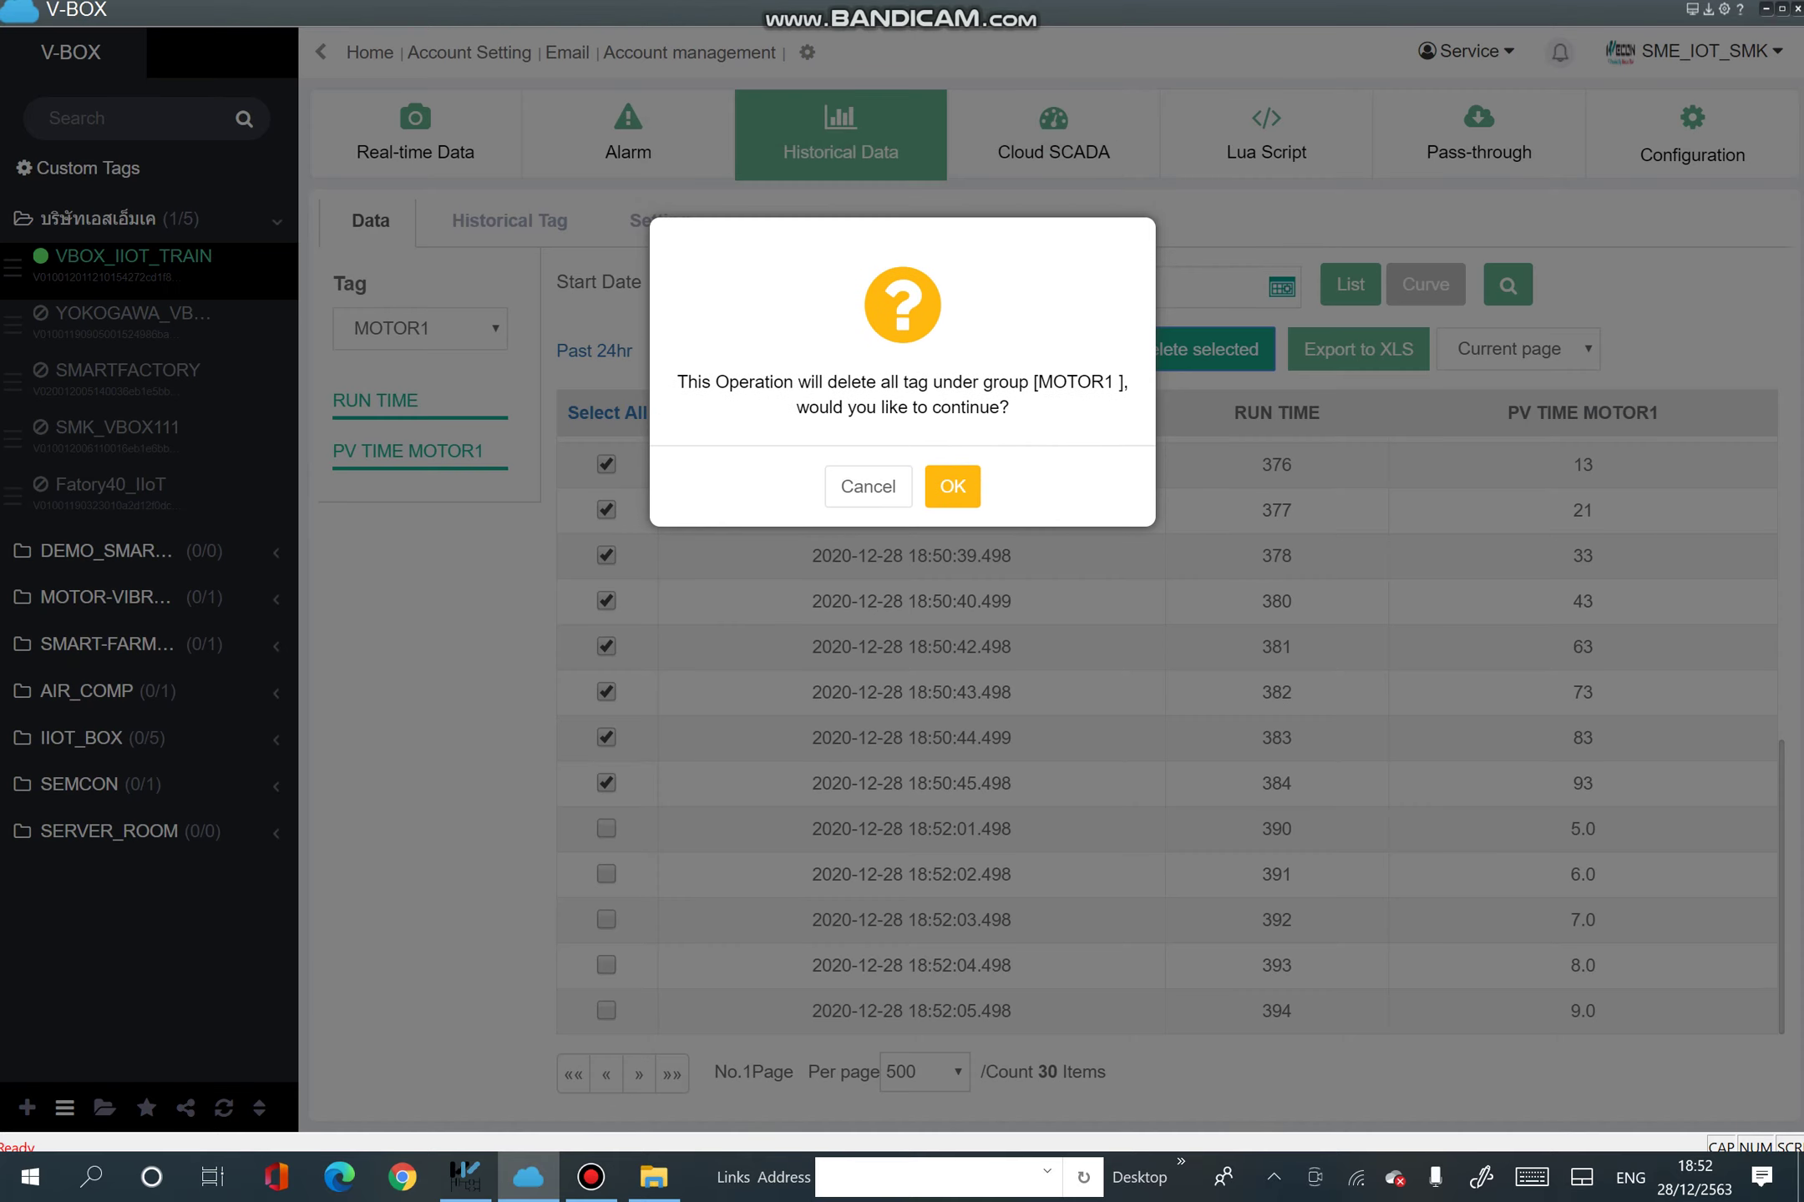
pyautogui.click(951, 487)
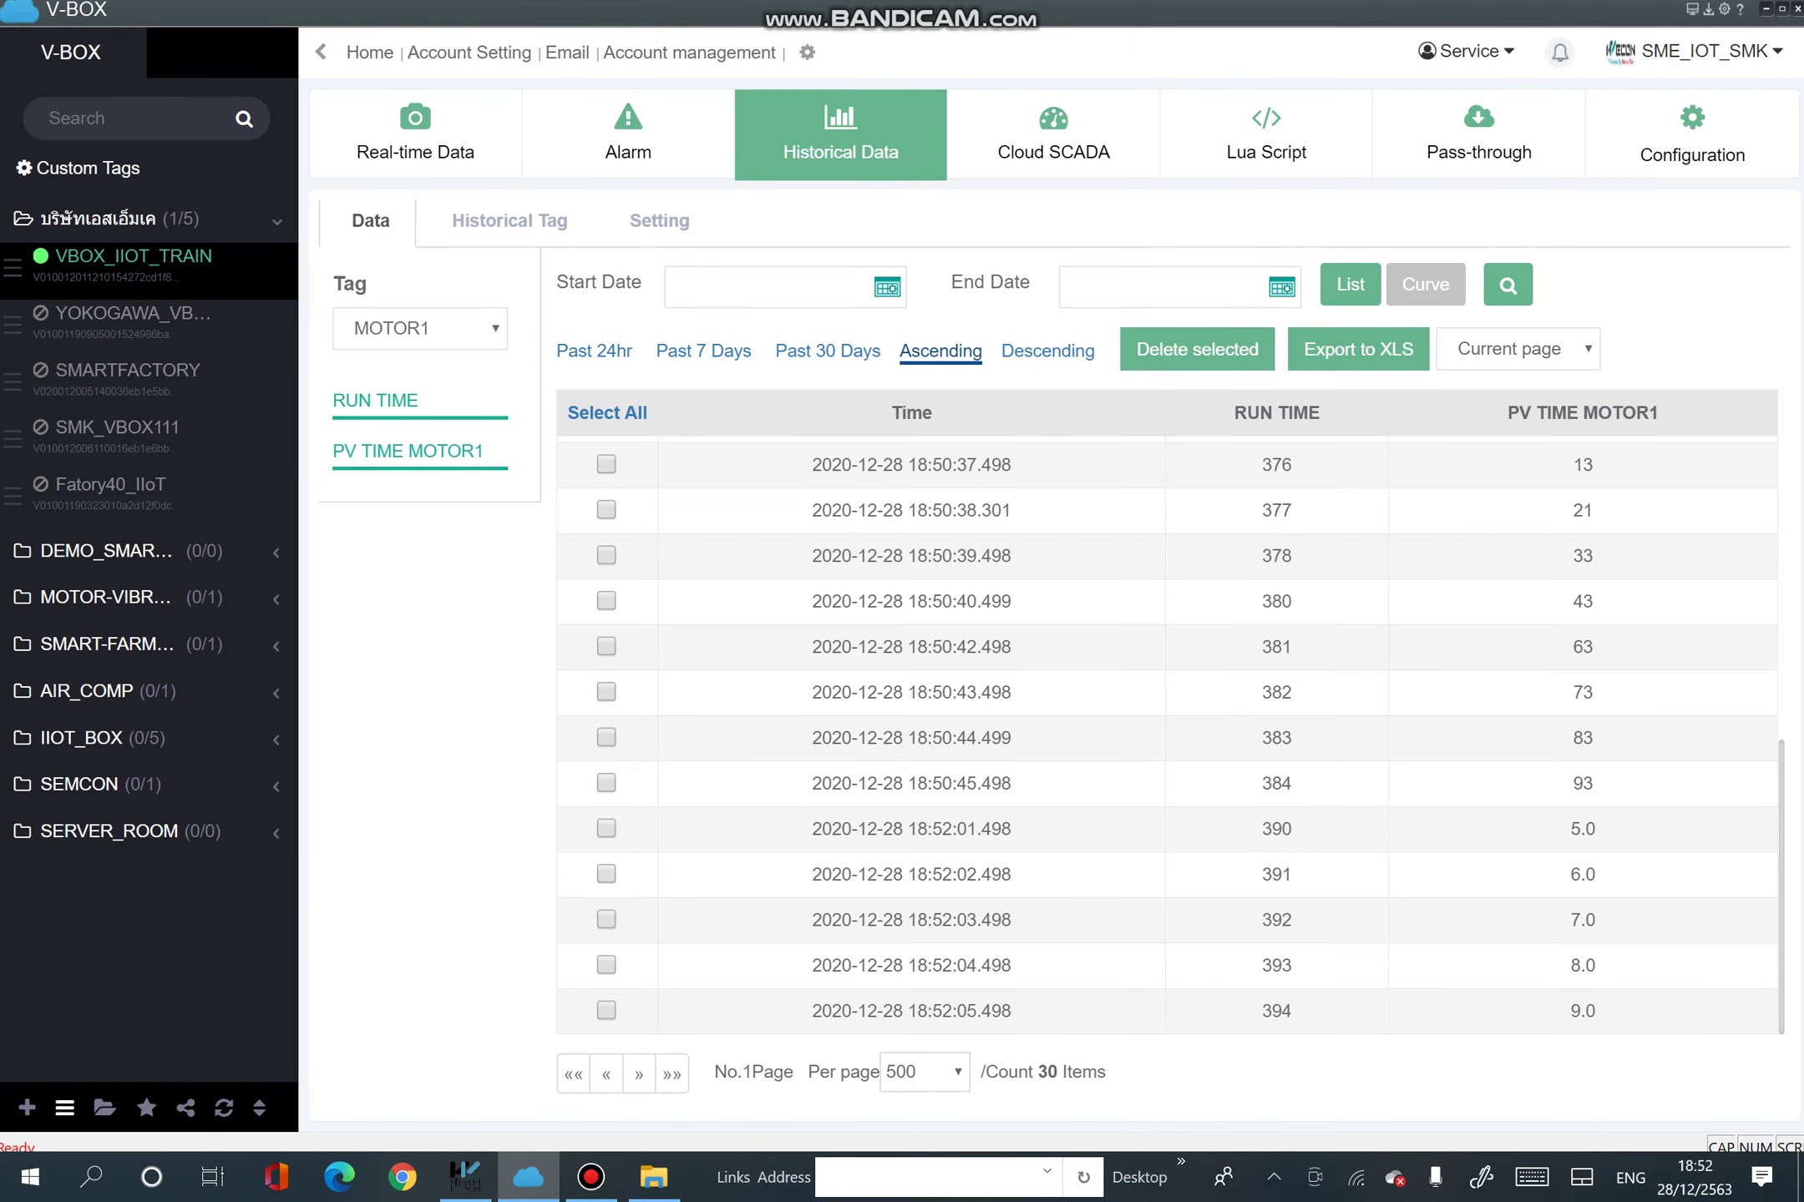
# Check the real-time control tags, and examine the RUN TIME history down to the oldest records.
pyautogui.scroll(7, 1167, 712)
pyautogui.click(415, 134)
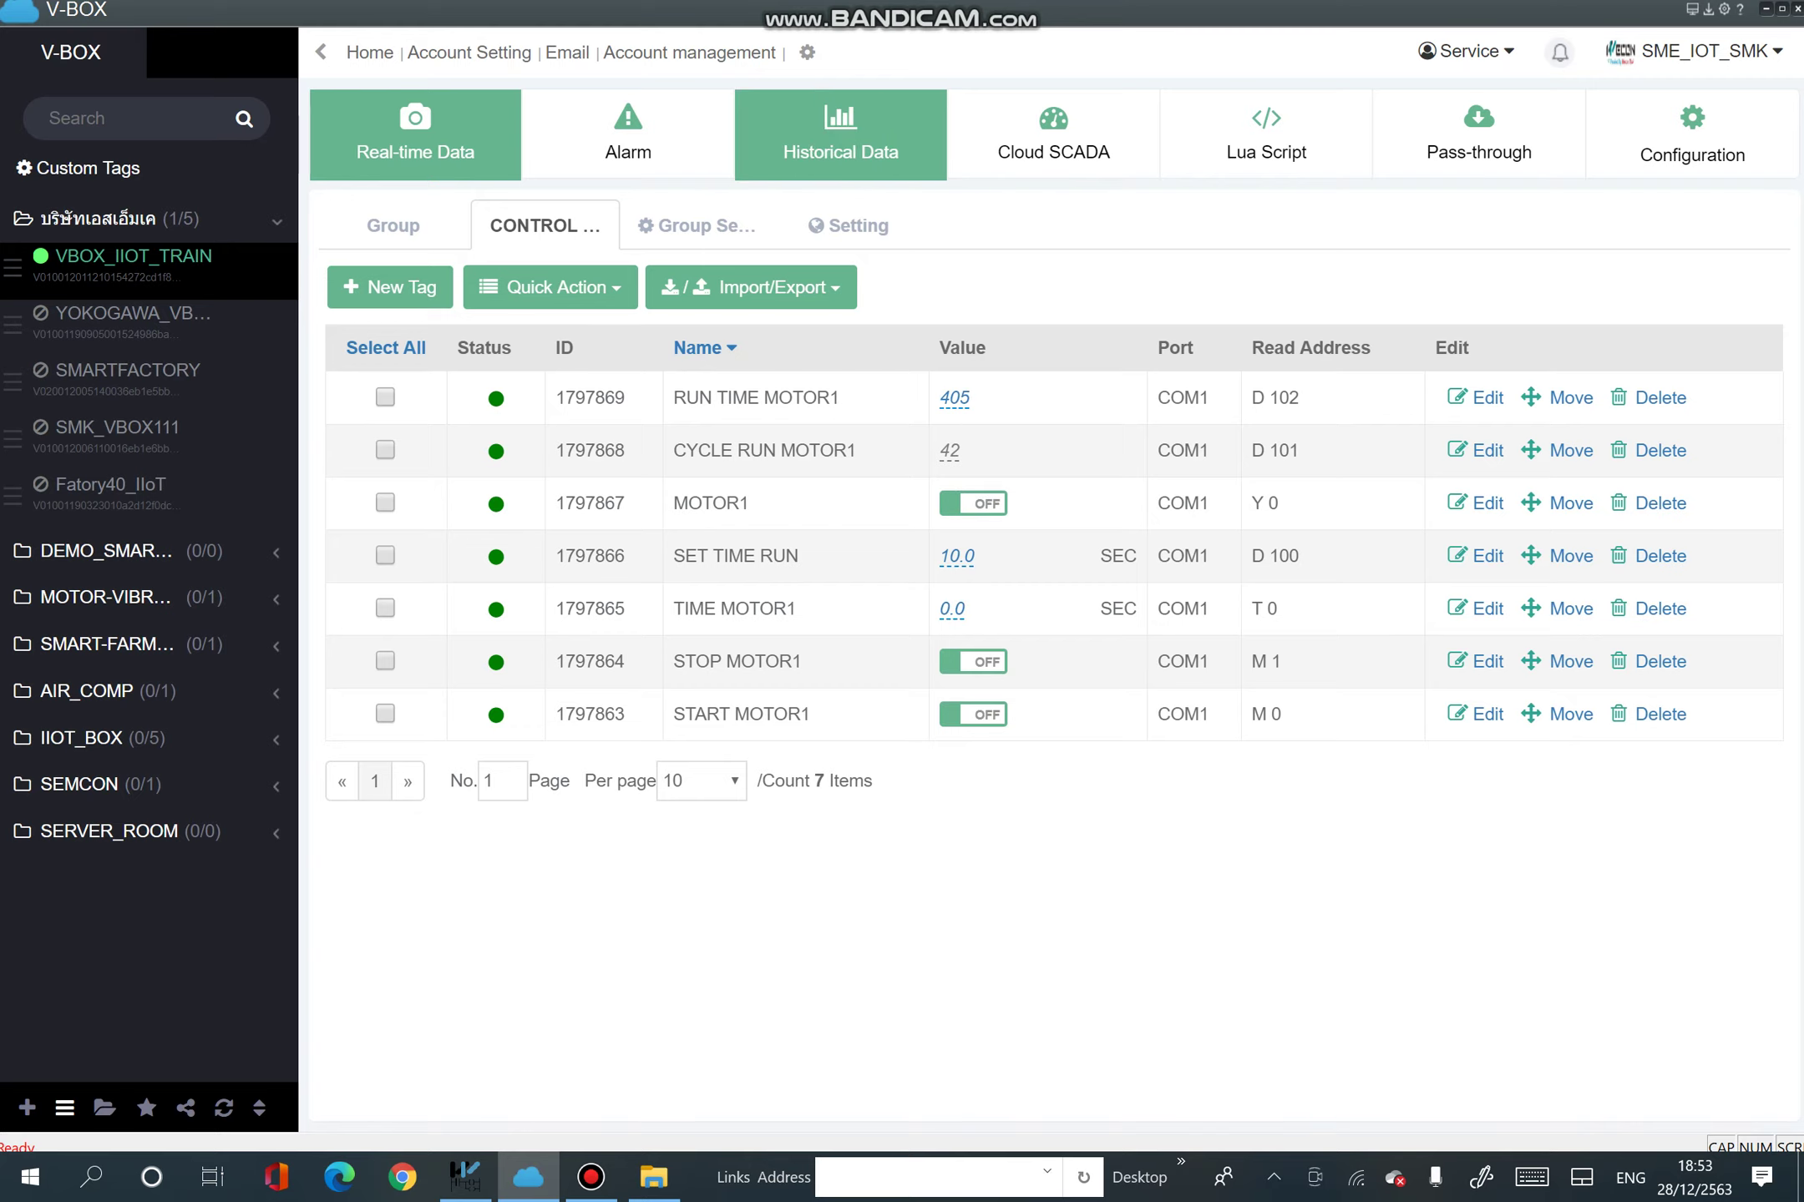
pyautogui.click(840, 133)
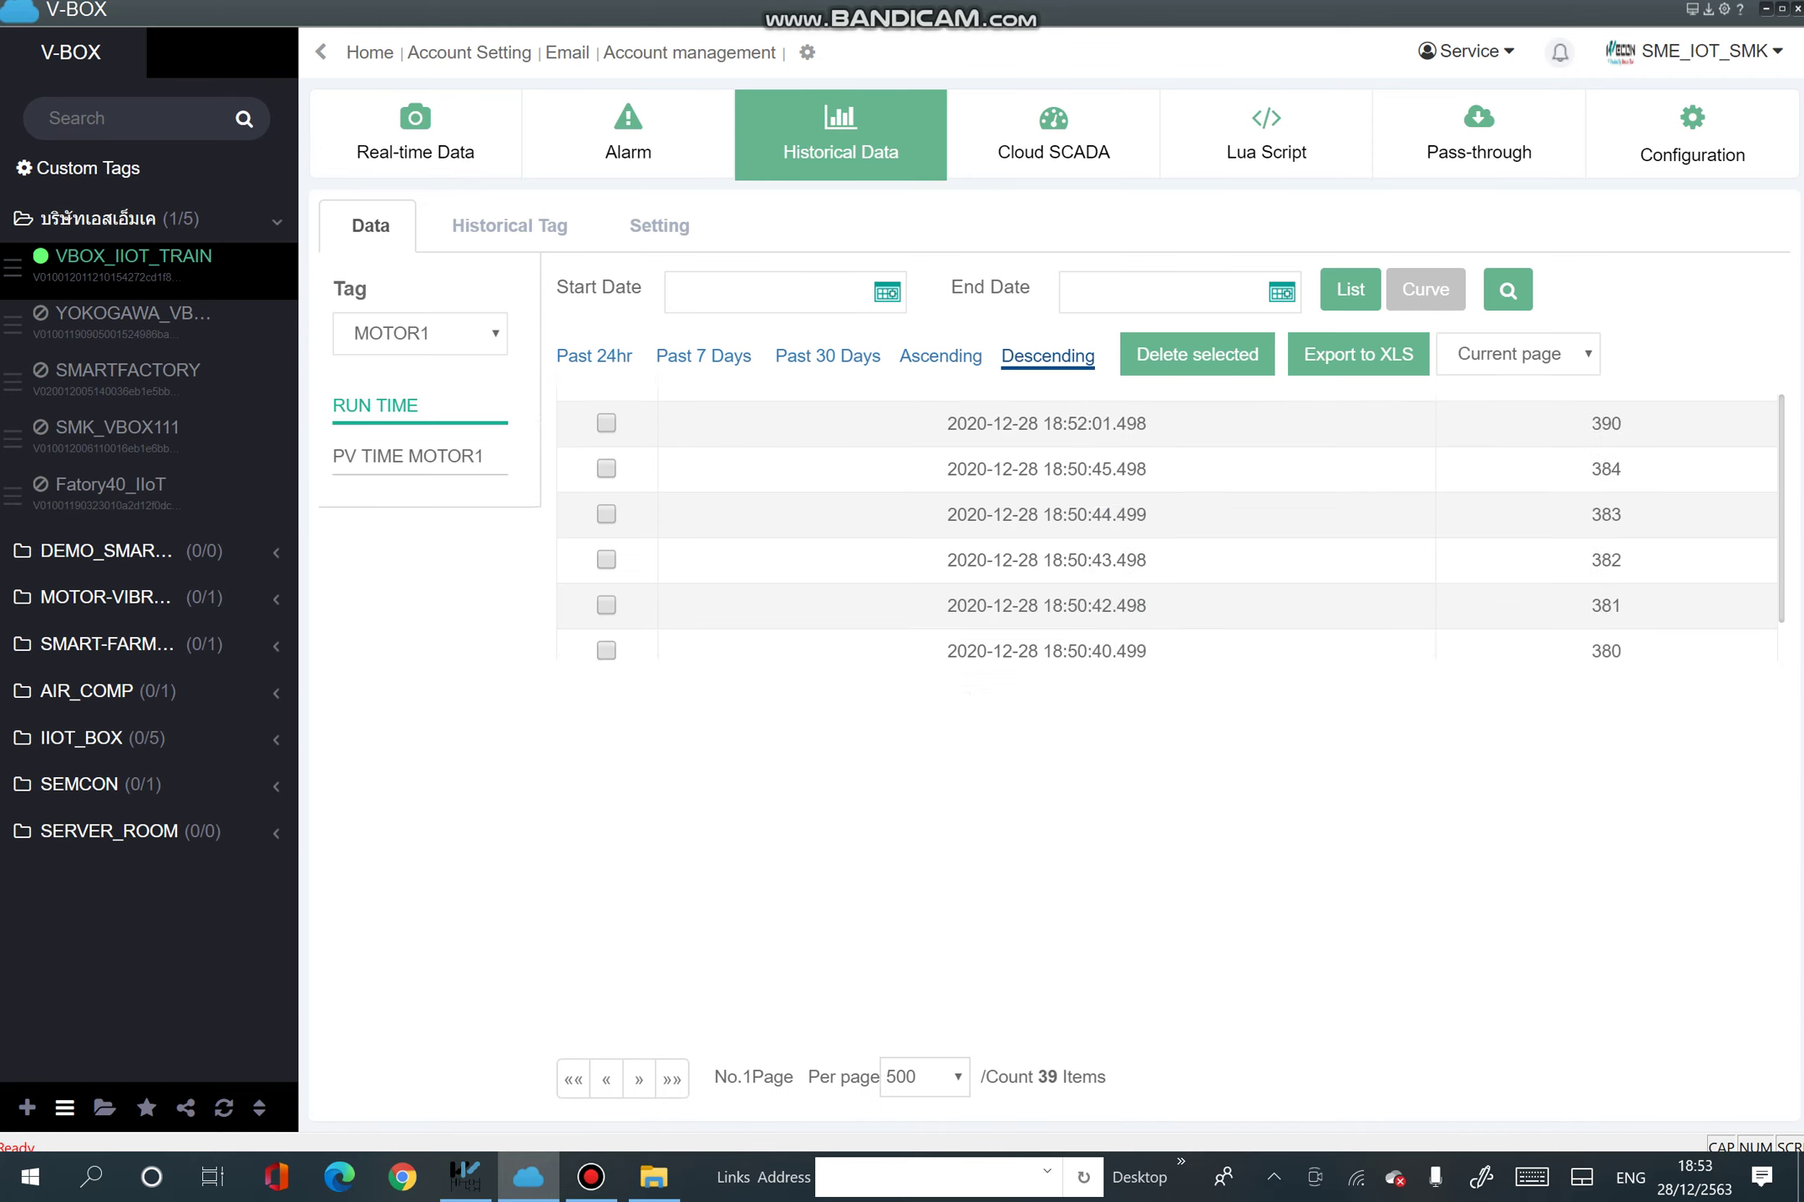
pyautogui.scroll(-10, 1167, 693)
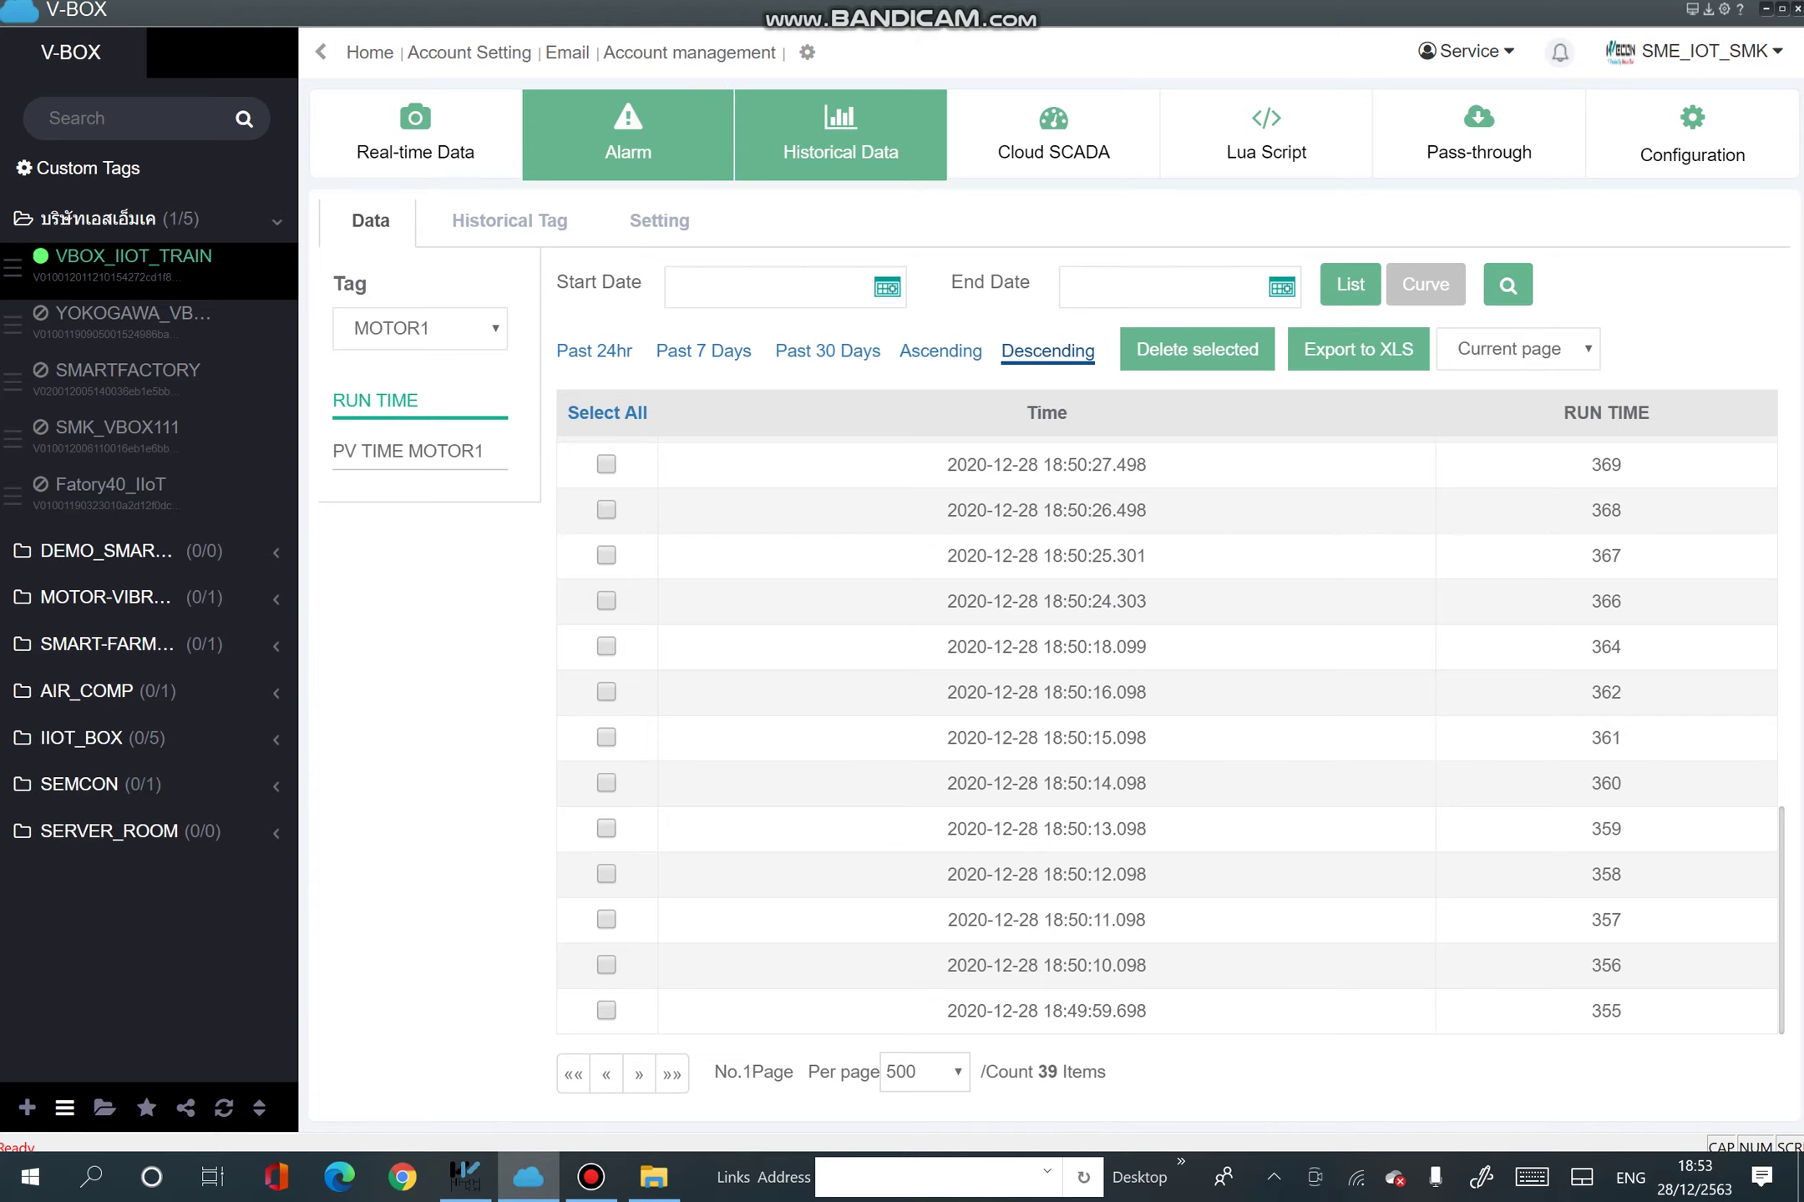
# Start MOTOR1 from the real-time control tags and examine the RUN TIME records logged during its run.
pyautogui.click(415, 134)
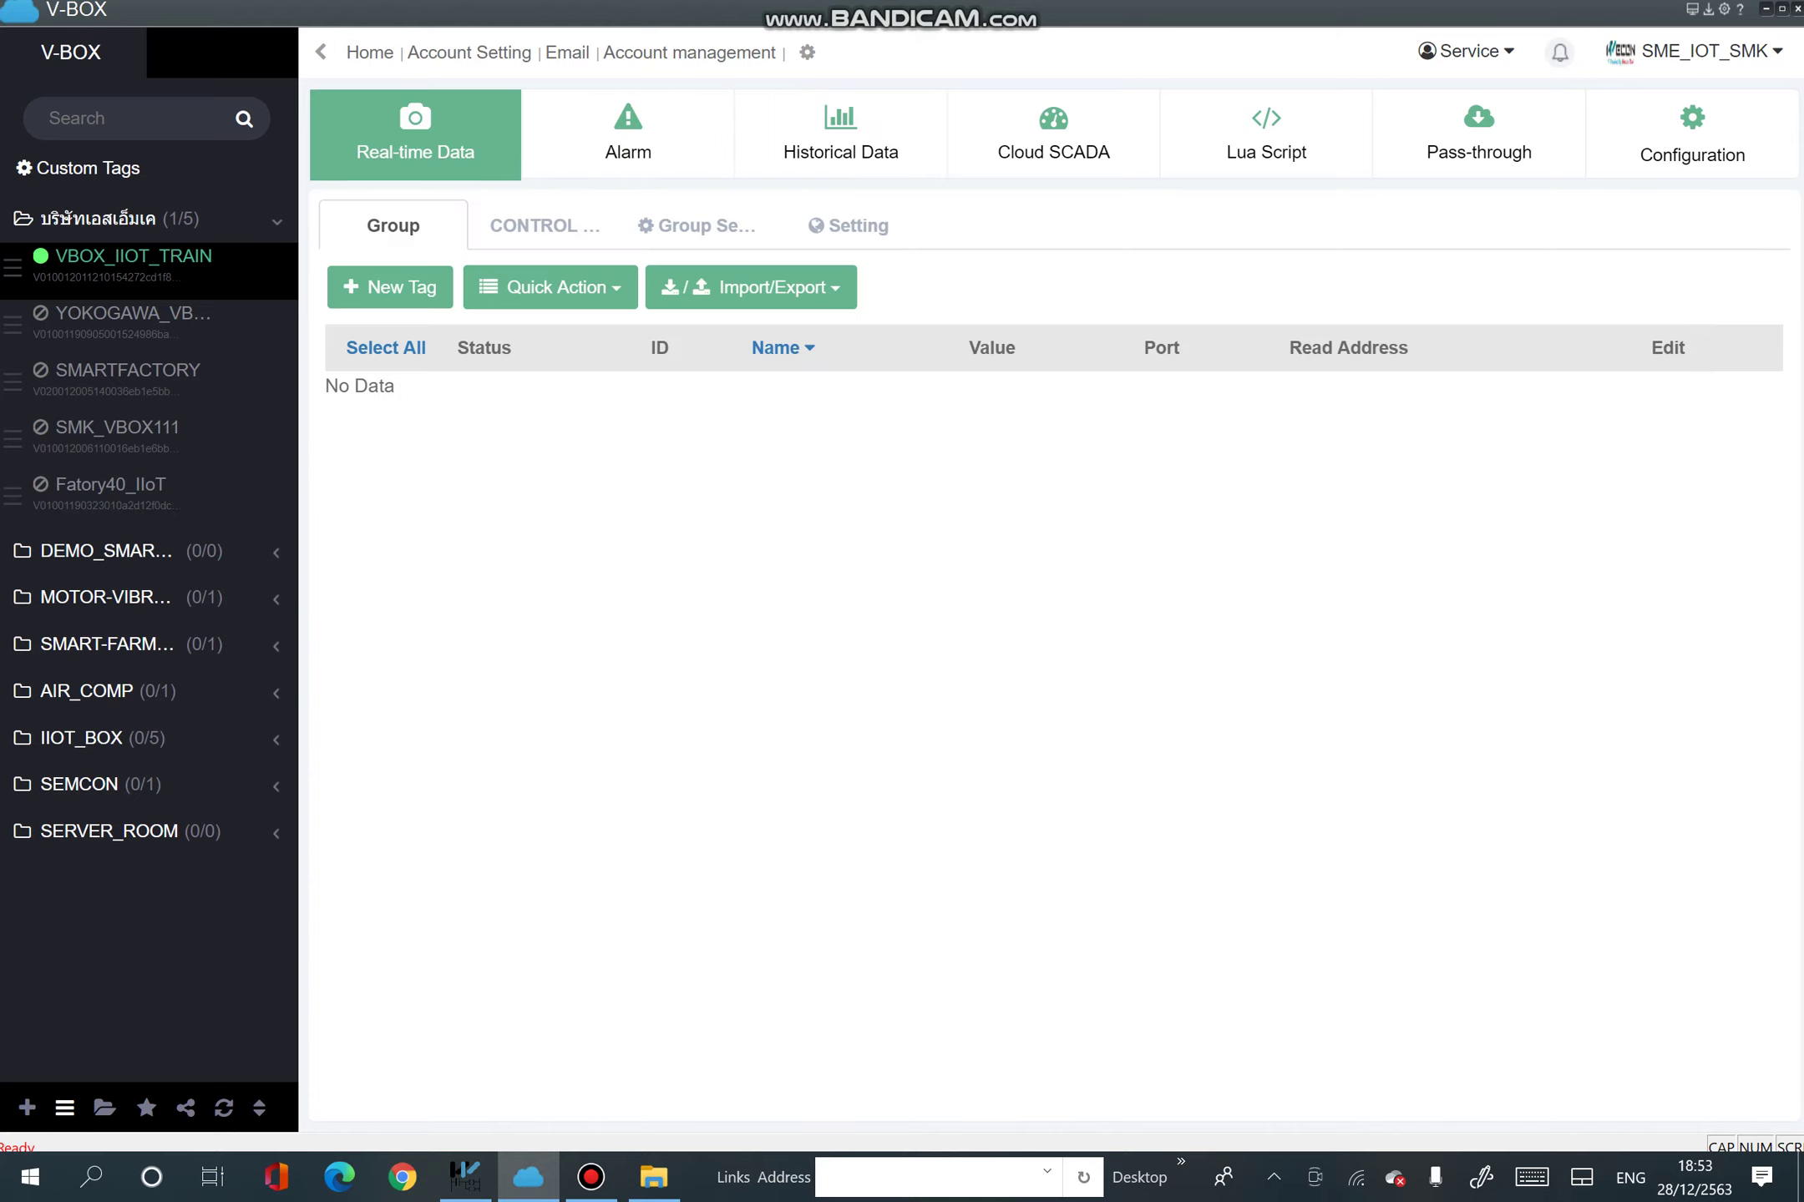
pyautogui.click(545, 225)
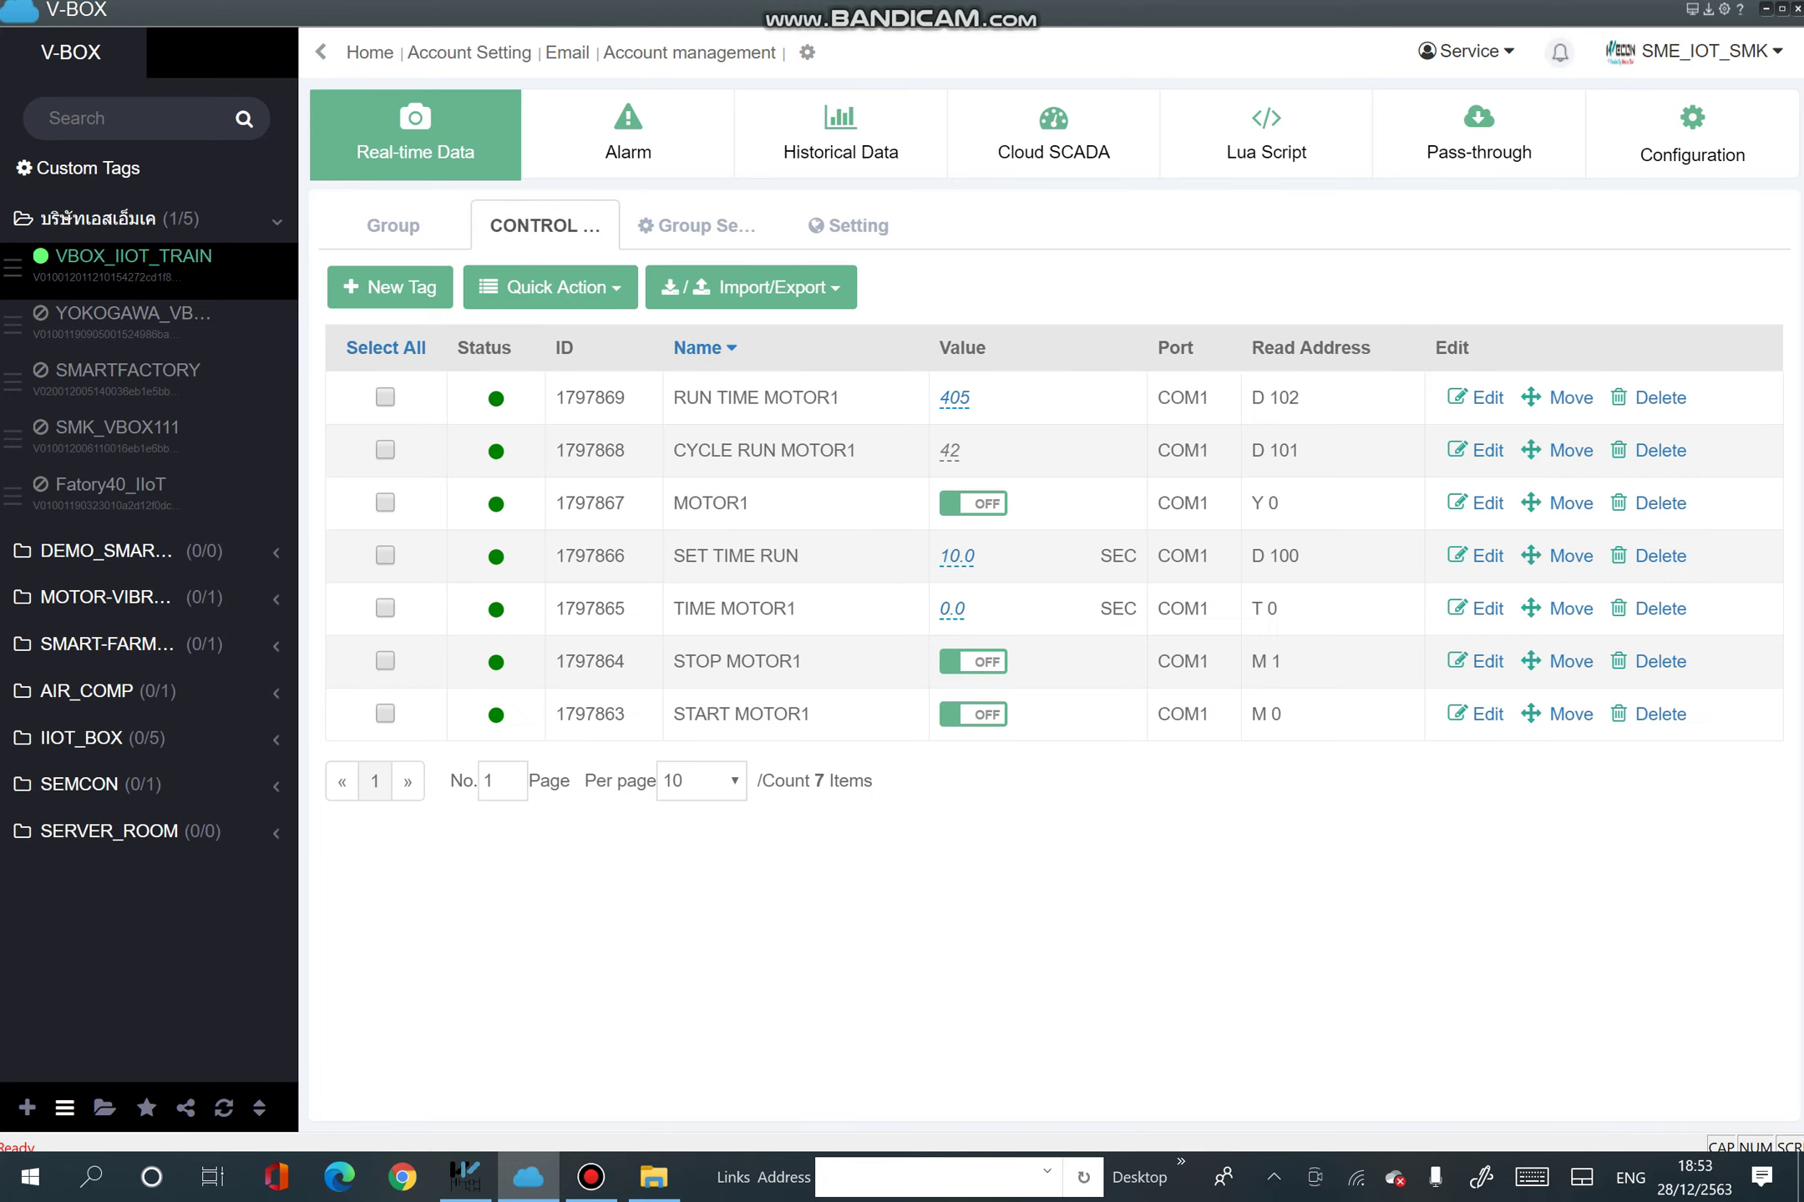
pyautogui.click(972, 715)
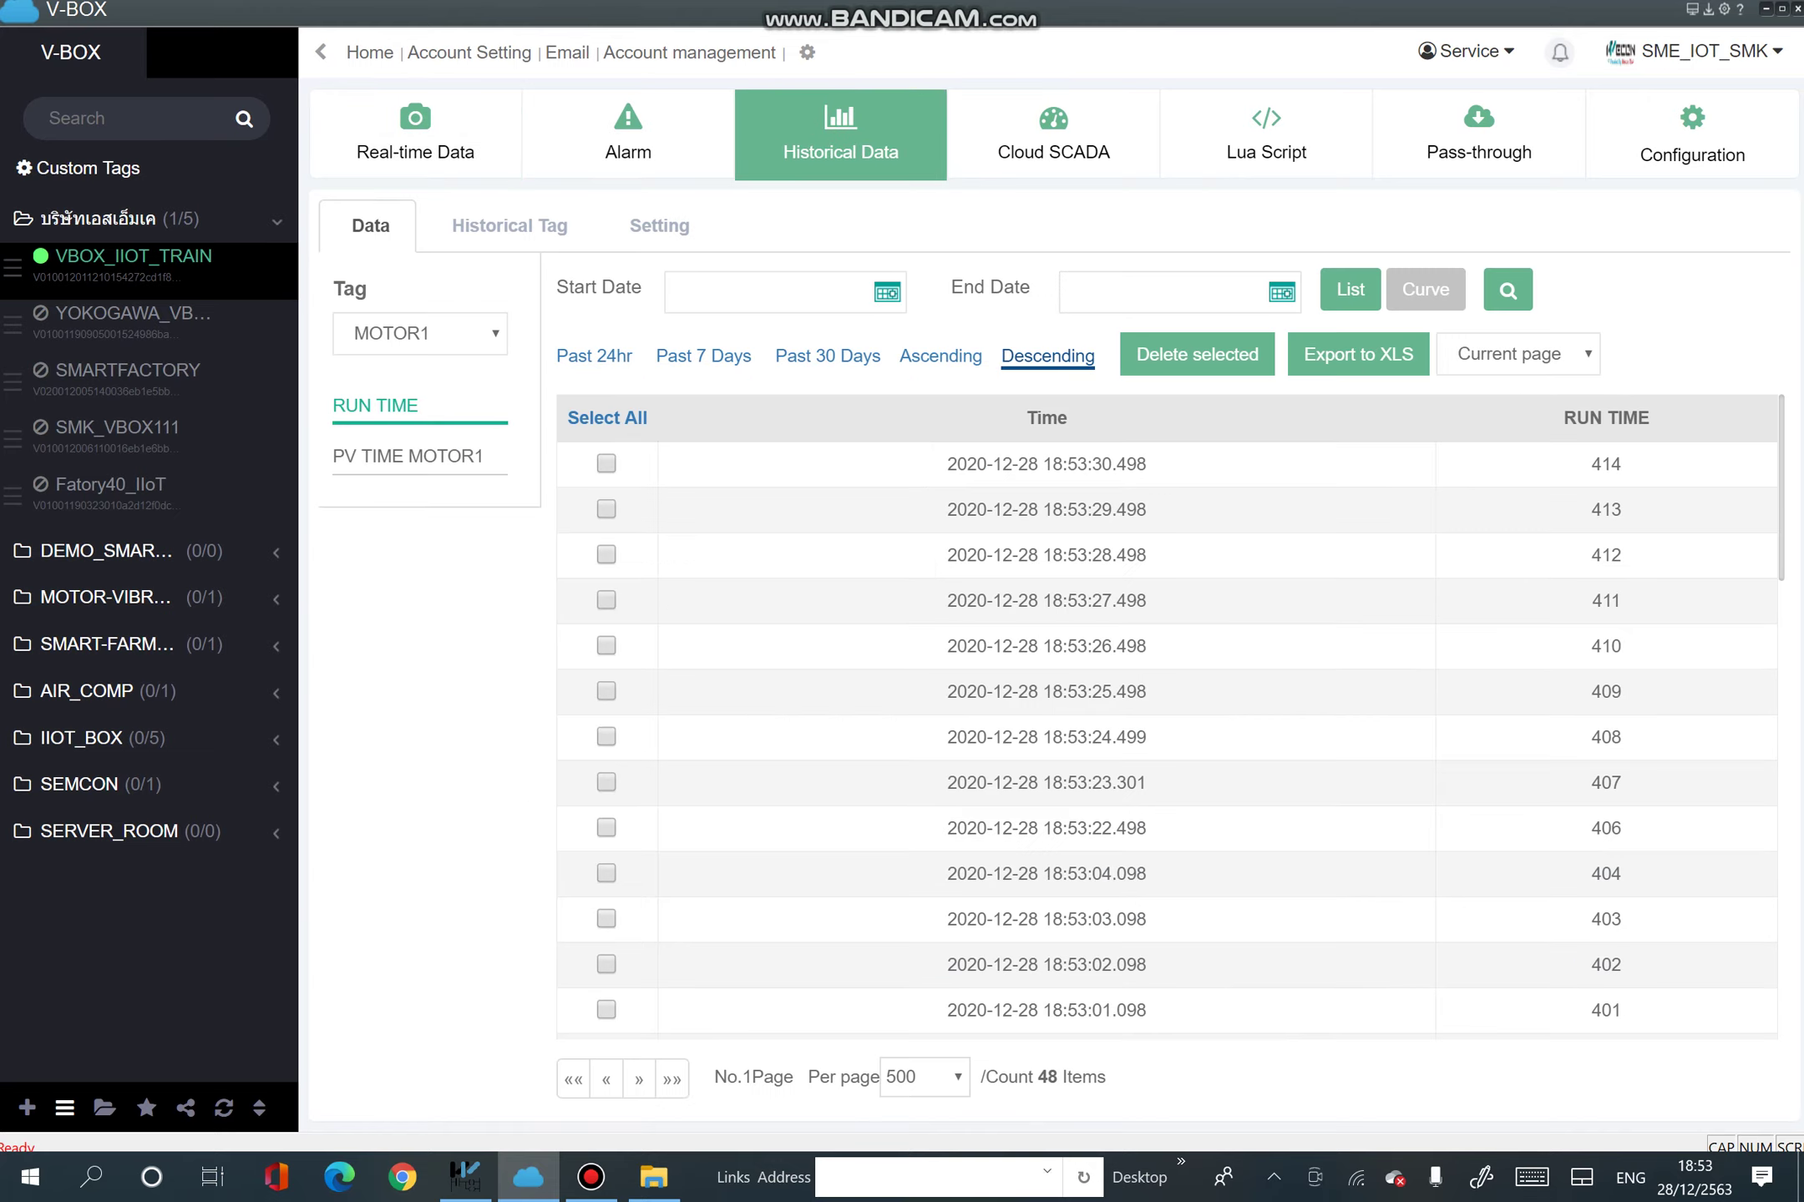
pyautogui.scroll(-15, 1169, 735)
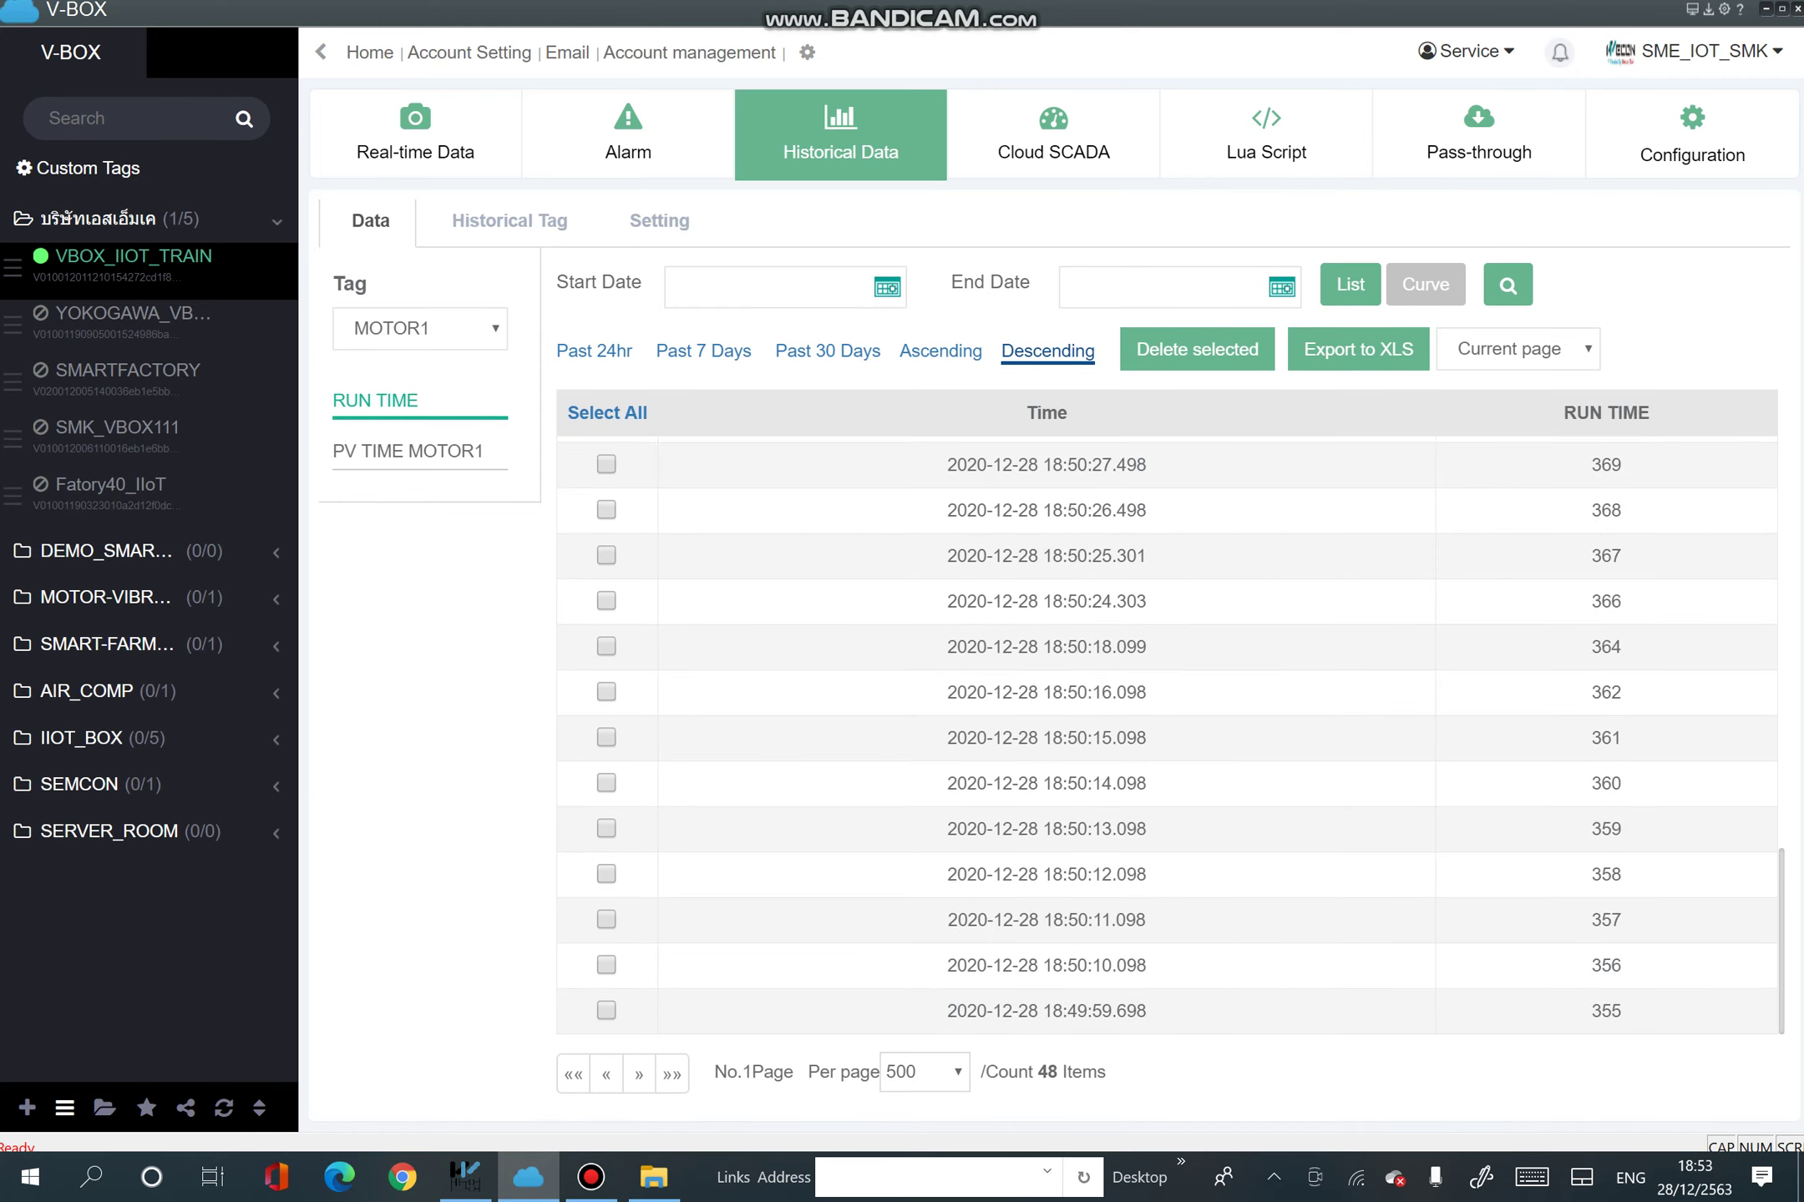
# Display the MOTOR1 group's RUN TIME and PV TIME MOTOR1 history as a curve in ascending time order.
pyautogui.scroll(15, 1169, 735)
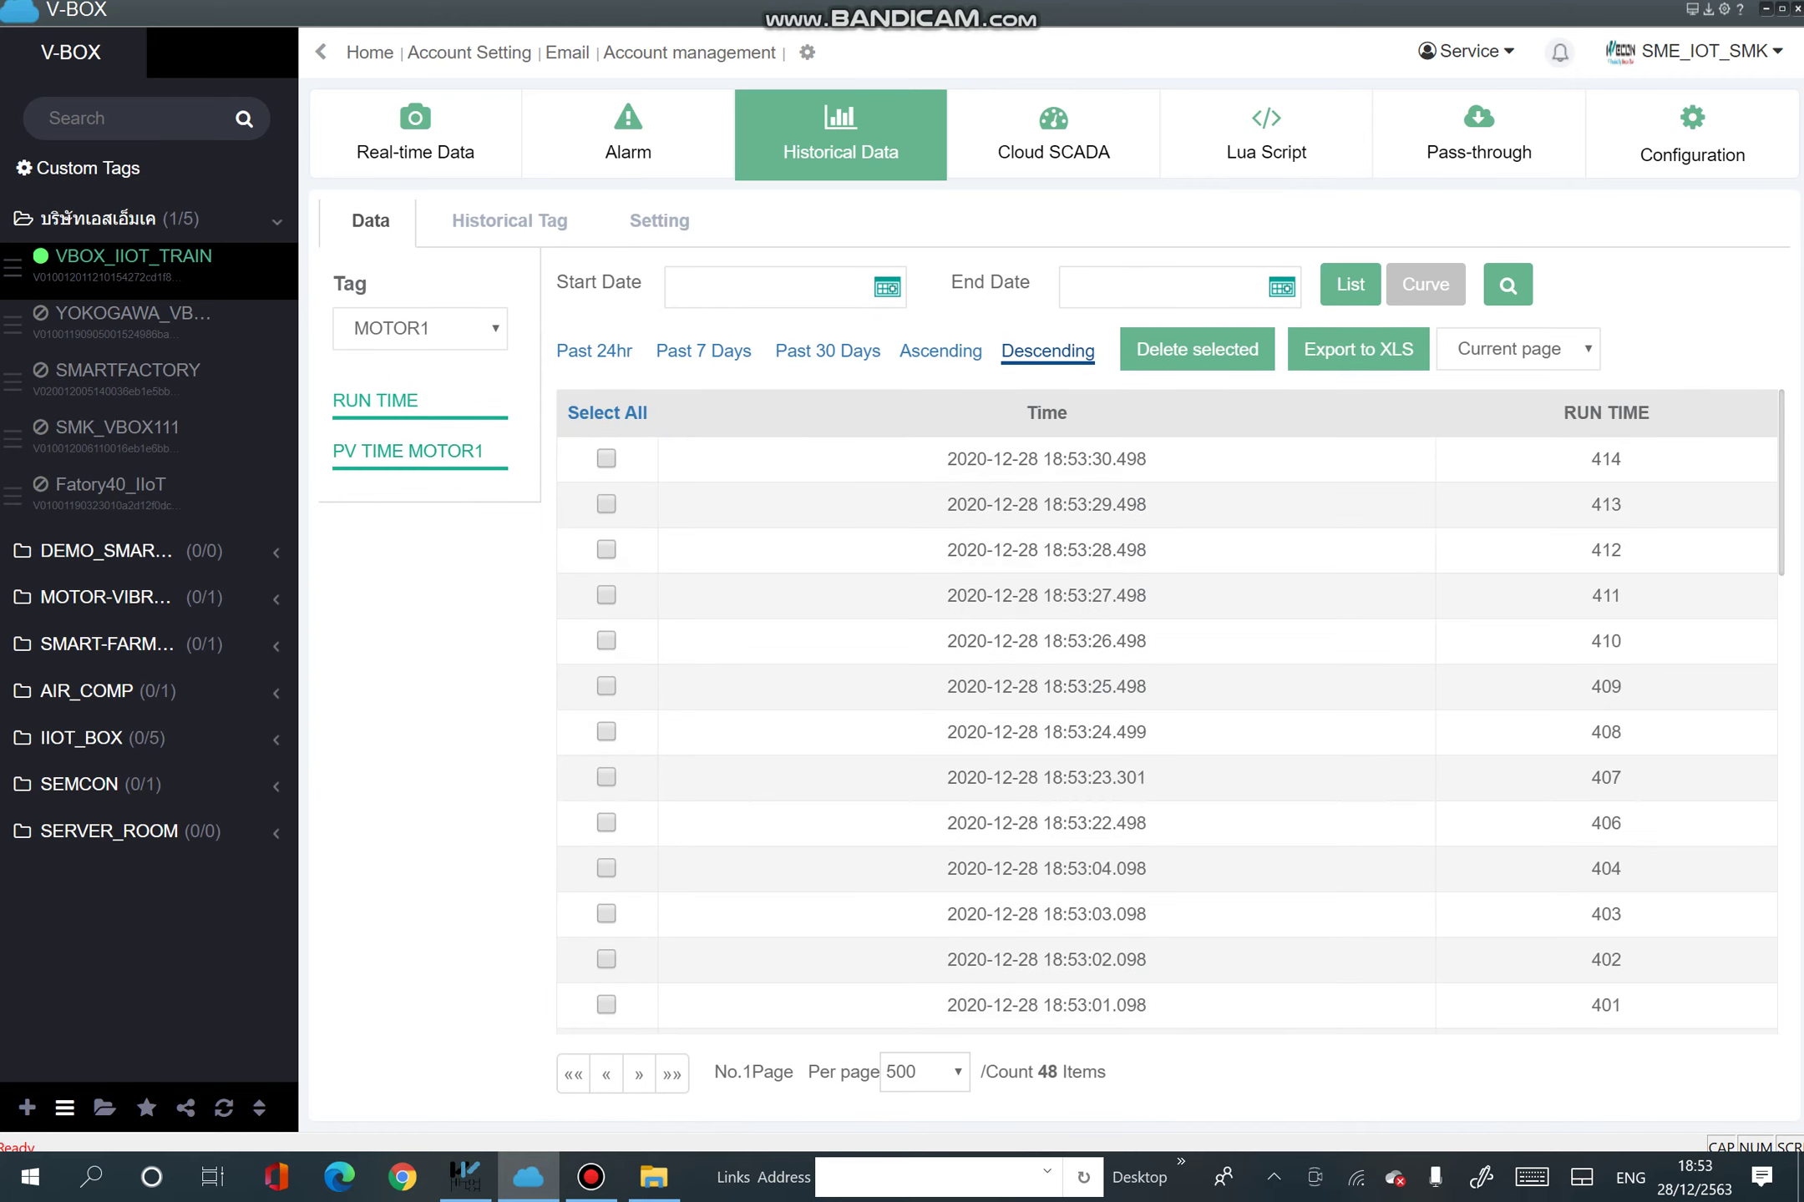
pyautogui.click(1425, 284)
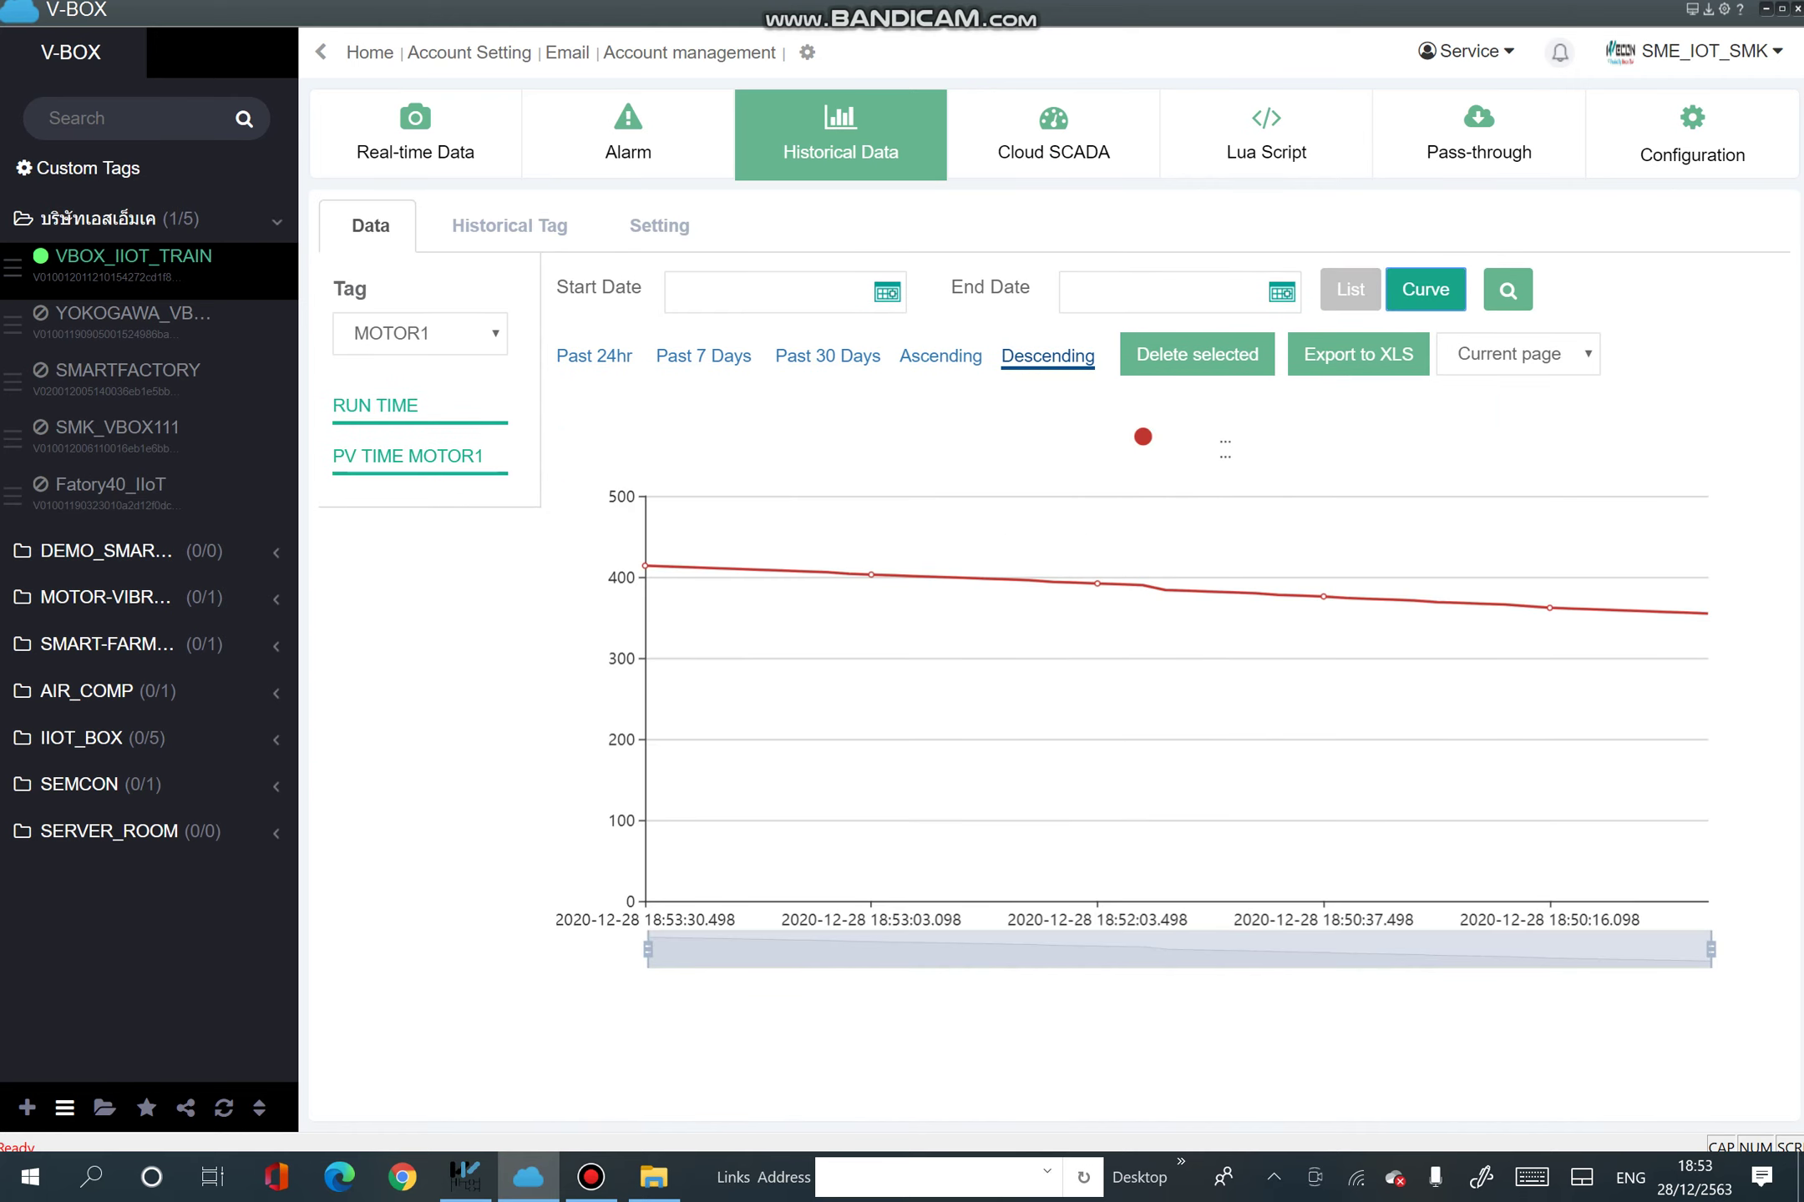
pyautogui.click(940, 355)
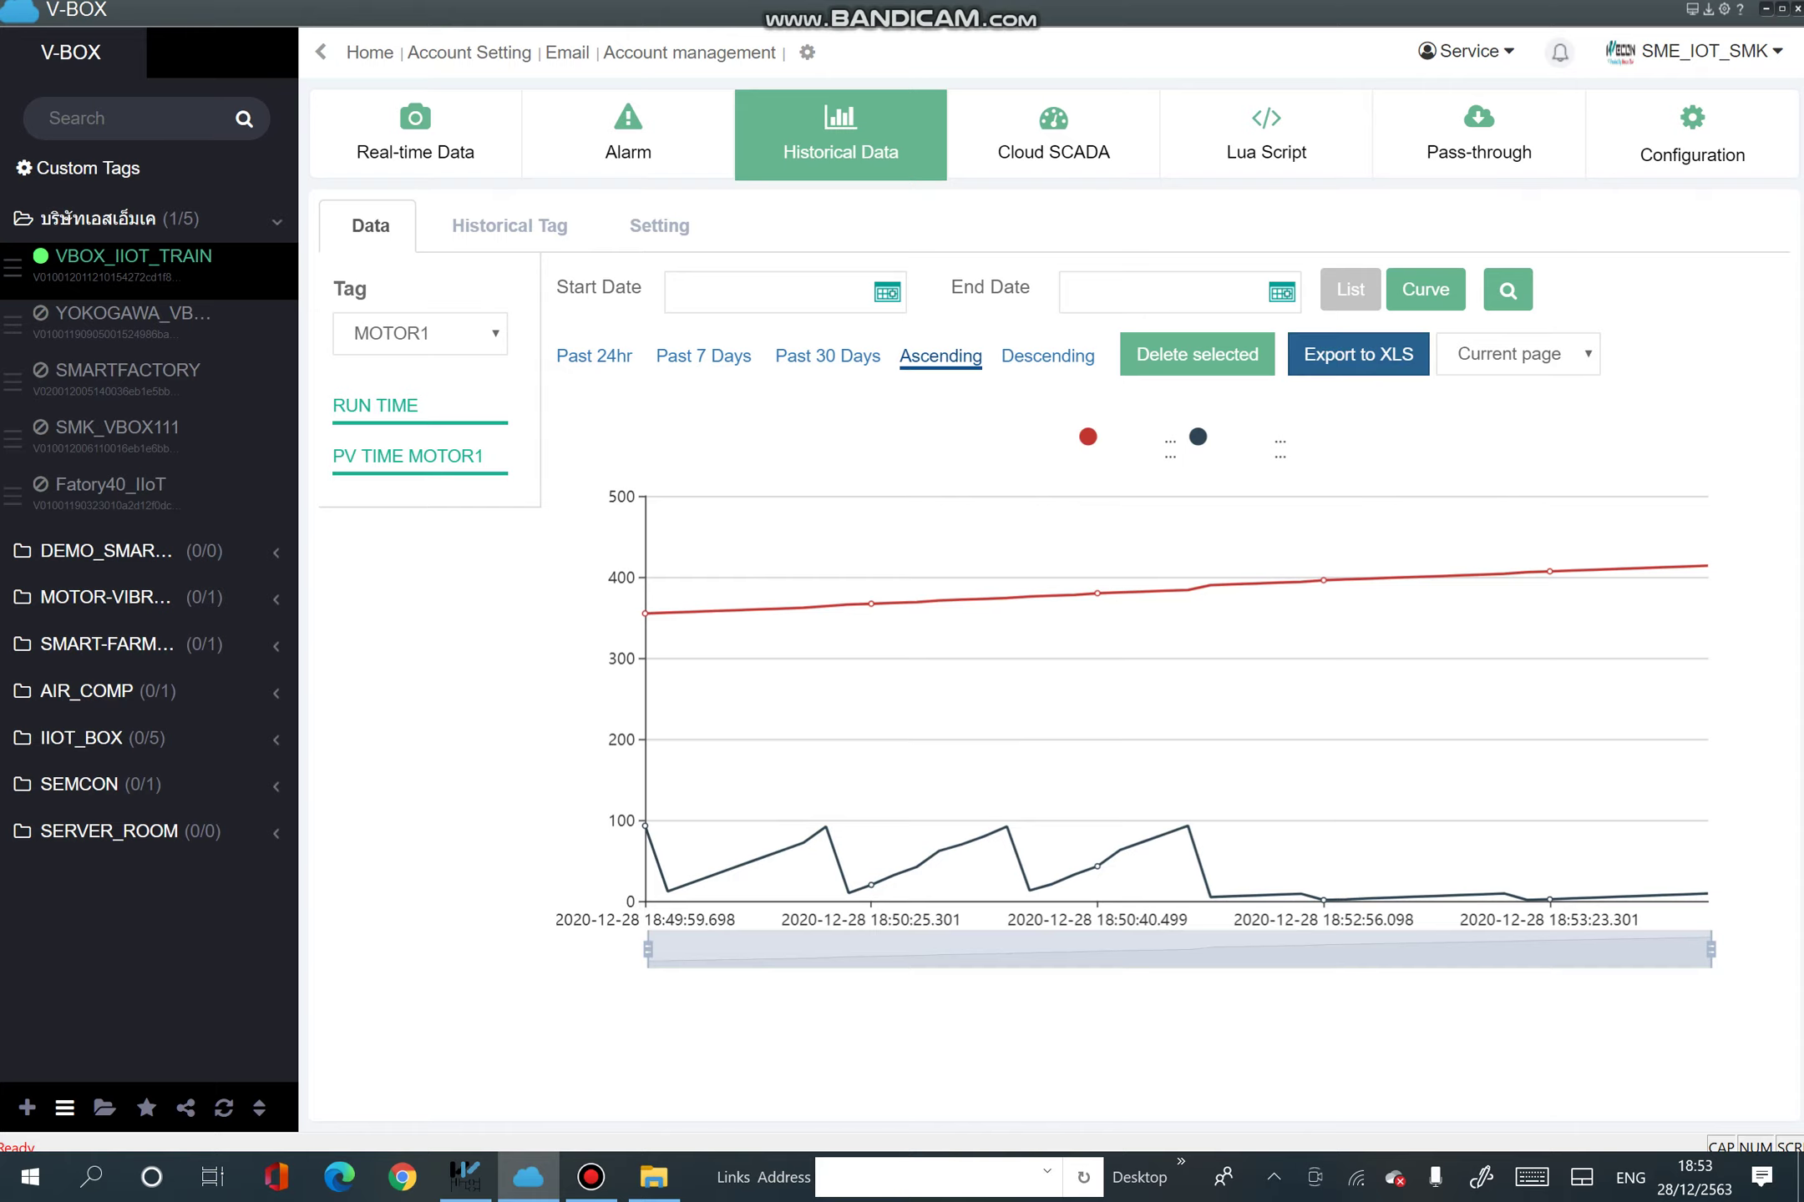
# Export the current page of MOTOR1 history to the Desktop as the CSV file 2020-12-28Historical Data and open it in Excel.
pyautogui.click(1358, 354)
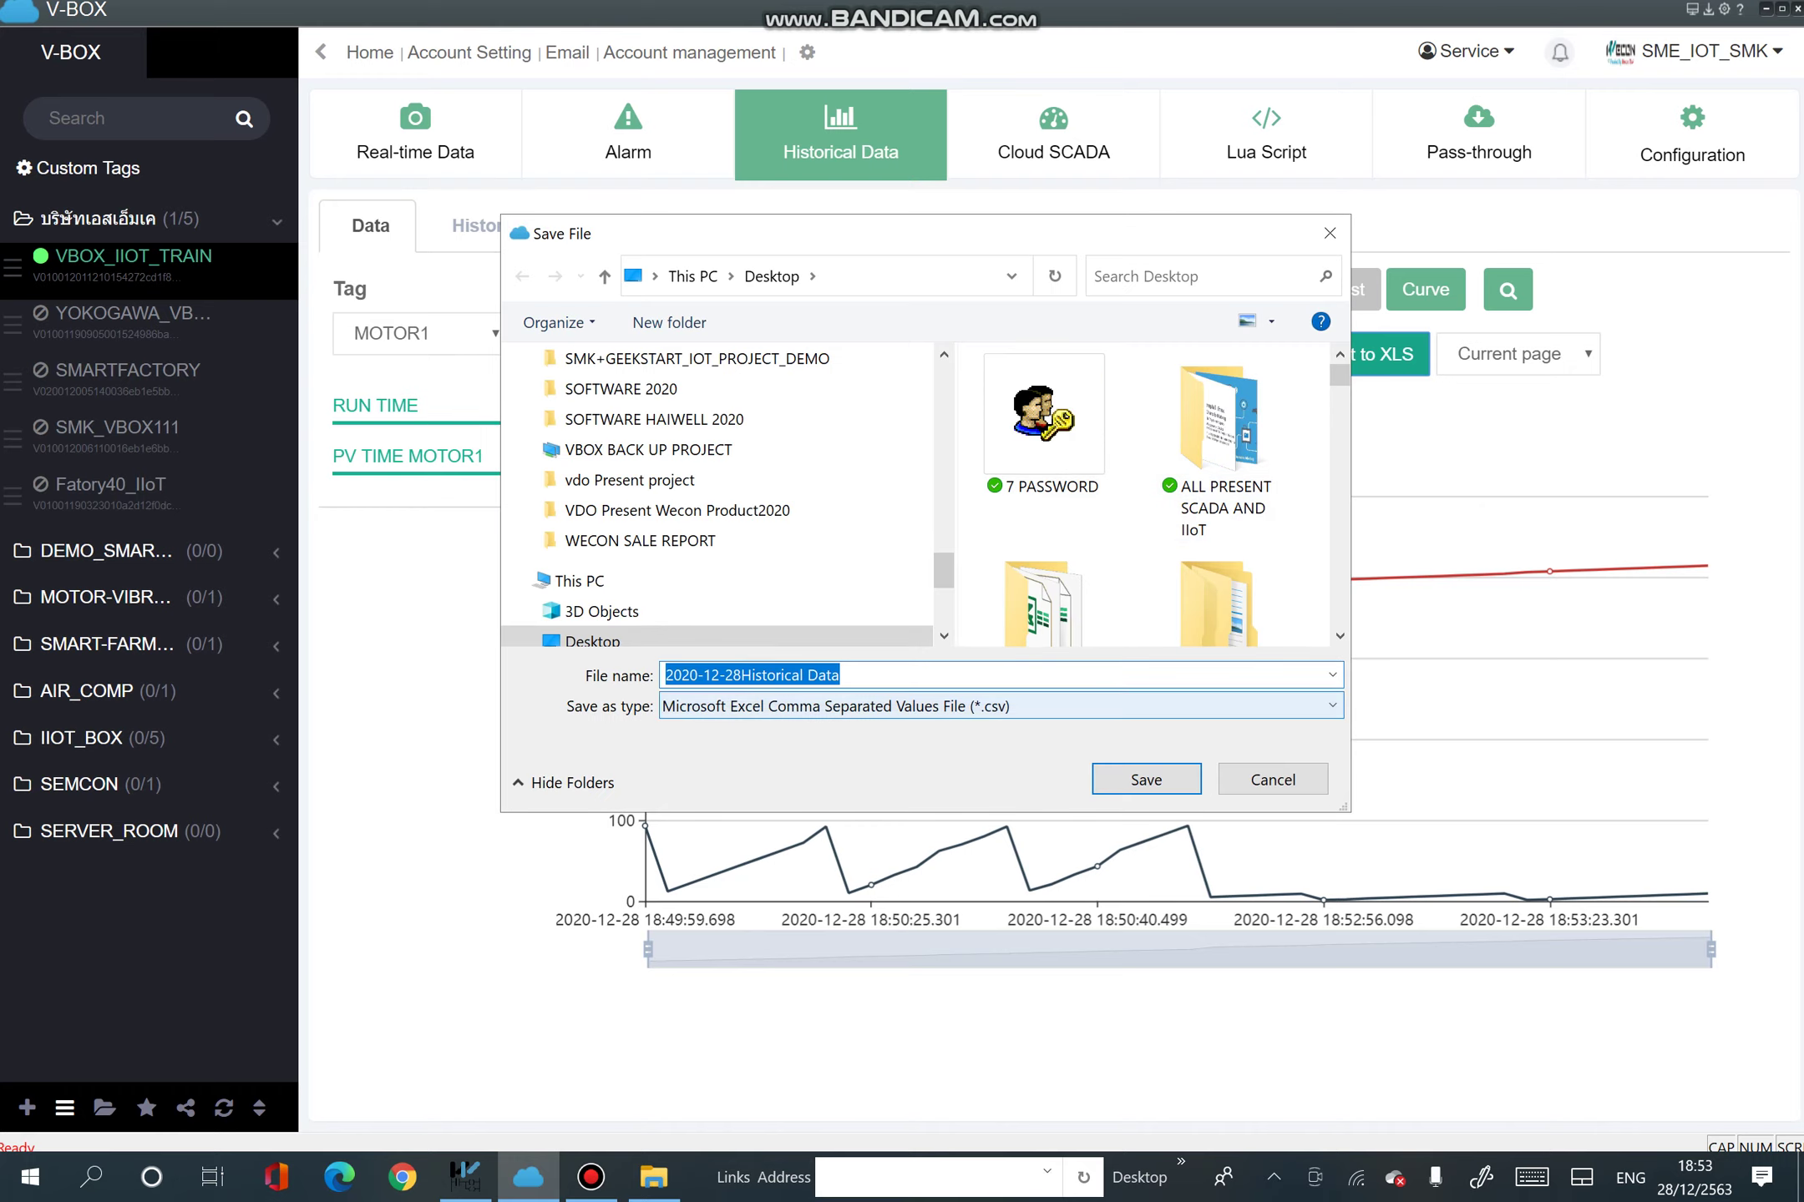
pyautogui.click(1145, 780)
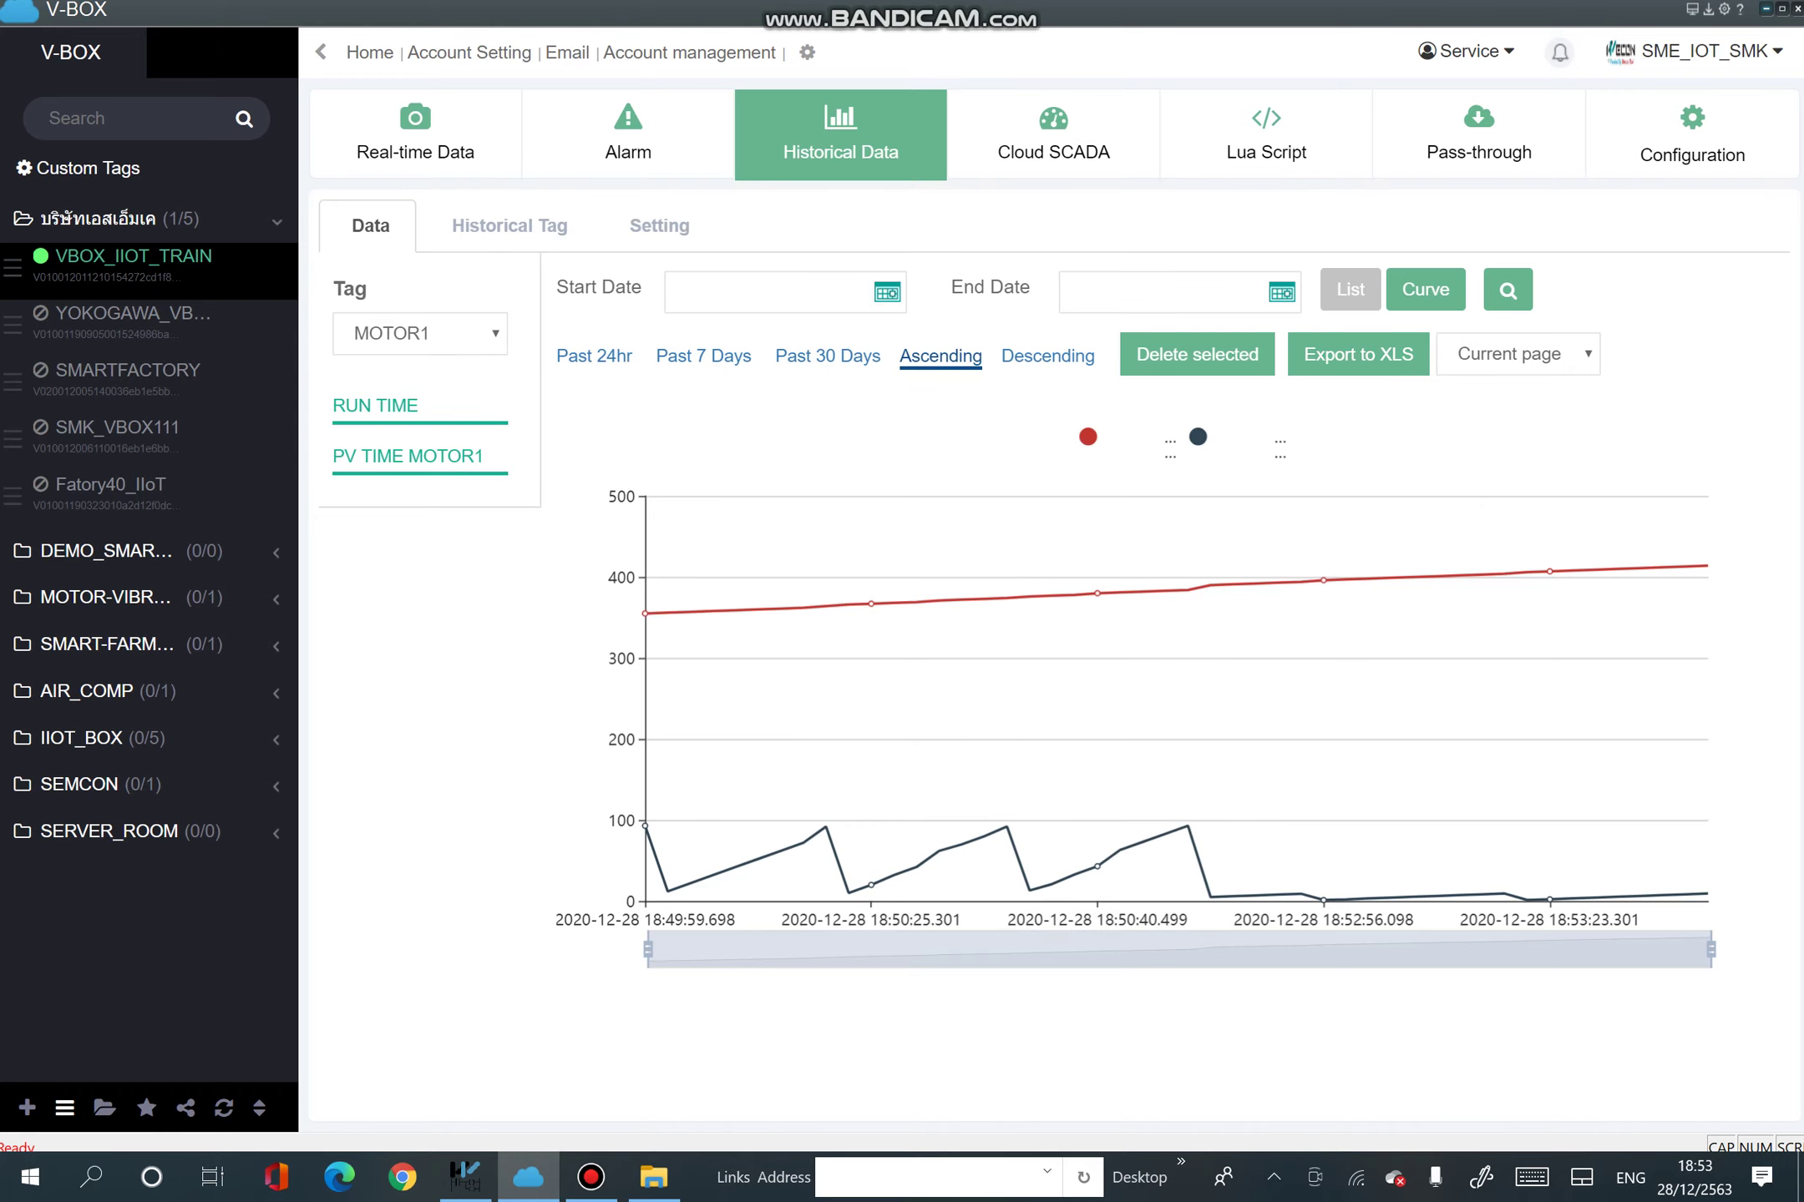
pyautogui.click(1765, 10)
pyautogui.doubleClick(425, 700)
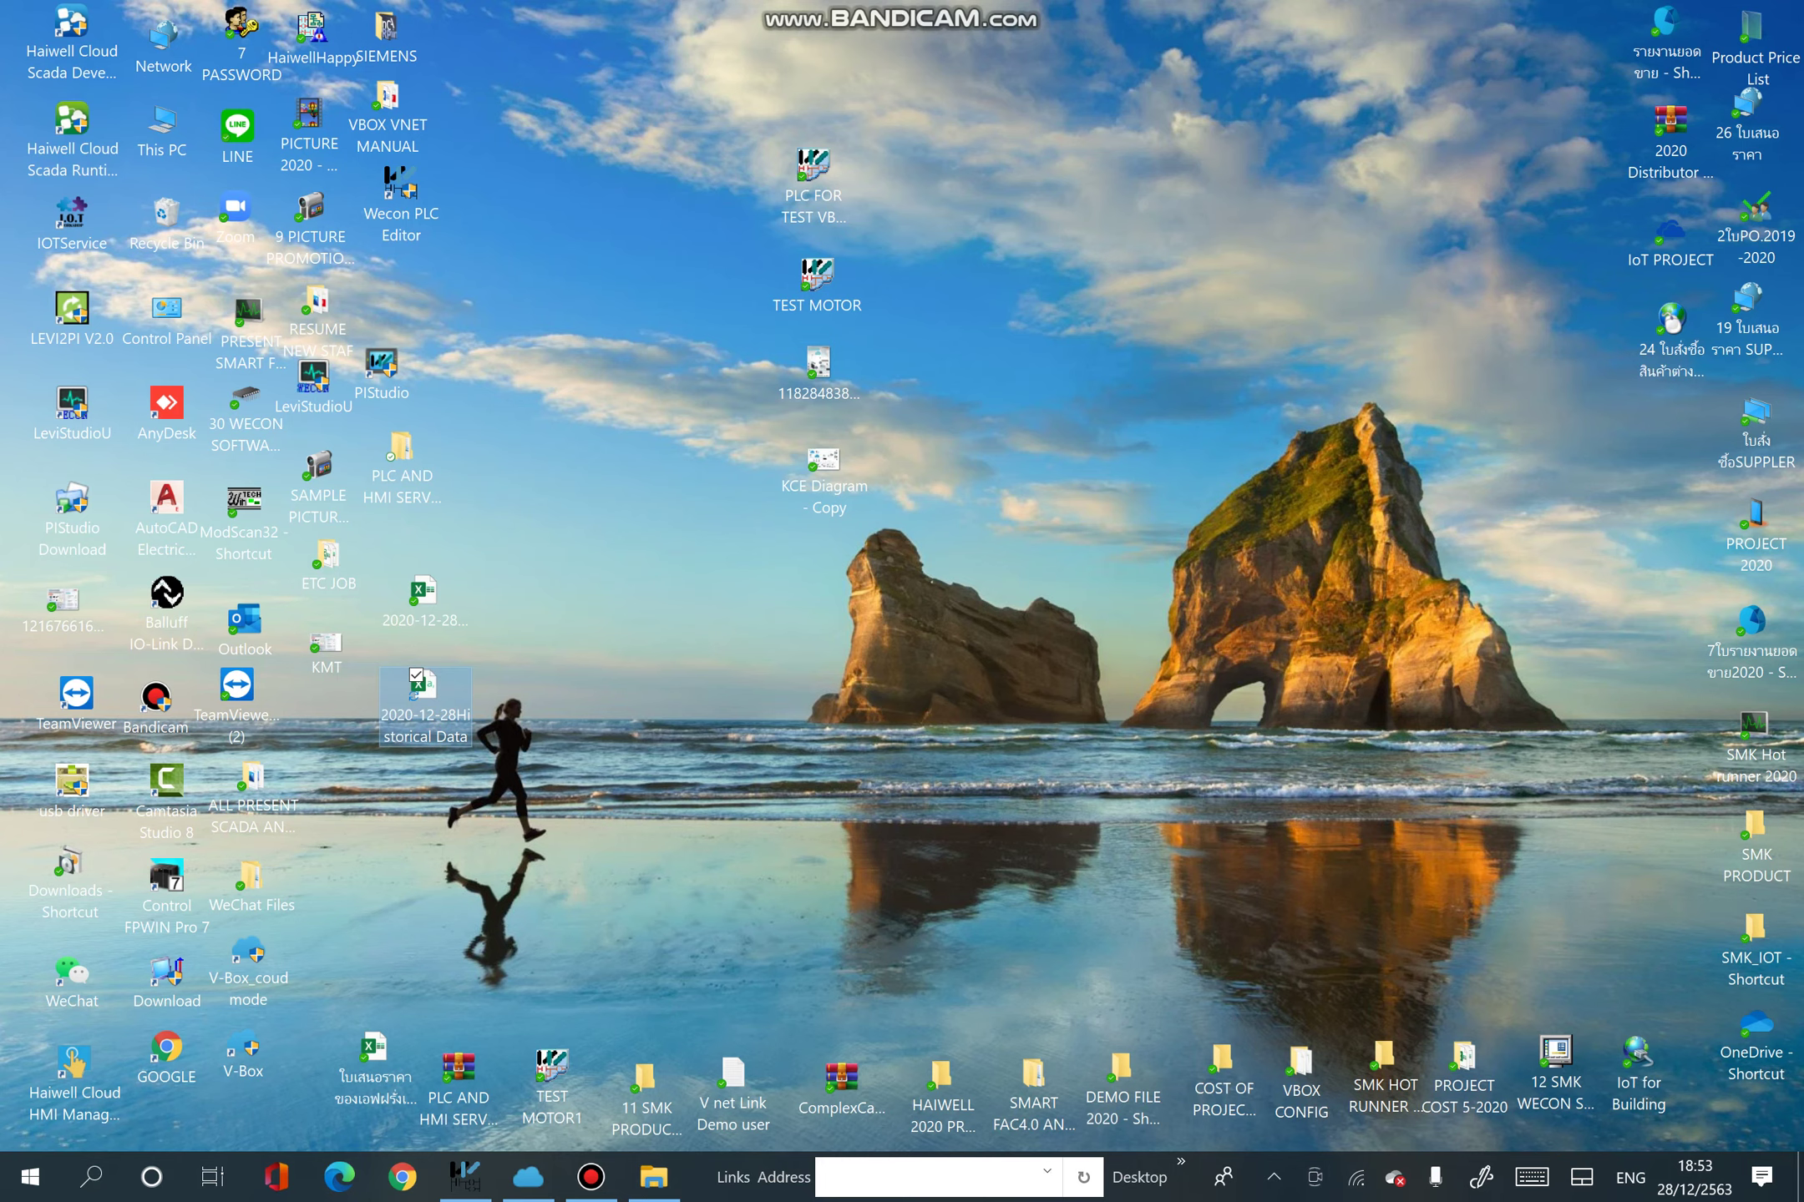
pyautogui.press('Return')
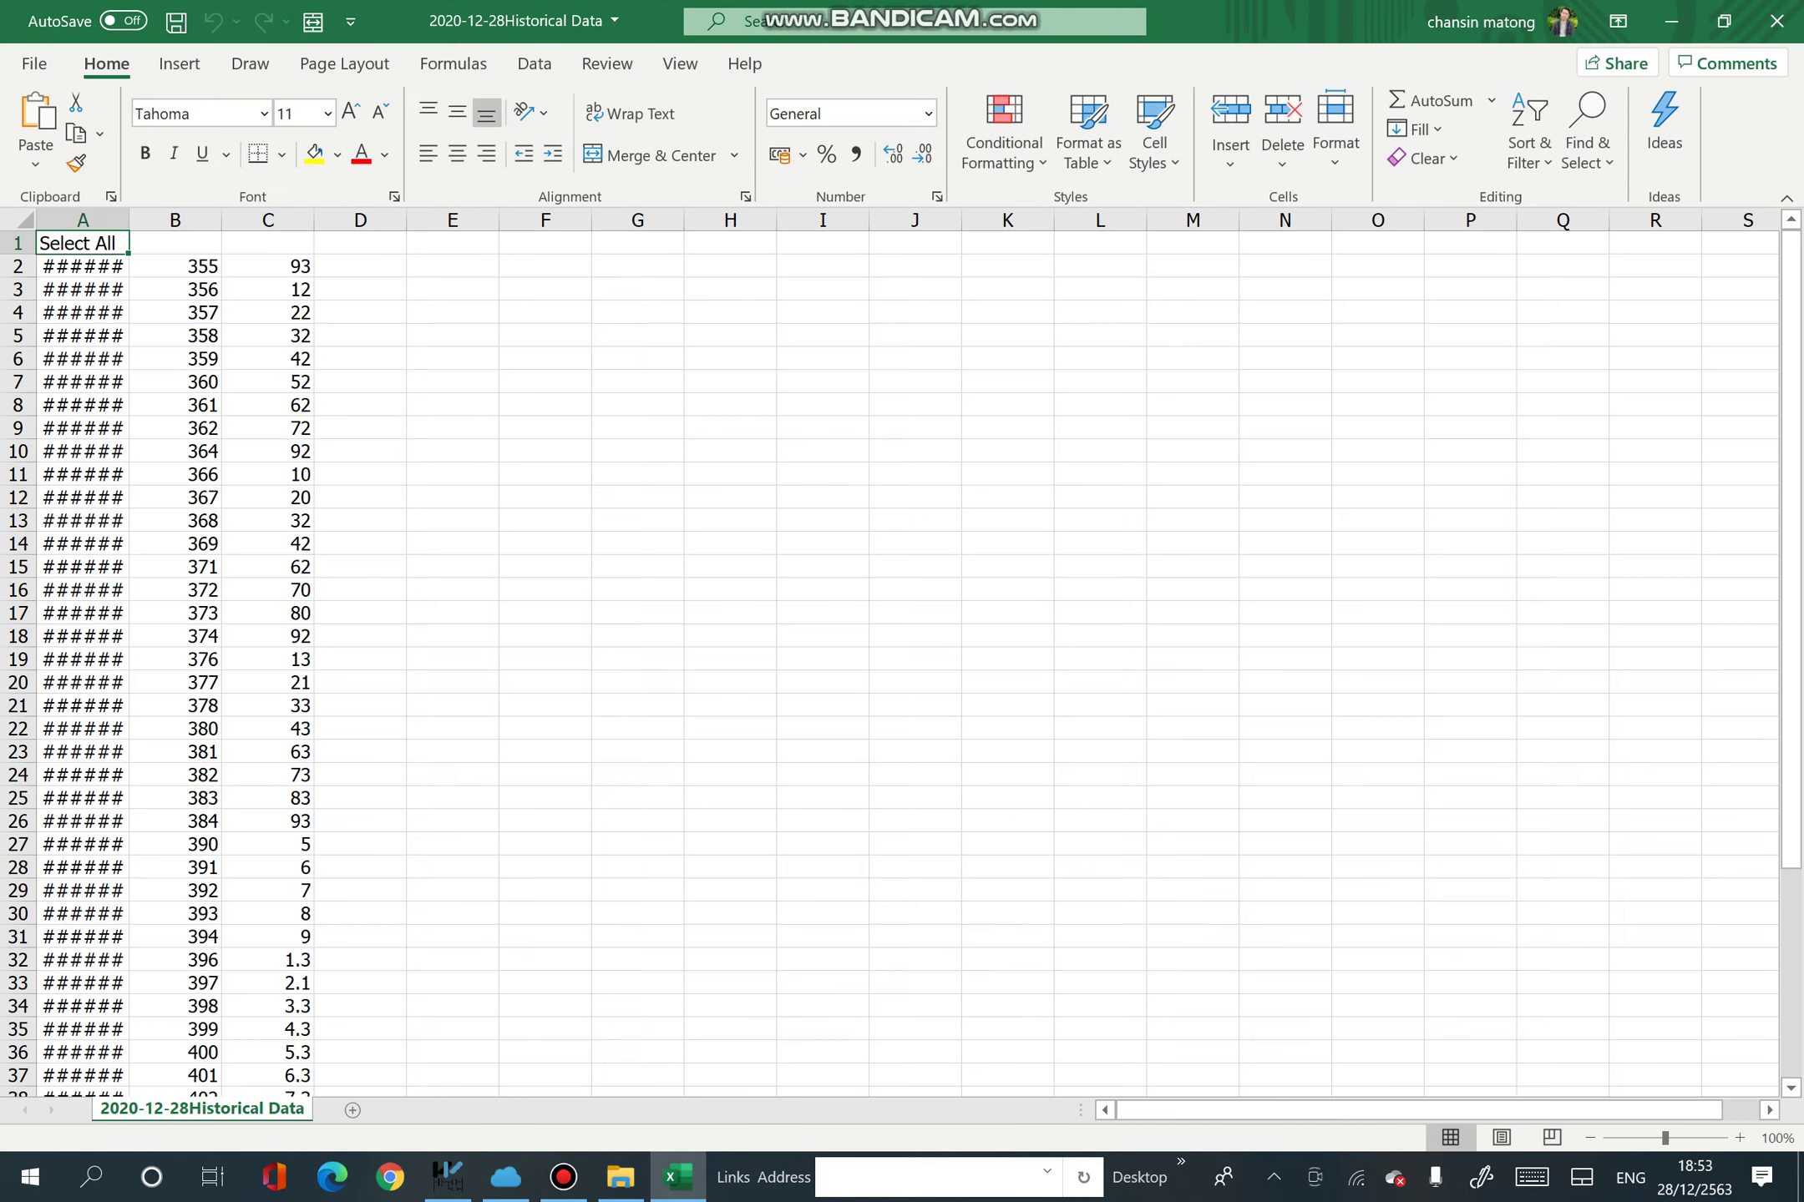
# Increase the header row's height, widen column A, and examine the exported RUN TIME and PV TIME records.
pyautogui.moveTo(18, 254); pyautogui.dragTo(19, 304)
pyautogui.scroll(-20, 902, 660)
pyautogui.scroll(20, 902, 660)
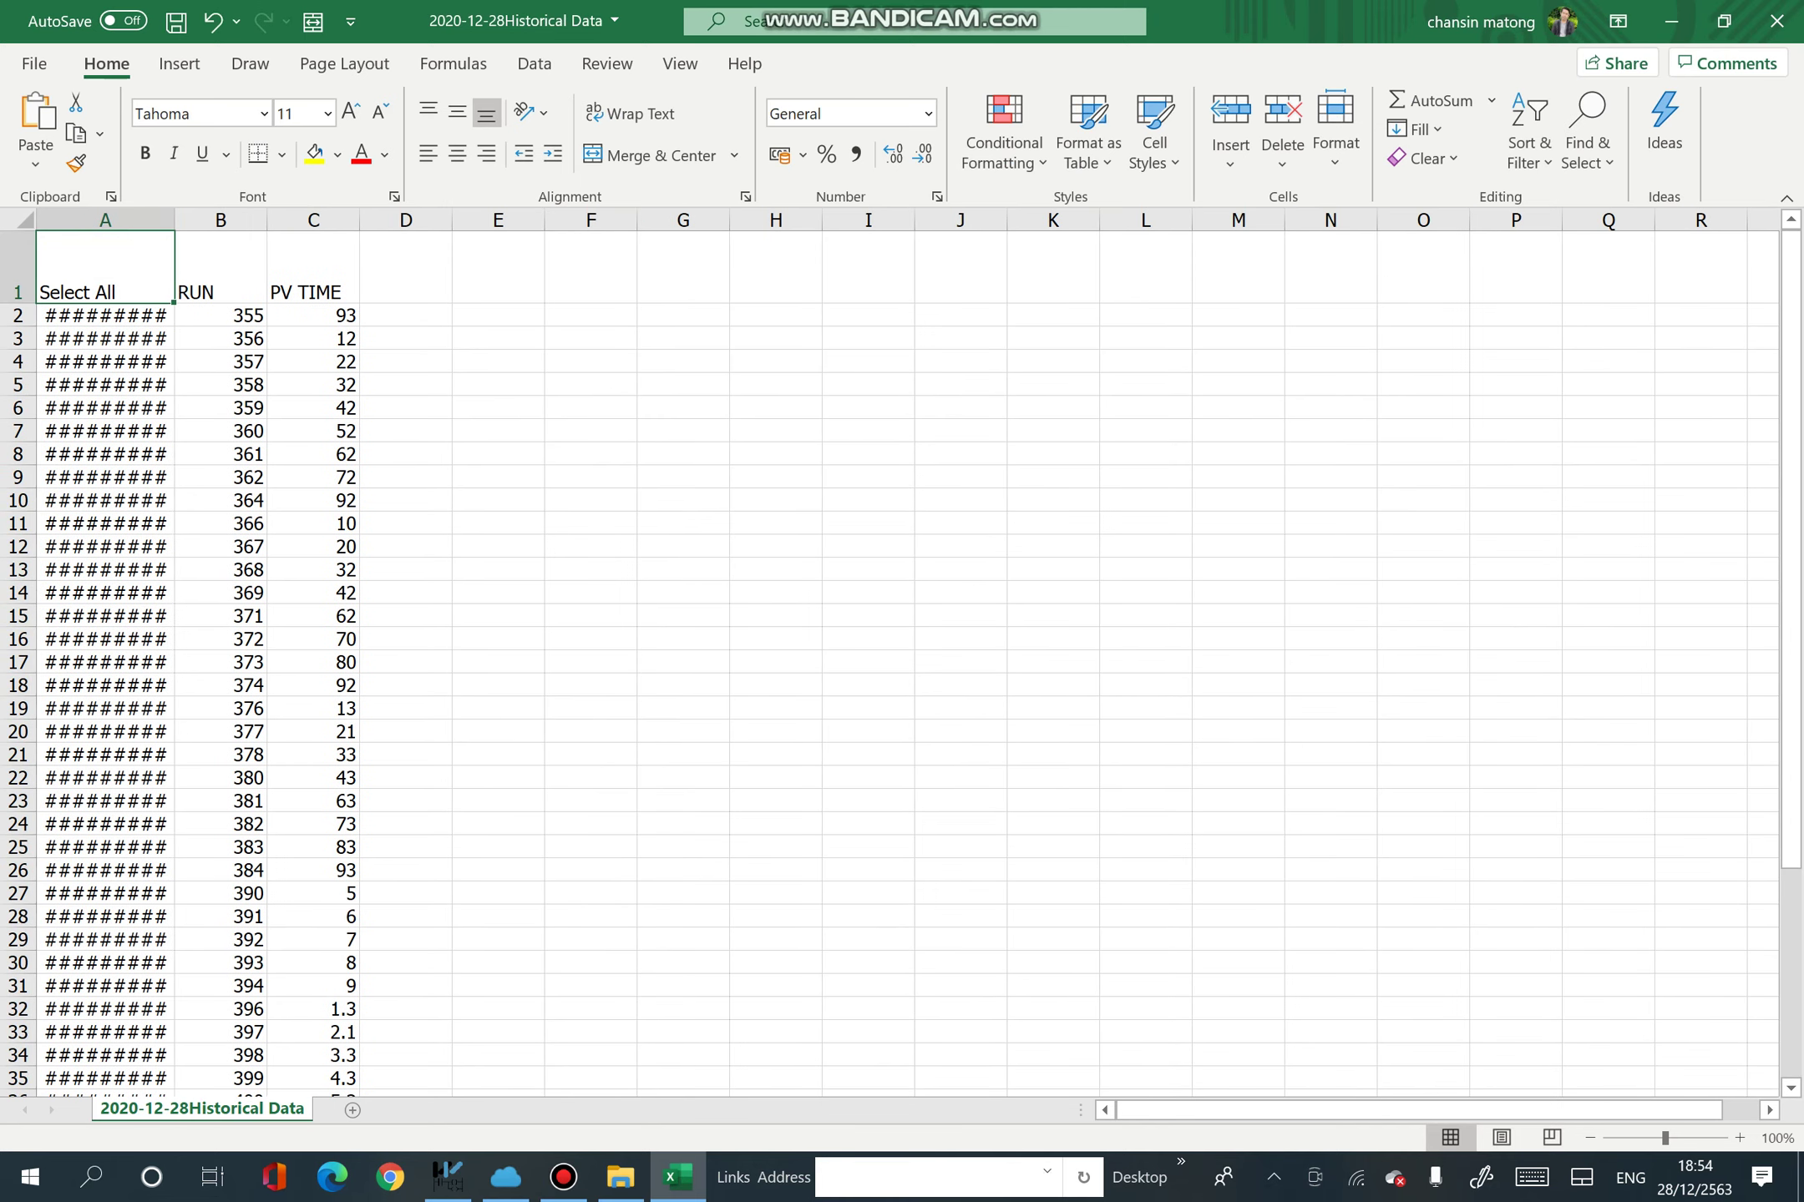
pyautogui.scroll(-20, 902, 660)
pyautogui.scroll(15, 902, 660)
pyautogui.scroll(10, 174, 242)
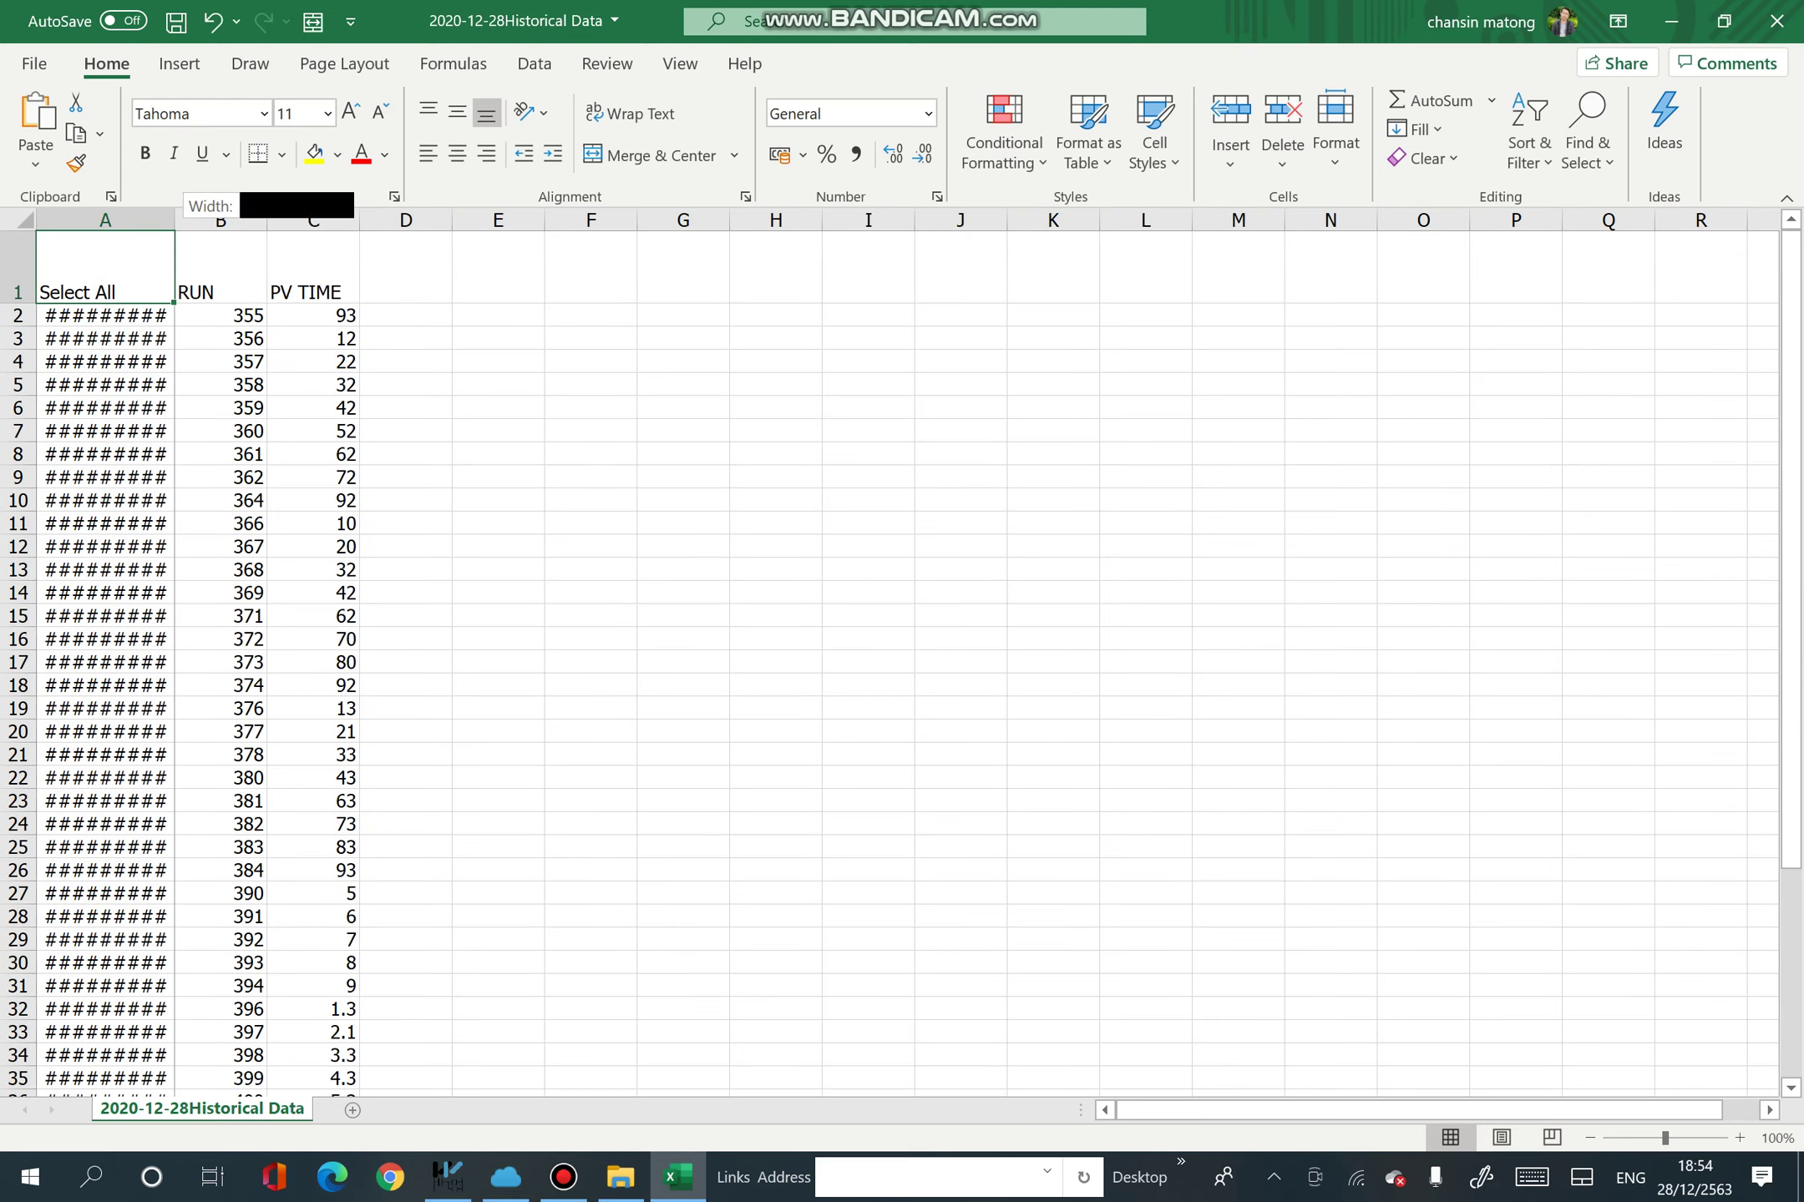